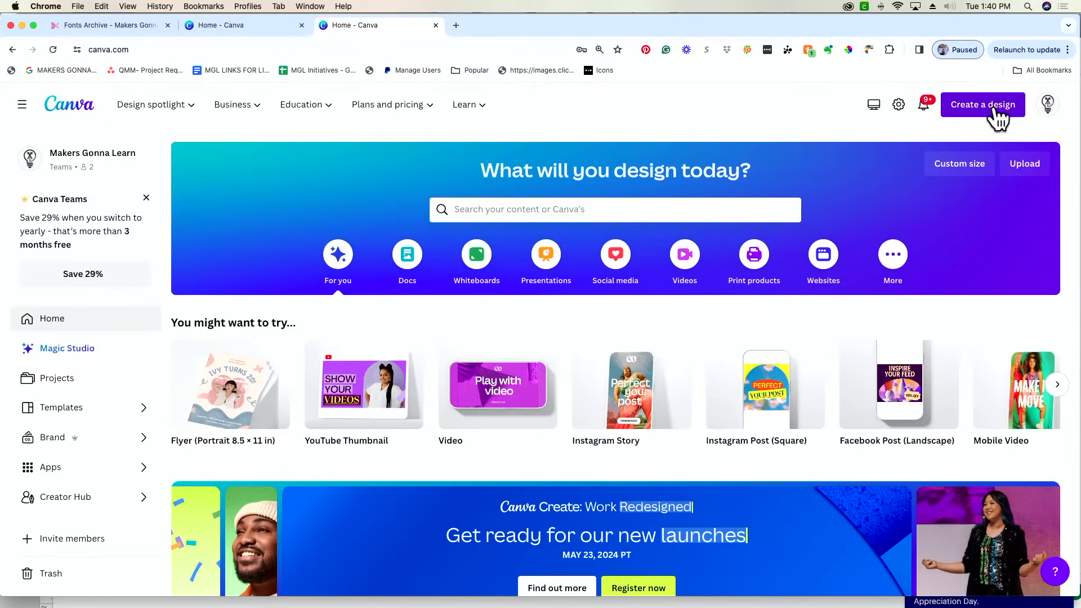
- Browse the preset types for a new design and choose a custom size instead
{"action": "left_click", "coordinate": [994, 112]}
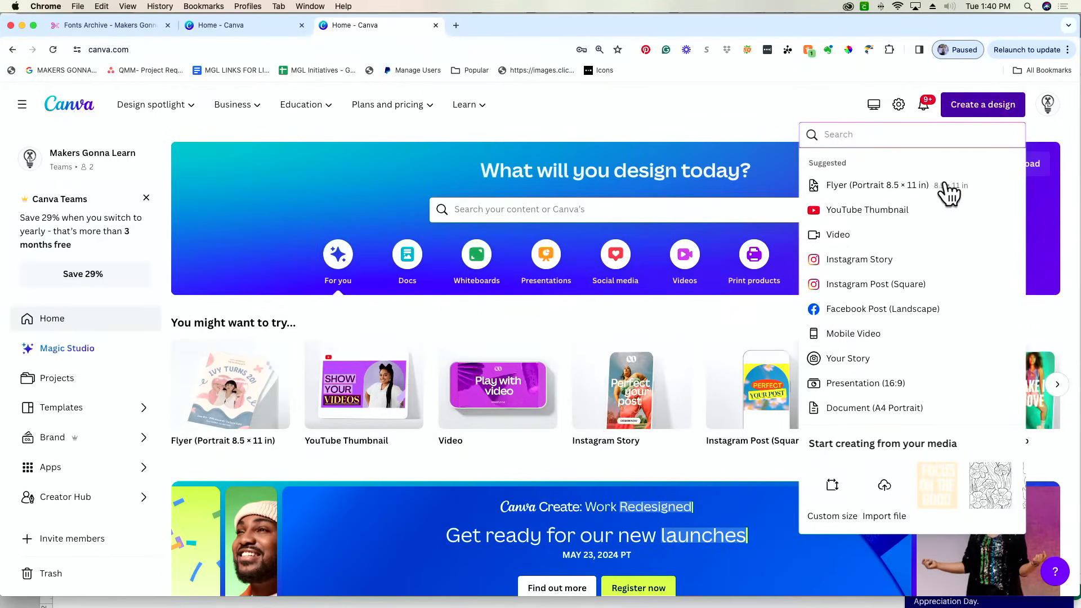
{"action": "scroll", "coordinate": [932, 332], "scroll_direction": "down", "scroll_amount": 5}
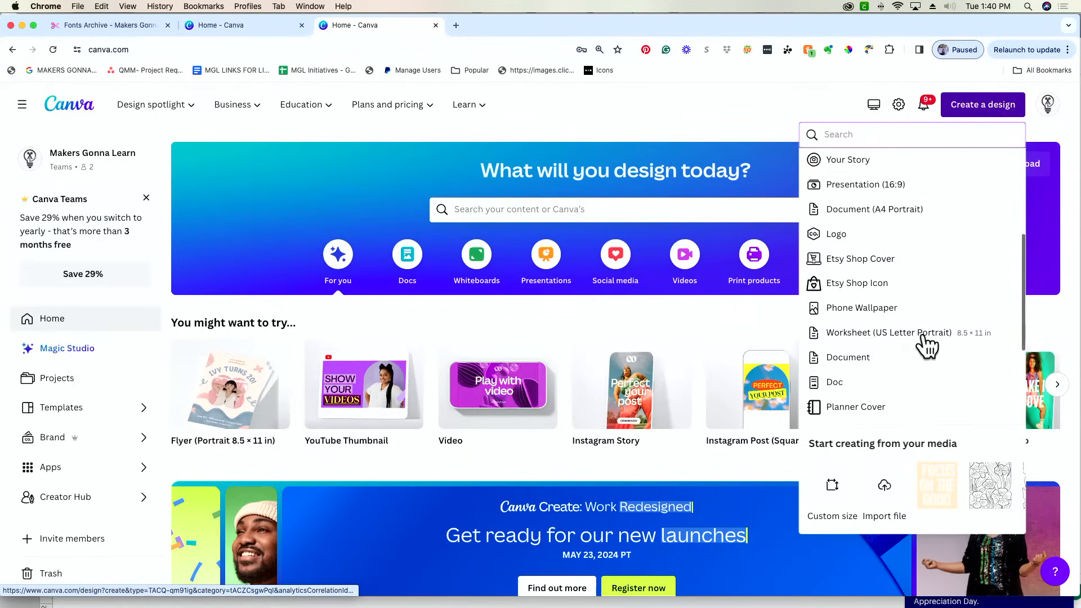
{"action": "scroll", "coordinate": [927, 346], "scroll_direction": "down", "scroll_amount": 5}
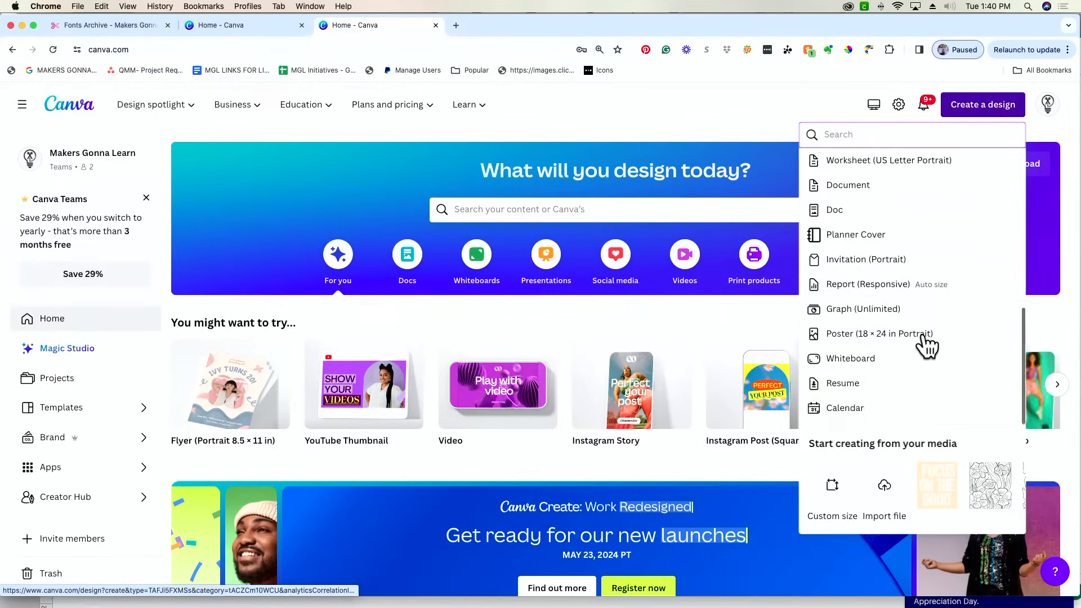
{"action": "scroll", "coordinate": [907, 390], "scroll_direction": "down", "scroll_amount": 3}
{"action": "scroll", "coordinate": [907, 391], "scroll_direction": "up", "scroll_amount": 5}
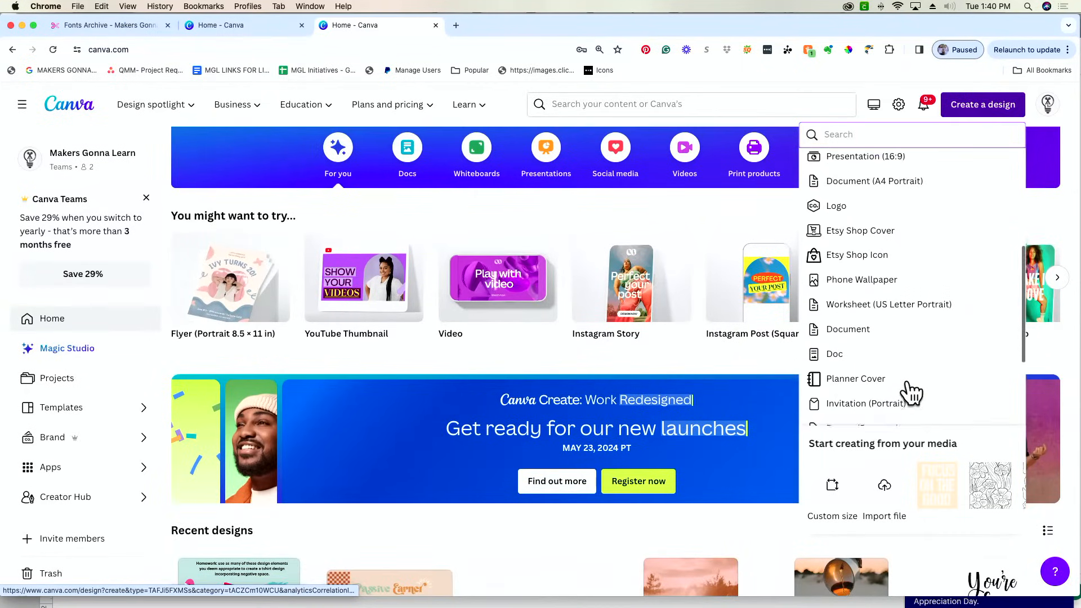
{"action": "scroll", "coordinate": [911, 392], "scroll_direction": "up", "scroll_amount": 6}
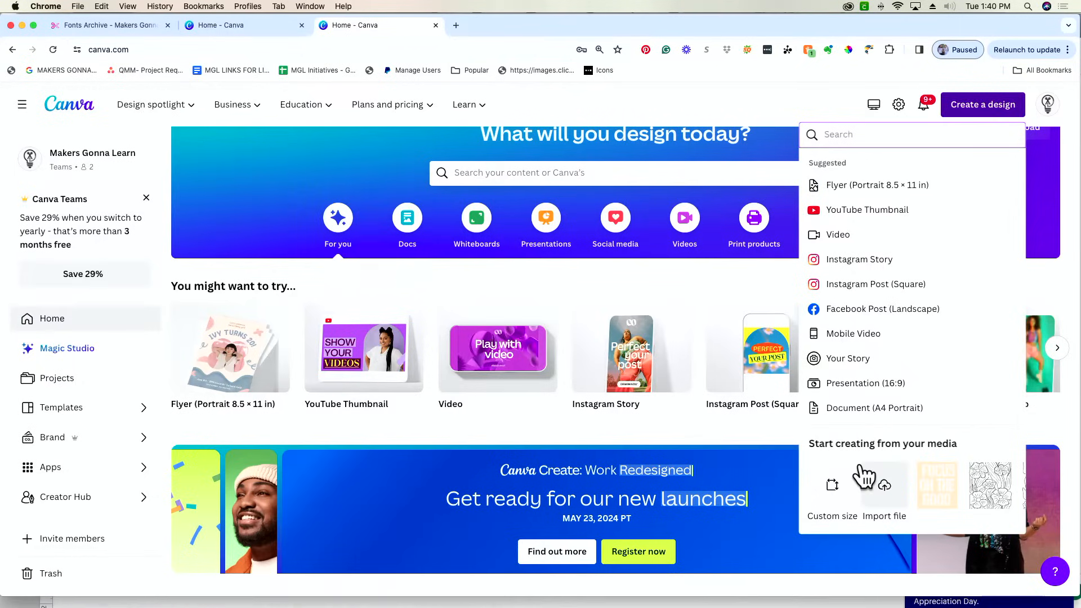
{"action": "left_click", "coordinate": [819, 500]}
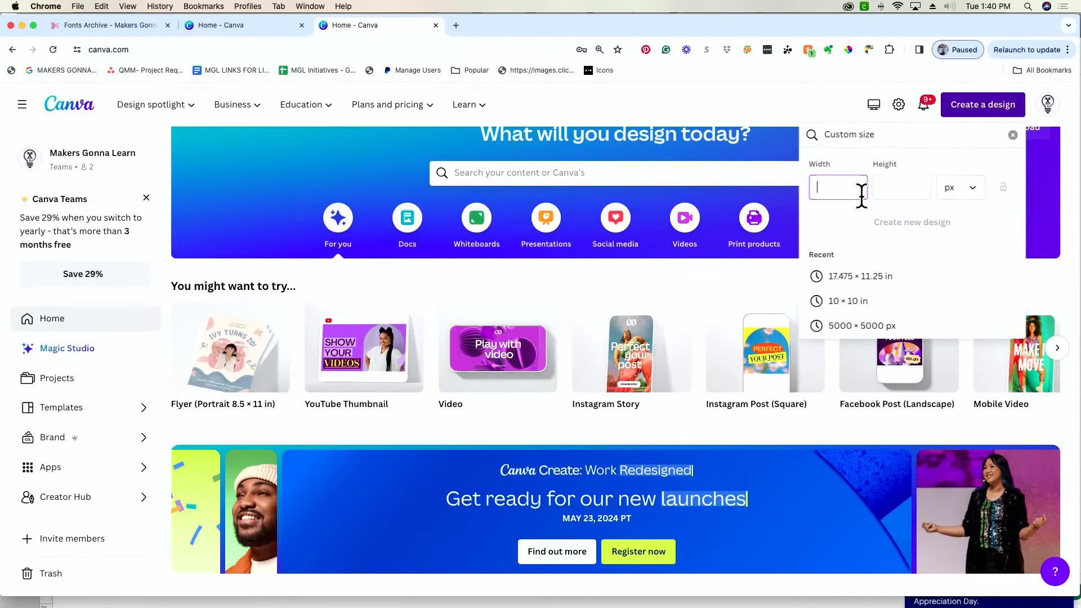
{"action": "type", "text": "8"}
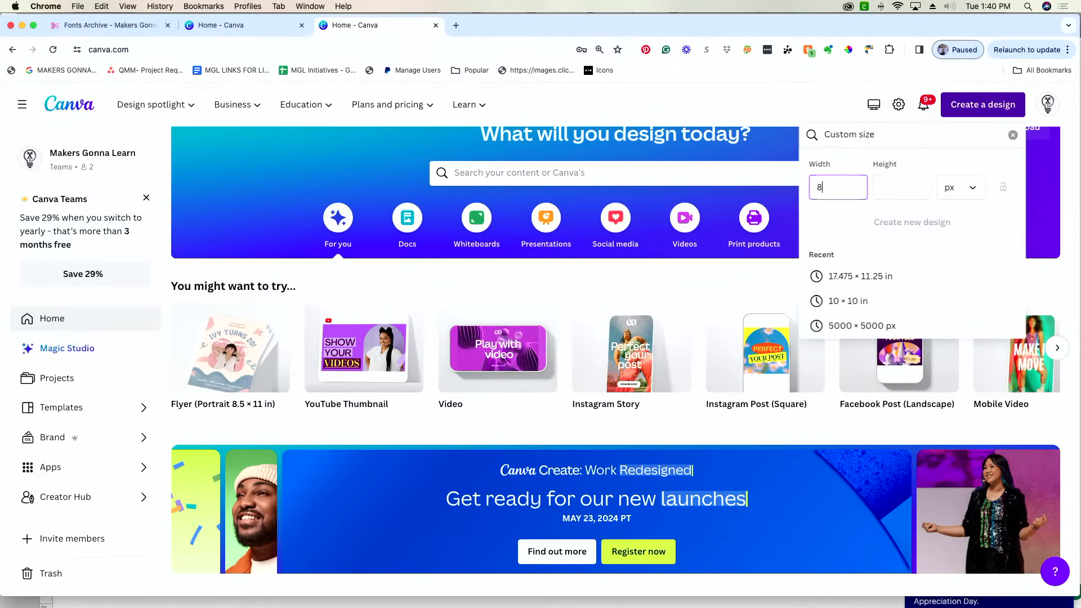
{"action": "type", "text": ".54"}
{"action": "key", "text": "Tab"}
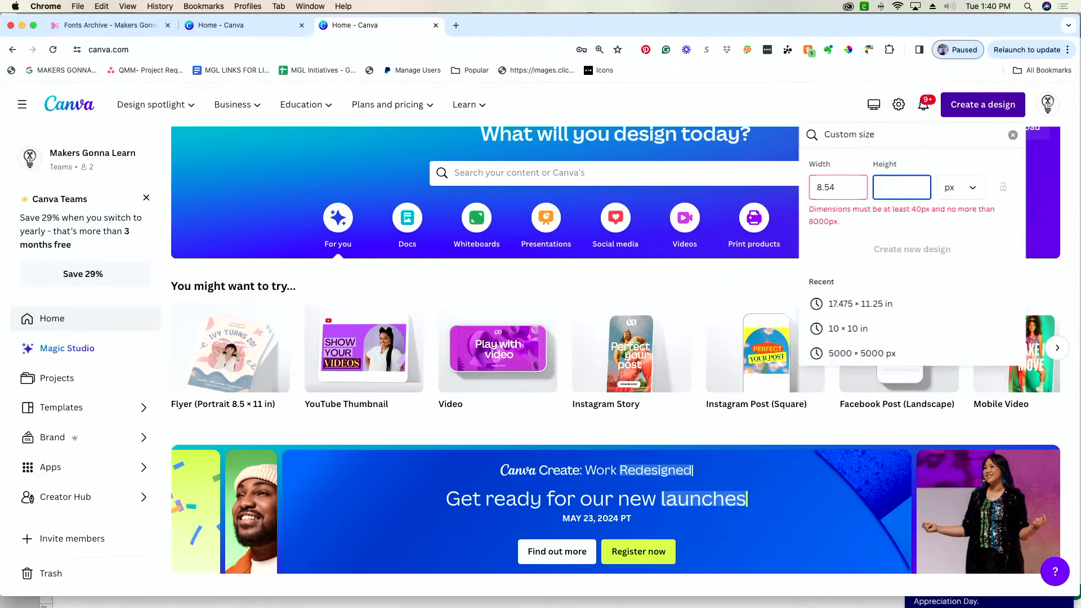
{"action": "type", "text": "11"}
{"action": "key", "text": "Tab"}
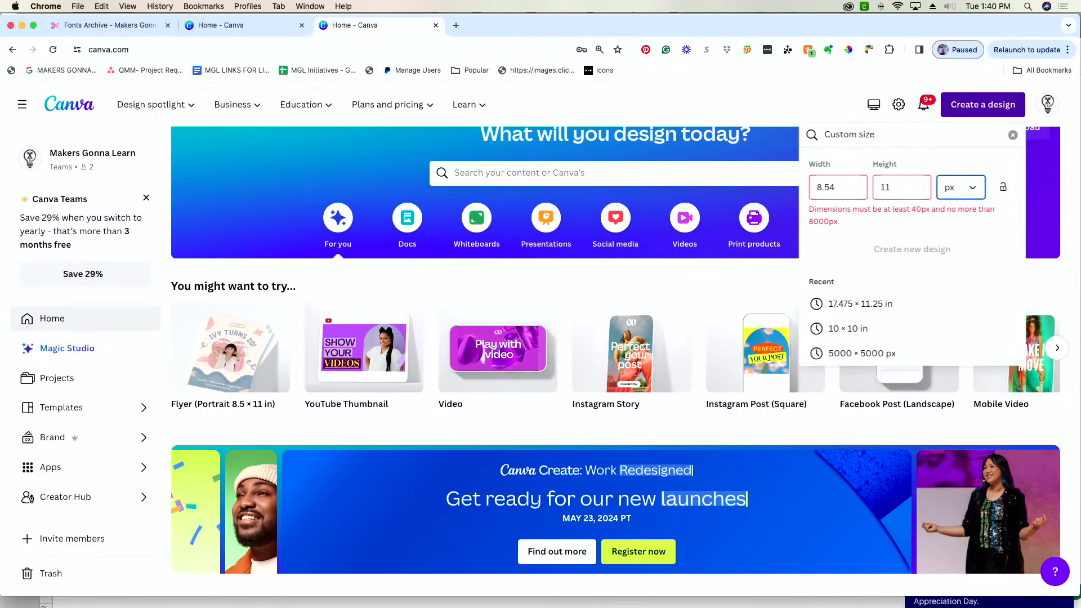
- Set the measurement unit of the custom-size design to inches
{"action": "left_click", "coordinate": [972, 194]}
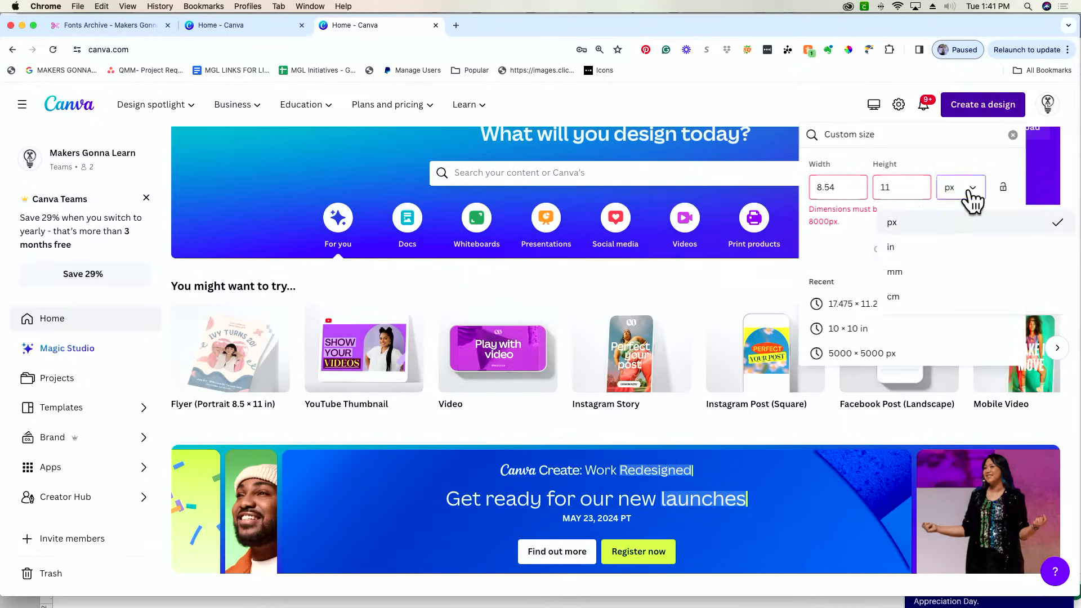
{"action": "left_click", "coordinate": [956, 246]}
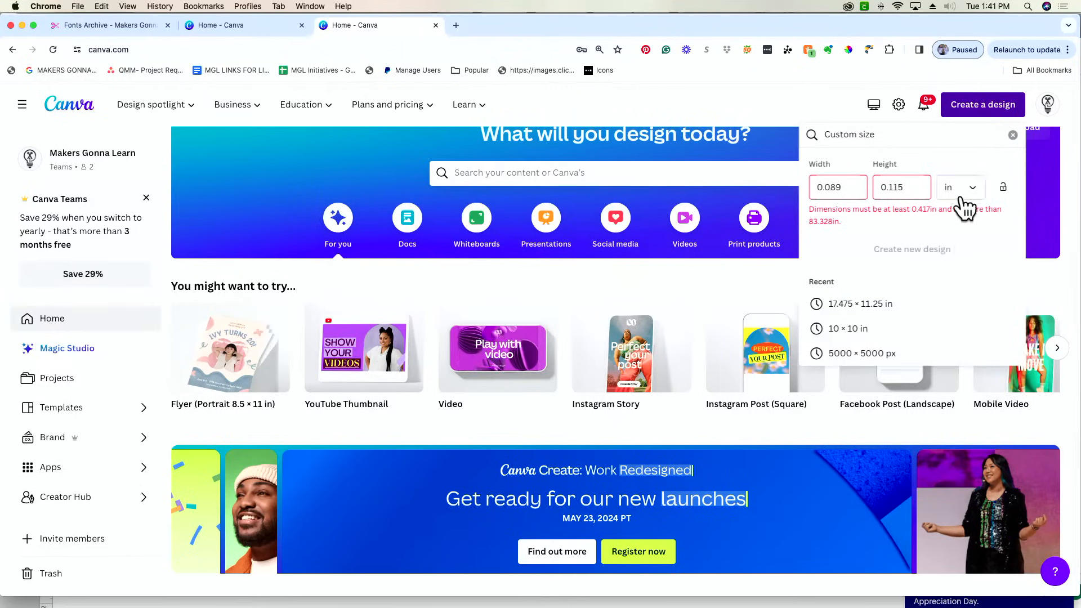
{"action": "left_click", "coordinate": [960, 188]}
{"action": "left_click", "coordinate": [960, 258]}
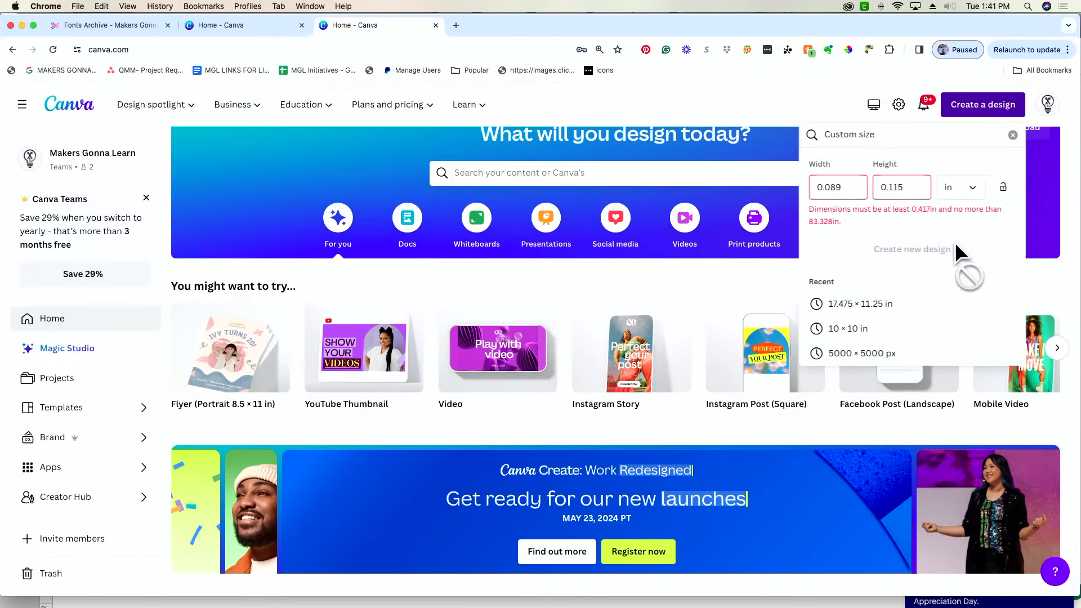
- Set the custom size to 11 in wide and 8.5 in high and create the new design
{"action": "double_click", "coordinate": [846, 187]}
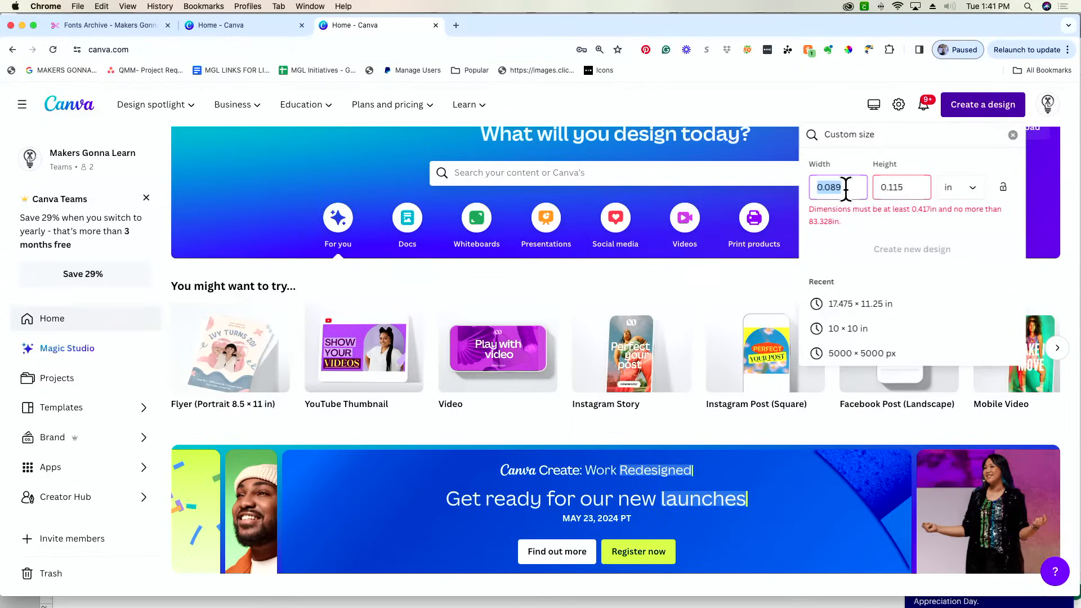
{"action": "type", "text": "11"}
{"action": "key", "text": "Tab"}
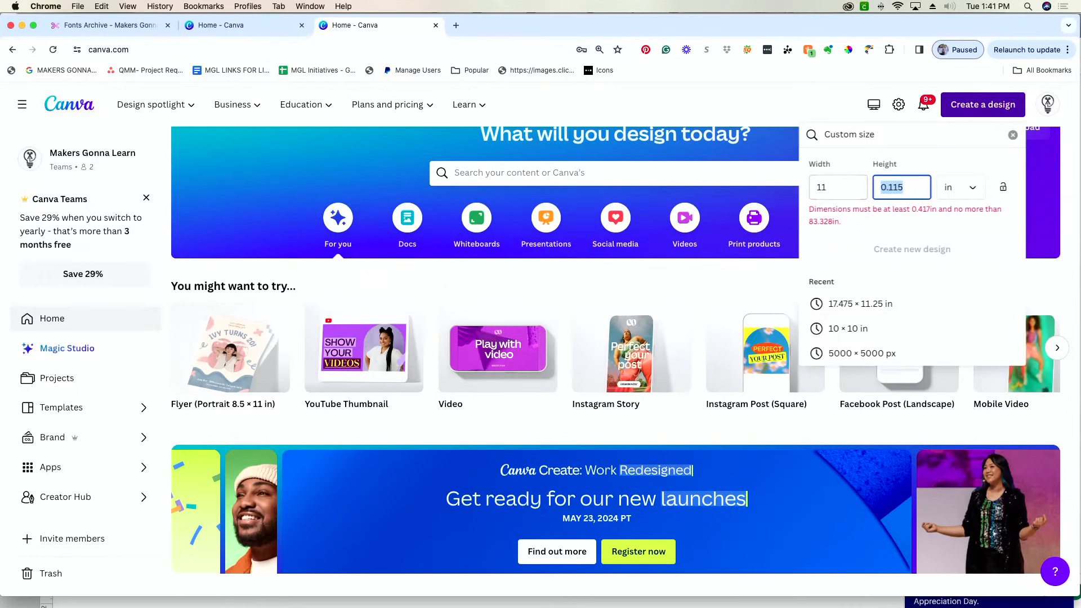
{"action": "type", "text": "8"}
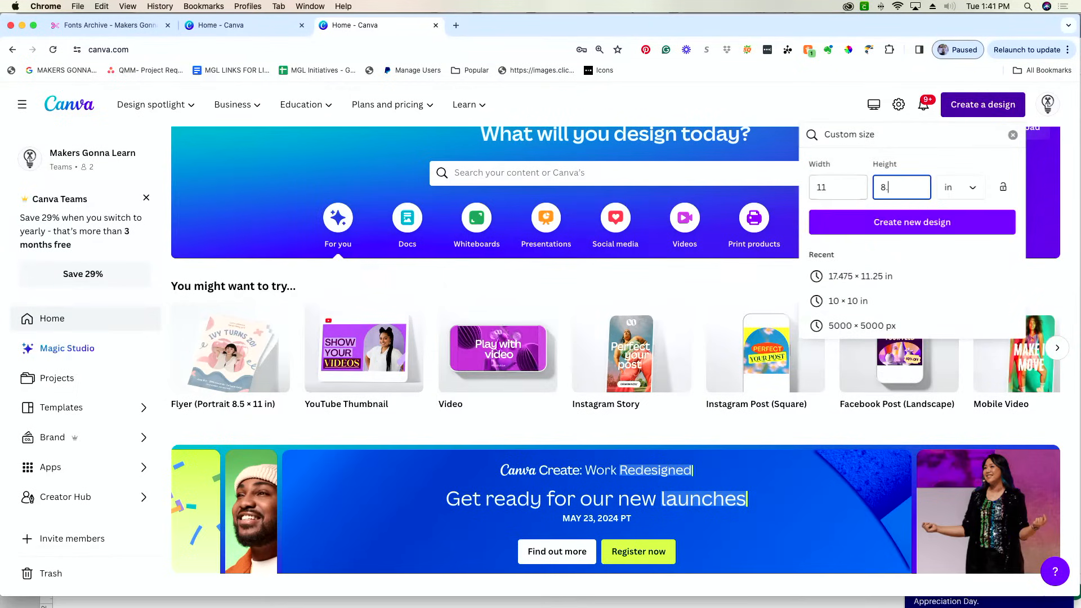
{"action": "type", "text": ".5"}
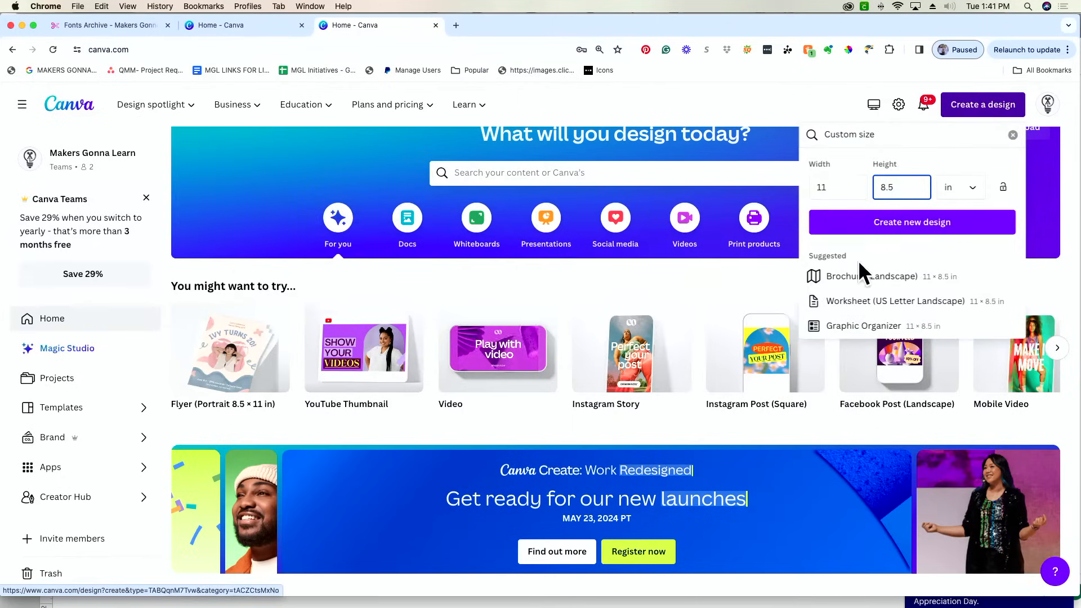
{"action": "left_click", "coordinate": [893, 225]}
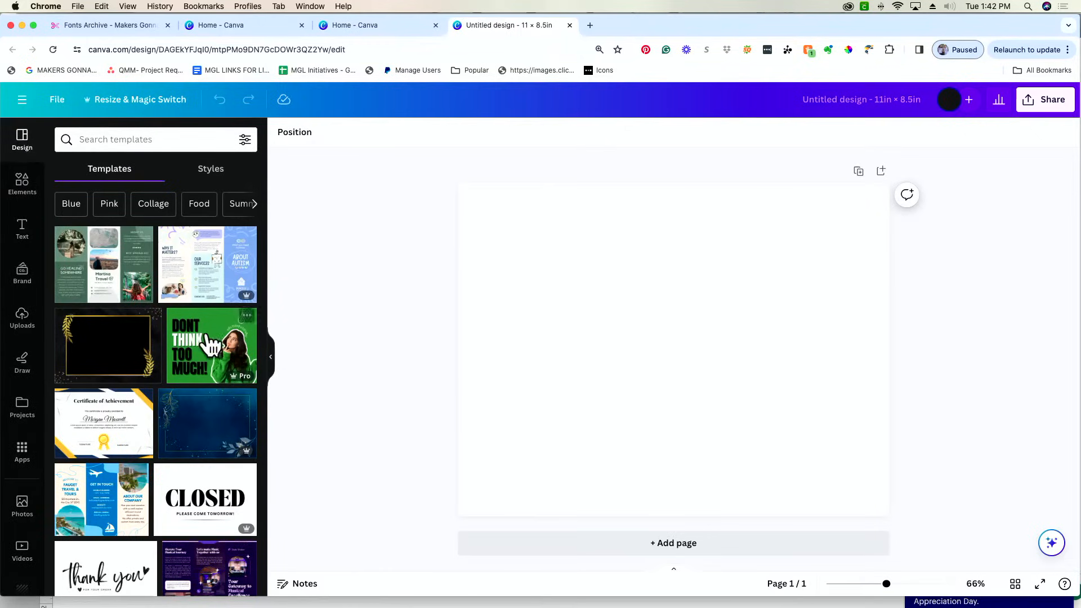
- Search the design templates for "coloring"
{"action": "scroll", "coordinate": [211, 341], "scroll_direction": "down", "scroll_amount": 5}
{"action": "scroll", "coordinate": [207, 340], "scroll_direction": "down", "scroll_amount": 7}
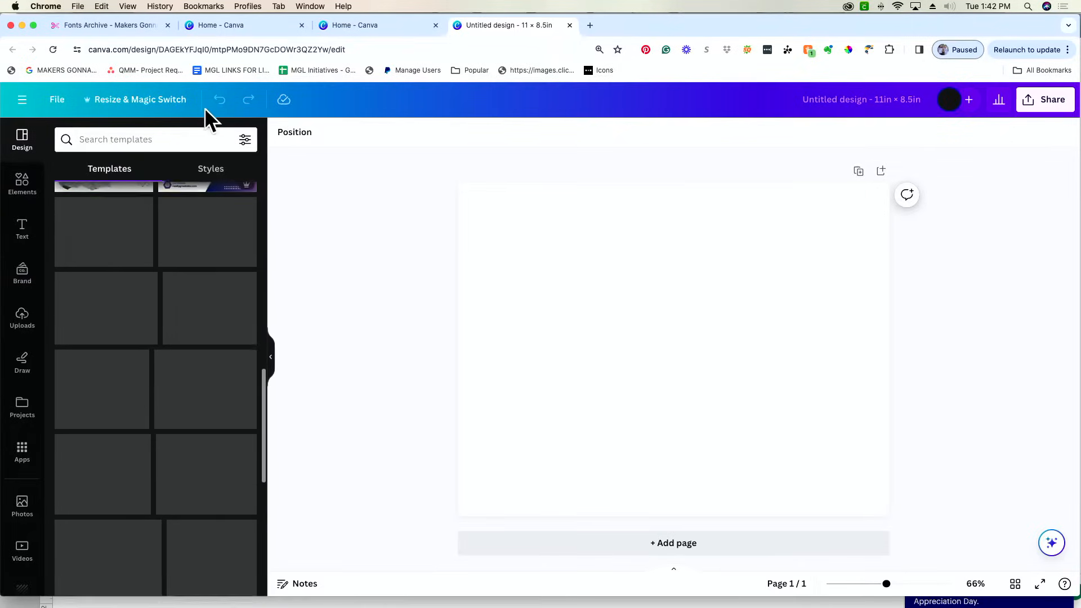
{"action": "left_click", "coordinate": [183, 140]}
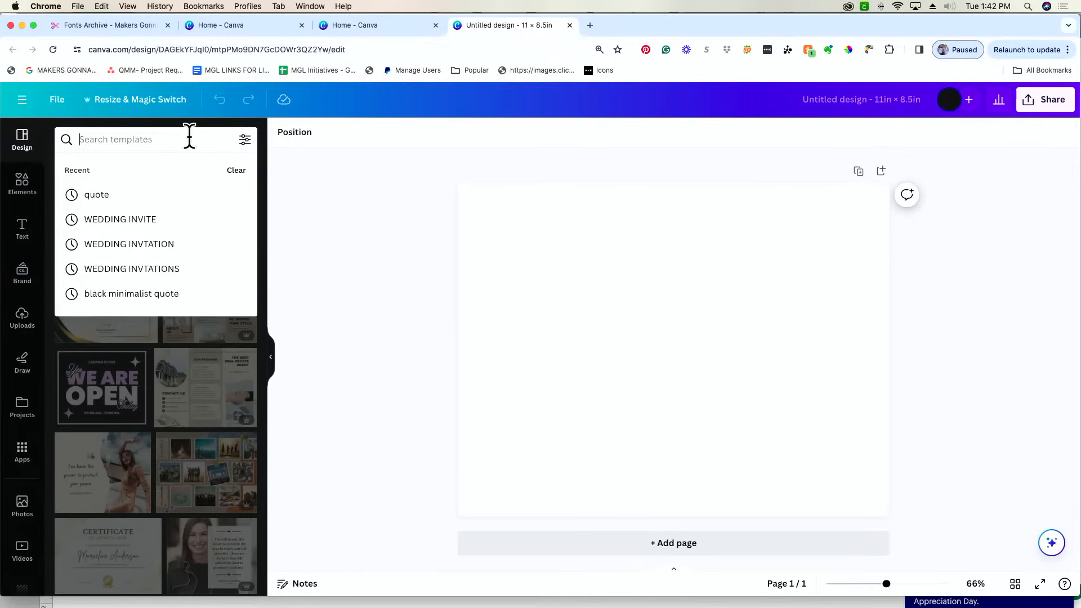
{"action": "type", "text": "colorii"}
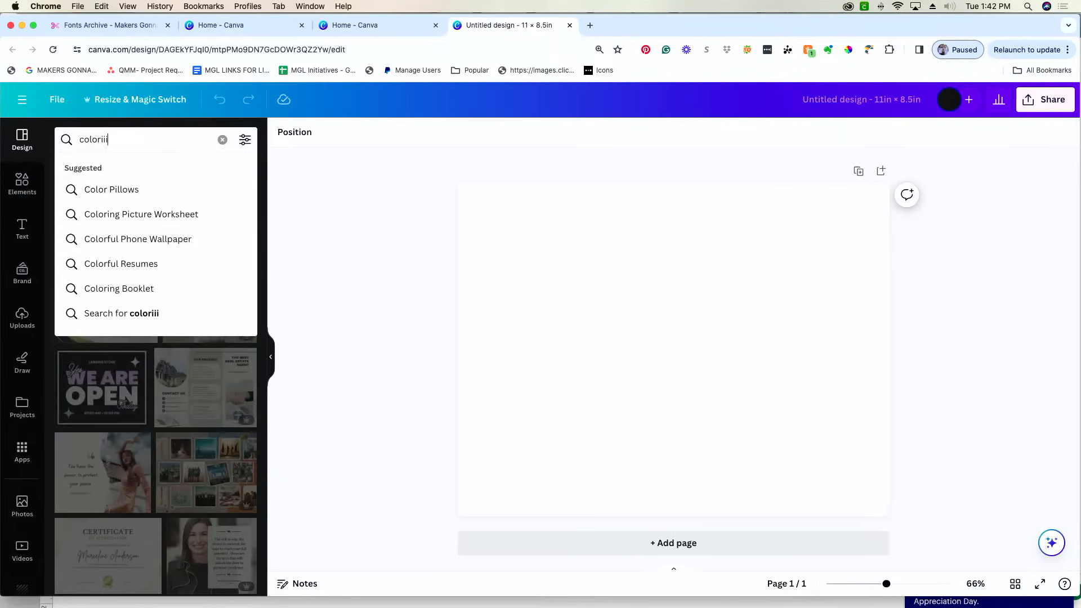
{"action": "key", "text": "BackSpace"}
{"action": "type", "text": "ng"}
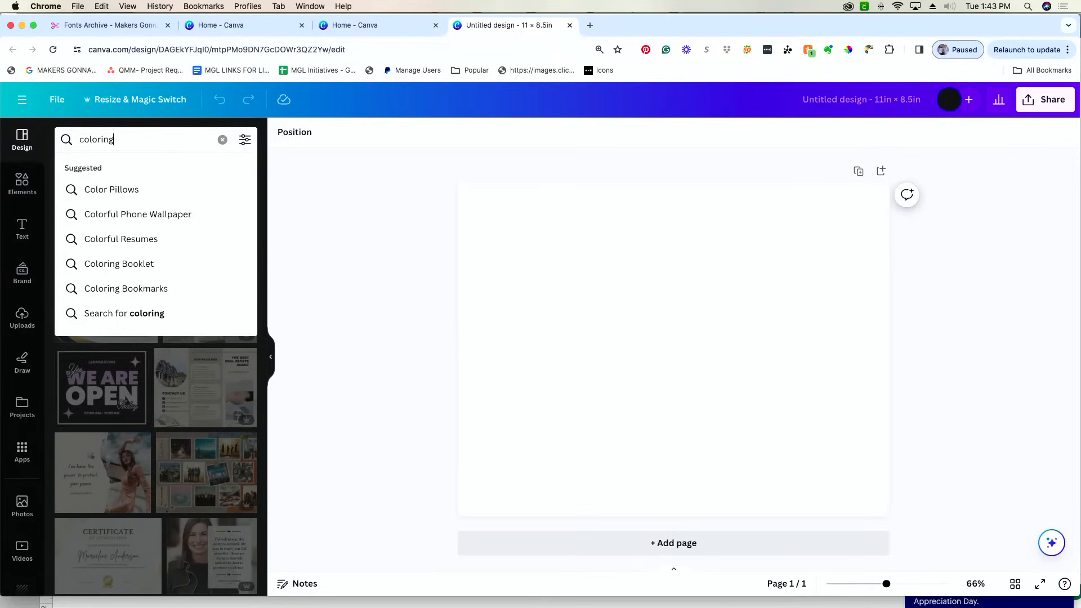
{"action": "key", "text": "Return"}
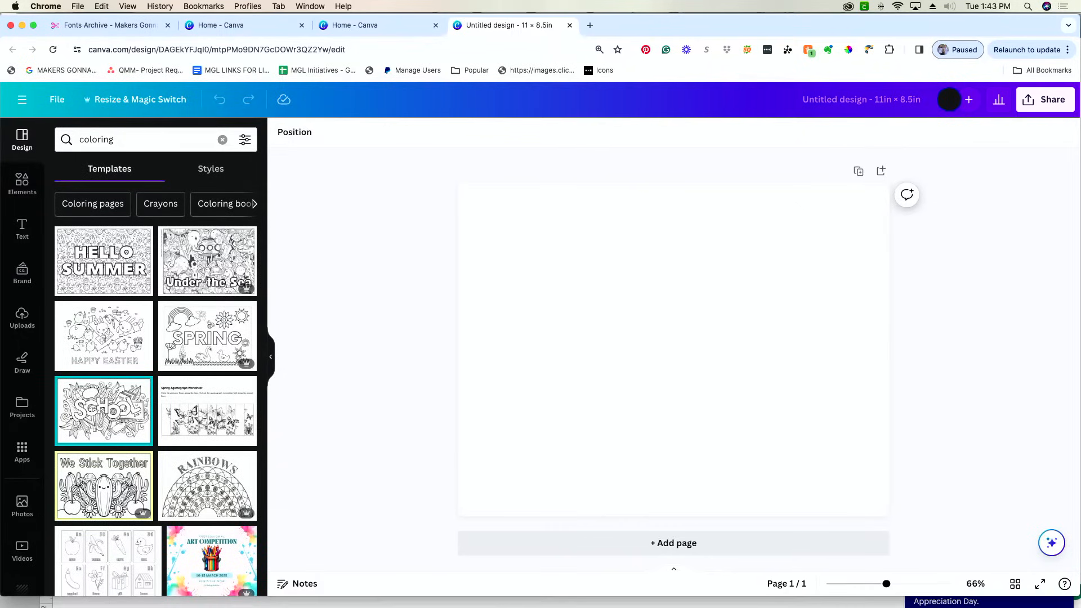
- Apply the "Welcome to Class Wild Animals Coloring Worksheet" template from the search results to the blank page
{"action": "scroll", "coordinate": [121, 548], "scroll_direction": "down", "scroll_amount": 4}
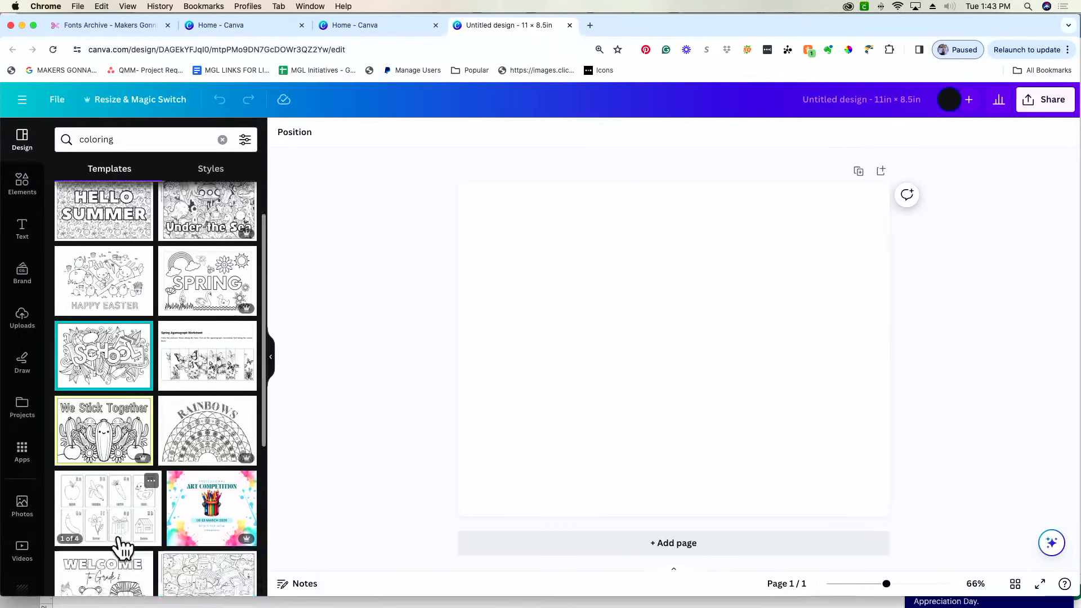
{"action": "scroll", "coordinate": [121, 546], "scroll_direction": "down", "scroll_amount": 2}
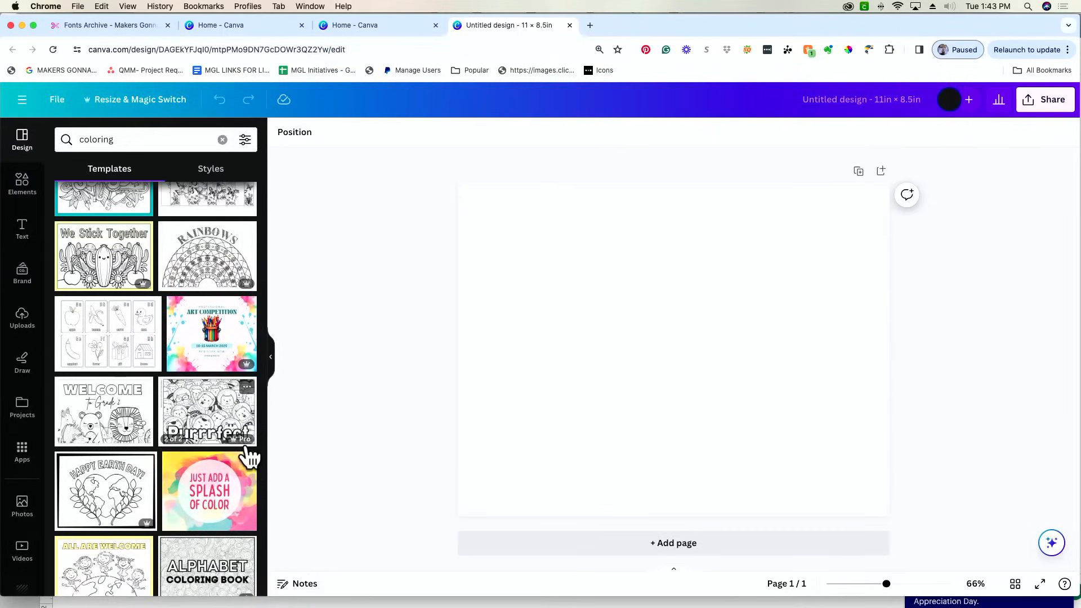
{"action": "left_click", "coordinate": [98, 429]}
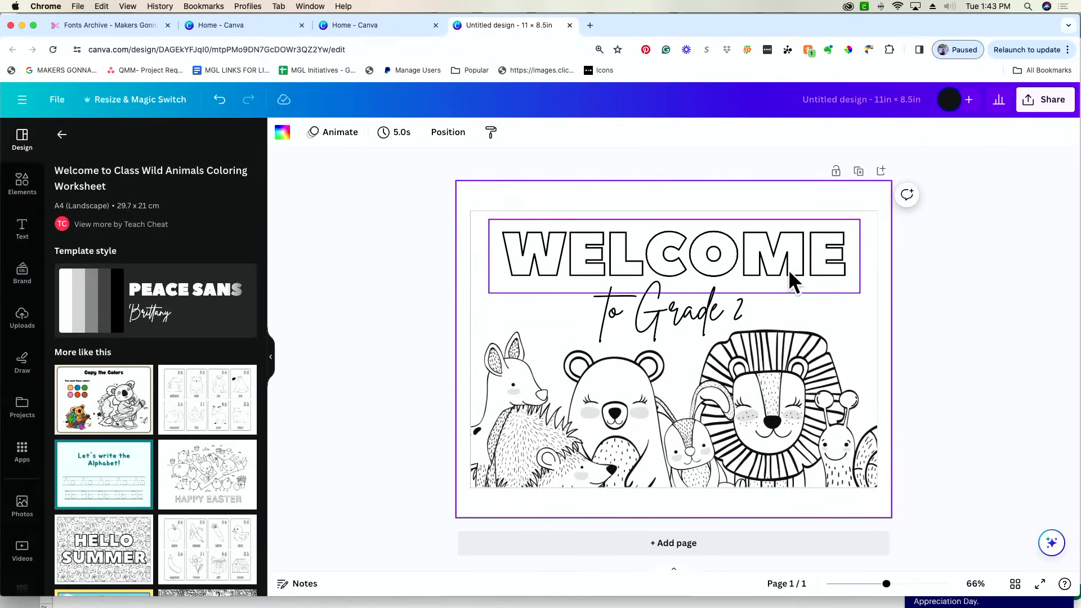
- Replace the heading with "HAPPY" and the script line below it with "Birthday," followed by the child's first name and an exclamation mark
{"action": "double_click", "coordinate": [688, 260]}
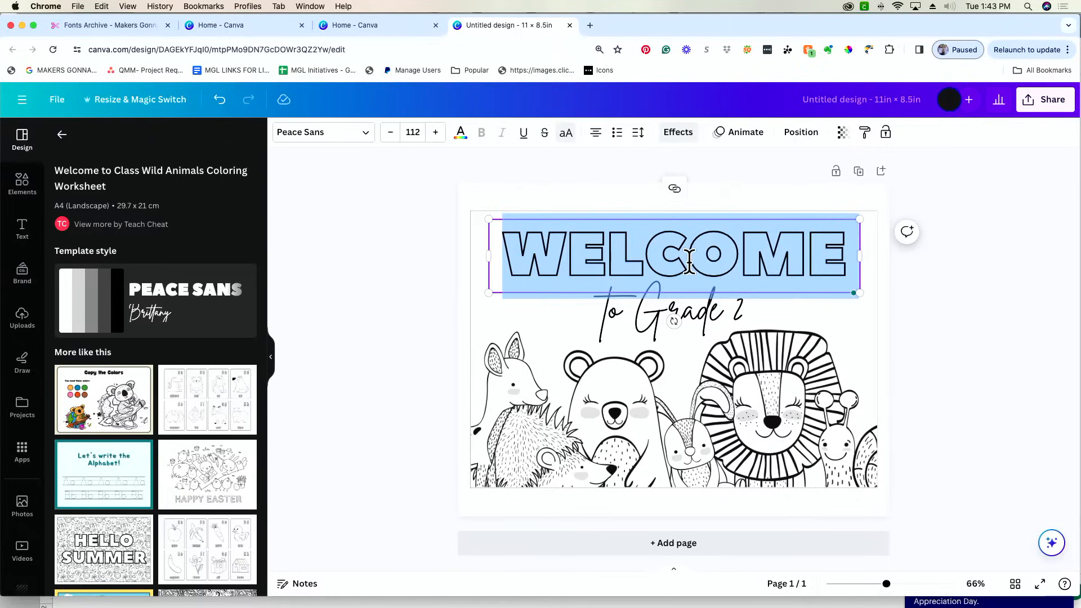
{"action": "type", "text": "HAPPY"}
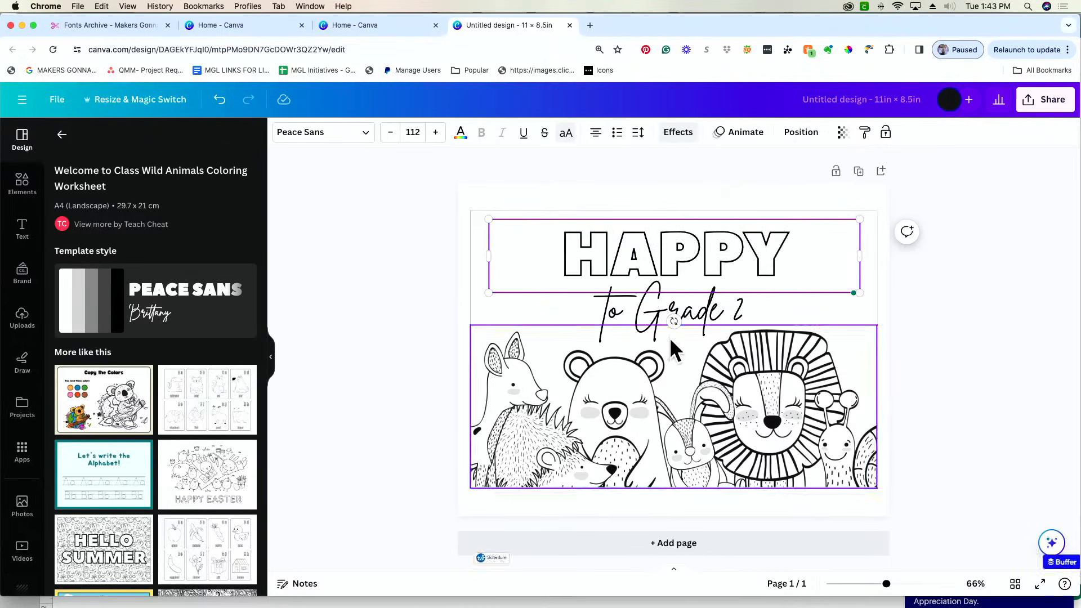
{"action": "double_click", "coordinate": [738, 309]}
{"action": "type", "text": "B"}
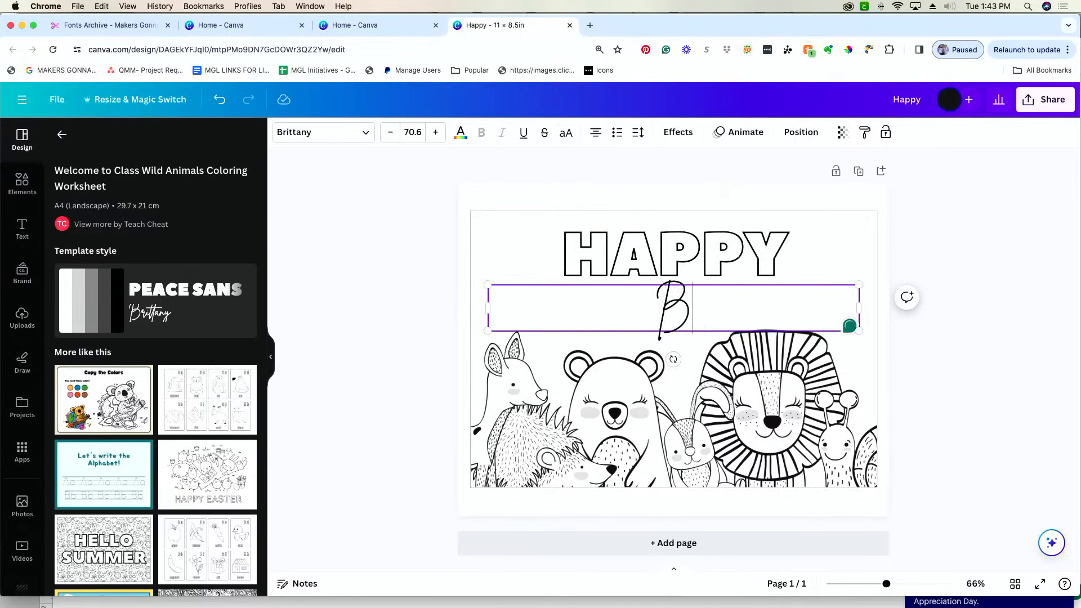
{"action": "type", "text": "irthday"}
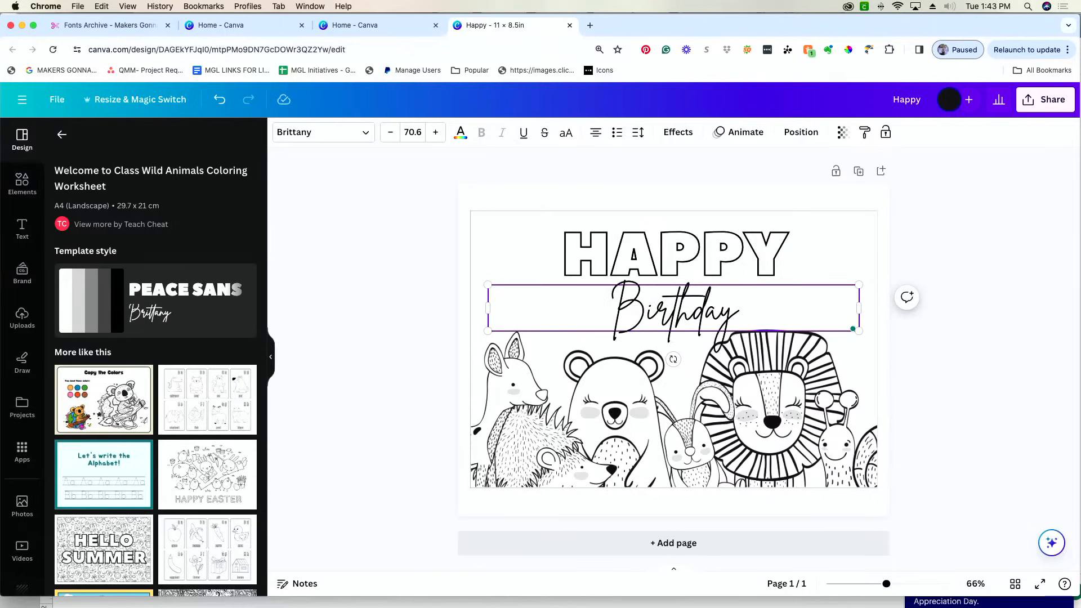
{"action": "type", "text": ", Georgia!"}
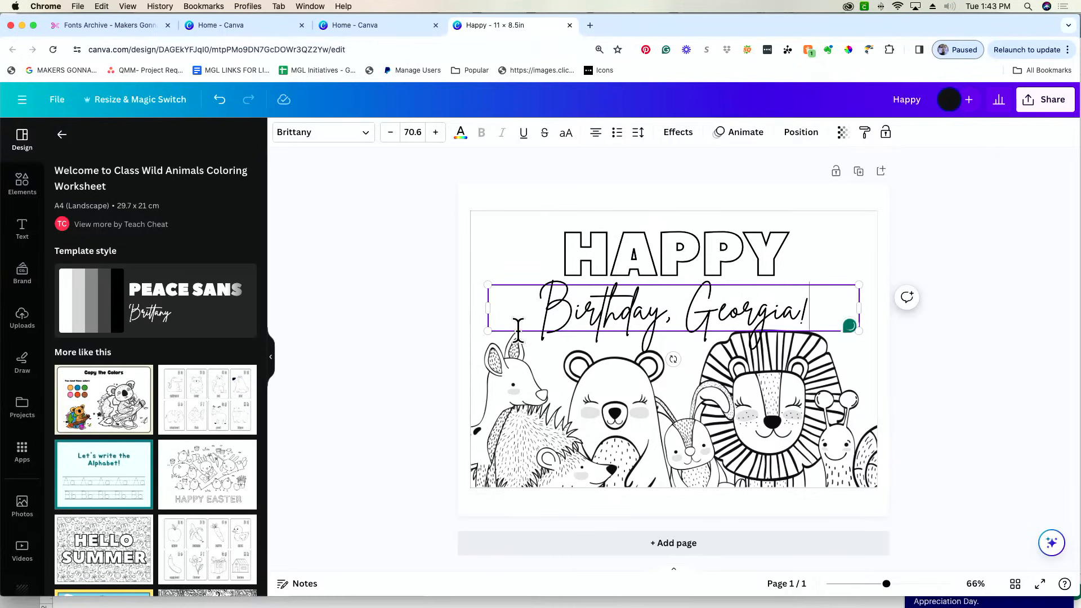
- Shrink the script birthday line to a font size of about 50.6 and centre it beneath the HAPPY heading
{"action": "left_click_drag", "start_coordinate": [487, 331], "coordinate": [592, 318]}
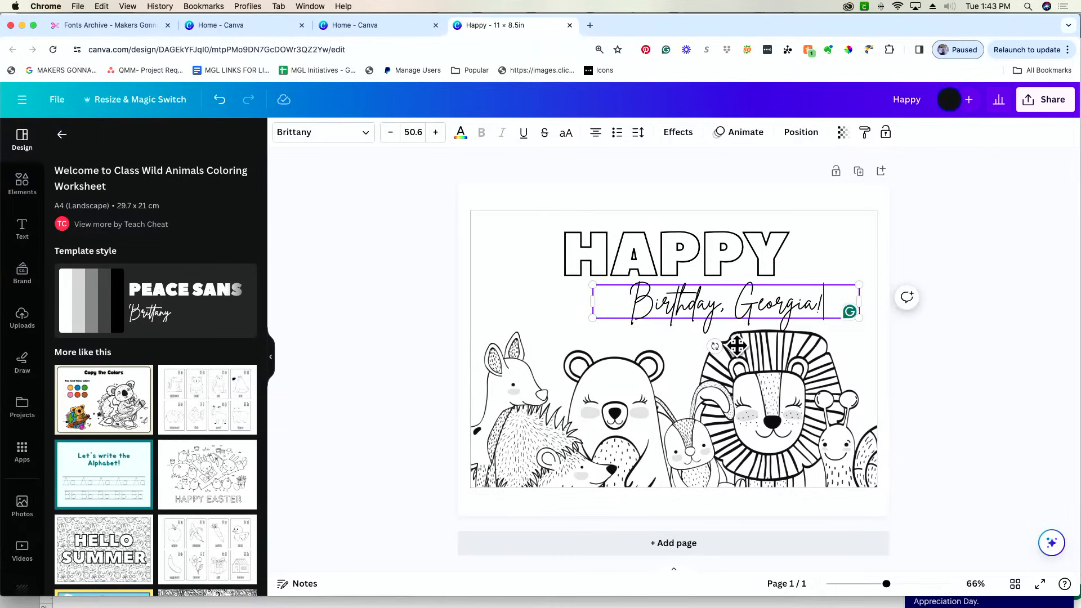
{"action": "left_click_drag", "start_coordinate": [737, 346], "coordinate": [683, 344]}
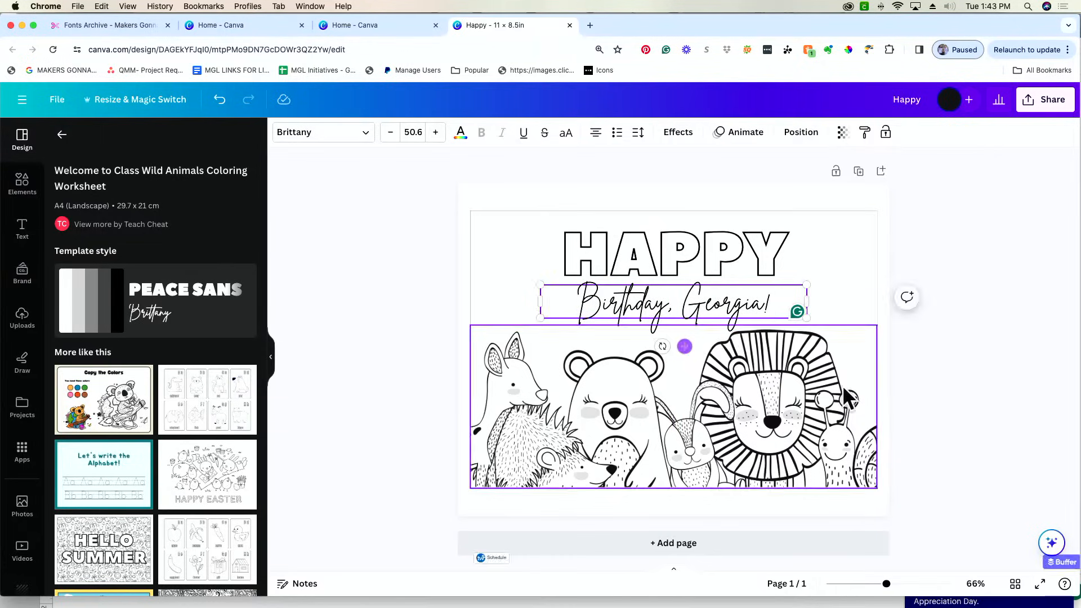
{"action": "left_click", "coordinate": [992, 458]}
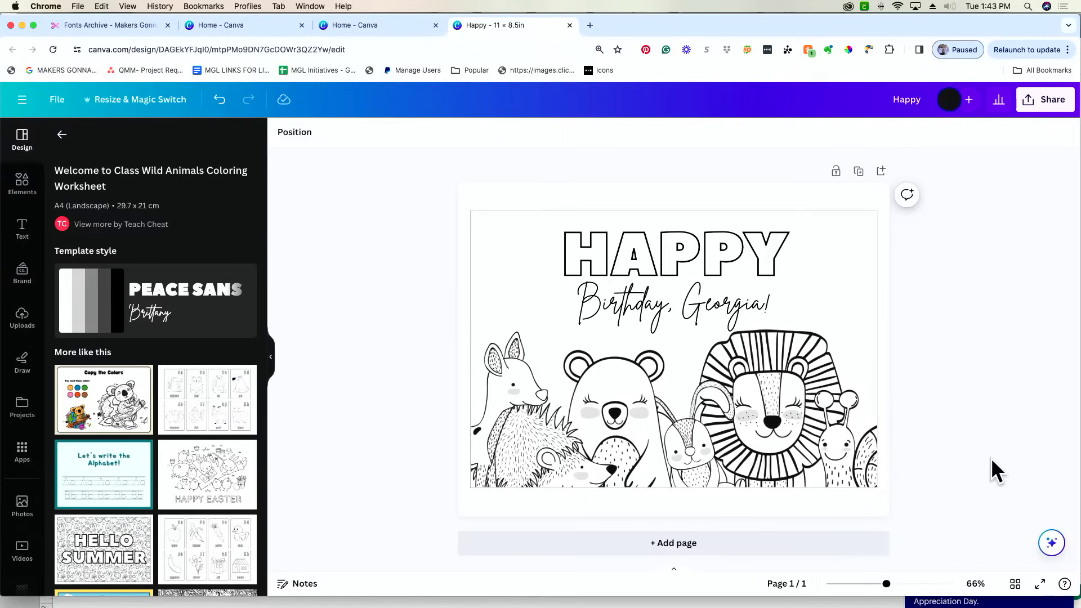
- Add the first page of the "Black White Fun Alphabet A to Z Coloring Flashcards Set" template as a new page
{"action": "scroll", "coordinate": [176, 470], "scroll_direction": "down", "scroll_amount": 3}
{"action": "left_click", "coordinate": [180, 479]}
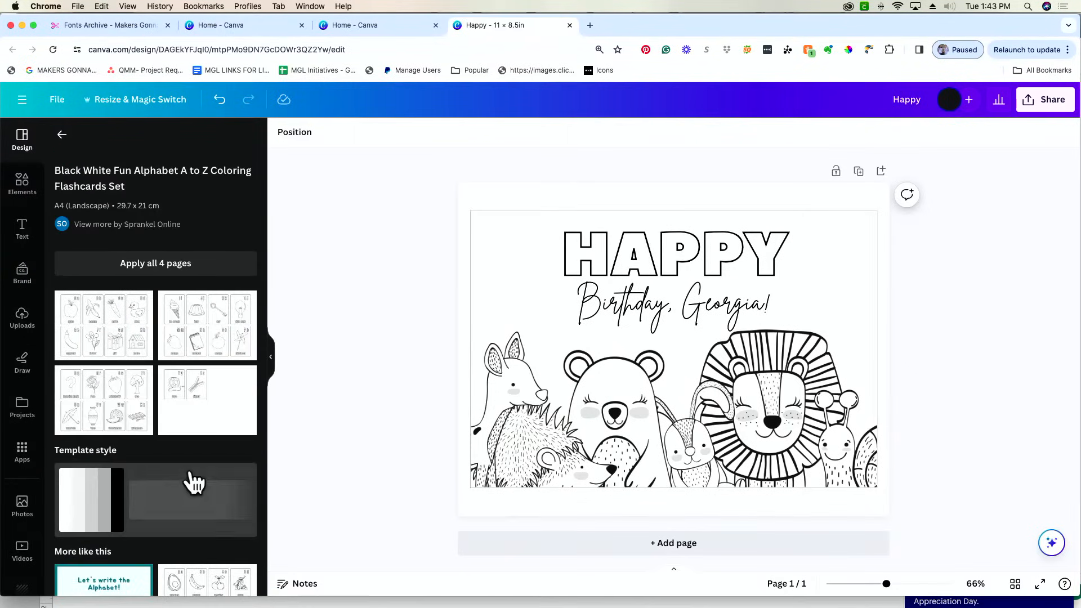
{"action": "left_click", "coordinate": [99, 332]}
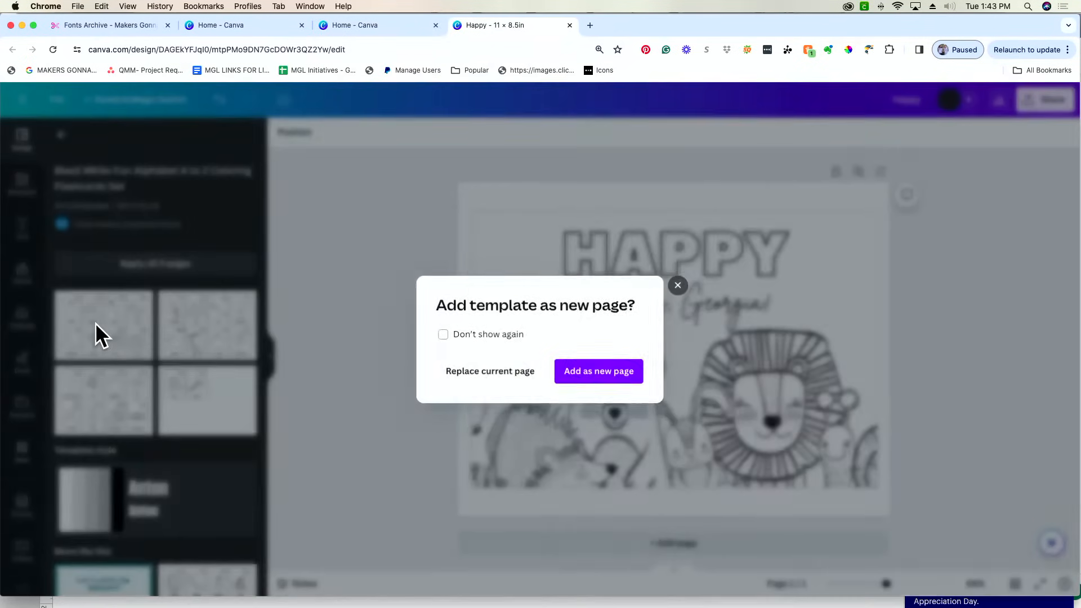
{"action": "left_click", "coordinate": [631, 375]}
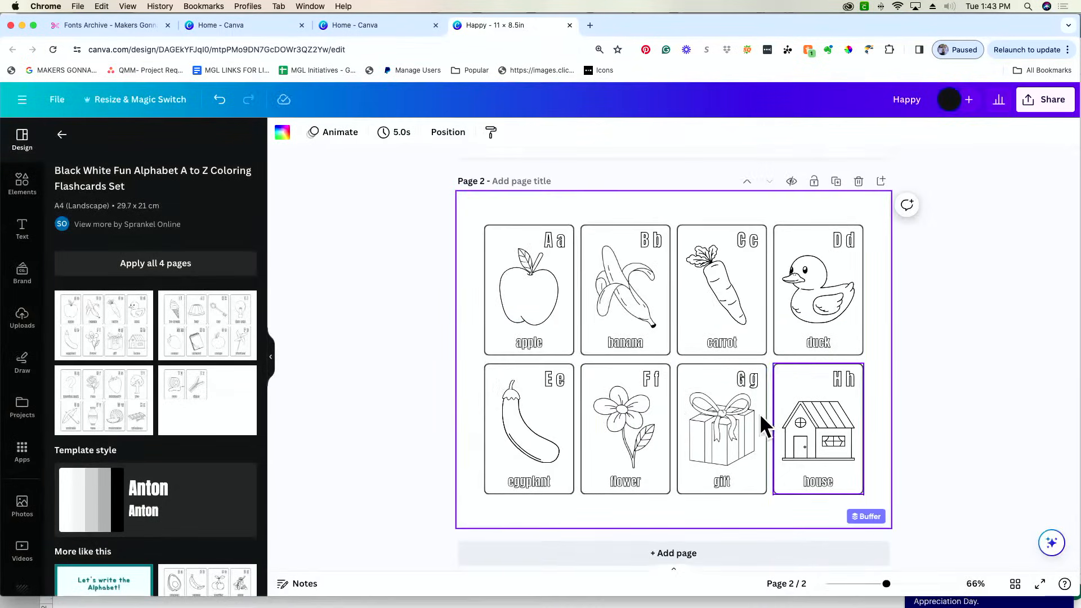
- Browse the templates similar to the alphabet flashcards set and return to the "coloring" search results
{"action": "scroll", "coordinate": [157, 444], "scroll_direction": "down", "scroll_amount": 2}
{"action": "scroll", "coordinate": [158, 448], "scroll_direction": "down", "scroll_amount": 3}
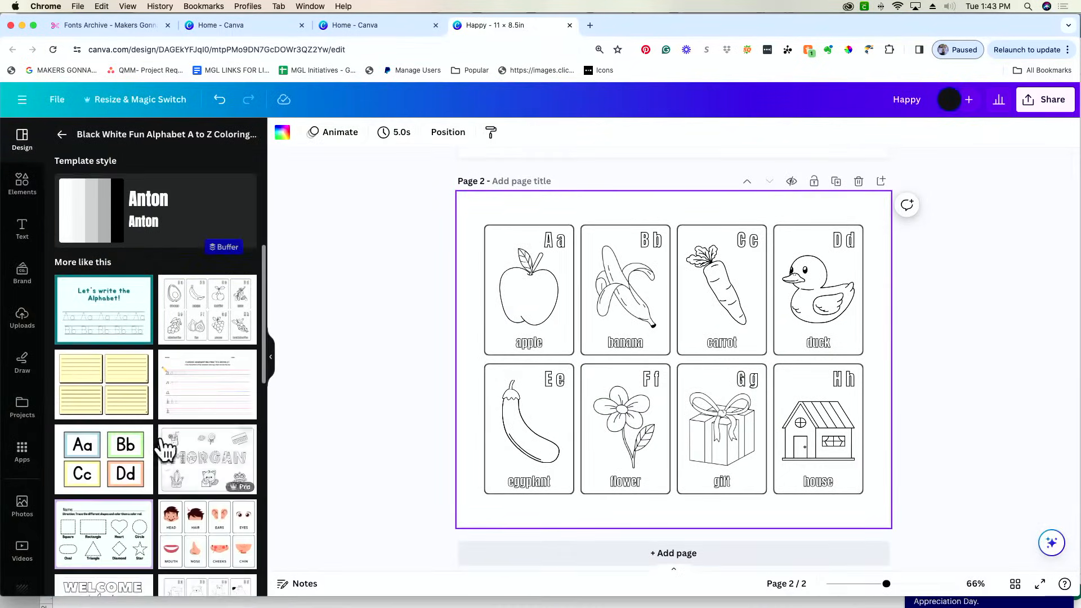
{"action": "scroll", "coordinate": [141, 486], "scroll_direction": "down", "scroll_amount": 5}
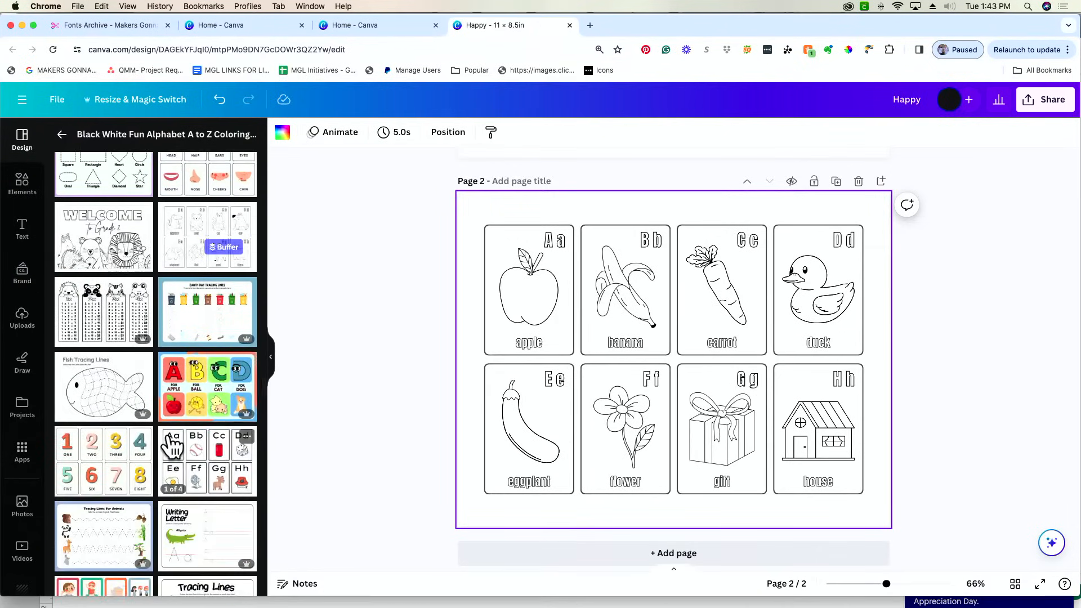
{"action": "scroll", "coordinate": [144, 473], "scroll_direction": "up", "scroll_amount": 15}
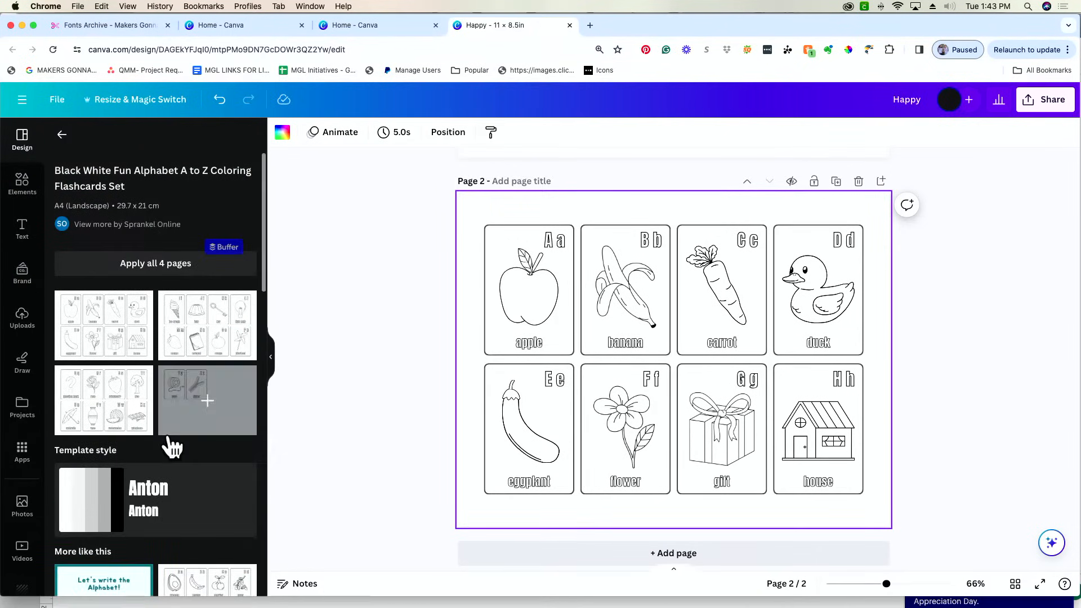
{"action": "left_click", "coordinate": [62, 134]}
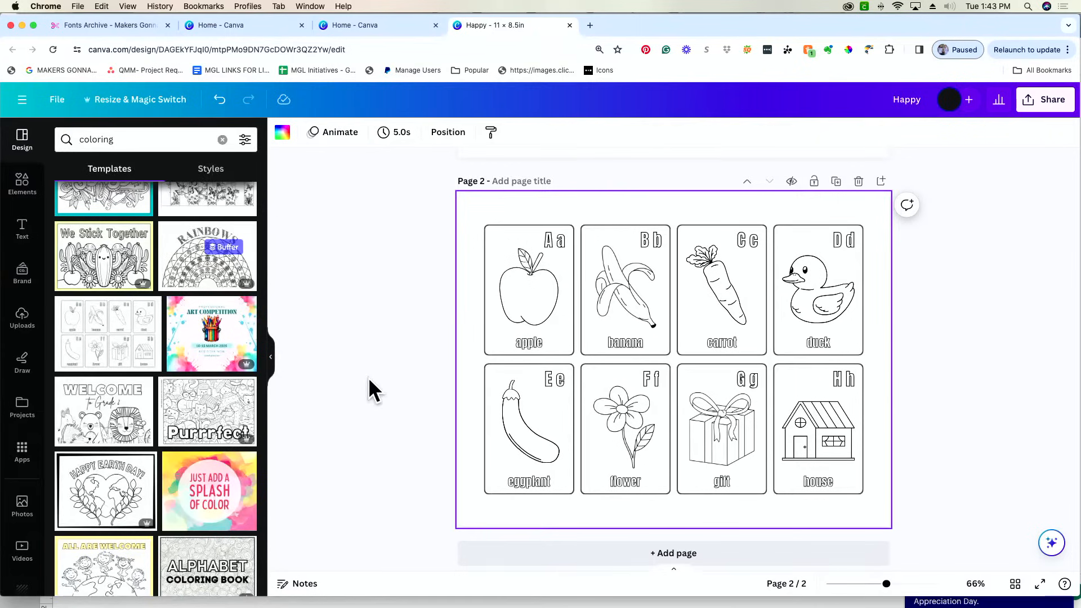
{"action": "scroll", "coordinate": [176, 356], "scroll_direction": "up", "scroll_amount": 4}
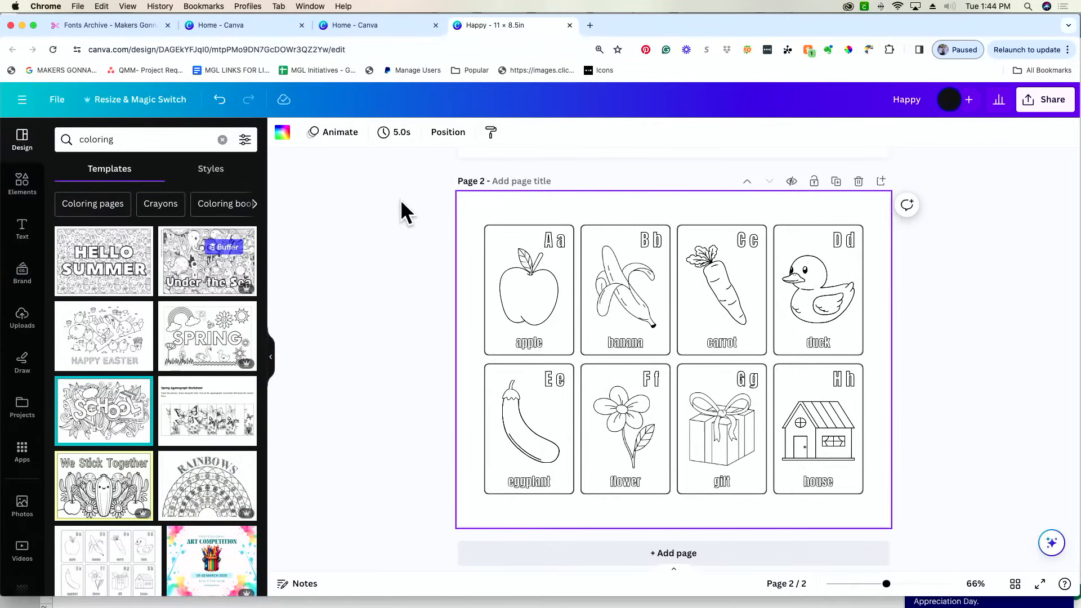
- Add two blank pages after the alphabet flashcards page and show the page thumbnails
{"action": "scroll", "coordinate": [839, 468], "scroll_direction": "down", "scroll_amount": 1}
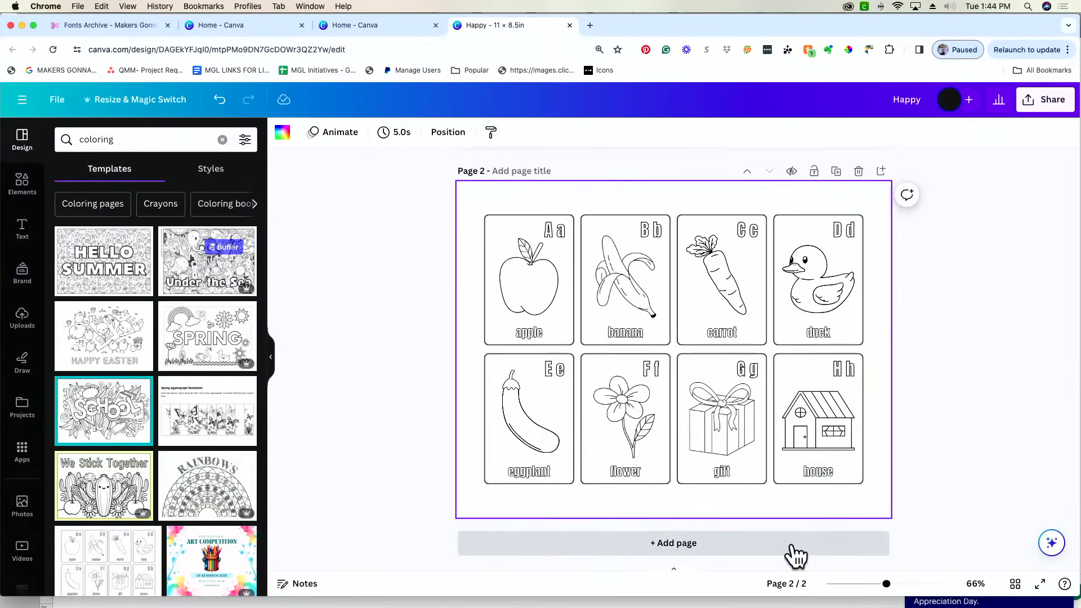
{"action": "scroll", "coordinate": [786, 388], "scroll_direction": "up", "scroll_amount": 6}
{"action": "scroll", "coordinate": [783, 389], "scroll_direction": "down", "scroll_amount": 6}
{"action": "left_click", "coordinate": [784, 449]}
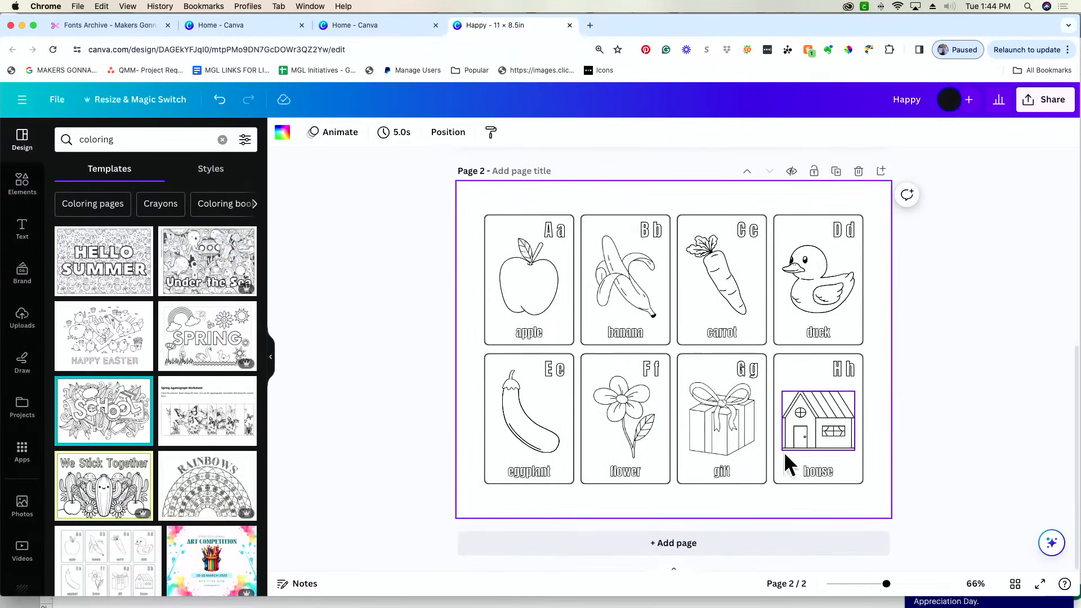
{"action": "left_click", "coordinate": [782, 545]}
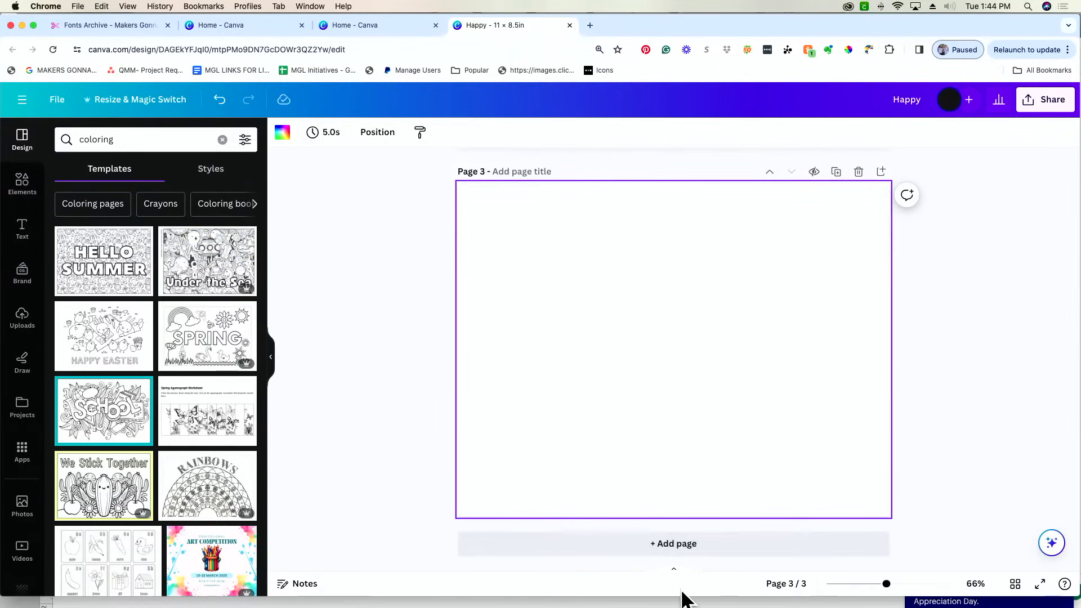
{"action": "left_click", "coordinate": [674, 569]}
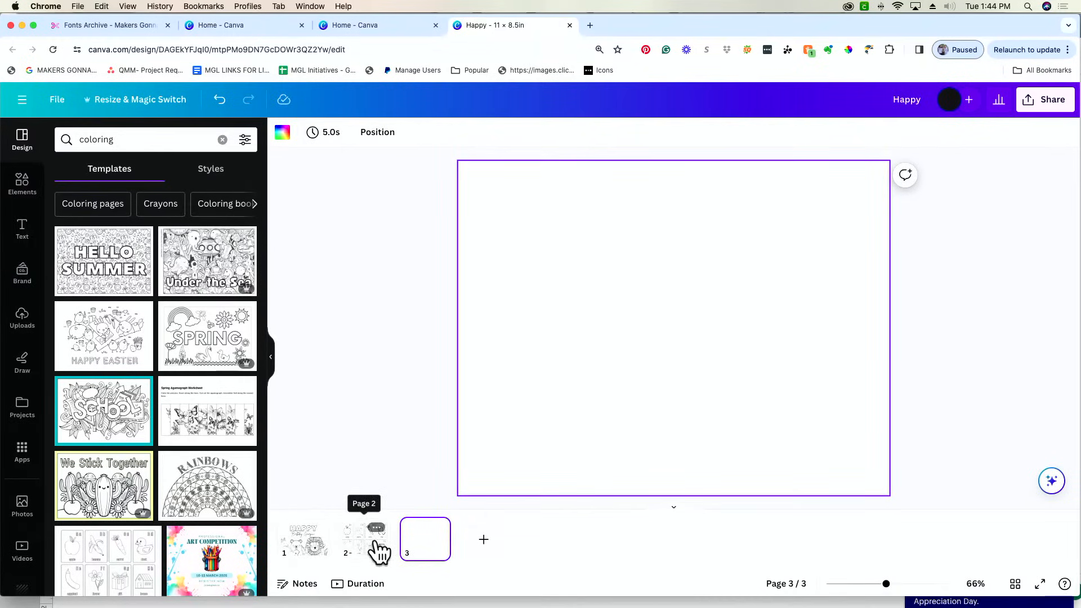
{"action": "left_click", "coordinate": [501, 547]}
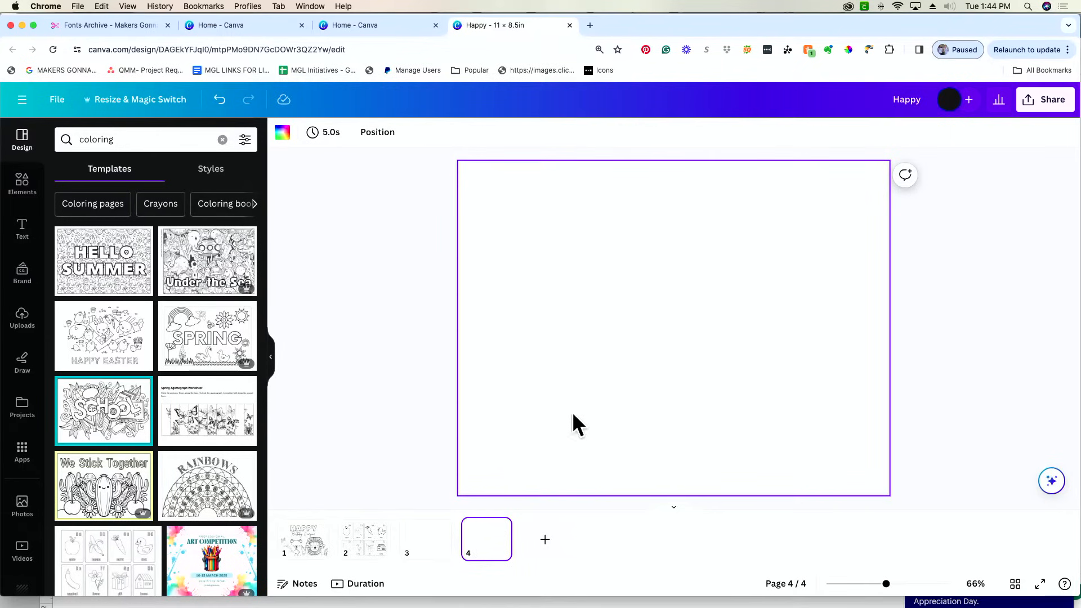
- Delete the birthday page, the alphabet flashcards page and one of the two blank pages
{"action": "scroll", "coordinate": [573, 394], "scroll_direction": "up", "scroll_amount": 10}
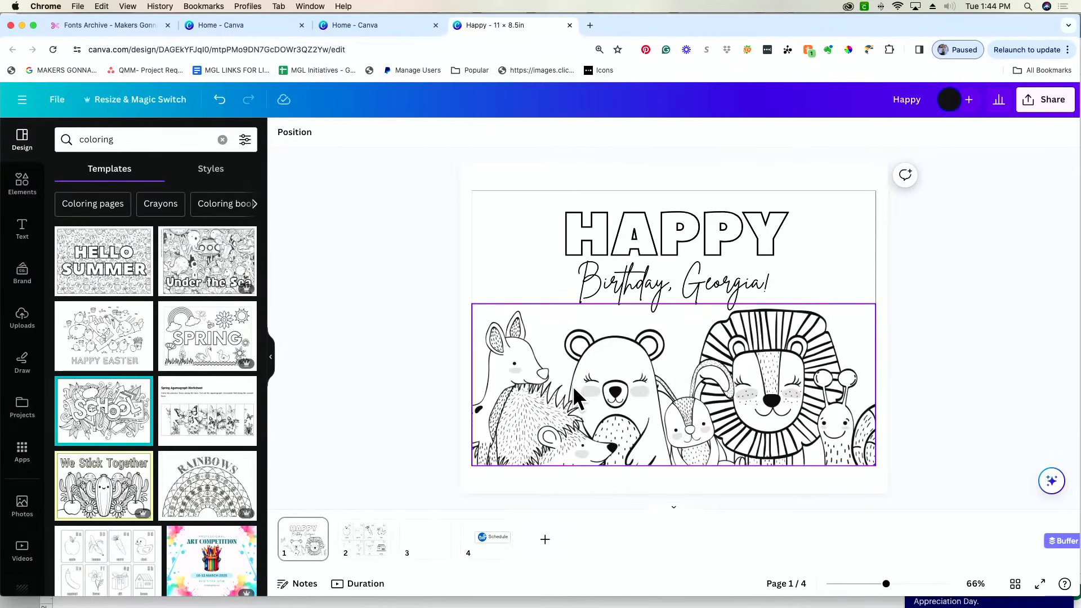
{"action": "scroll", "coordinate": [574, 387], "scroll_direction": "down", "scroll_amount": 3}
{"action": "scroll", "coordinate": [575, 388], "scroll_direction": "up", "scroll_amount": 3}
{"action": "left_click", "coordinate": [813, 182]}
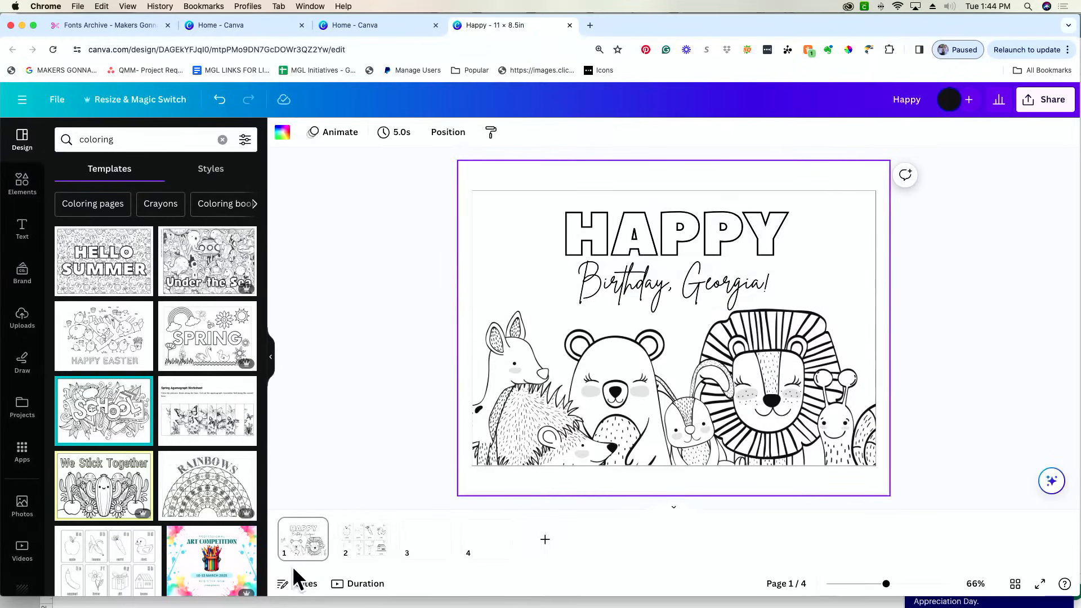
{"action": "left_click", "coordinate": [316, 529]}
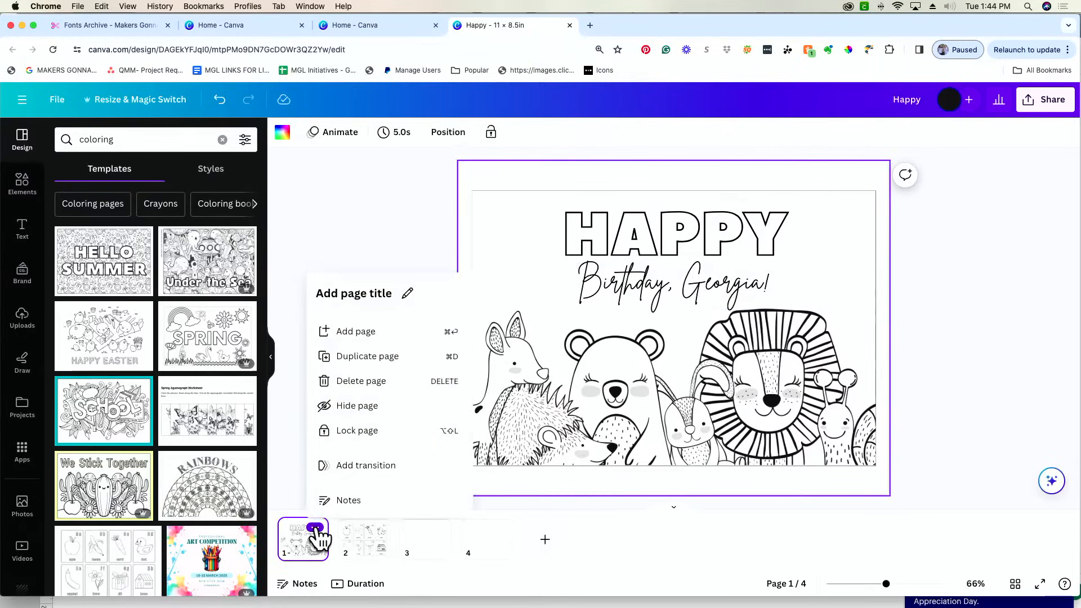
{"action": "left_click", "coordinate": [375, 382]}
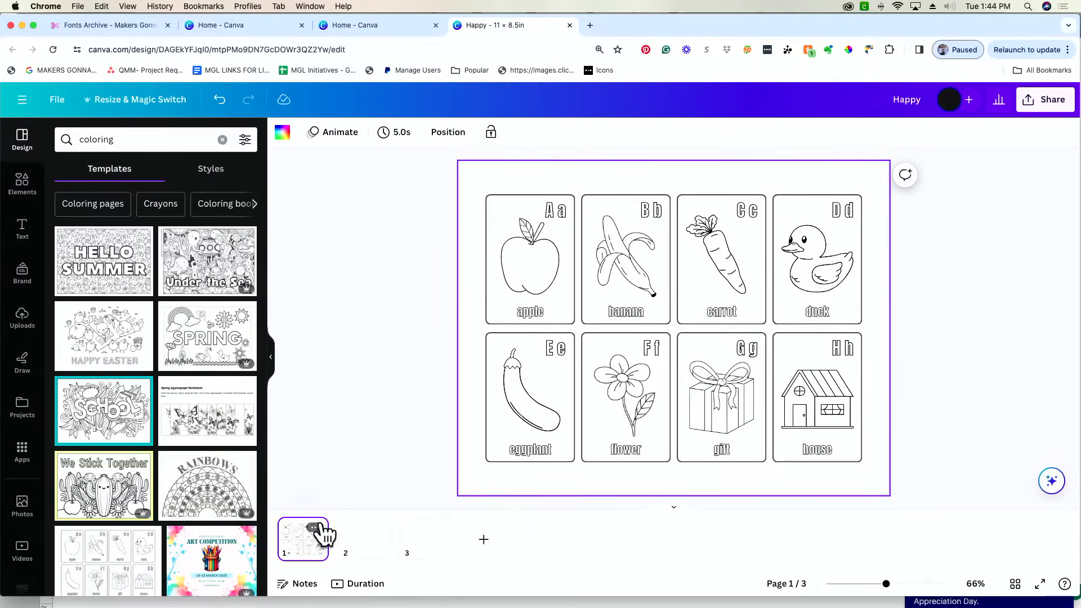
{"action": "left_click", "coordinate": [315, 528]}
{"action": "left_click", "coordinate": [380, 380]}
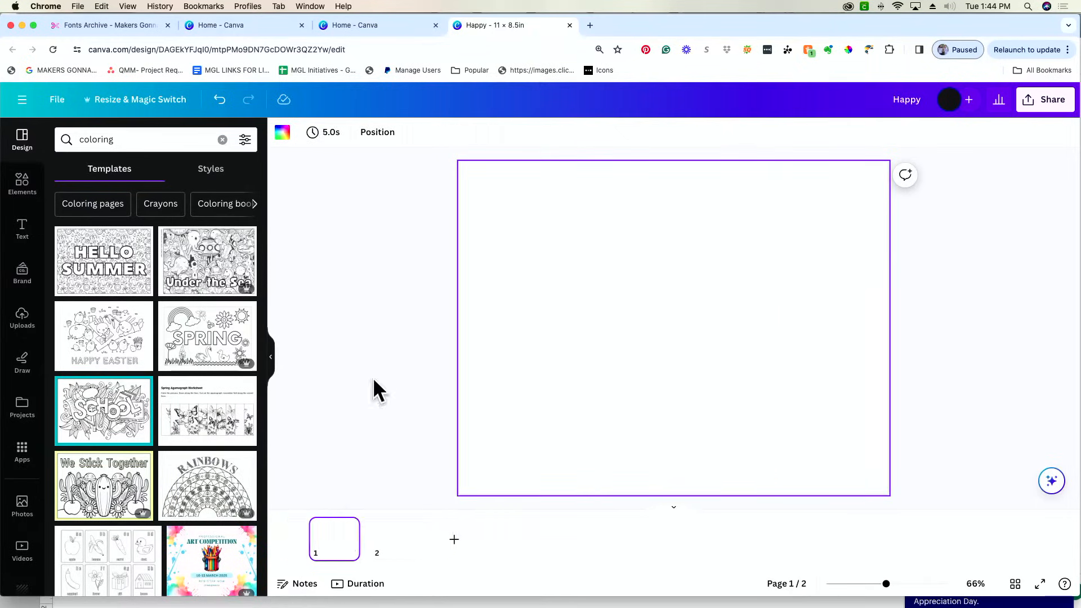
{"action": "left_click", "coordinate": [316, 528]}
{"action": "left_click", "coordinate": [361, 407]}
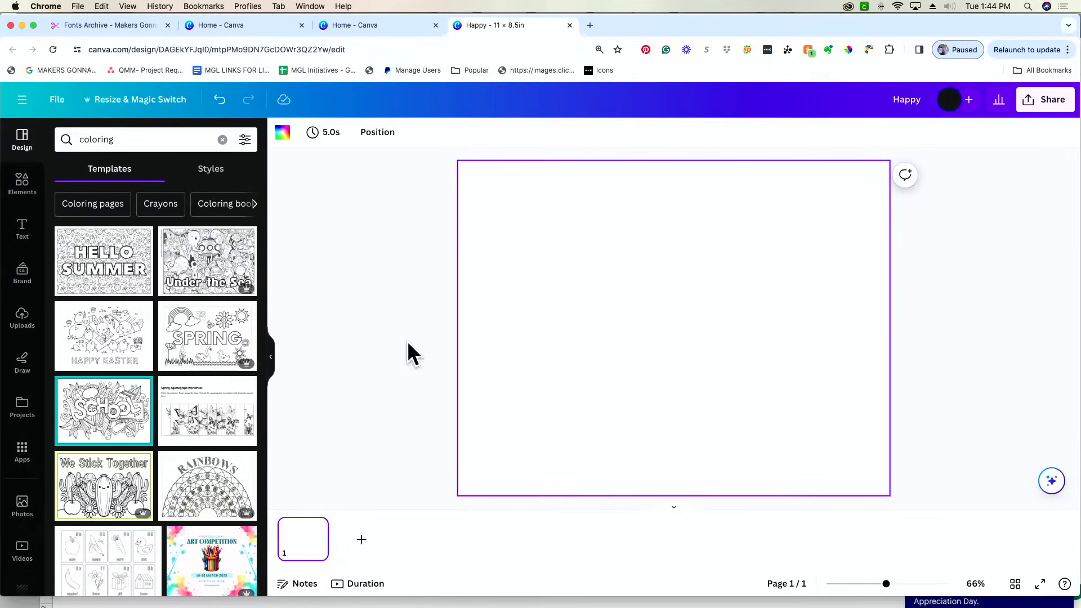
- View the available elements and the uploaded images
{"action": "left_click", "coordinate": [23, 195]}
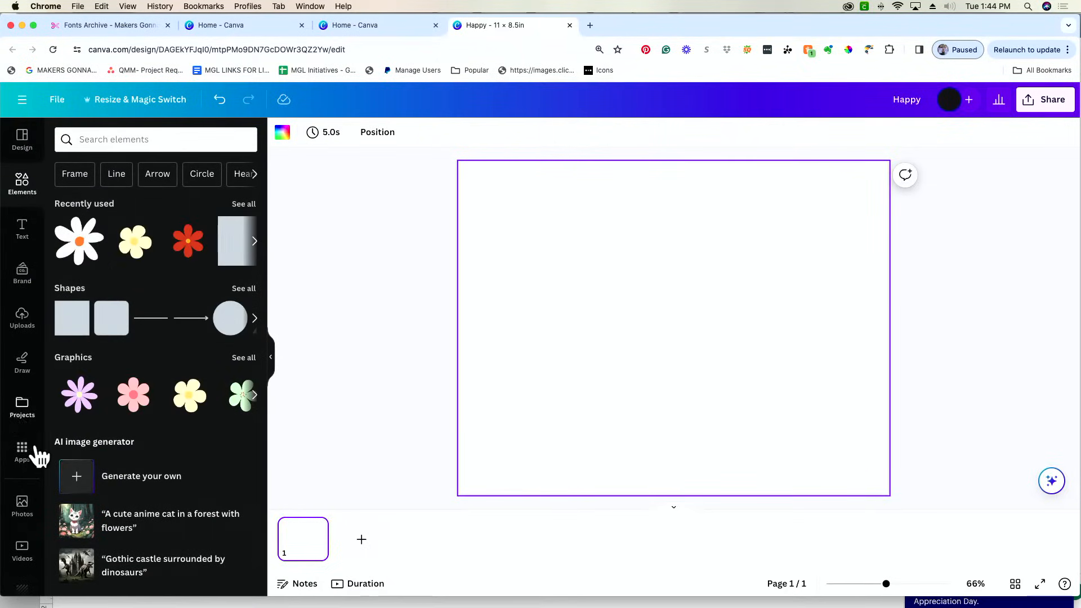
{"action": "left_click", "coordinate": [22, 318]}
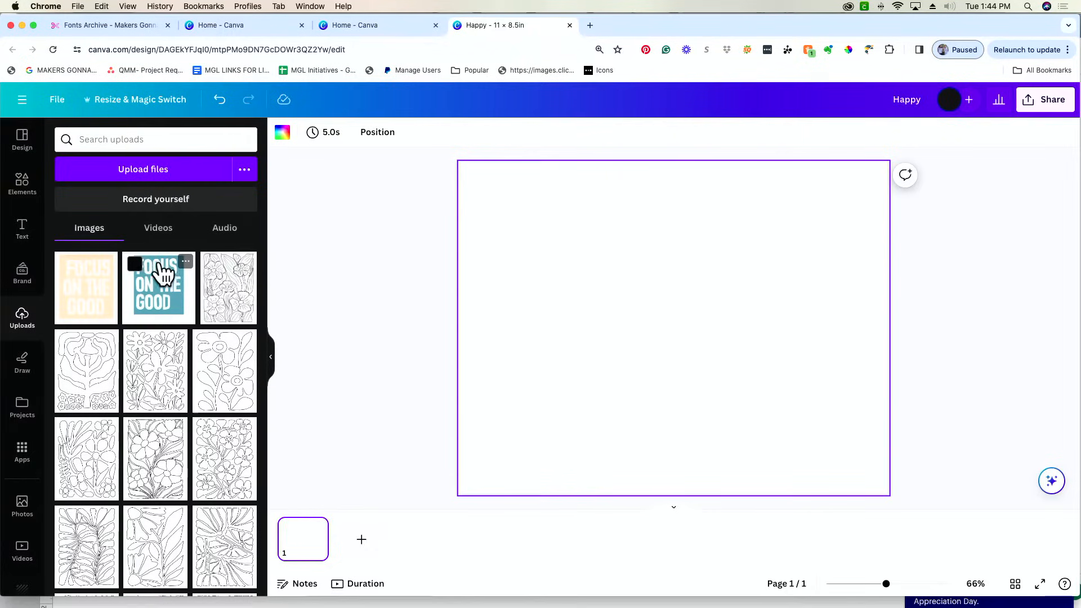
- Open makersgonnalearn.com in a new browser tab and go to its New Cut Files category
{"action": "left_click", "coordinate": [588, 26]}
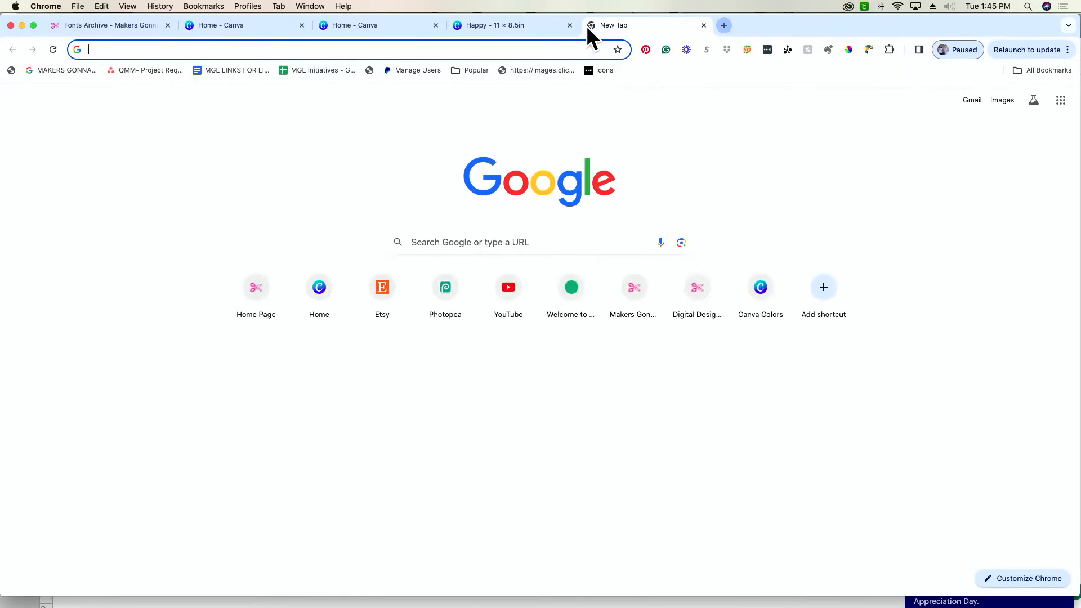
{"action": "type", "text": "makersgonnalearn.com"}
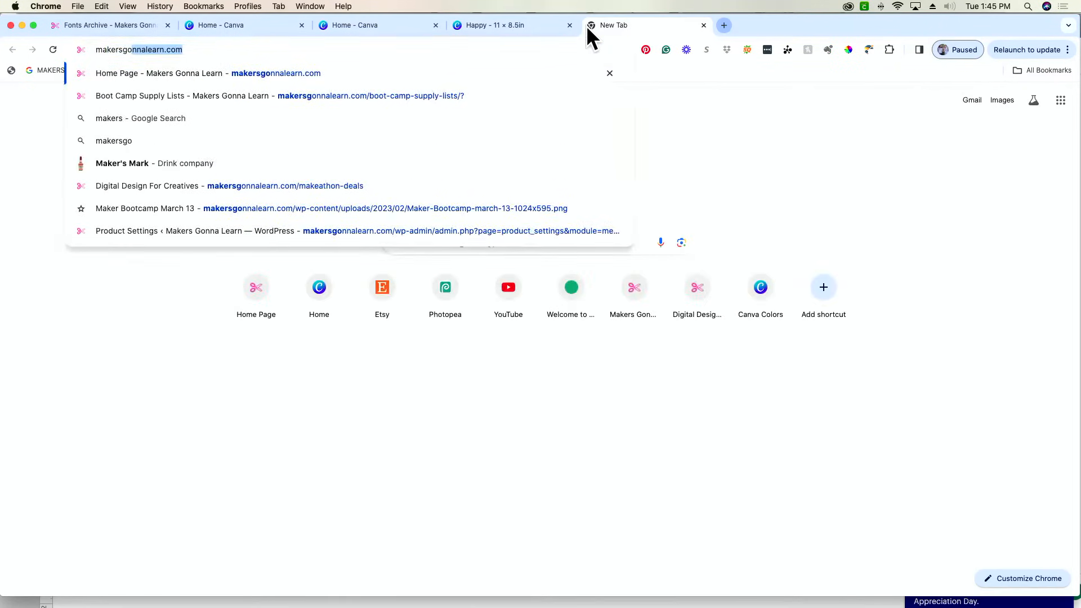
{"action": "key", "text": "Return"}
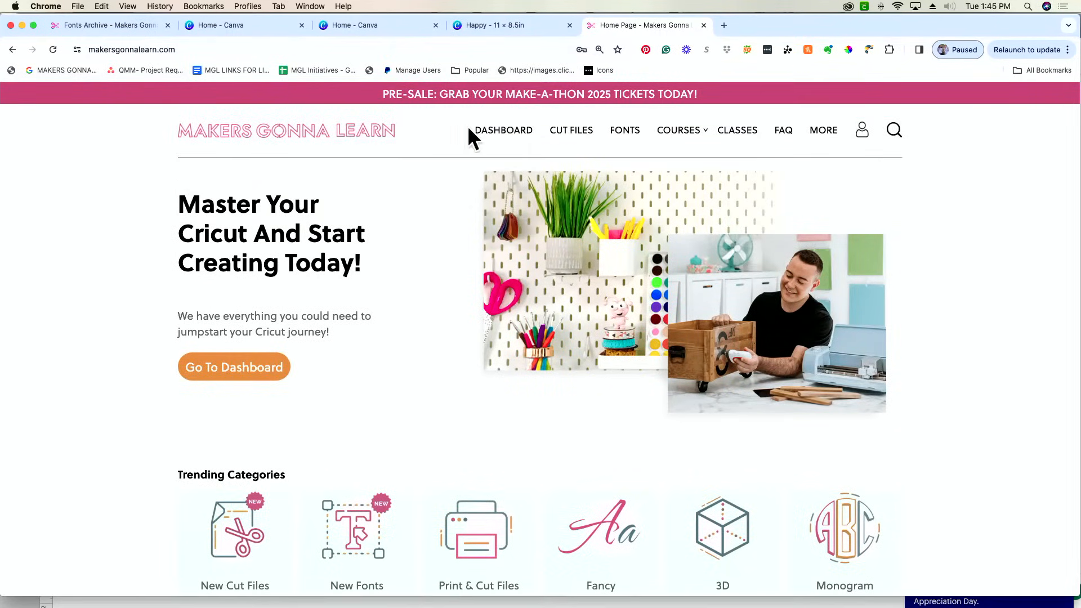
{"action": "scroll", "coordinate": [693, 435], "scroll_direction": "down", "scroll_amount": 3}
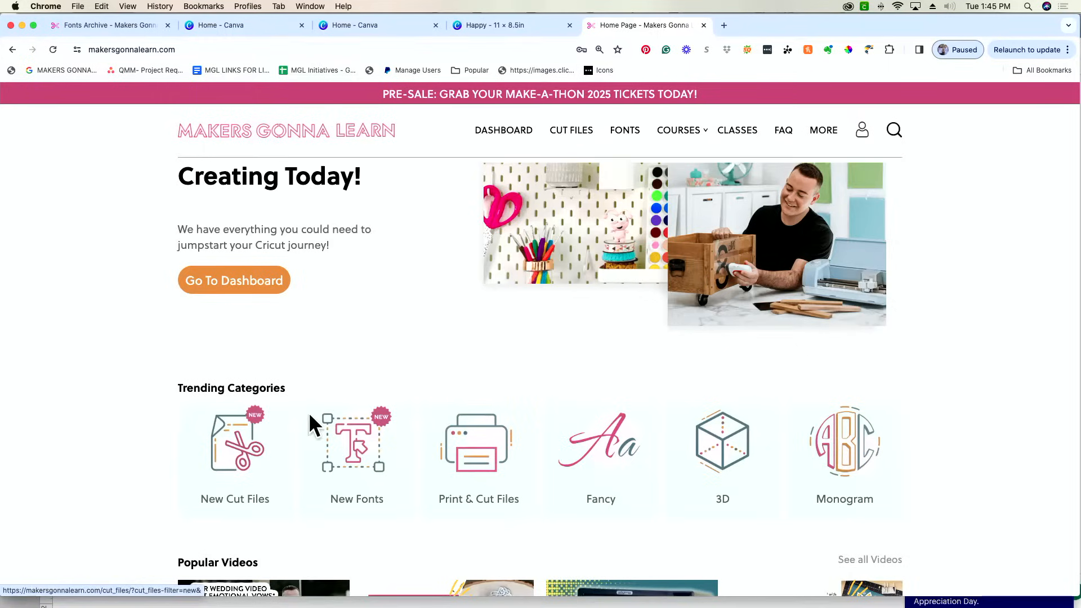
{"action": "left_click", "coordinate": [250, 457]}
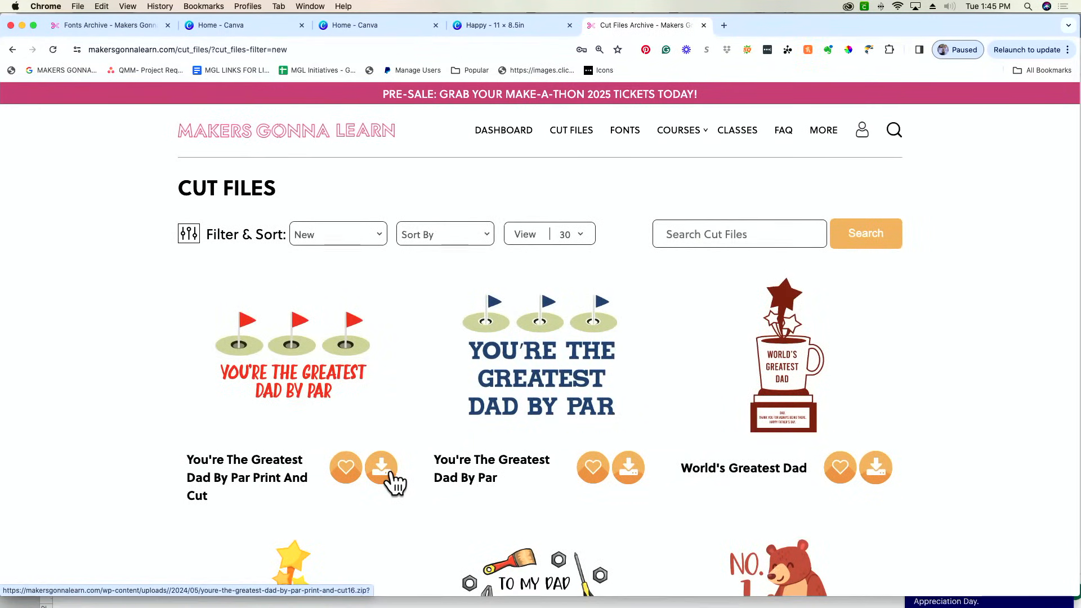
- Look through the first page of new cut files for artwork suited to a coloring page
{"action": "scroll", "coordinate": [392, 481], "scroll_direction": "down", "scroll_amount": 3}
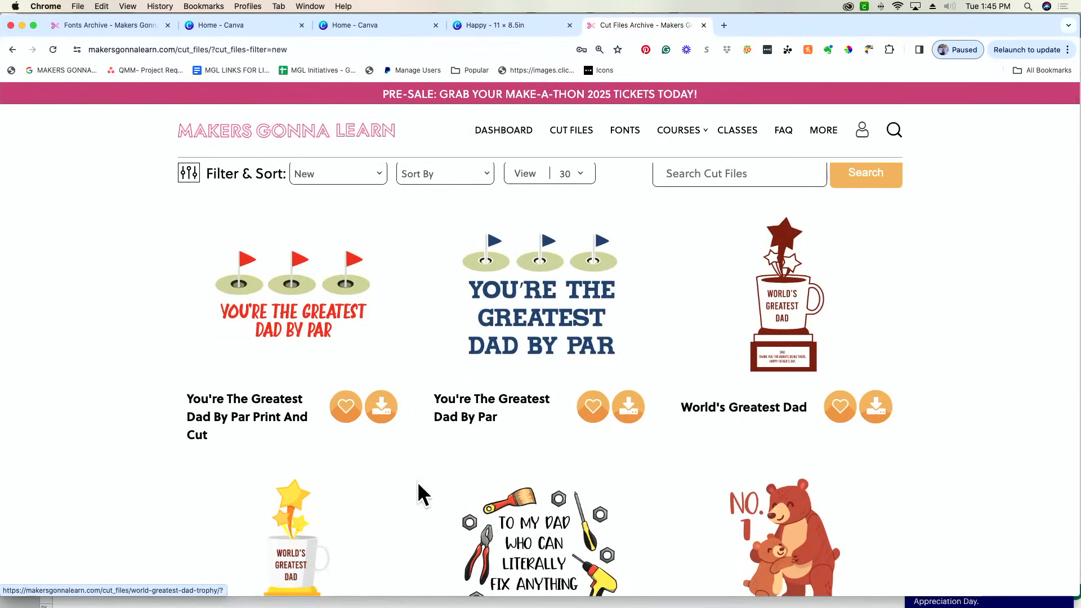
{"action": "scroll", "coordinate": [351, 466], "scroll_direction": "down", "scroll_amount": 10}
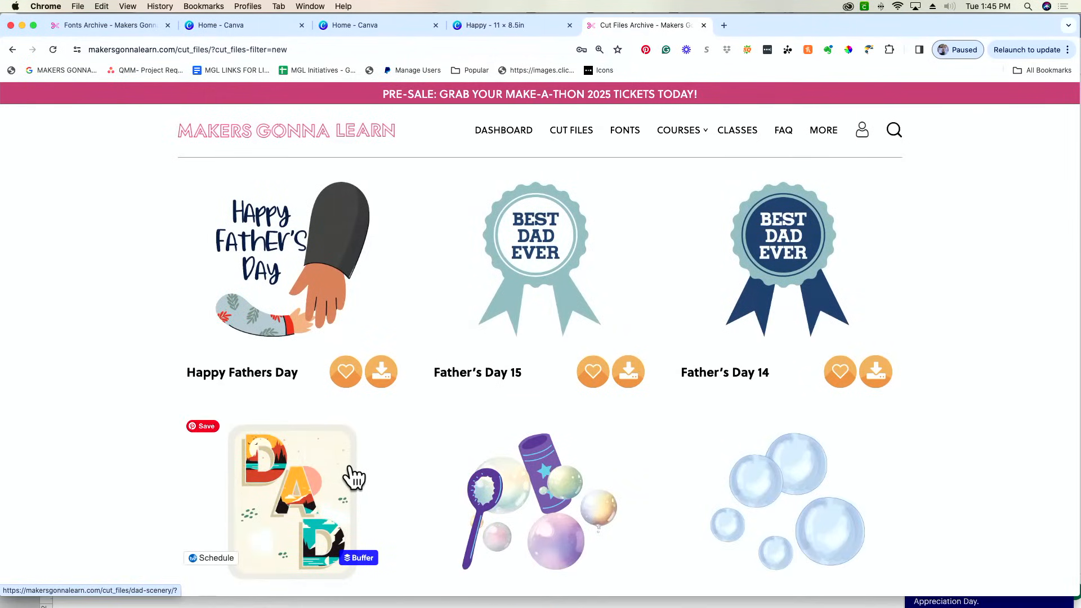
{"action": "scroll", "coordinate": [394, 420], "scroll_direction": "up", "scroll_amount": 1}
{"action": "scroll", "coordinate": [393, 417], "scroll_direction": "down", "scroll_amount": 6}
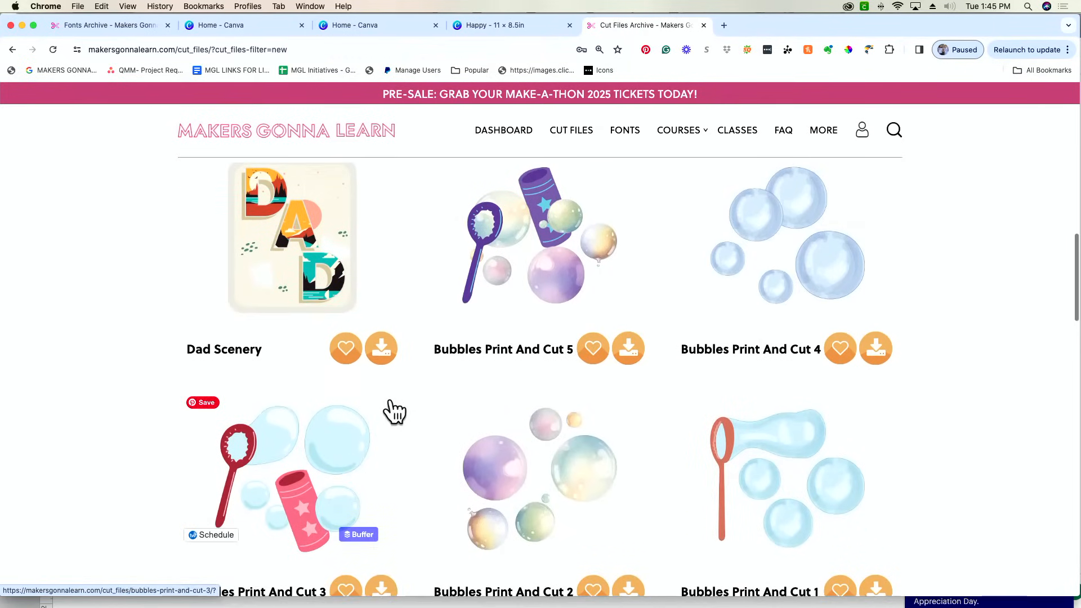
{"action": "scroll", "coordinate": [393, 410], "scroll_direction": "down", "scroll_amount": 1}
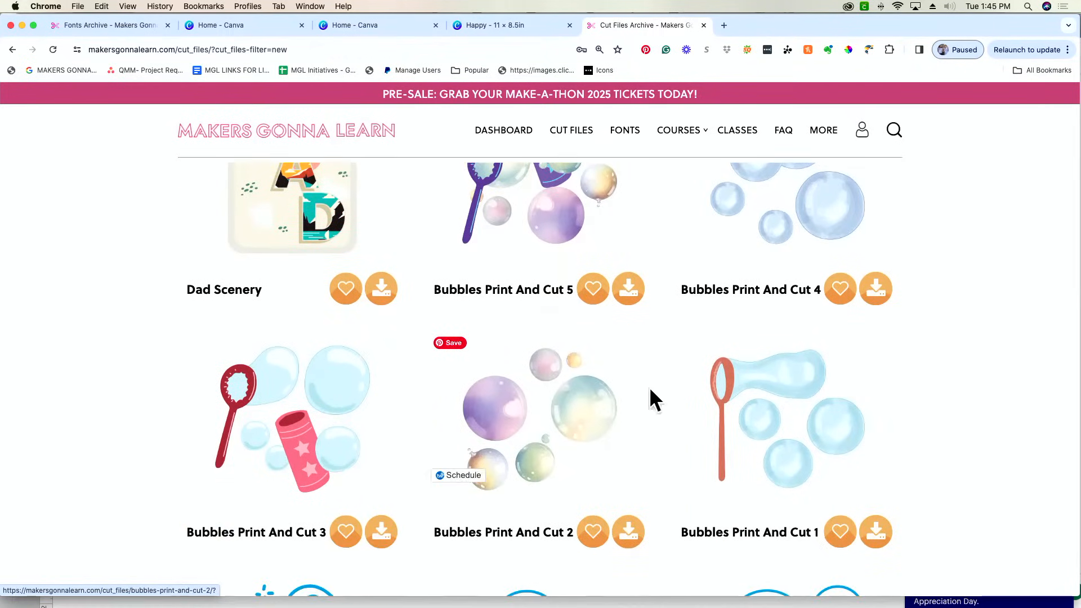
{"action": "scroll", "coordinate": [521, 496], "scroll_direction": "down", "scroll_amount": 1}
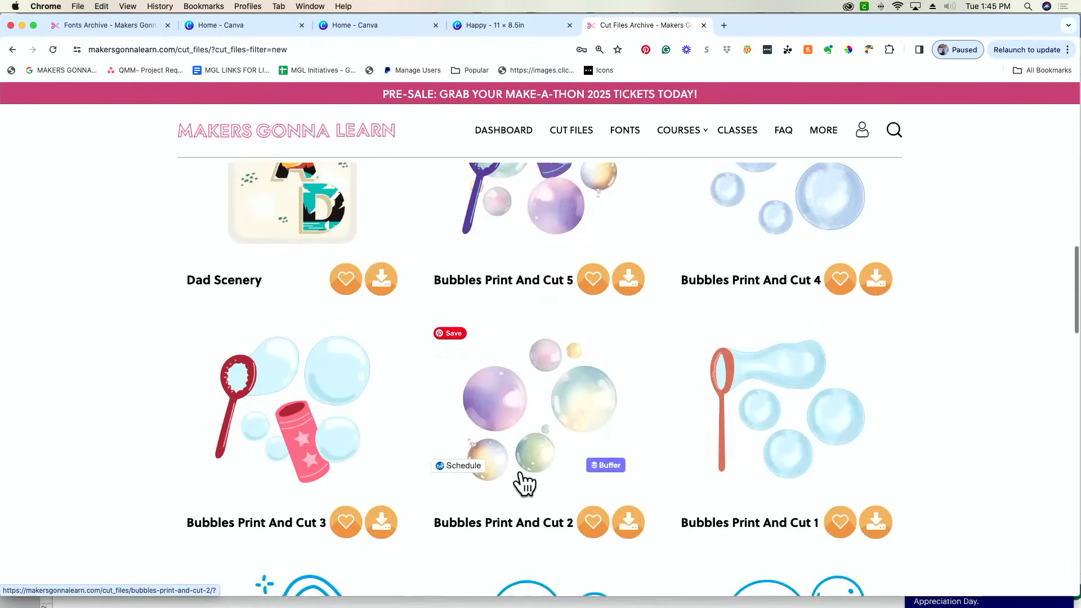
{"action": "scroll", "coordinate": [523, 481], "scroll_direction": "down", "scroll_amount": 16}
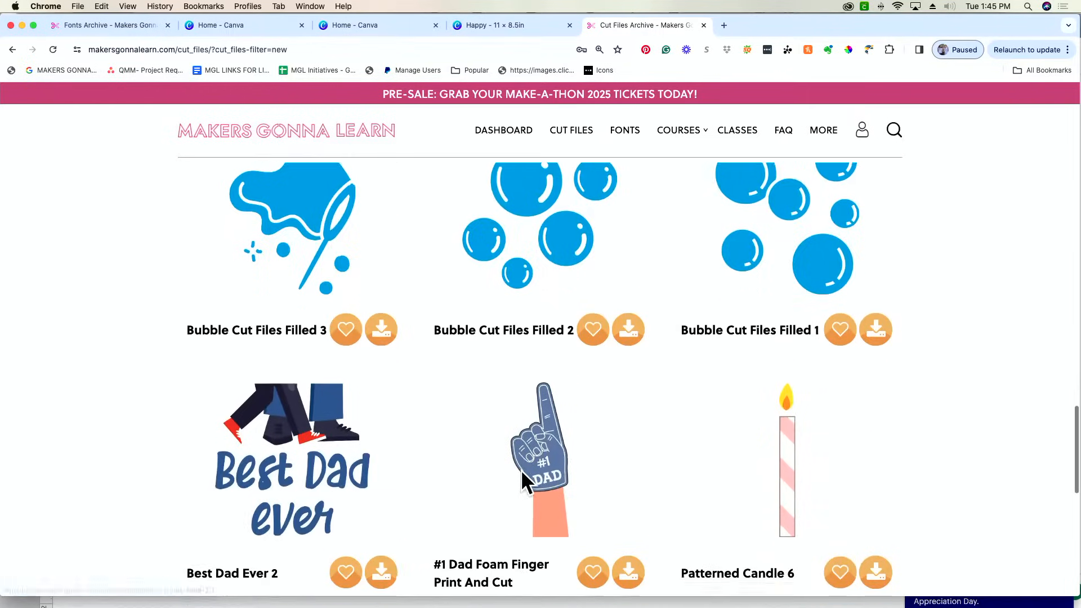
{"action": "scroll", "coordinate": [522, 473], "scroll_direction": "down", "scroll_amount": 7}
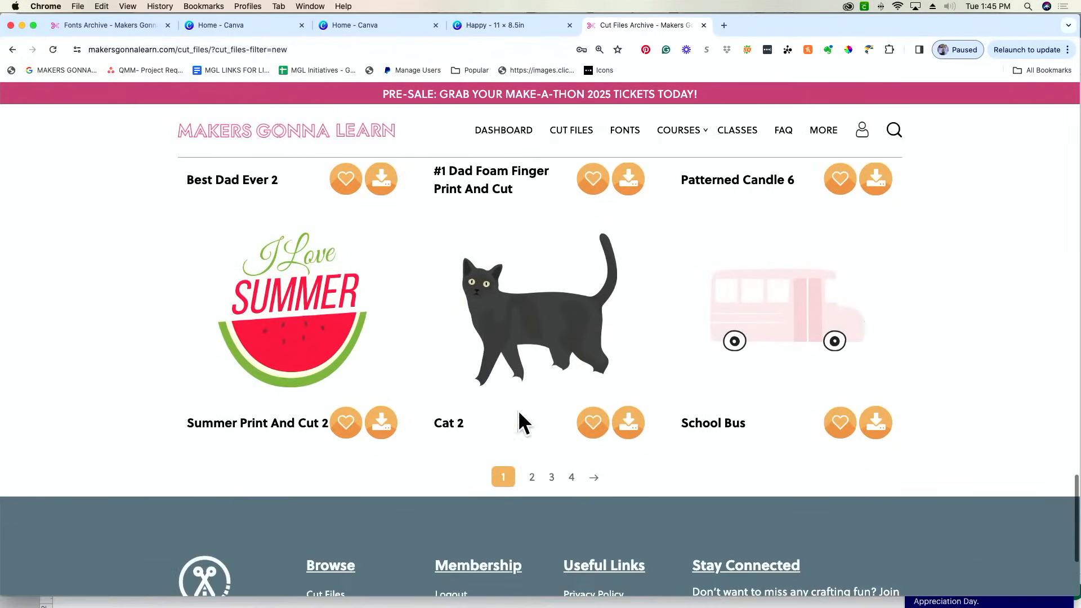
{"action": "scroll", "coordinate": [521, 405], "scroll_direction": "up", "scroll_amount": 20}
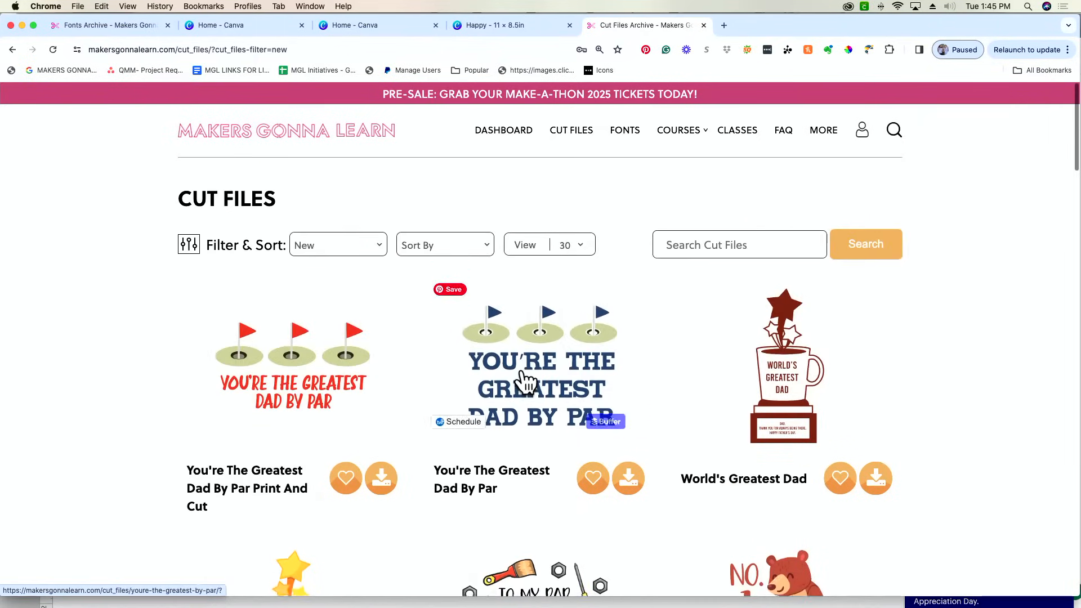
- Search the cut files for "Birthday Files" and look through the first two pages of results for coloring-page artwork
{"action": "left_click", "coordinate": [761, 235]}
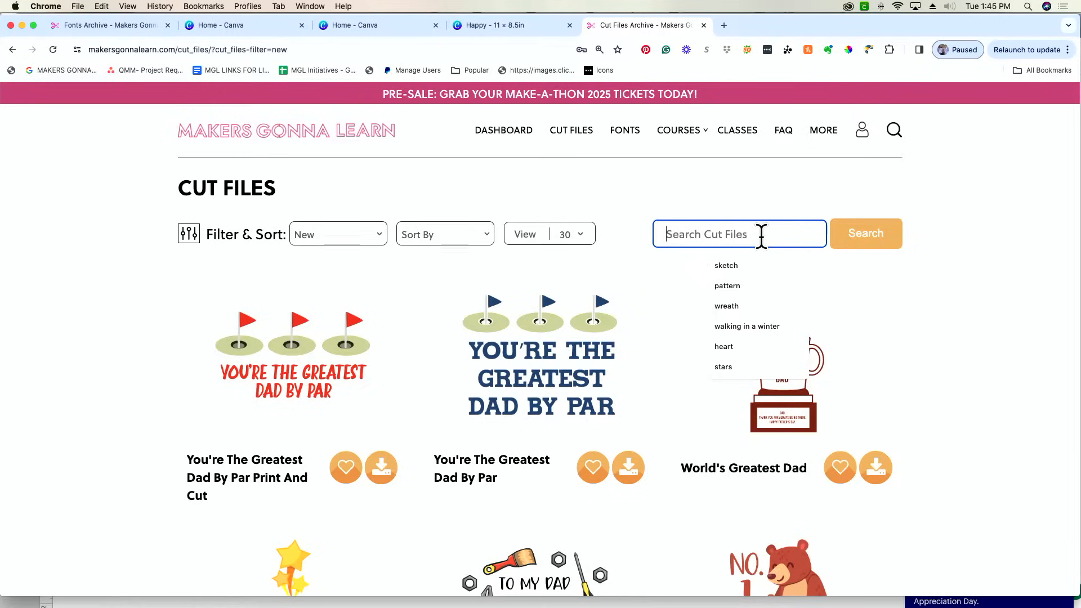
{"action": "type", "text": "Birthday Files"}
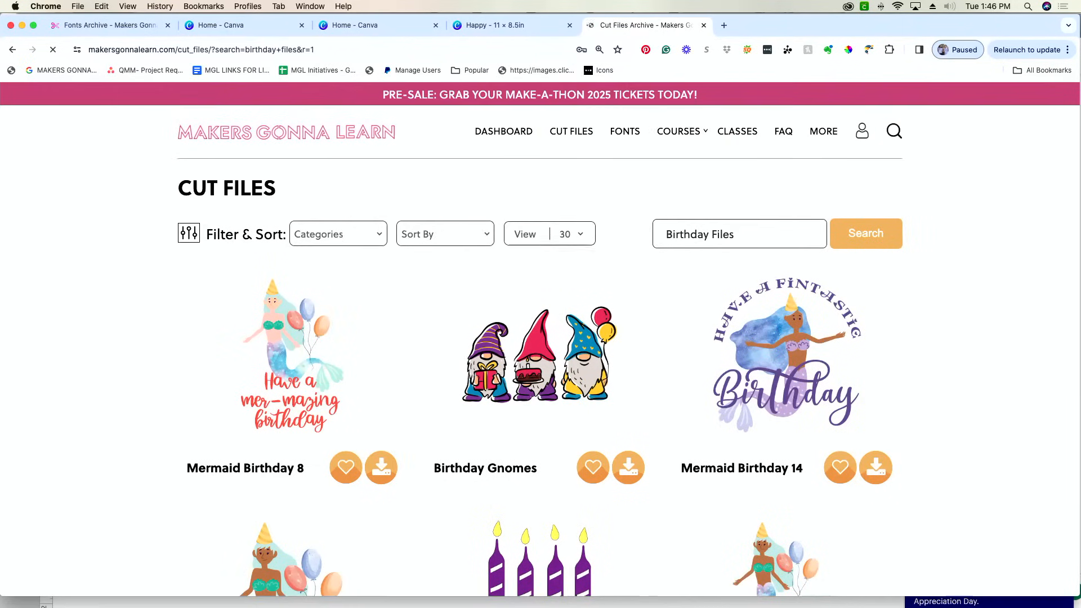
{"action": "scroll", "coordinate": [843, 423], "scroll_direction": "down", "scroll_amount": 2}
{"action": "scroll", "coordinate": [842, 424], "scroll_direction": "down", "scroll_amount": 7}
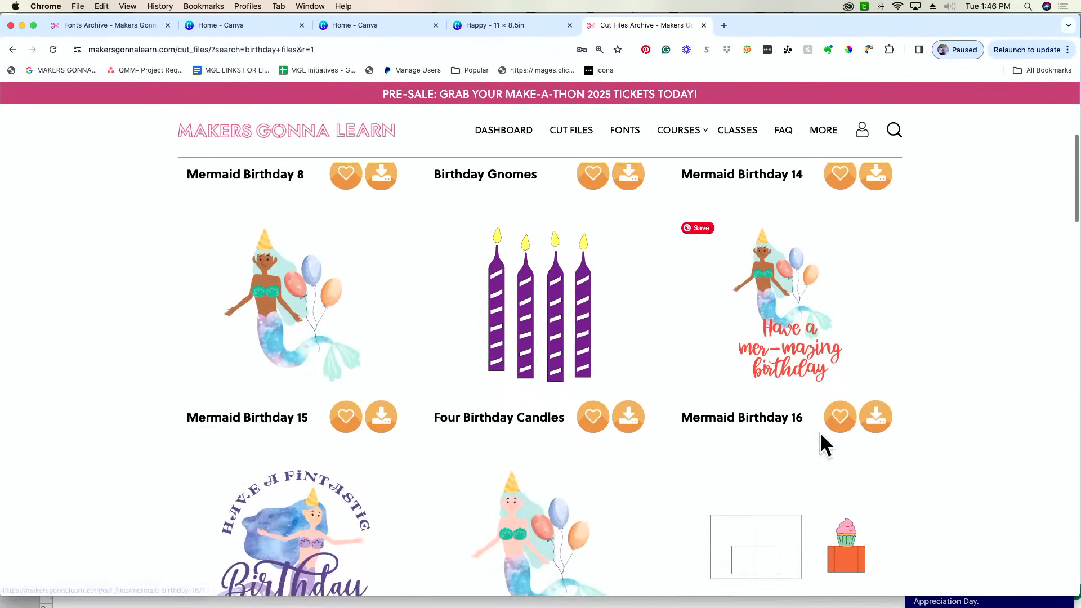
{"action": "scroll", "coordinate": [823, 445], "scroll_direction": "down", "scroll_amount": 15}
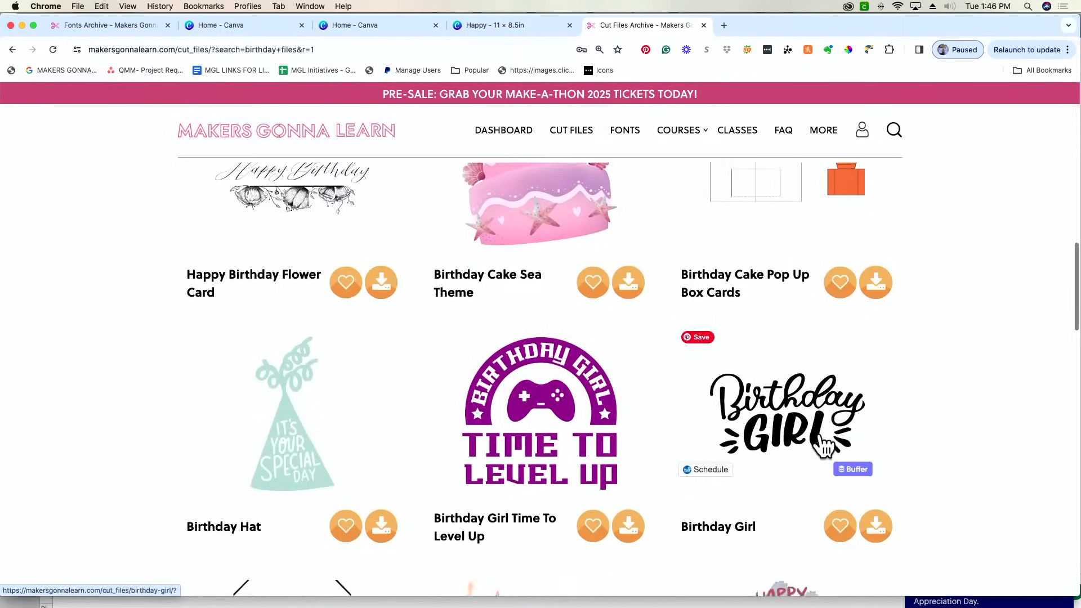
{"action": "scroll", "coordinate": [820, 431], "scroll_direction": "down", "scroll_amount": 11}
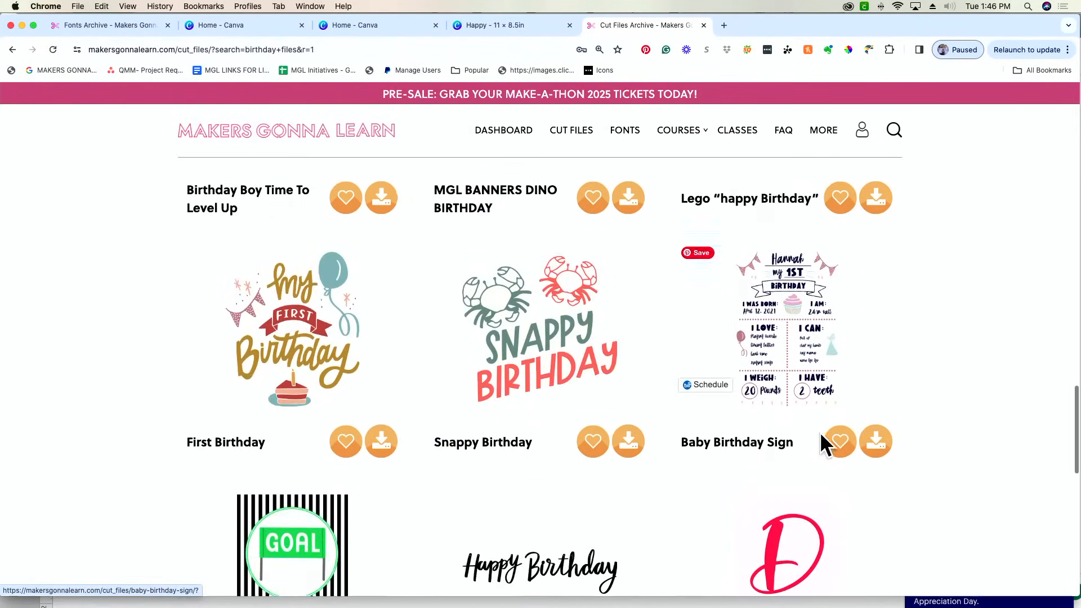
{"action": "scroll", "coordinate": [820, 439], "scroll_direction": "down", "scroll_amount": 7}
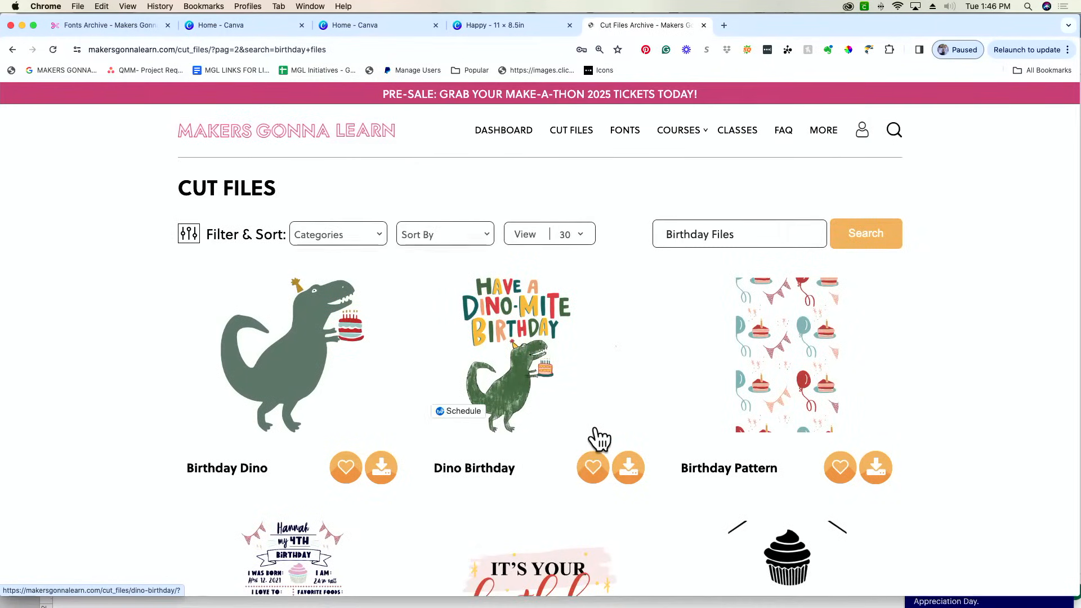
{"action": "scroll", "coordinate": [598, 438], "scroll_direction": "down", "scroll_amount": 10}
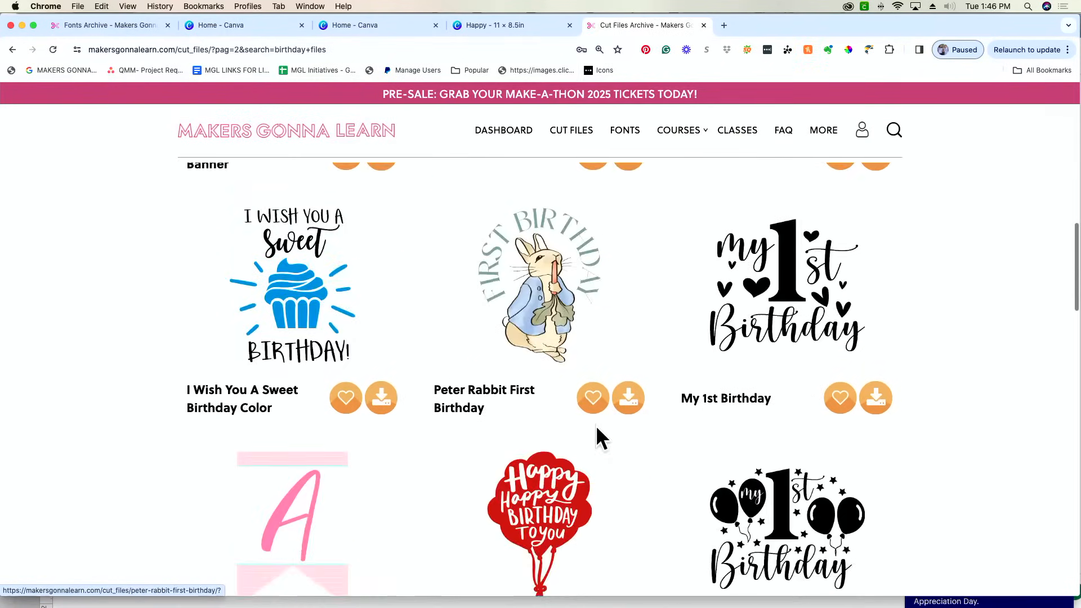
{"action": "scroll", "coordinate": [598, 437], "scroll_direction": "down", "scroll_amount": 15}
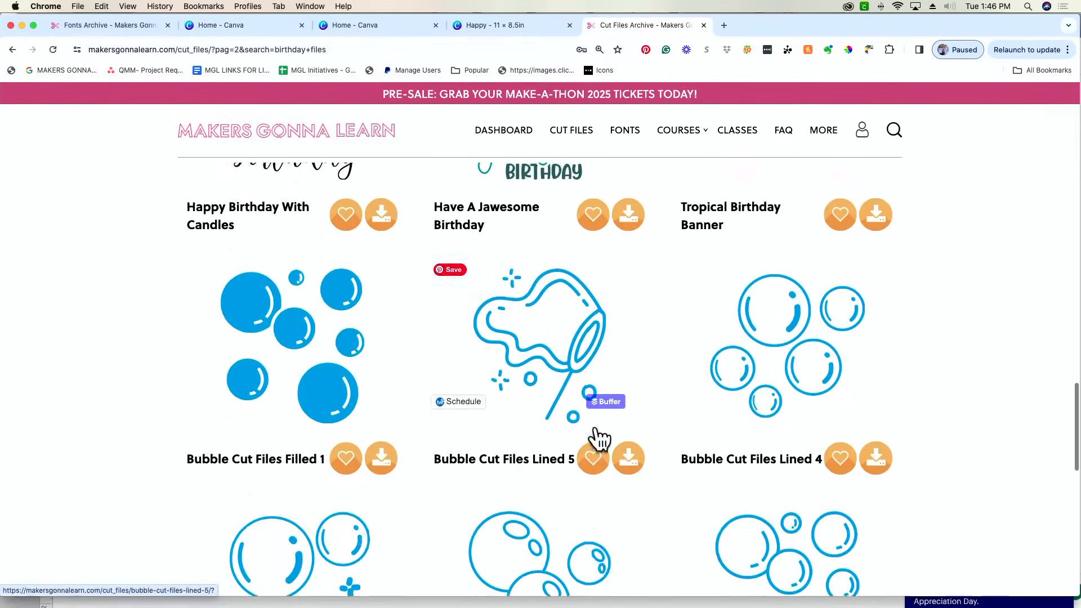
{"action": "scroll", "coordinate": [597, 433], "scroll_direction": "down", "scroll_amount": 10}
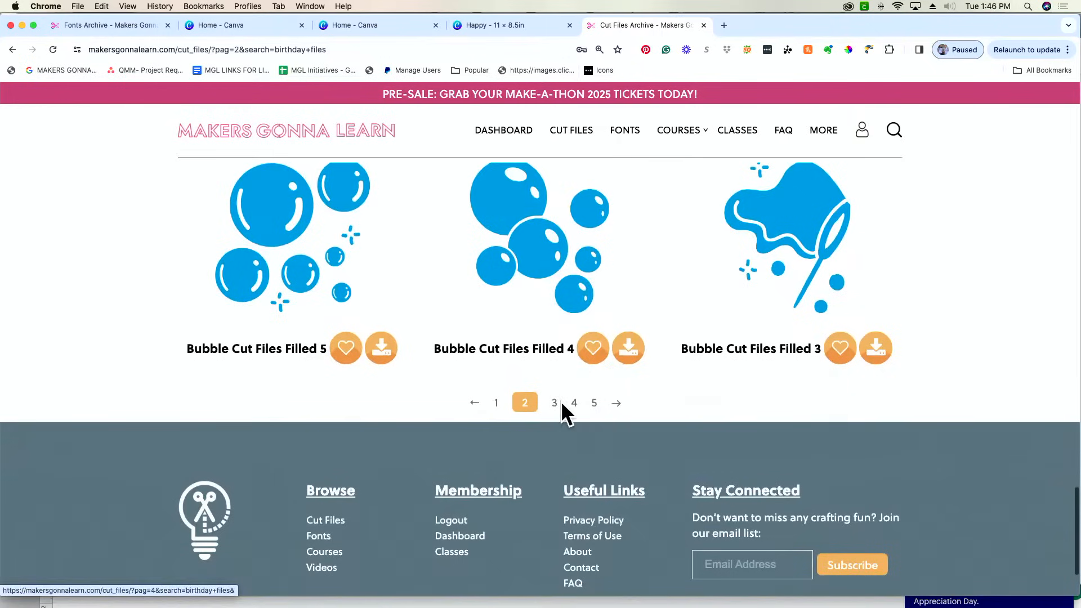
- Go to page 3 of the birthday results and examine the outline designs suited to coloring pages
{"action": "left_click", "coordinate": [555, 403]}
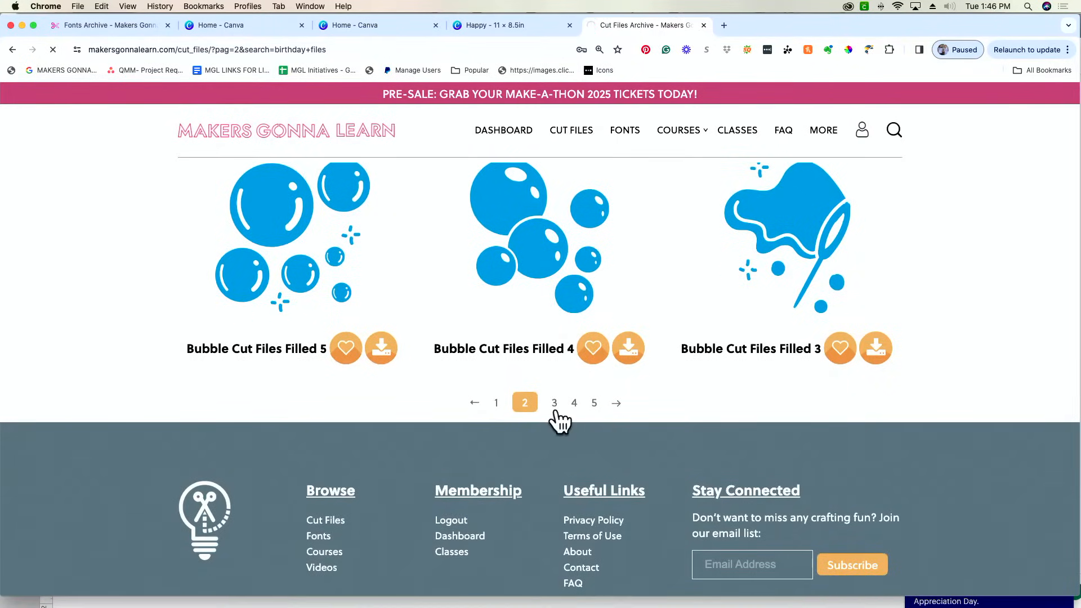
{"action": "scroll", "coordinate": [560, 414], "scroll_direction": "down", "scroll_amount": 5}
{"action": "scroll", "coordinate": [562, 411], "scroll_direction": "down", "scroll_amount": 1}
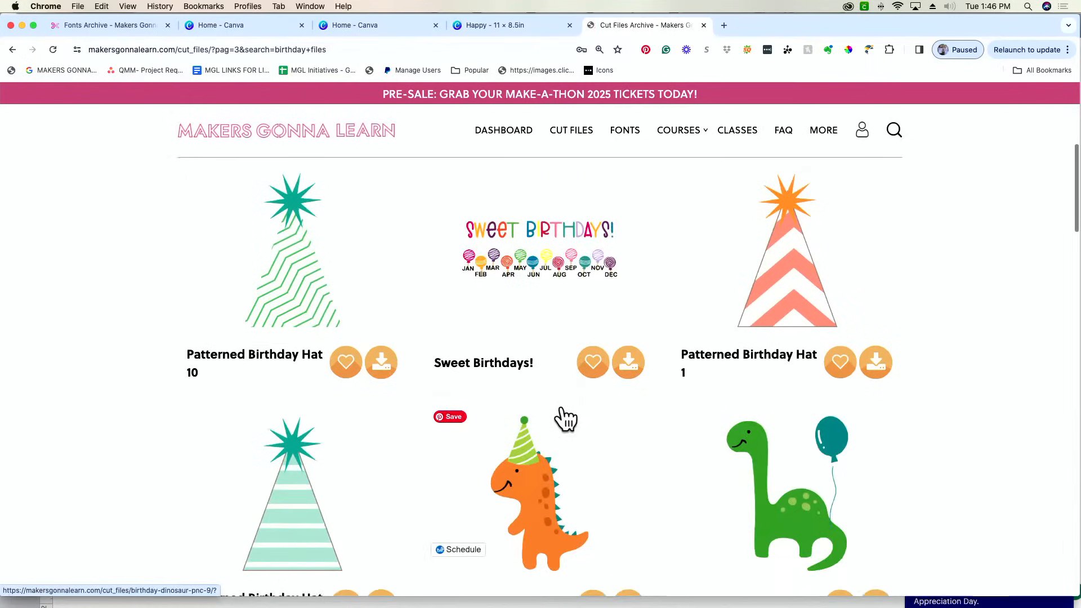
{"action": "scroll", "coordinate": [565, 417], "scroll_direction": "down", "scroll_amount": 1}
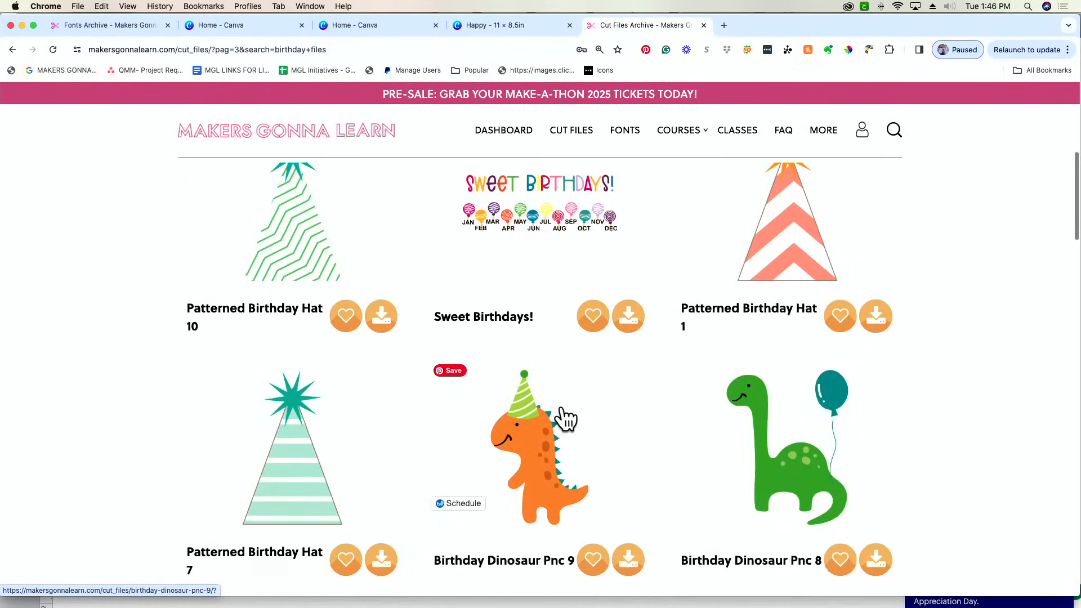
{"action": "scroll", "coordinate": [563, 411], "scroll_direction": "up", "scroll_amount": 2}
{"action": "scroll", "coordinate": [589, 430], "scroll_direction": "down", "scroll_amount": 8}
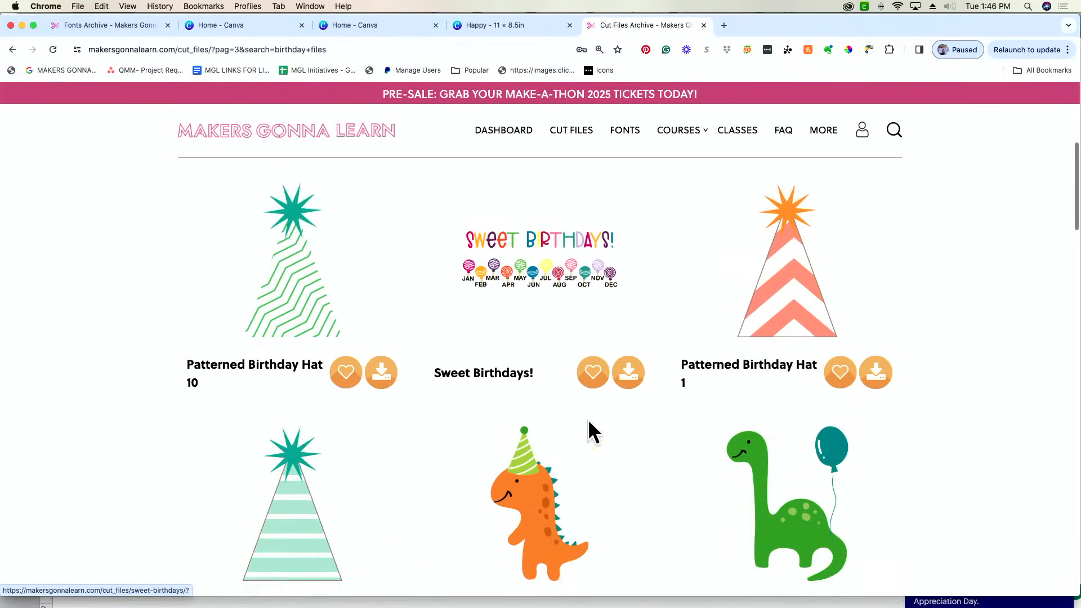
{"action": "scroll", "coordinate": [588, 430], "scroll_direction": "down", "scroll_amount": 7}
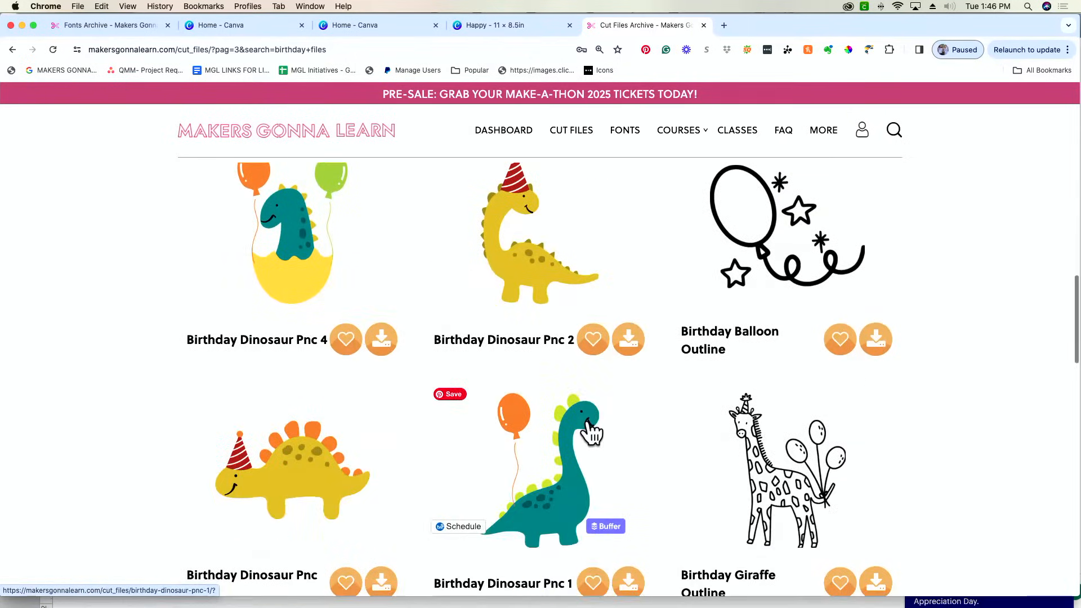
{"action": "scroll", "coordinate": [788, 360], "scroll_direction": "down", "scroll_amount": 2}
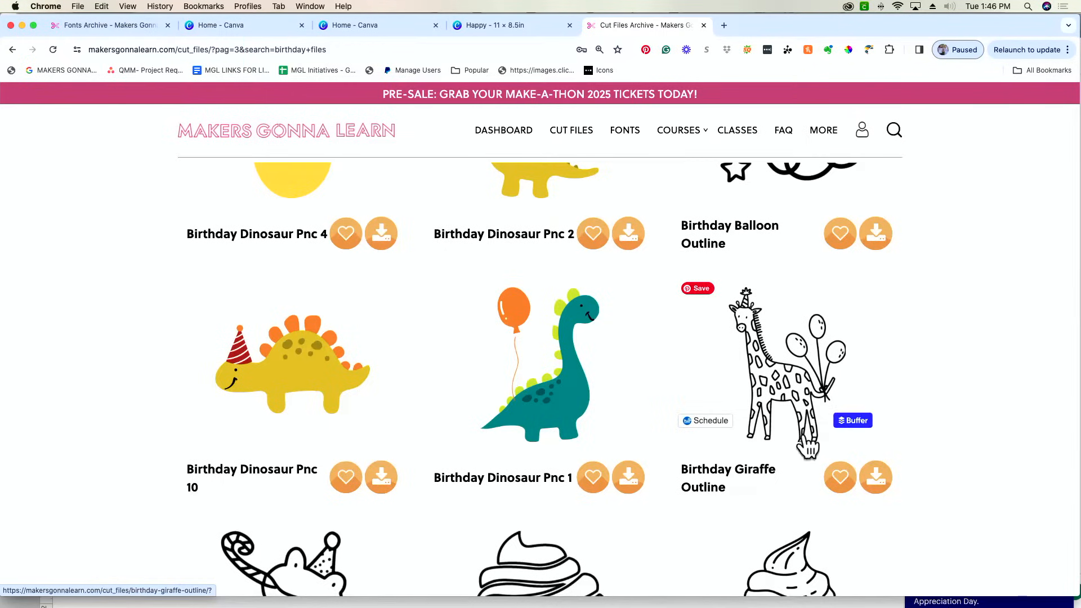
{"action": "scroll", "coordinate": [847, 366], "scroll_direction": "up", "scroll_amount": 2}
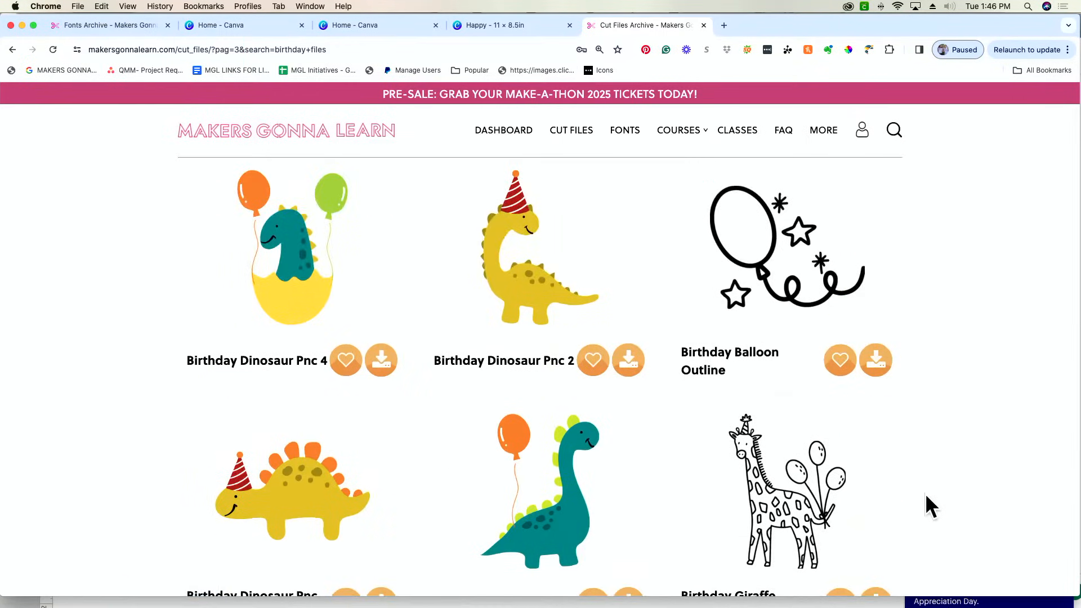
{"action": "scroll", "coordinate": [926, 496], "scroll_direction": "down", "scroll_amount": 5}
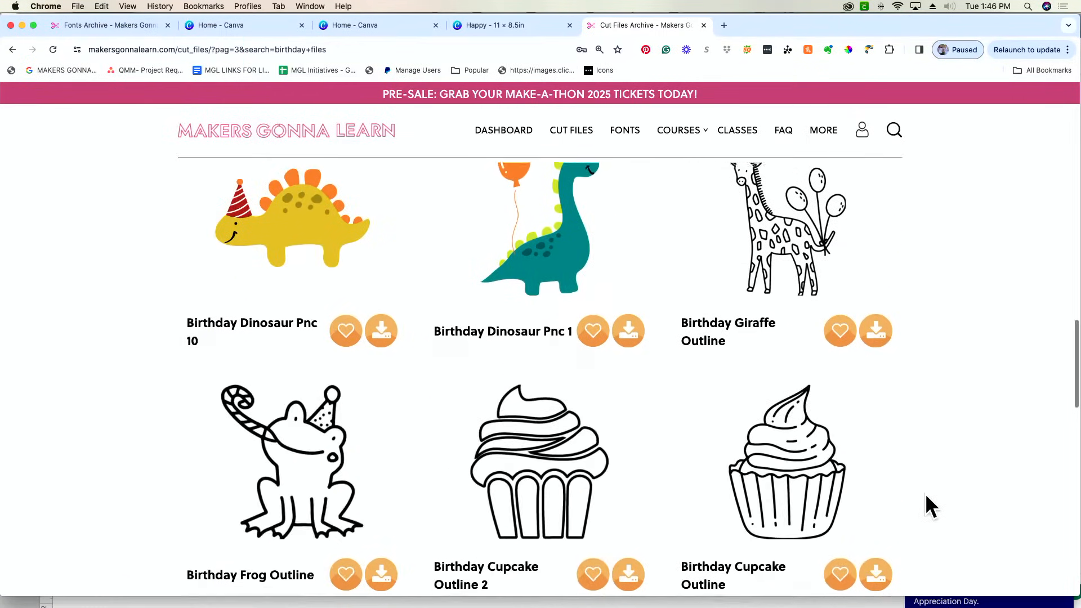
{"action": "scroll", "coordinate": [926, 496], "scroll_direction": "down", "scroll_amount": 5}
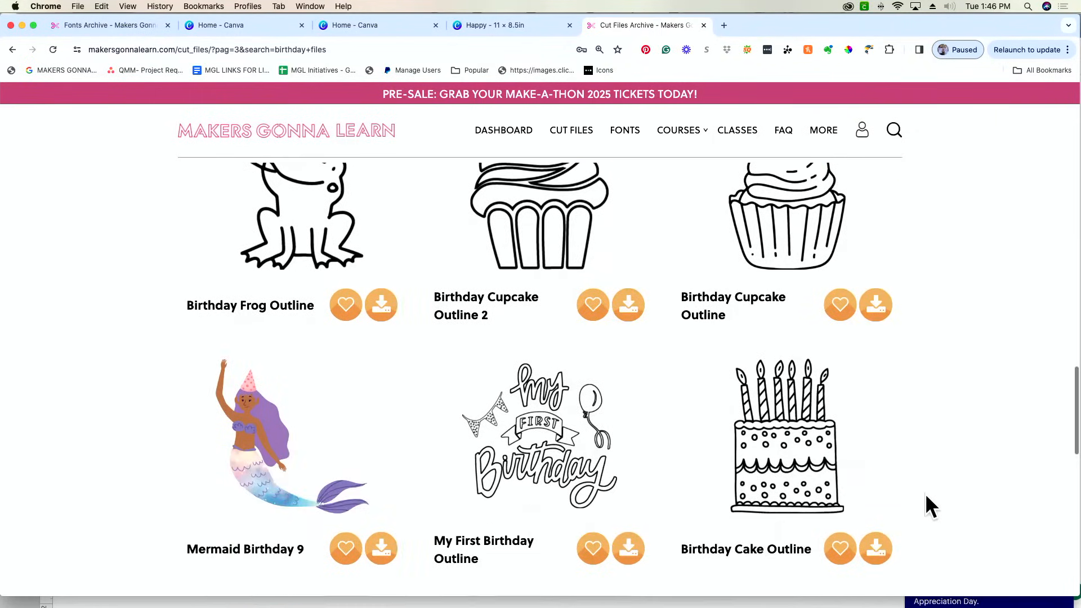
{"action": "scroll", "coordinate": [926, 496], "scroll_direction": "up", "scroll_amount": 5}
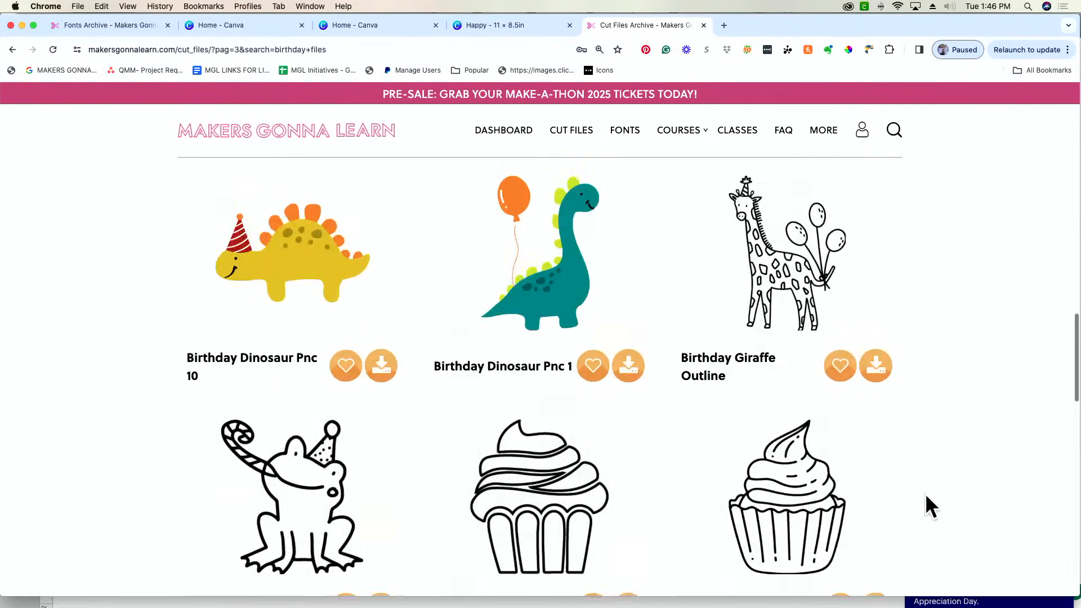
{"action": "scroll", "coordinate": [927, 497], "scroll_direction": "up", "scroll_amount": 5}
{"action": "scroll", "coordinate": [926, 496], "scroll_direction": "down", "scroll_amount": 2}
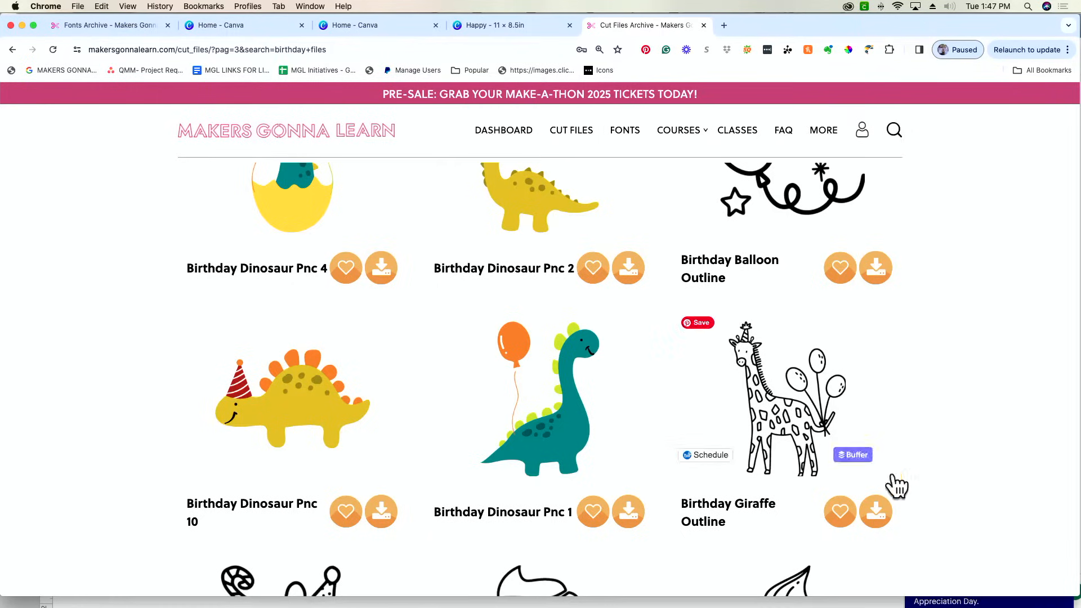
- Download the Birthday Giraffe Outline, Birthday Frog Outline, Birthday Cupcake Outline and Birthday Cake Outline cut files
{"action": "left_click", "coordinate": [878, 519]}
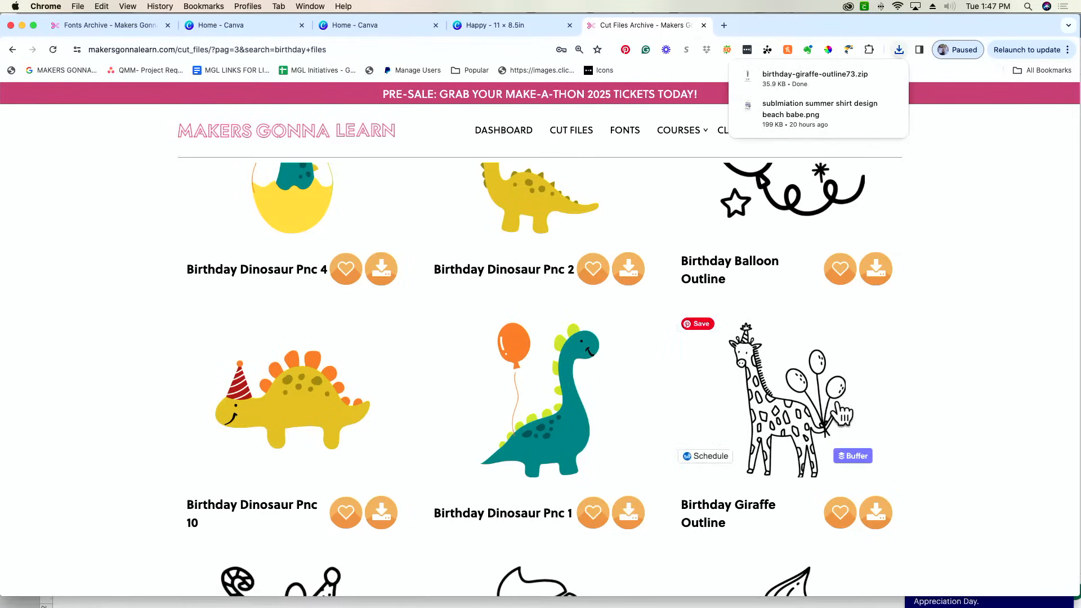
{"action": "scroll", "coordinate": [838, 400], "scroll_direction": "down", "scroll_amount": 5}
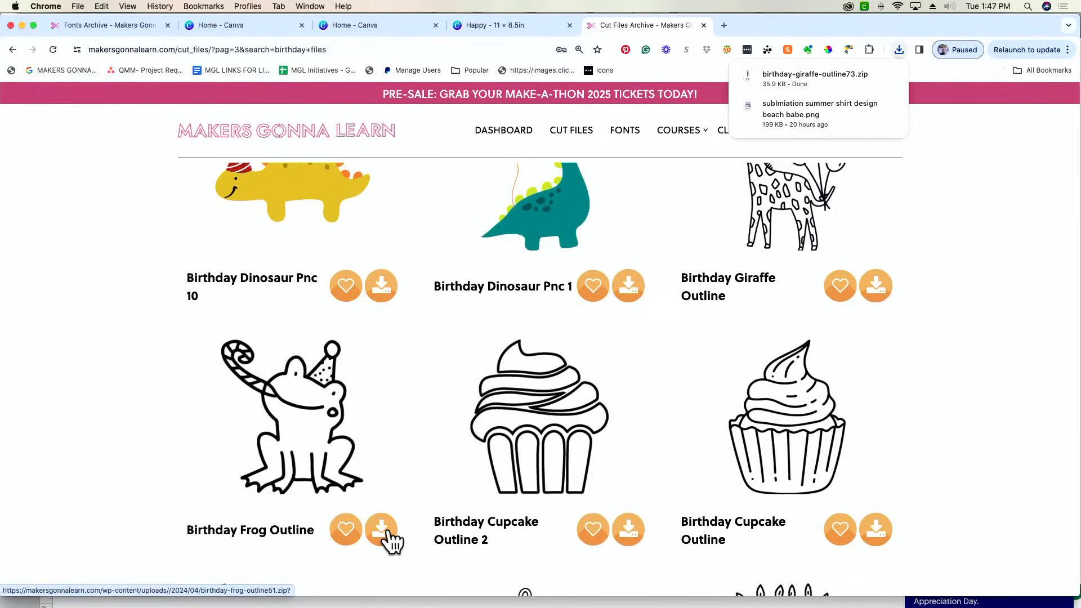
{"action": "left_click", "coordinate": [389, 534]}
{"action": "scroll", "coordinate": [388, 540], "scroll_direction": "down", "scroll_amount": 3}
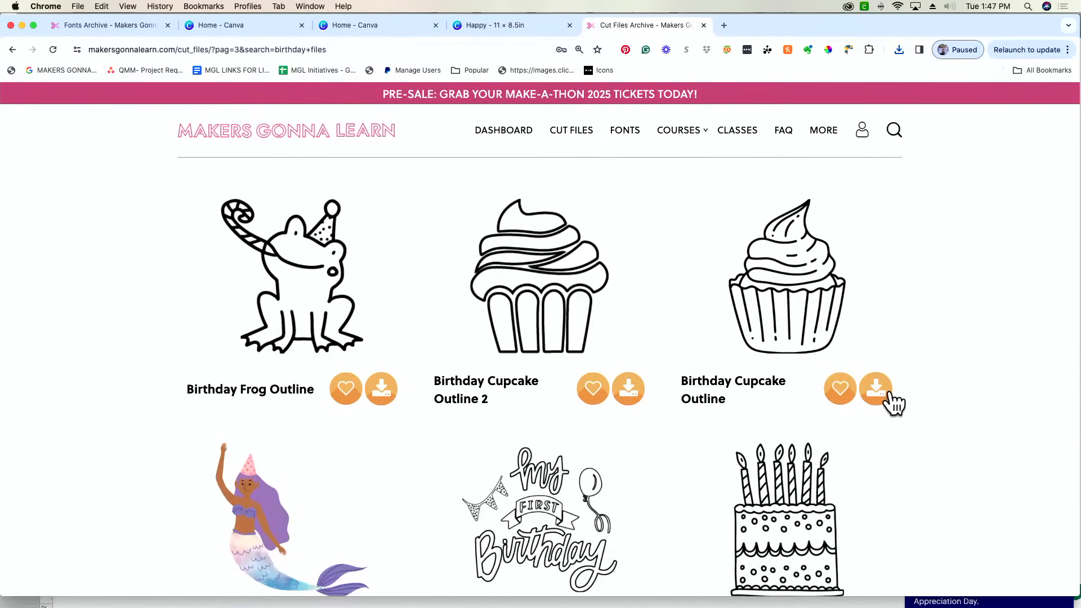
{"action": "left_click", "coordinate": [891, 394]}
{"action": "scroll", "coordinate": [884, 439], "scroll_direction": "down", "scroll_amount": 3}
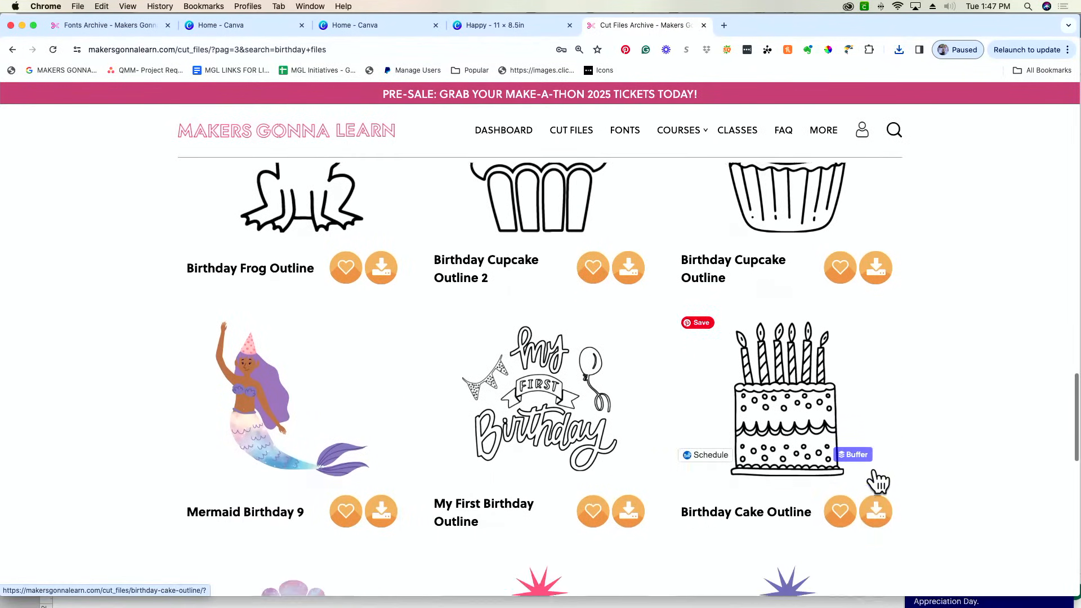
{"action": "left_click", "coordinate": [876, 511]}
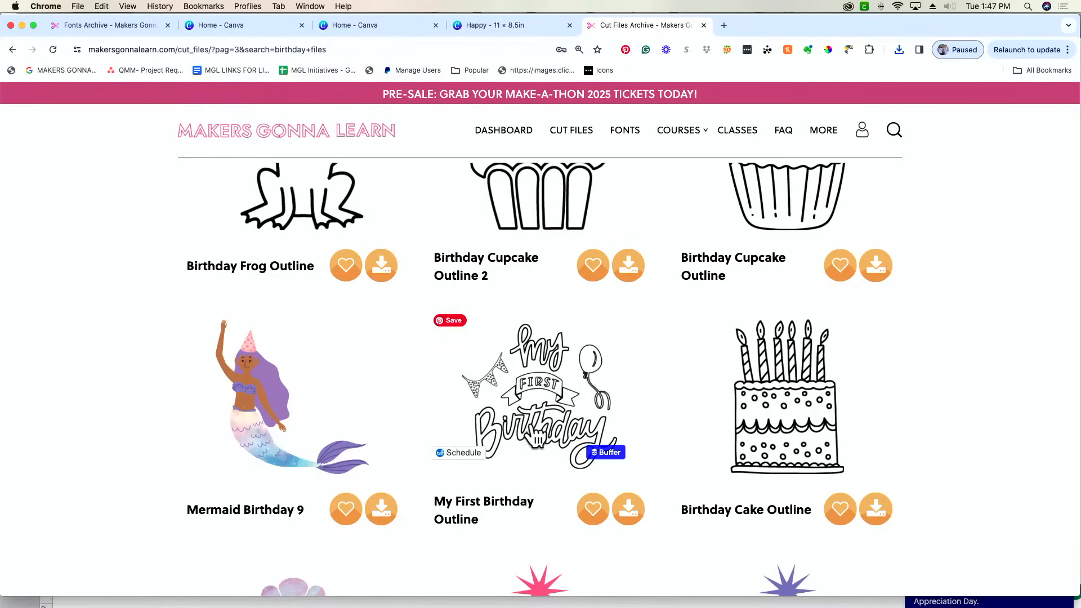
- Download the Happy Birthday Outline cut file from the end of results page 3
{"action": "scroll", "coordinate": [536, 440], "scroll_direction": "down", "scroll_amount": 1}
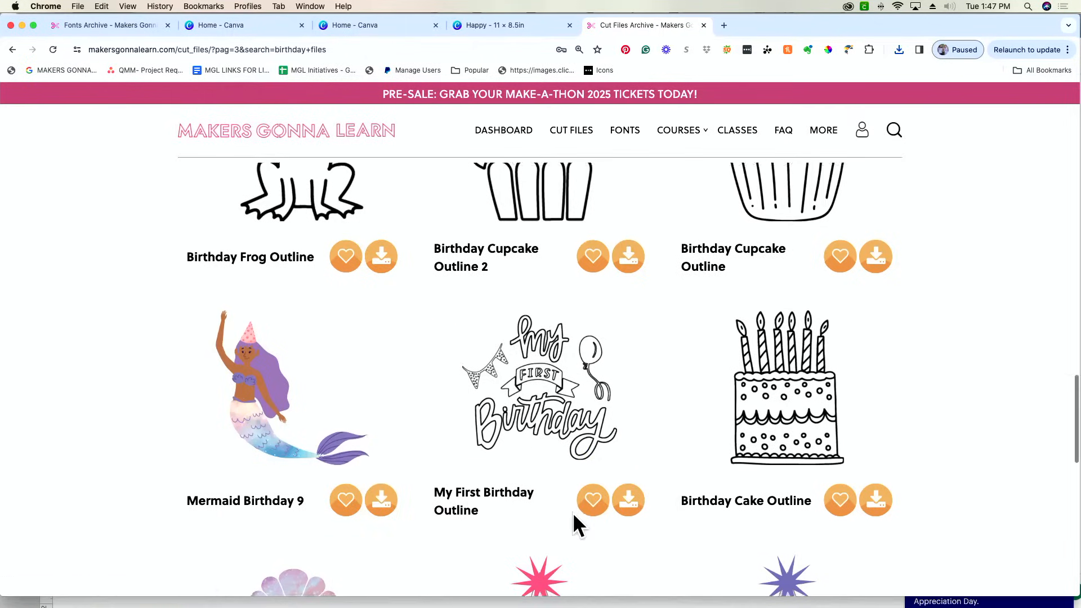
{"action": "scroll", "coordinate": [572, 512], "scroll_direction": "down", "scroll_amount": 3}
{"action": "scroll", "coordinate": [558, 510], "scroll_direction": "down", "scroll_amount": 7}
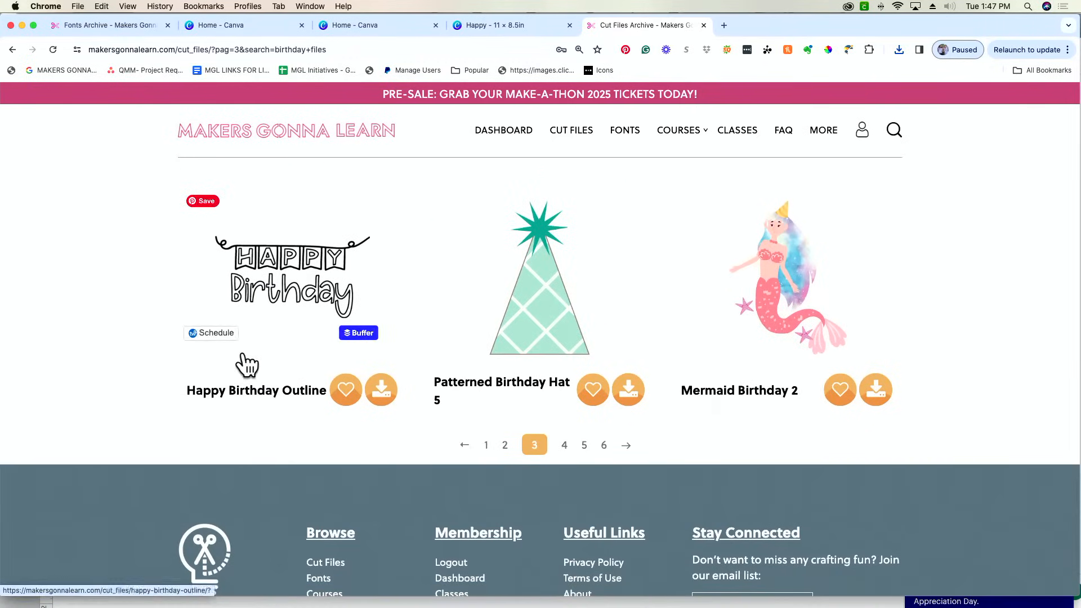
{"action": "left_click", "coordinate": [383, 395]}
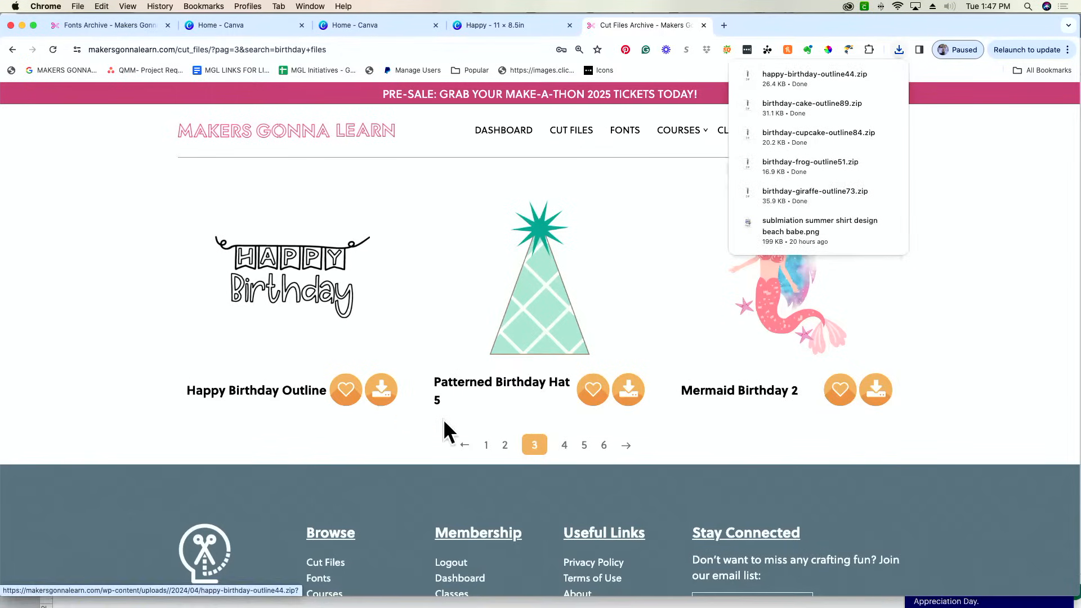
- Go to page 4 of the results and download the Birthday Turtle Outline and Birthday Sloth Outline cut files
{"action": "left_click", "coordinate": [565, 446]}
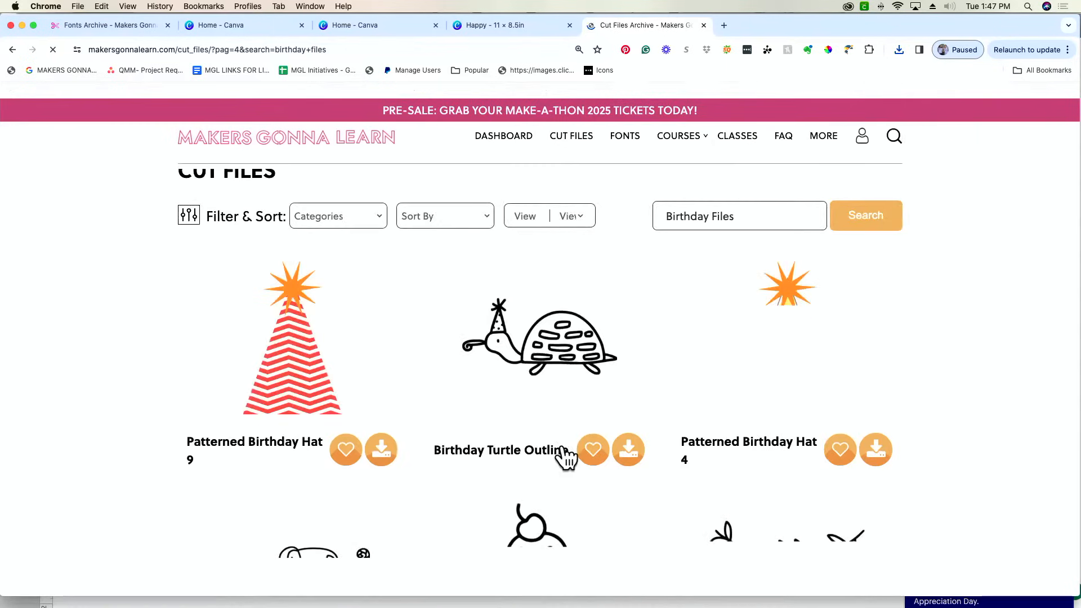
{"action": "left_click", "coordinate": [628, 467]}
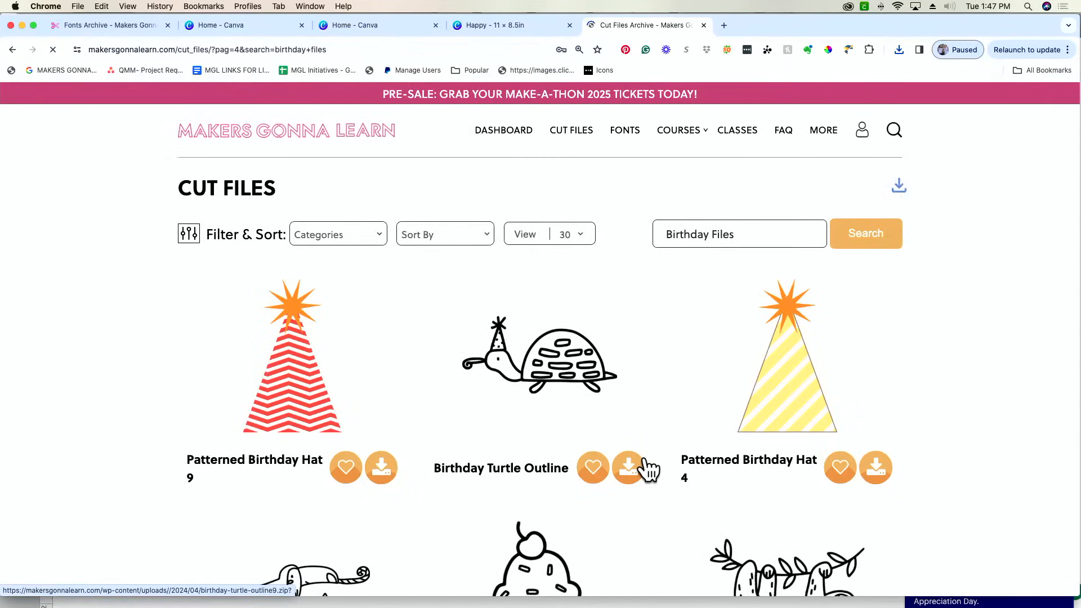
{"action": "scroll", "coordinate": [677, 495], "scroll_direction": "down", "scroll_amount": 5}
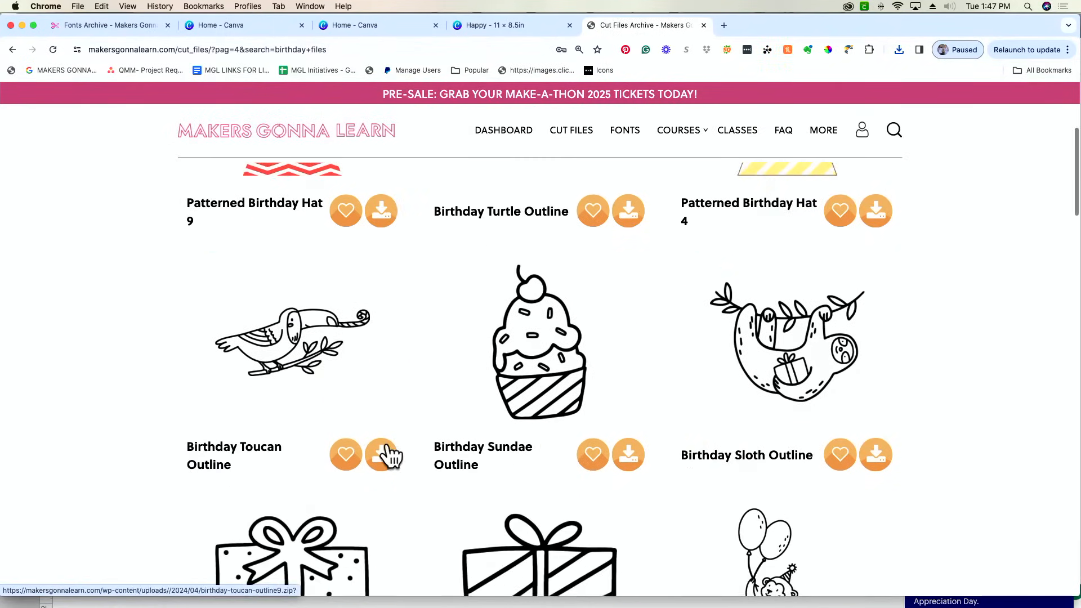
{"action": "left_click", "coordinate": [874, 460]}
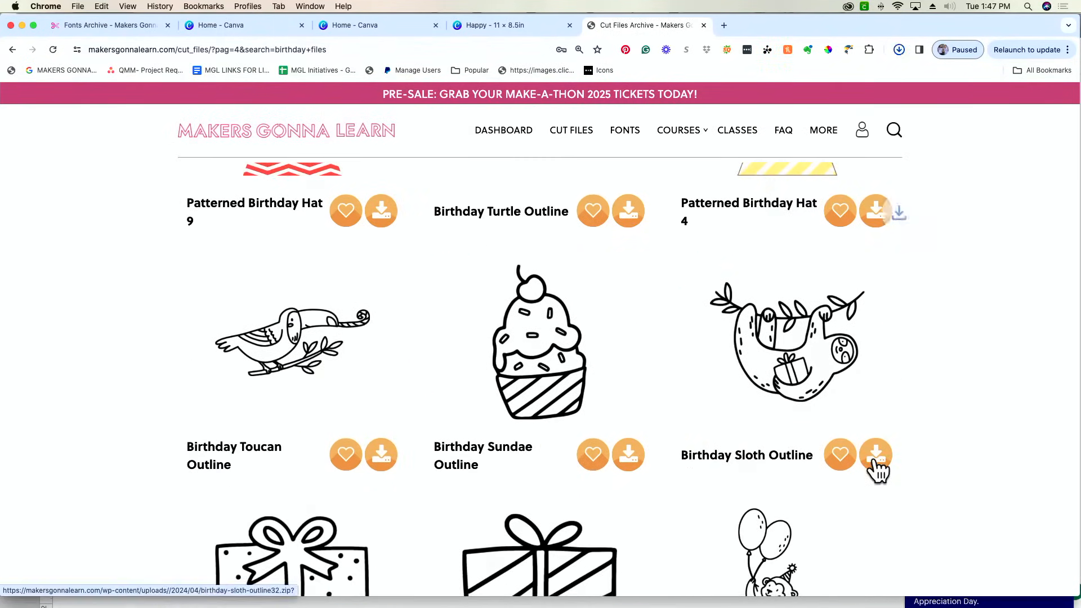
- Download the Birthday Present Outline1, Birthday Monkey Outline and Birthday Lion Outline cut files
{"action": "scroll", "coordinate": [876, 467], "scroll_direction": "down", "scroll_amount": 5}
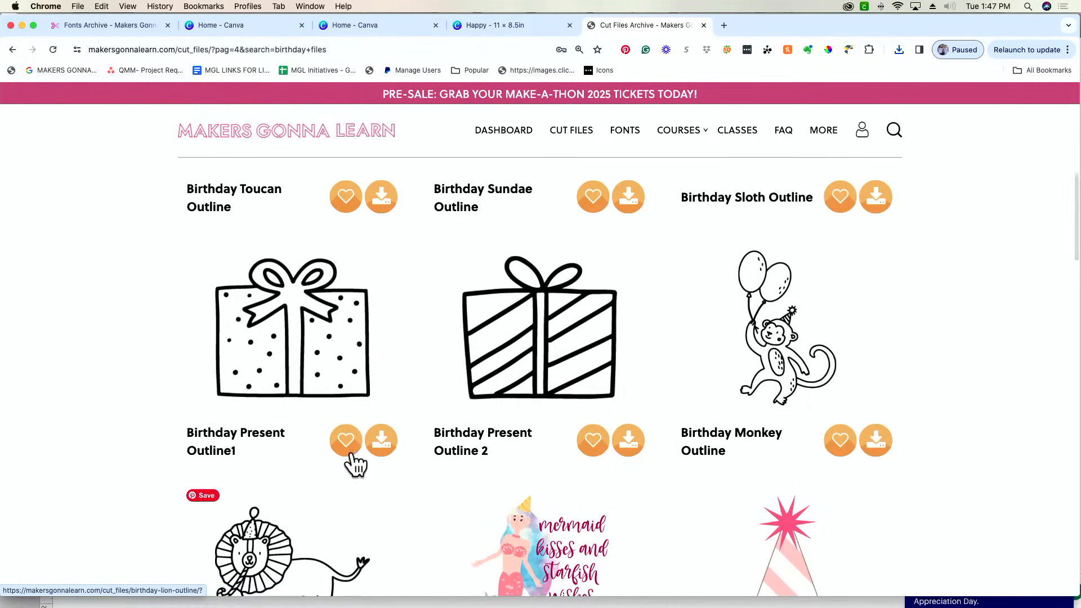
{"action": "left_click", "coordinate": [380, 448]}
{"action": "left_click", "coordinate": [879, 450]}
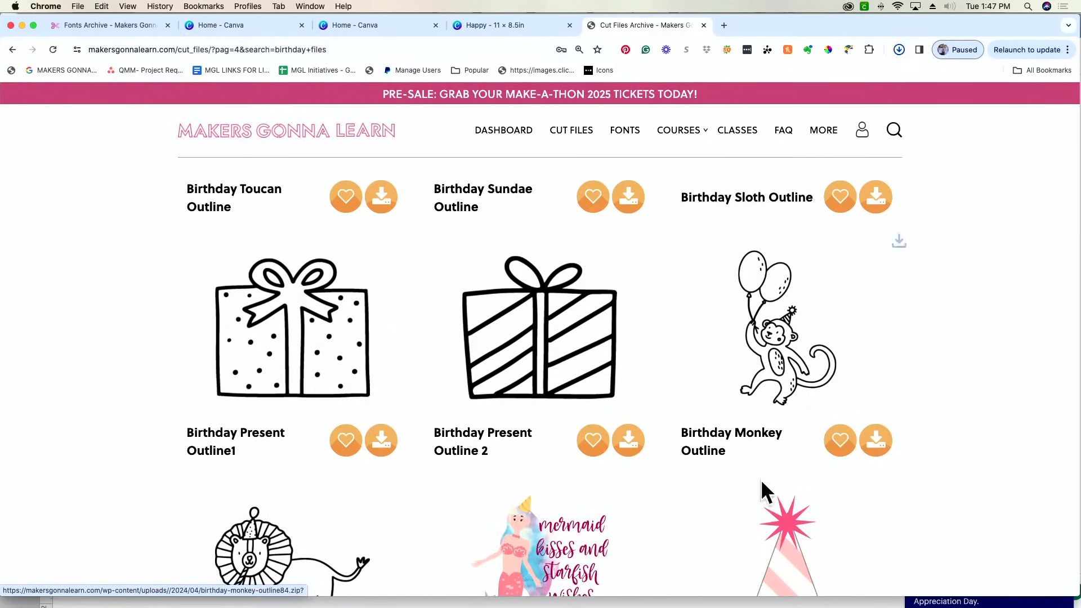
{"action": "scroll", "coordinate": [760, 484], "scroll_direction": "down", "scroll_amount": 4}
{"action": "left_click", "coordinate": [383, 468]}
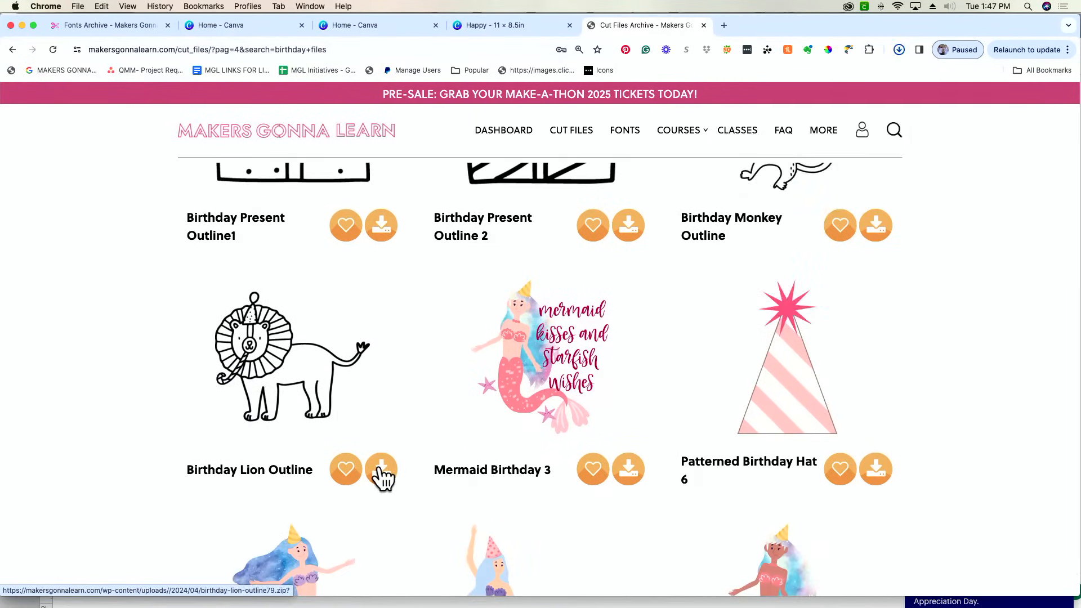
- Check the remaining results on page 4 and extract the downloaded birthday-lion-outline79.zip in the Downloads folder
{"action": "scroll", "coordinate": [380, 473], "scroll_direction": "down", "scroll_amount": 10}
{"action": "scroll", "coordinate": [396, 450], "scroll_direction": "down", "scroll_amount": 13}
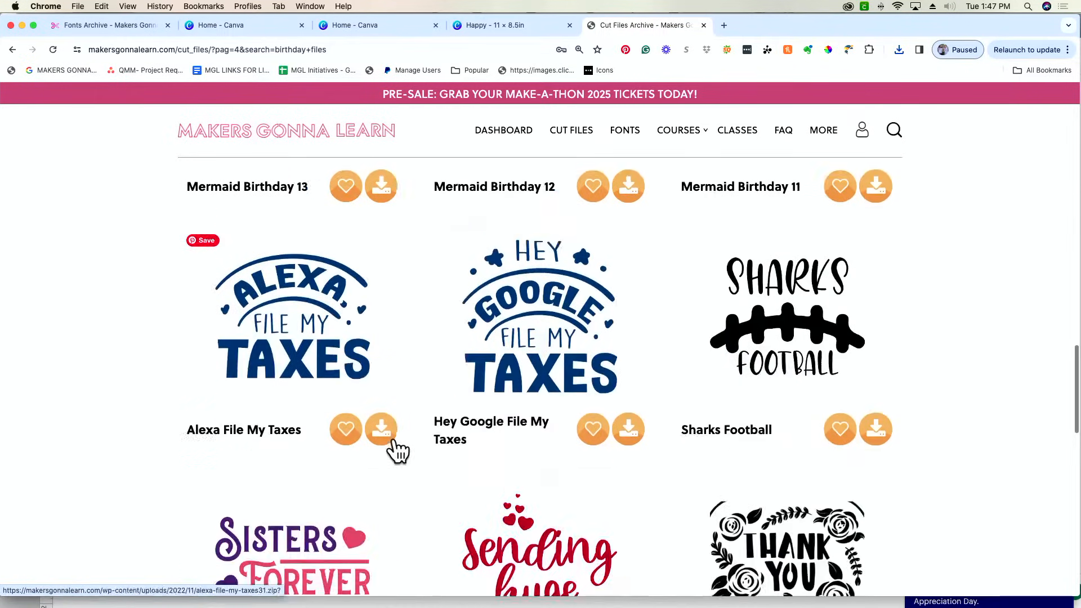
{"action": "scroll", "coordinate": [439, 406], "scroll_direction": "down", "scroll_amount": 2}
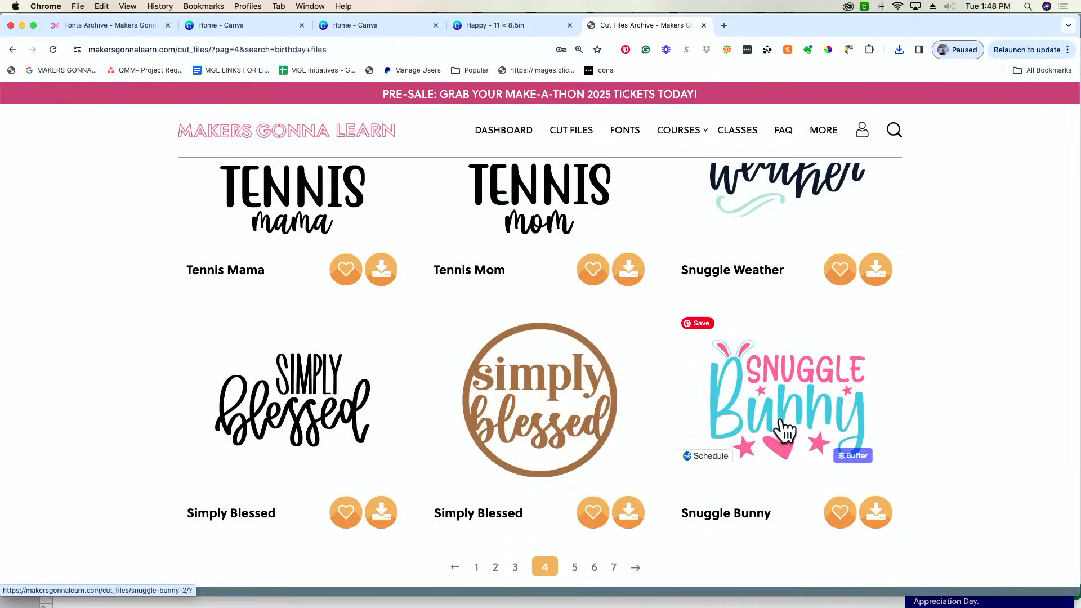
{"action": "scroll", "coordinate": [811, 389], "scroll_direction": "up", "scroll_amount": 15}
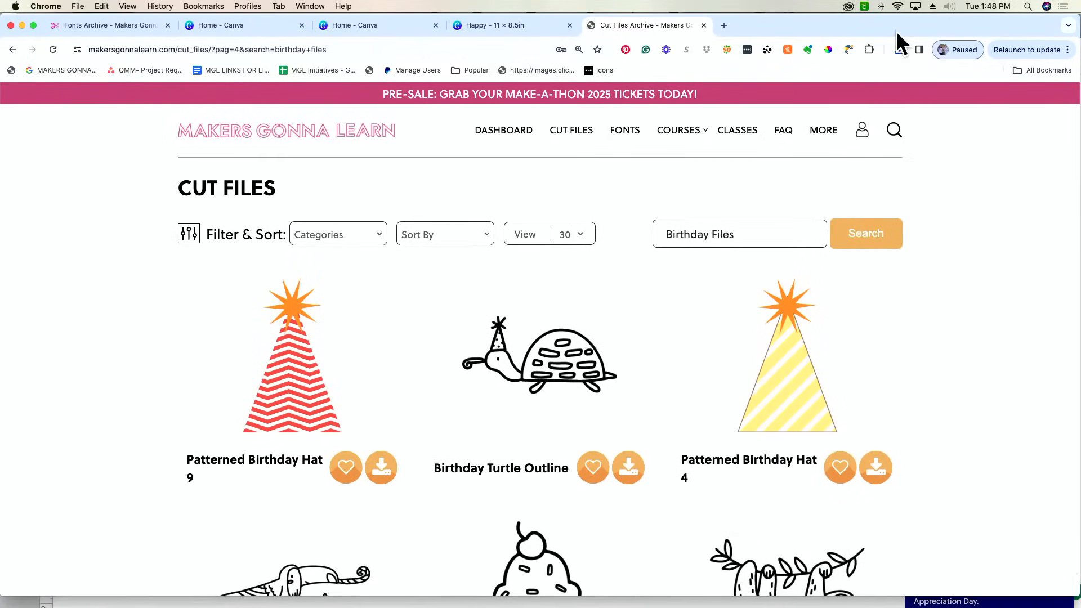
{"action": "left_click", "coordinate": [899, 49]}
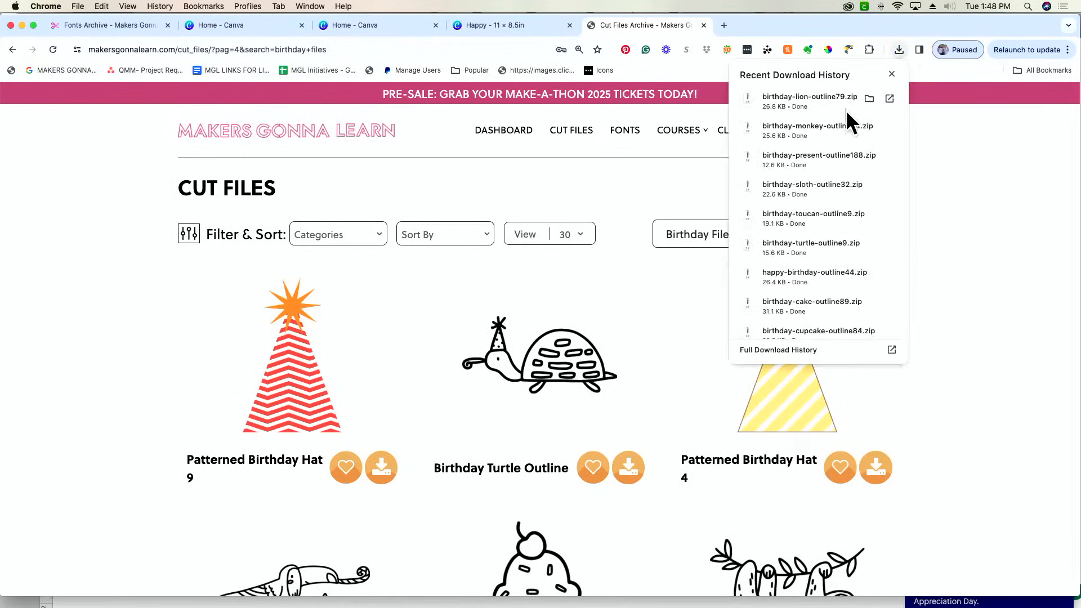
{"action": "left_click", "coordinate": [832, 99]}
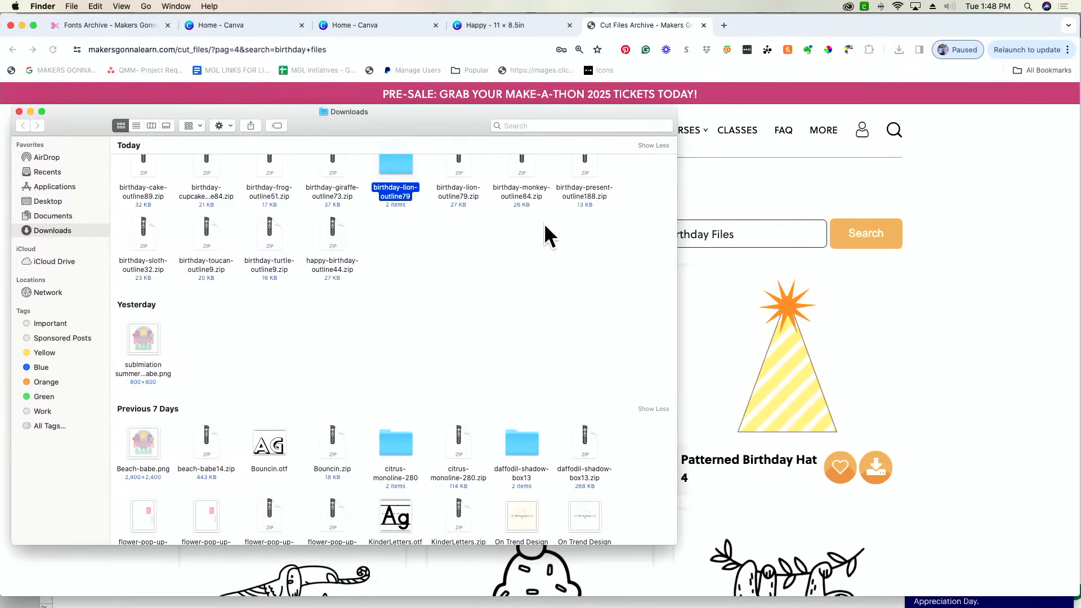
{"action": "scroll", "coordinate": [544, 223], "scroll_direction": "up", "scroll_amount": 2}
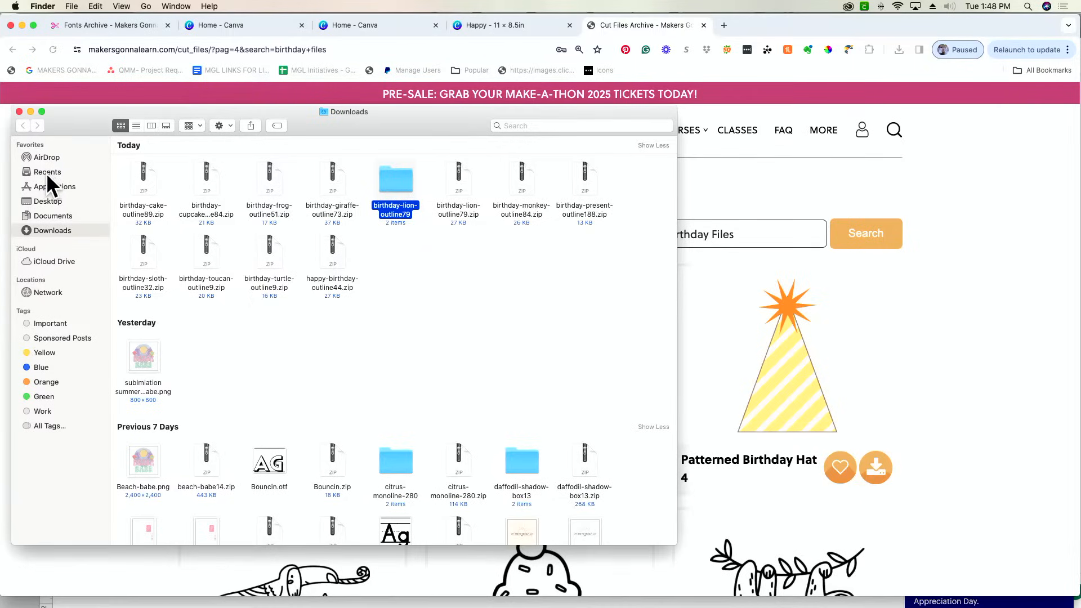
- Open the Birthday Turtle Outline cut file's page and check the options available for its image
{"action": "left_click", "coordinate": [1009, 451]}
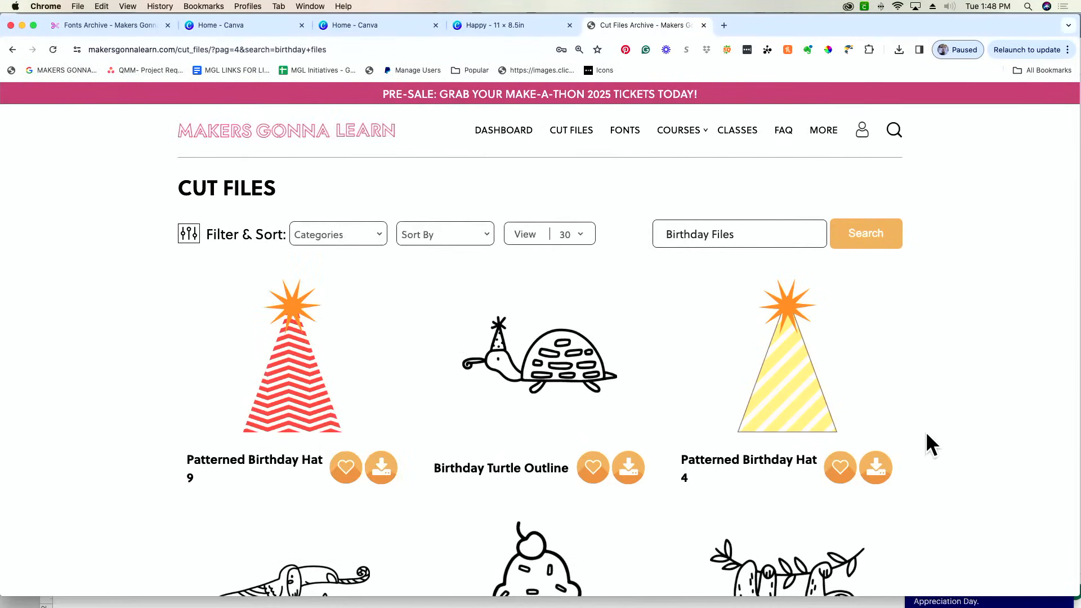
{"action": "left_click", "coordinate": [507, 364]}
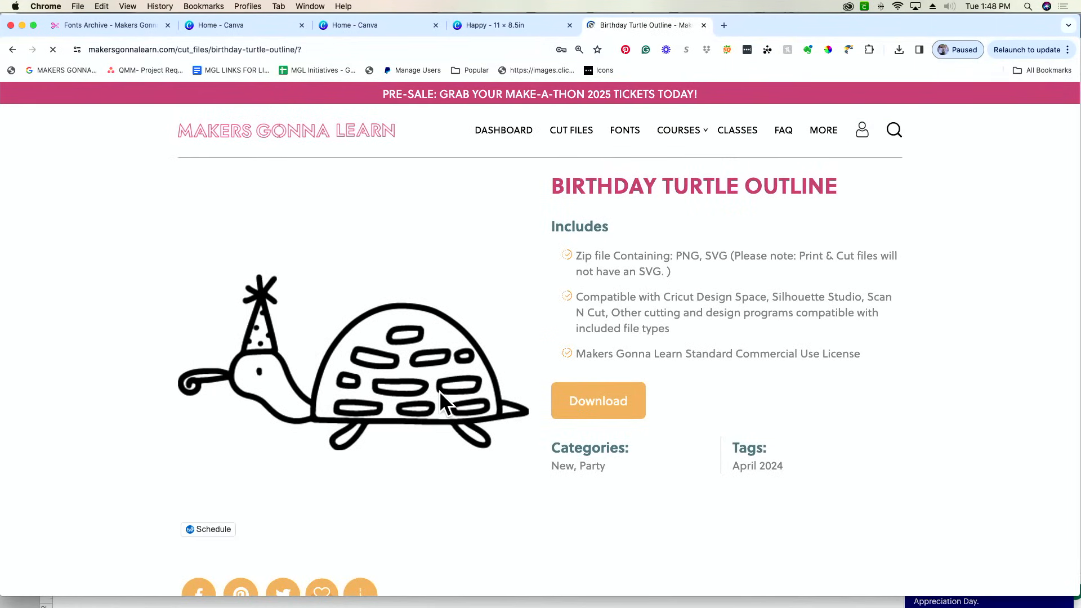
{"action": "right_click", "coordinate": [442, 396]}
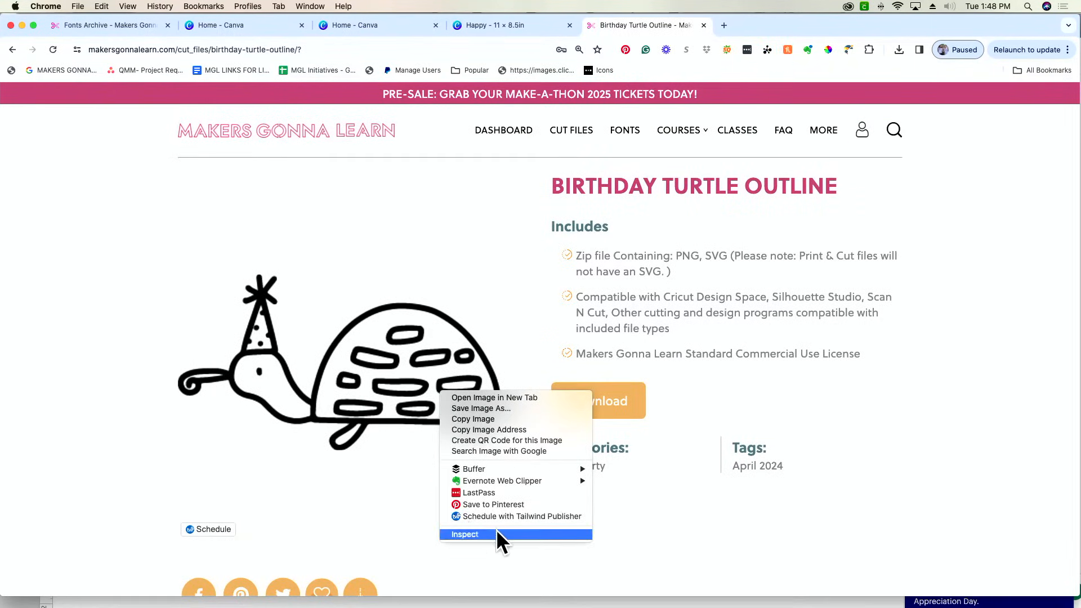
{"action": "left_click", "coordinate": [663, 532]}
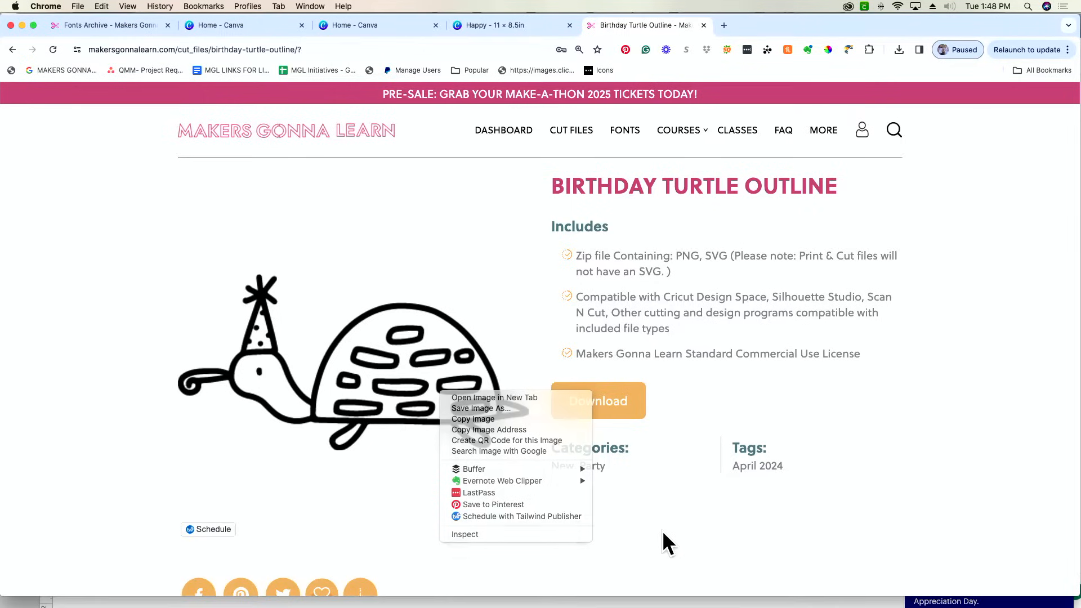
{"action": "left_click", "coordinate": [491, 25]}
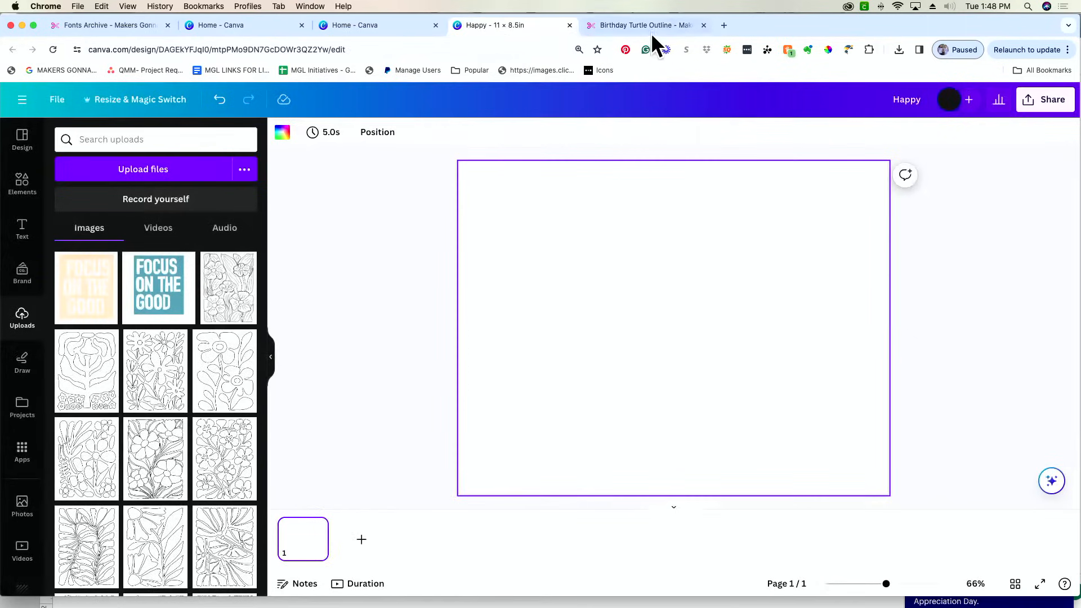
{"action": "mouse_move", "coordinate": [345, 607]}
{"action": "left_click", "coordinate": [337, 586]}
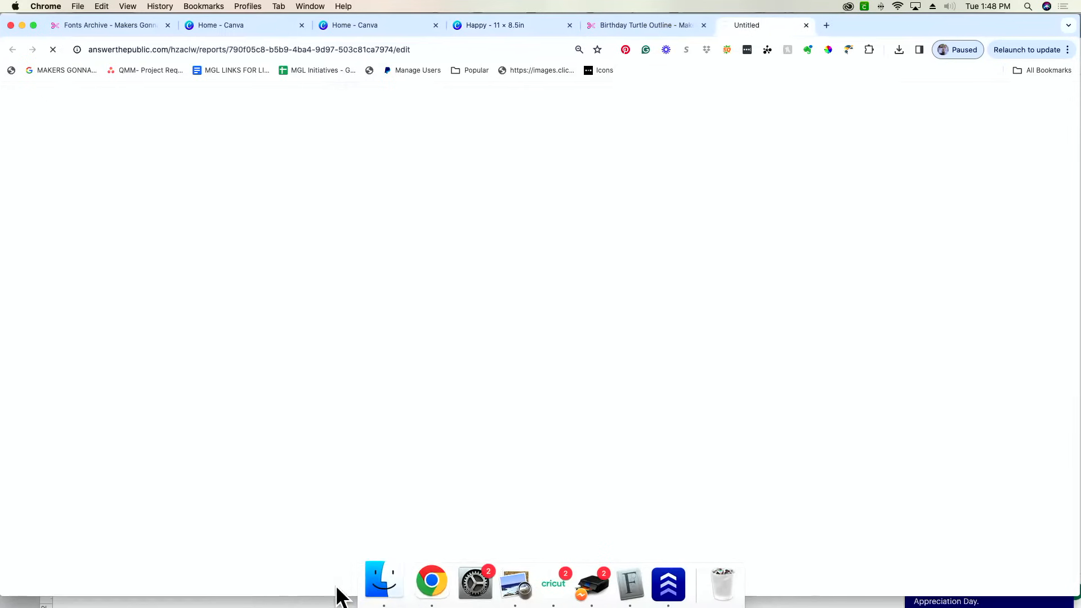
{"action": "left_click", "coordinate": [374, 584]}
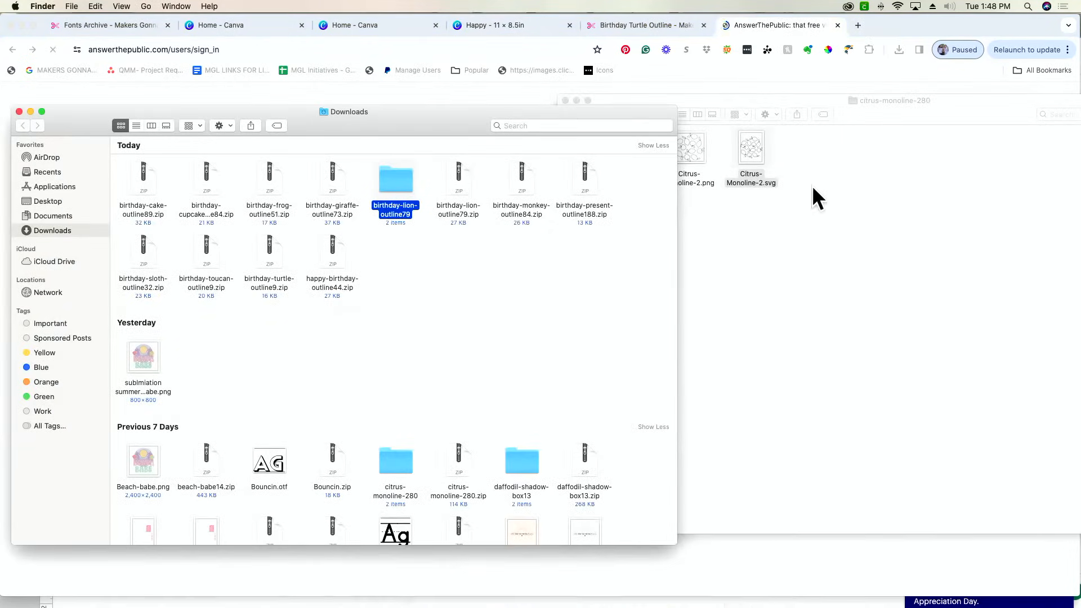
{"action": "left_click", "coordinate": [838, 24]}
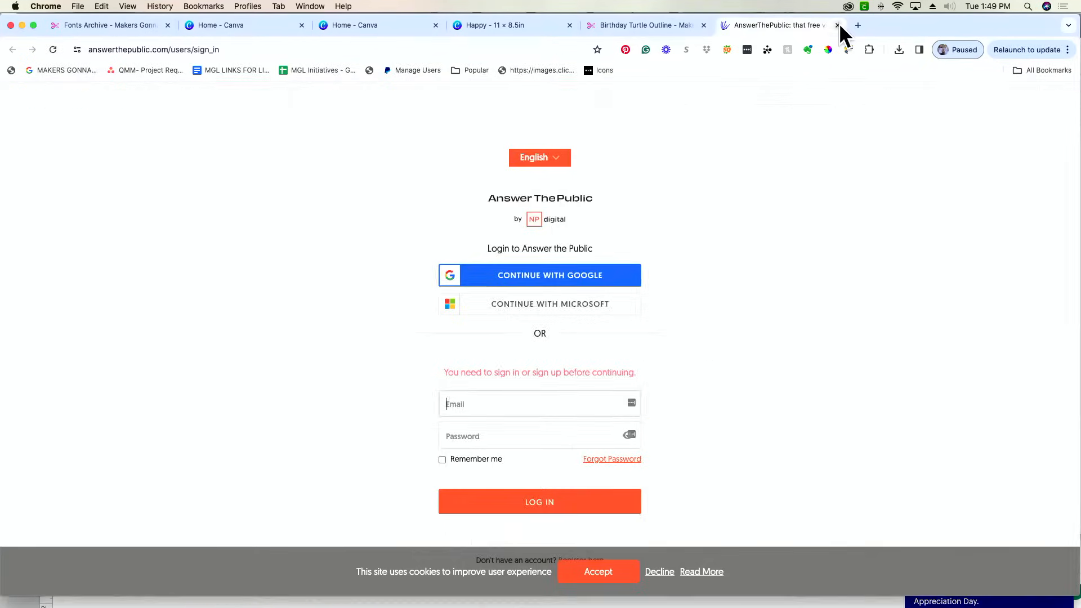
{"action": "left_click", "coordinate": [837, 25]}
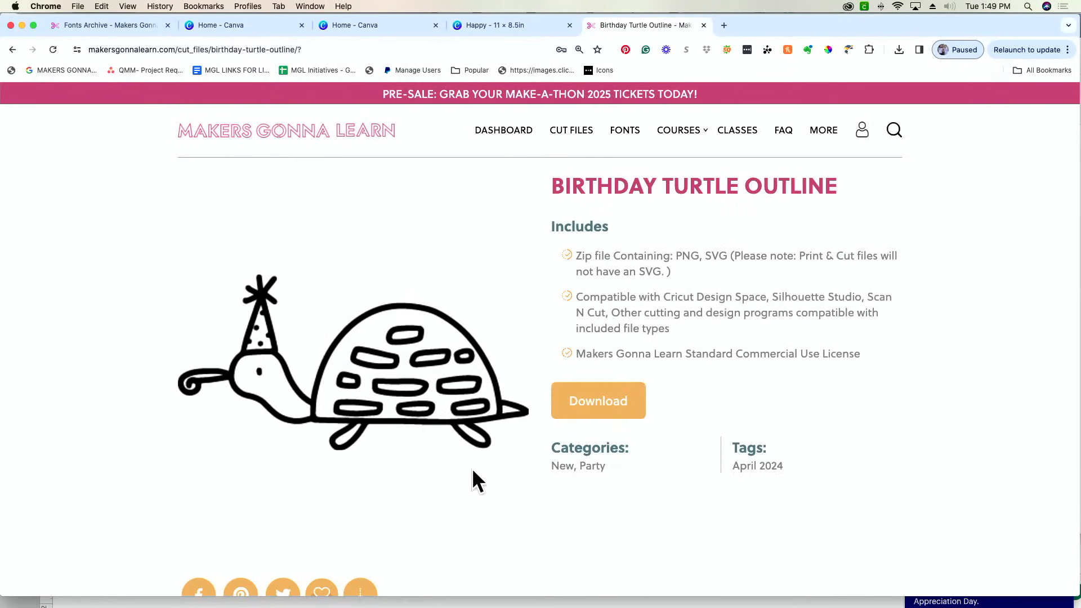
- Switch to the Canva design, extract birthday-cake-outline89.zip from Downloads in Finder, and open the extracted folder
{"action": "left_click", "coordinate": [529, 25]}
{"action": "mouse_move", "coordinate": [394, 606]}
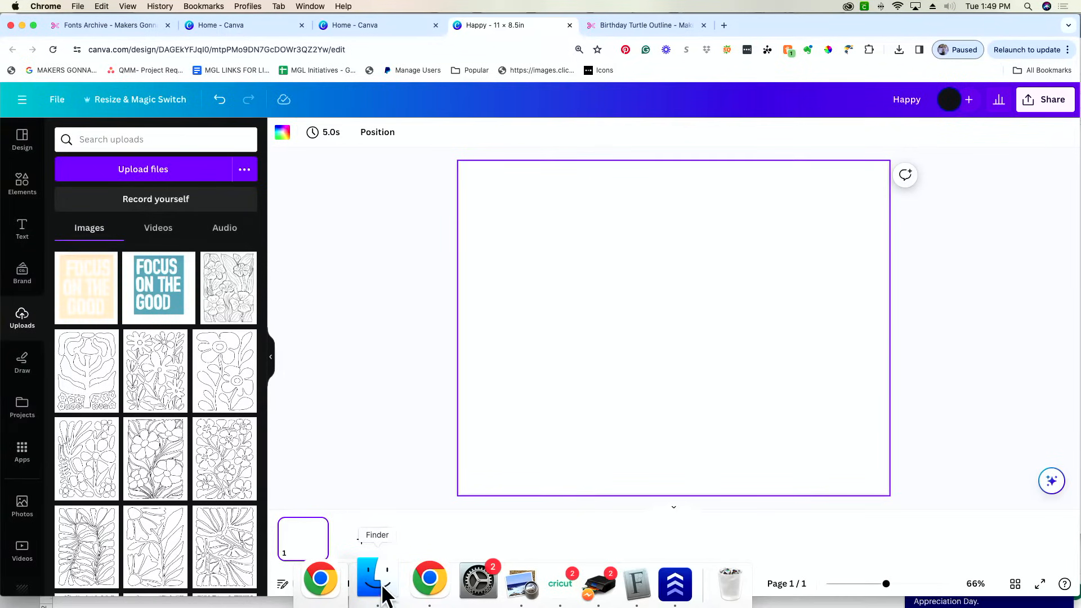
{"action": "left_click", "coordinate": [383, 590]}
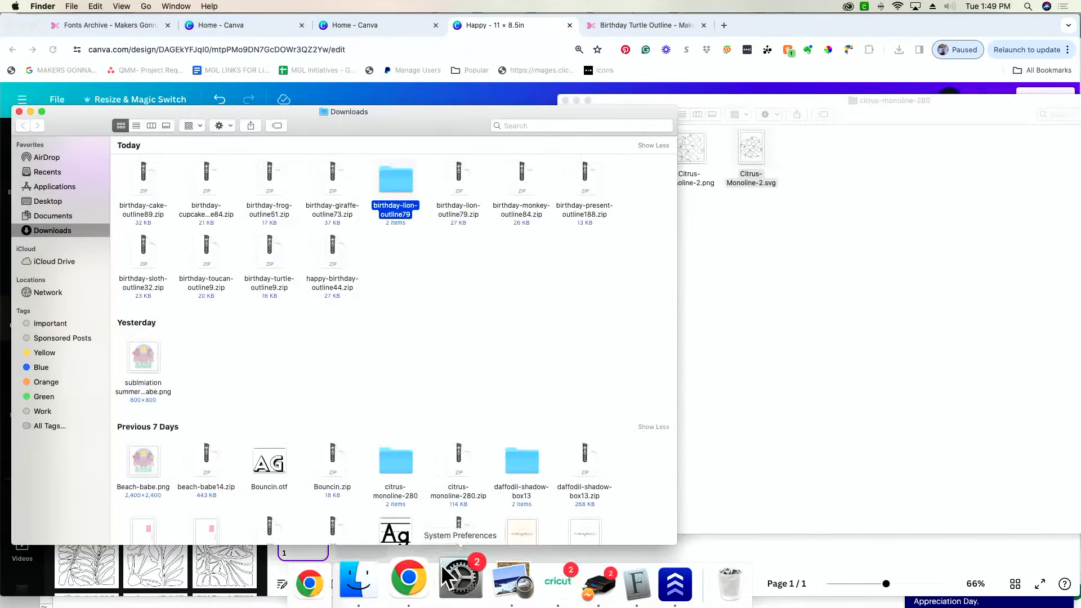
{"action": "double_click", "coordinate": [140, 171]}
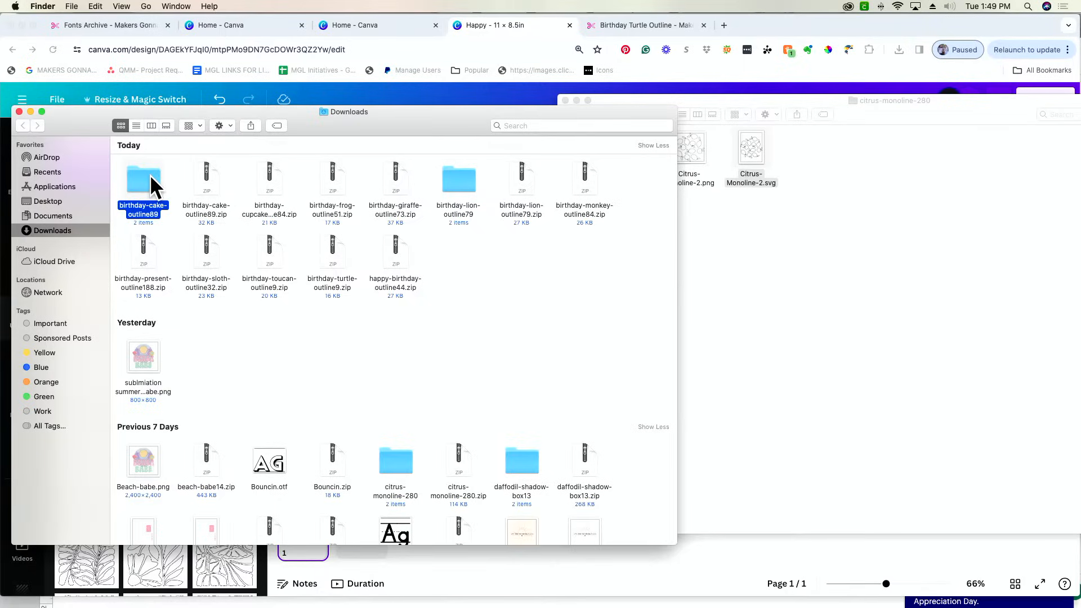
{"action": "double_click", "coordinate": [152, 183]}
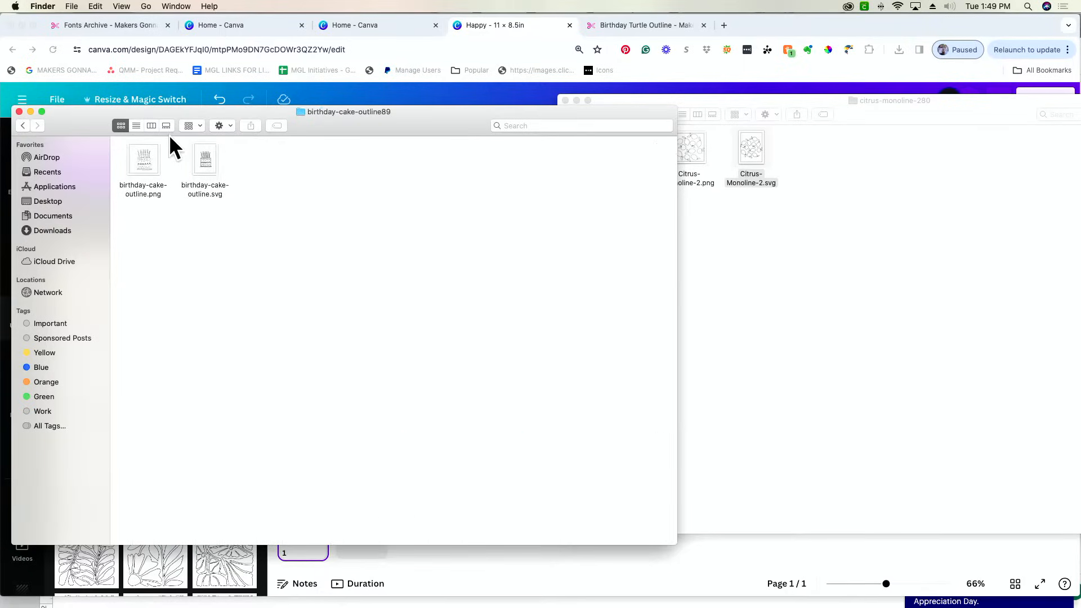
- Uncover the Canva uploads area by moving the cake folder window and closing the citrus-monoline-280 window, and upload birthday-cake-outline.png
{"action": "left_click_drag", "start_coordinate": [365, 128], "coordinate": [860, 207]}
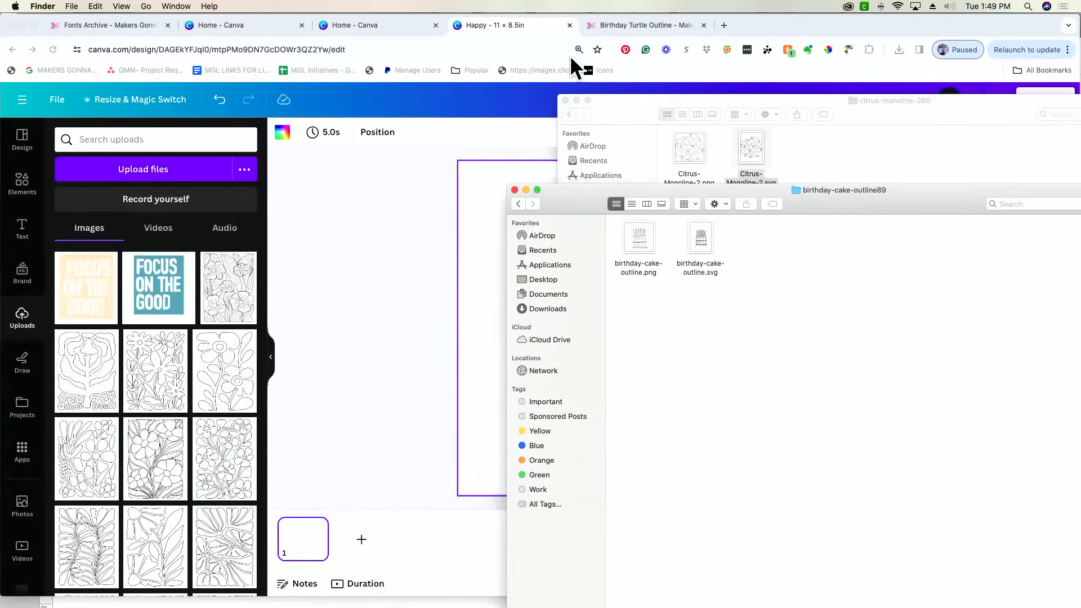
{"action": "left_click", "coordinate": [565, 100]}
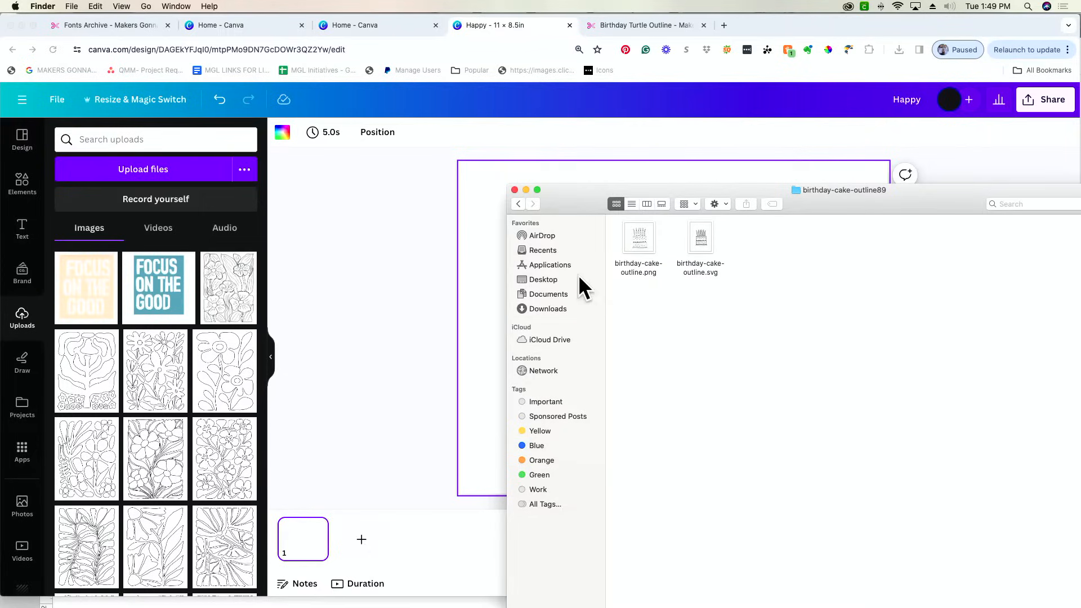
{"action": "left_click_drag", "start_coordinate": [641, 240], "coordinate": [162, 269]}
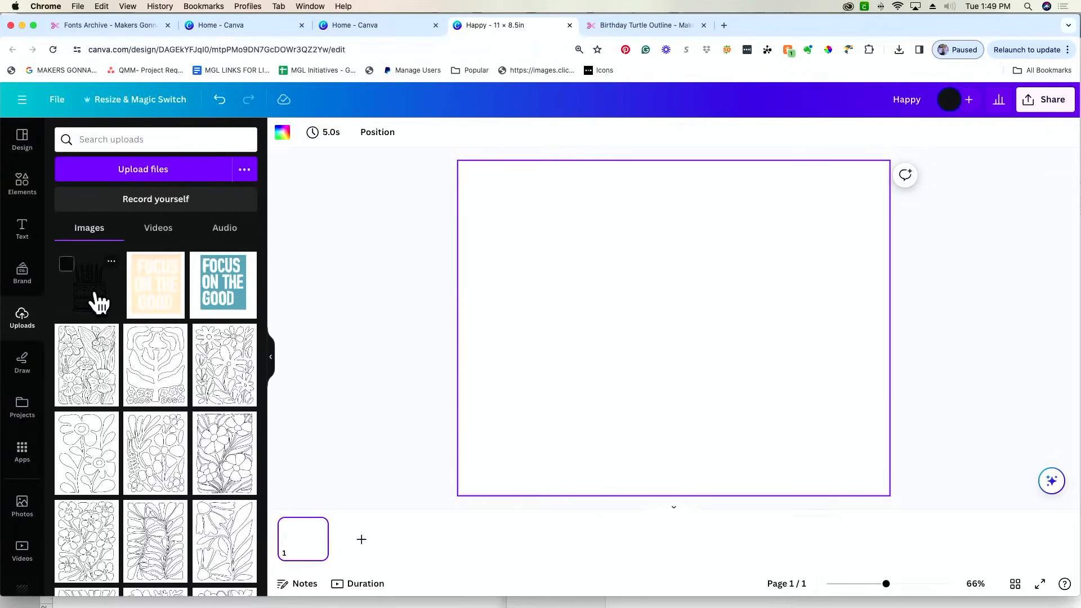
- Switch back to Finder and return from the birthday-cake-outline89 folder to the Downloads folder
{"action": "key", "text": "super+Tab"}
{"action": "key", "text": "super+Tab"}
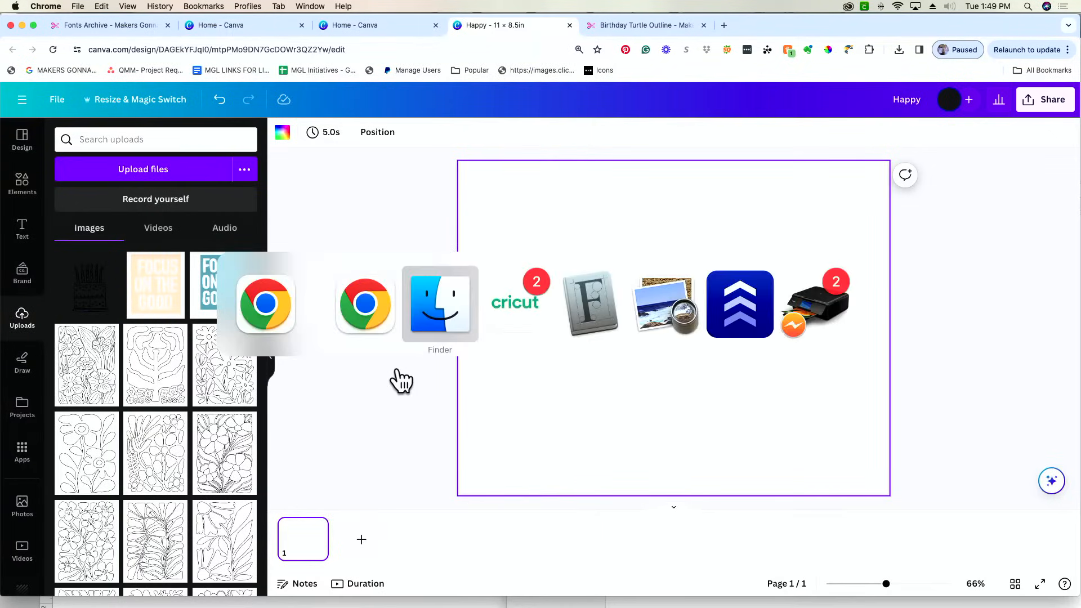
{"action": "left_click", "coordinate": [445, 316]}
{"action": "left_click", "coordinate": [641, 273]}
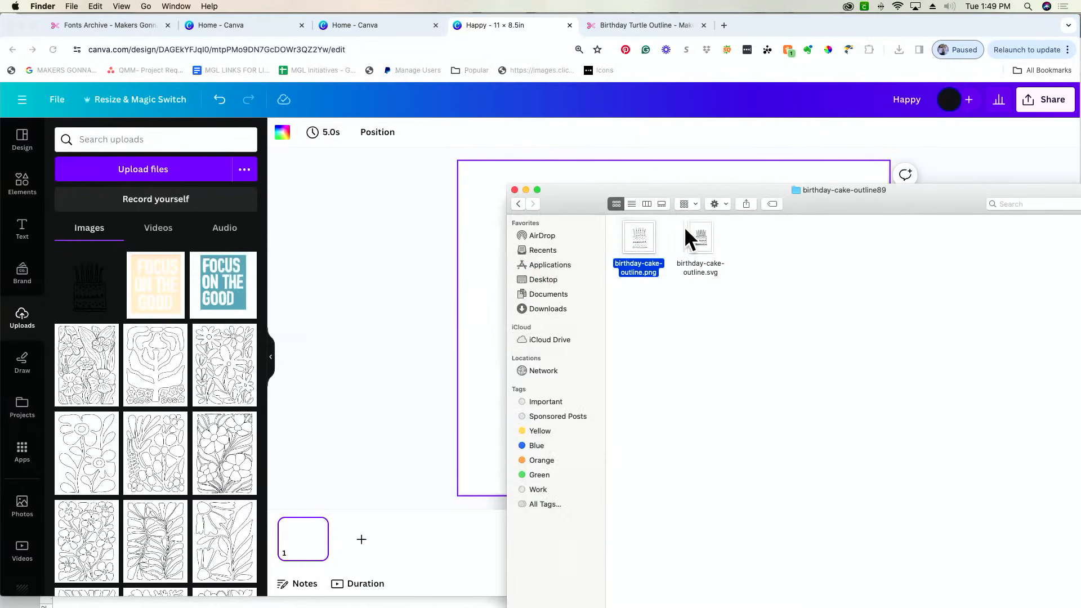
{"action": "left_click", "coordinate": [520, 205]}
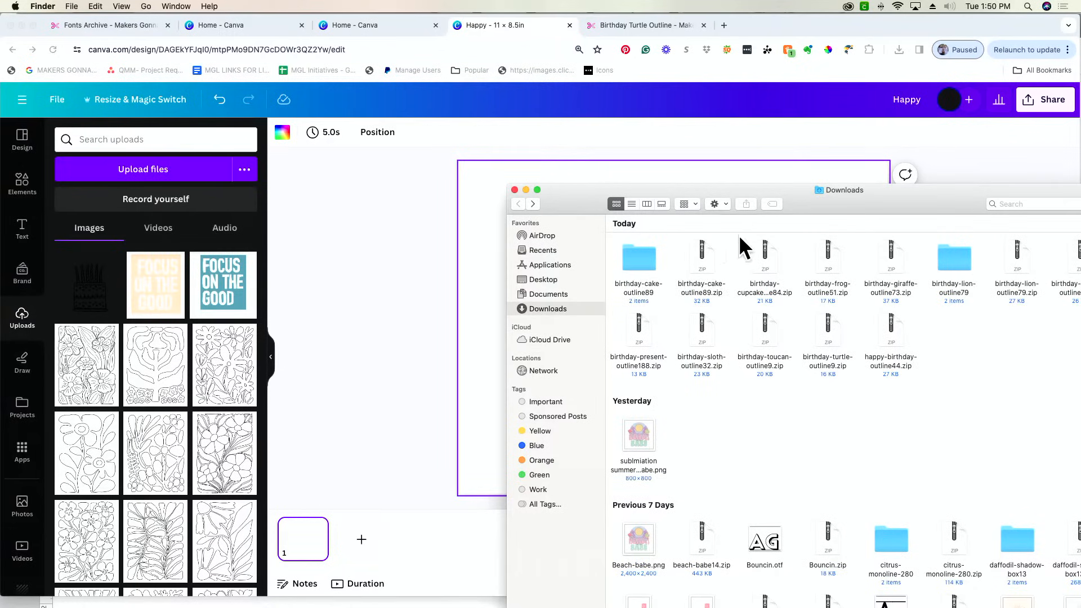
- Extract the birthday cupcake outline zip, upload its PNG to the Canva uploads, and return to the Downloads folder in Finder
{"action": "double_click", "coordinate": [762, 262]}
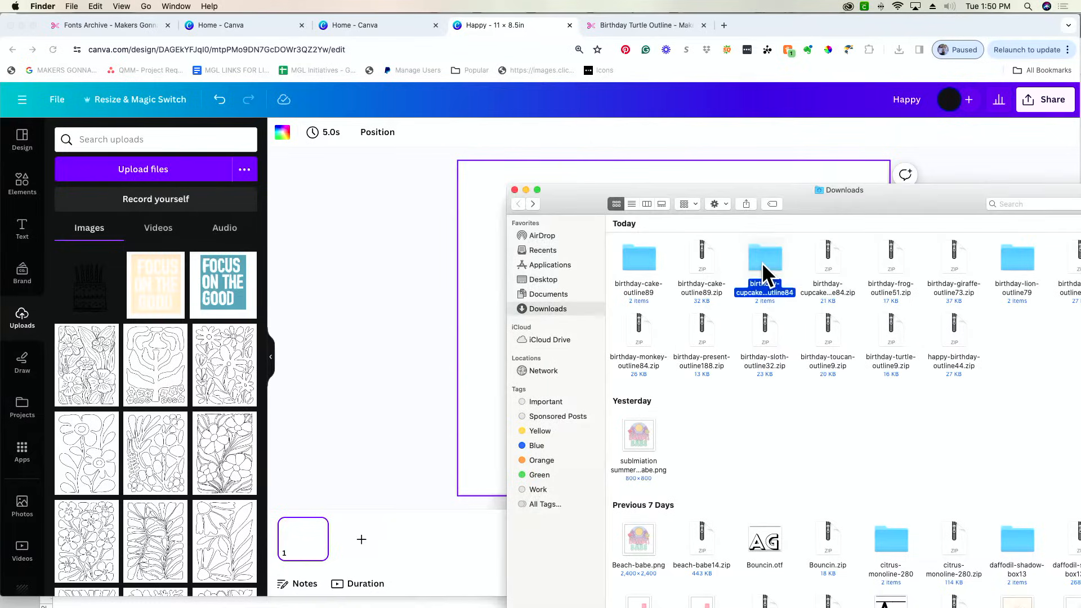
{"action": "double_click", "coordinate": [762, 252]}
{"action": "left_click", "coordinate": [636, 235]}
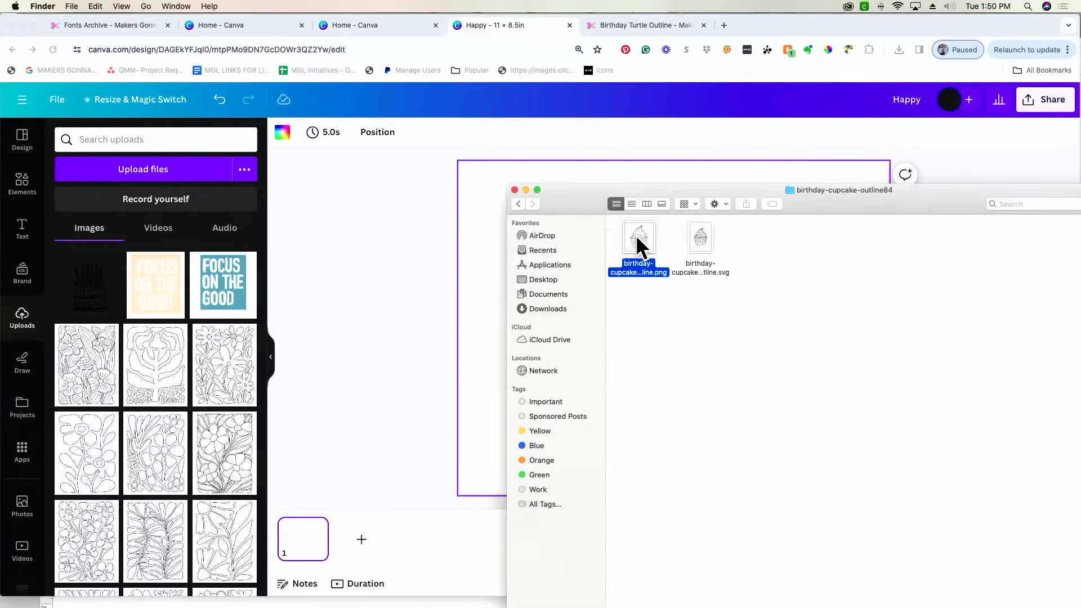
{"action": "left_click_drag", "start_coordinate": [637, 235], "coordinate": [192, 290]}
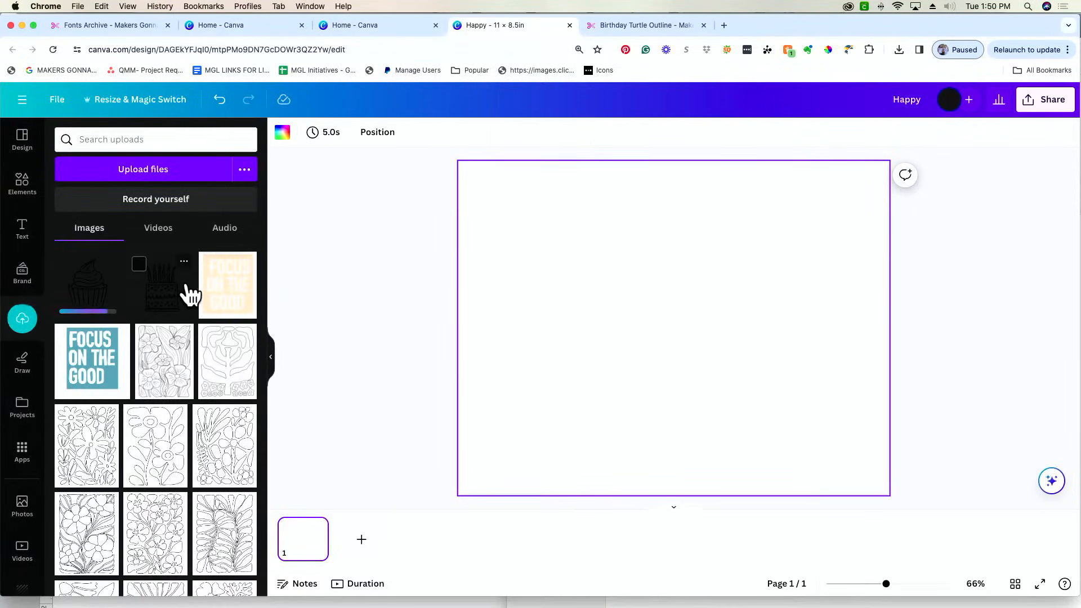
{"action": "key", "text": "super+Tab"}
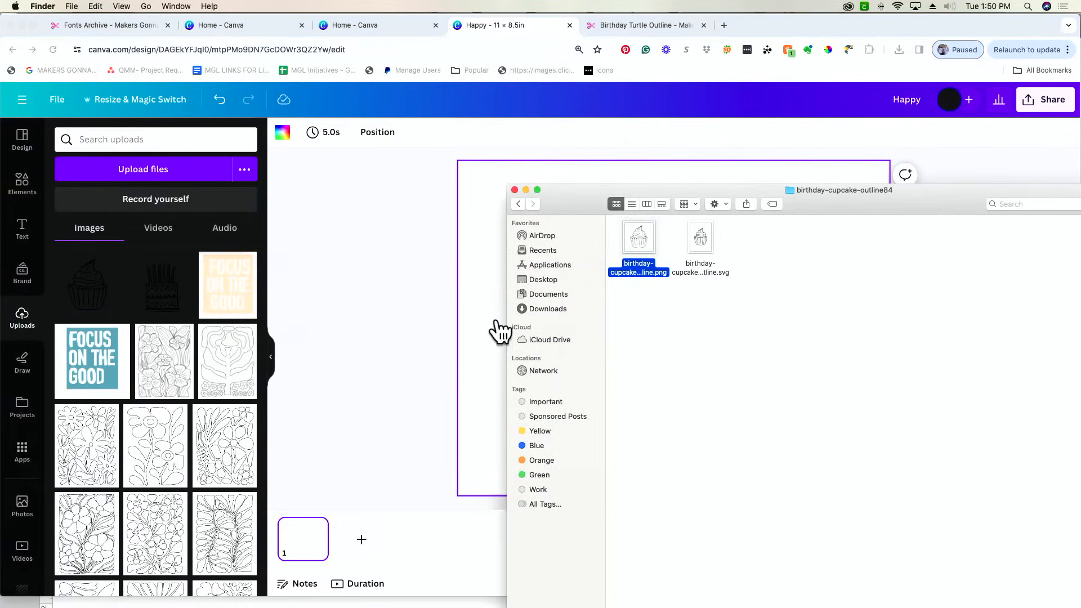
{"action": "left_click", "coordinate": [516, 203]}
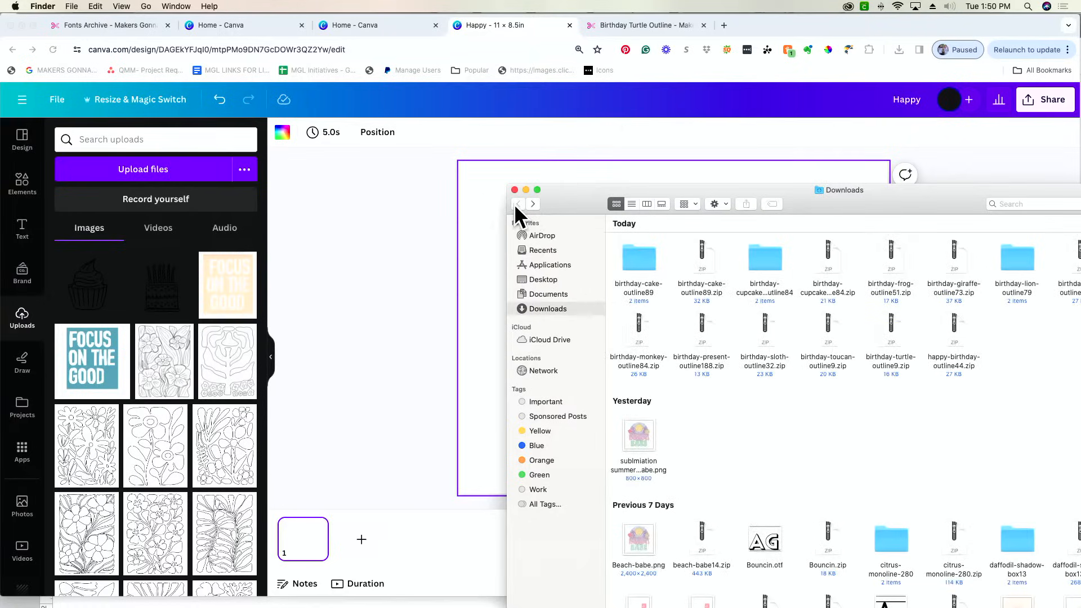
{"action": "key", "text": "super+Tab"}
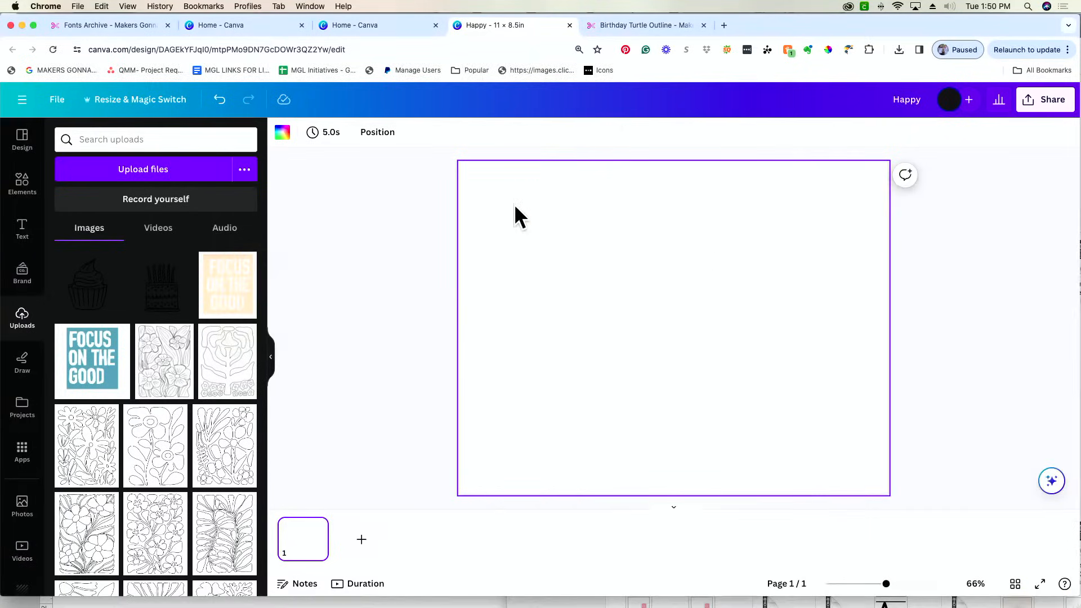
{"action": "key", "text": "super+Tab"}
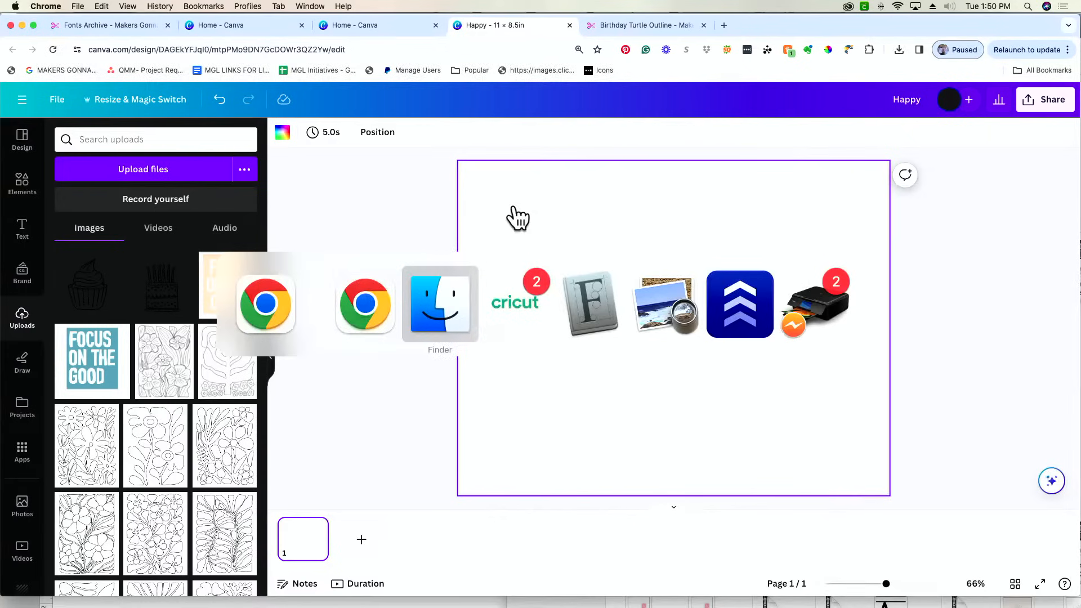
{"action": "key", "text": "super+Tab"}
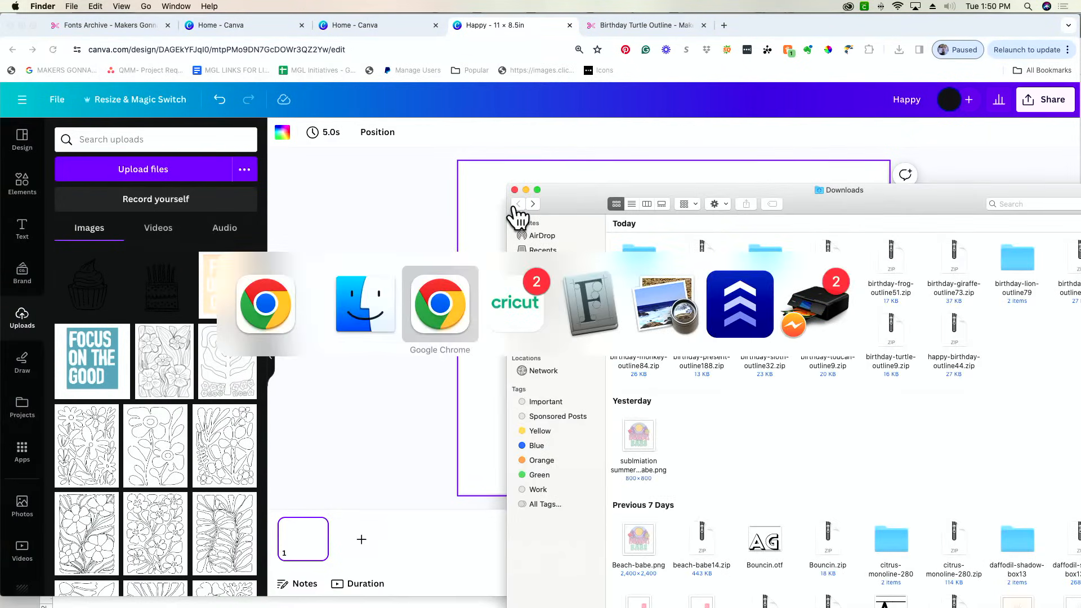
{"action": "key", "text": "super+Tab"}
{"action": "key", "text": "super+Tab"}
{"action": "key", "text": "super+Tab"}
{"action": "key", "text": "super+Tab"}
{"action": "key", "text": "super+Tab"}
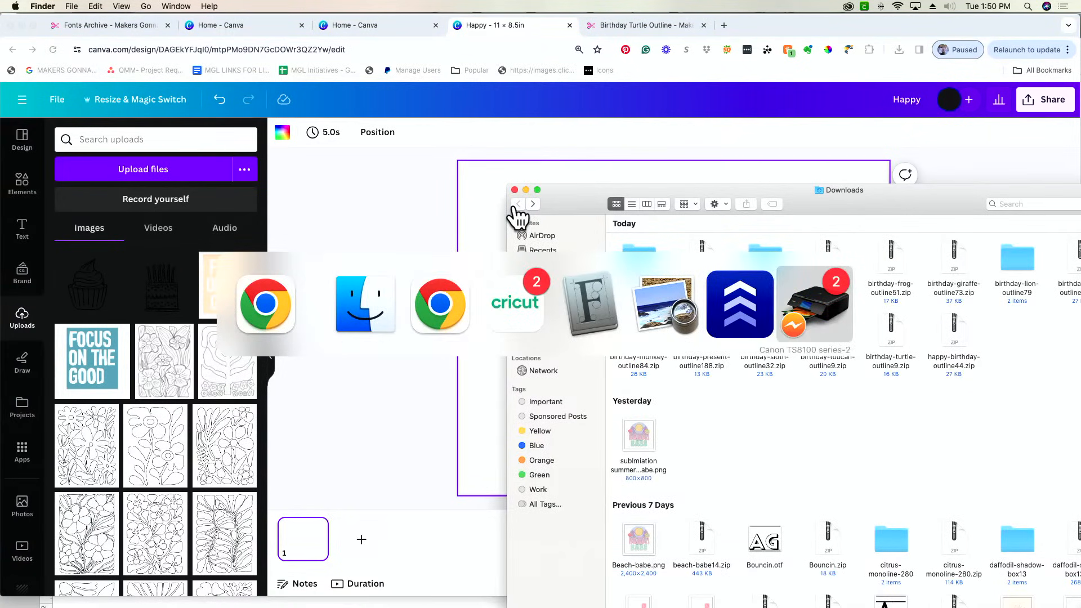
{"action": "key", "text": "super+Down"}
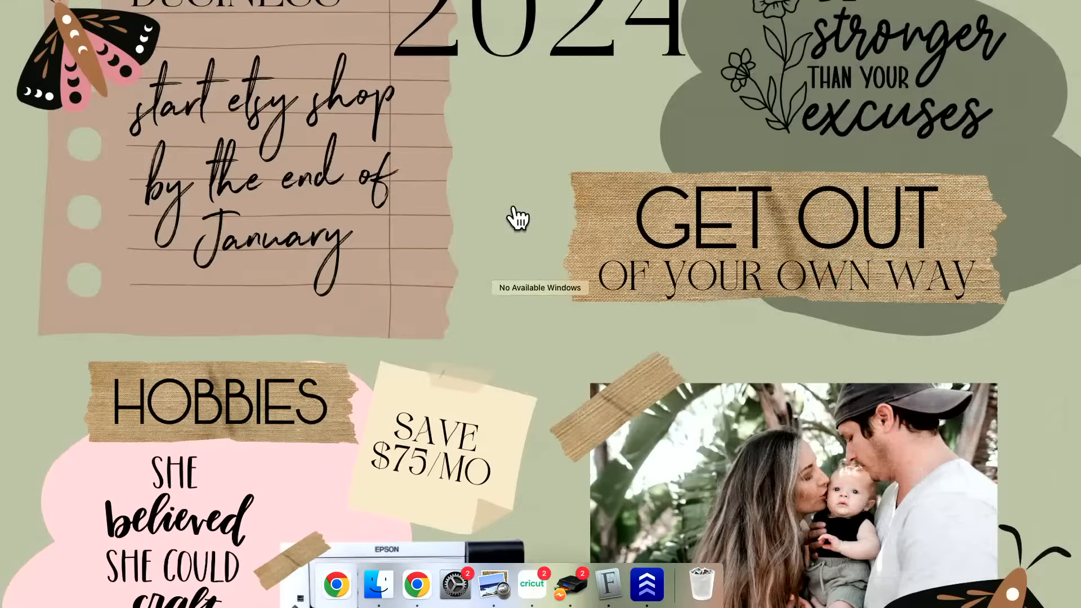
{"action": "left_click", "coordinate": [515, 204]}
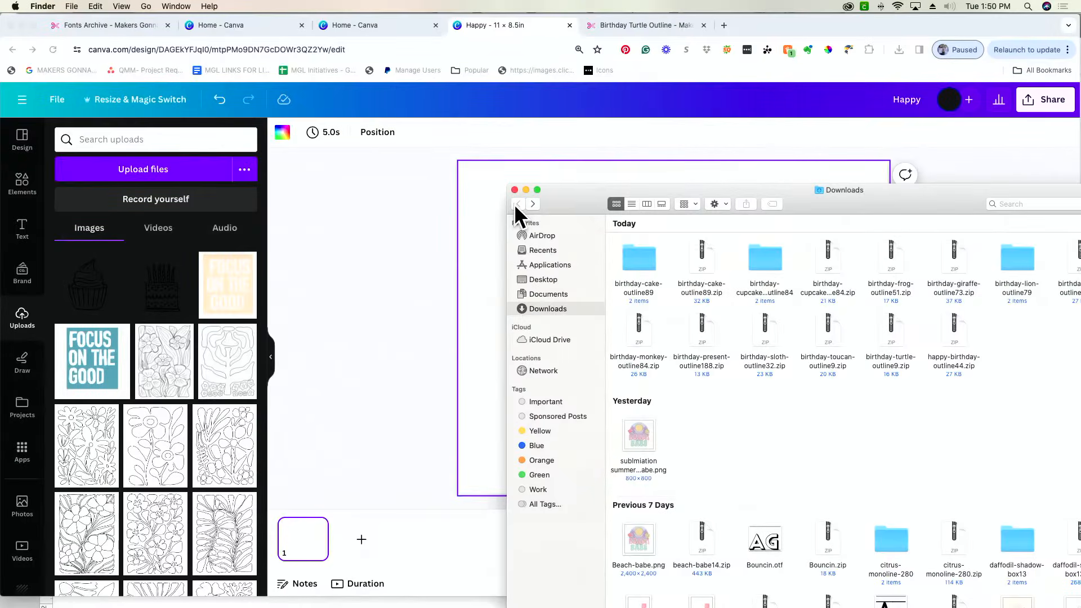
{"action": "key", "text": "super+Tab"}
{"action": "key", "text": "super+Tab"}
{"action": "key", "text": "super+Tab"}
{"action": "key", "text": "super+Tab"}
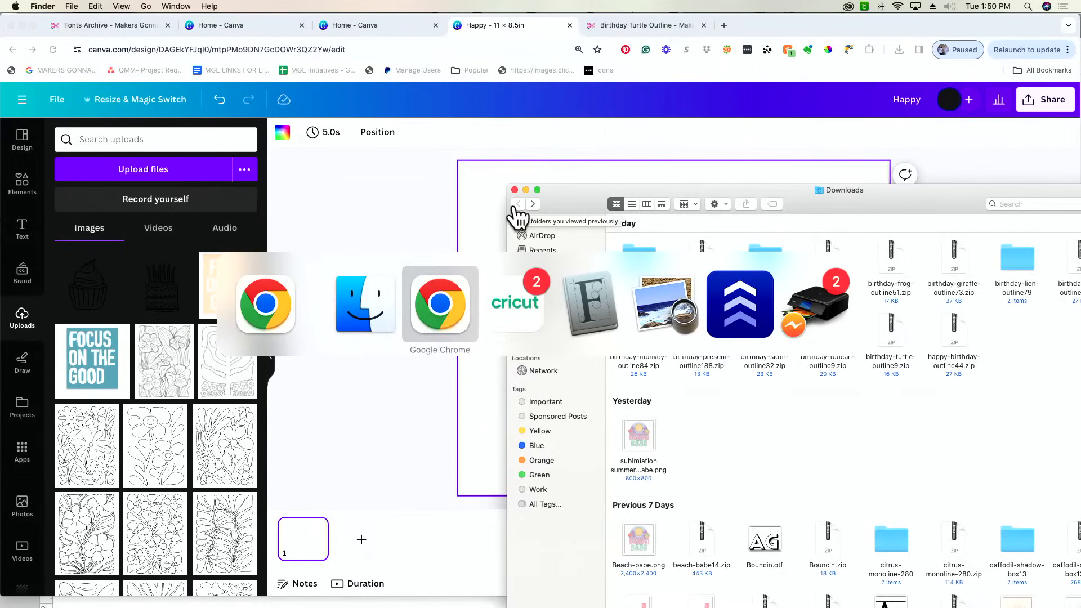
{"action": "key", "text": "super+Tab"}
{"action": "key", "text": "super+Tab"}
{"action": "key", "text": "super+Tab"}
{"action": "key", "text": "super+Tab"}
{"action": "key", "text": "super+Tab"}
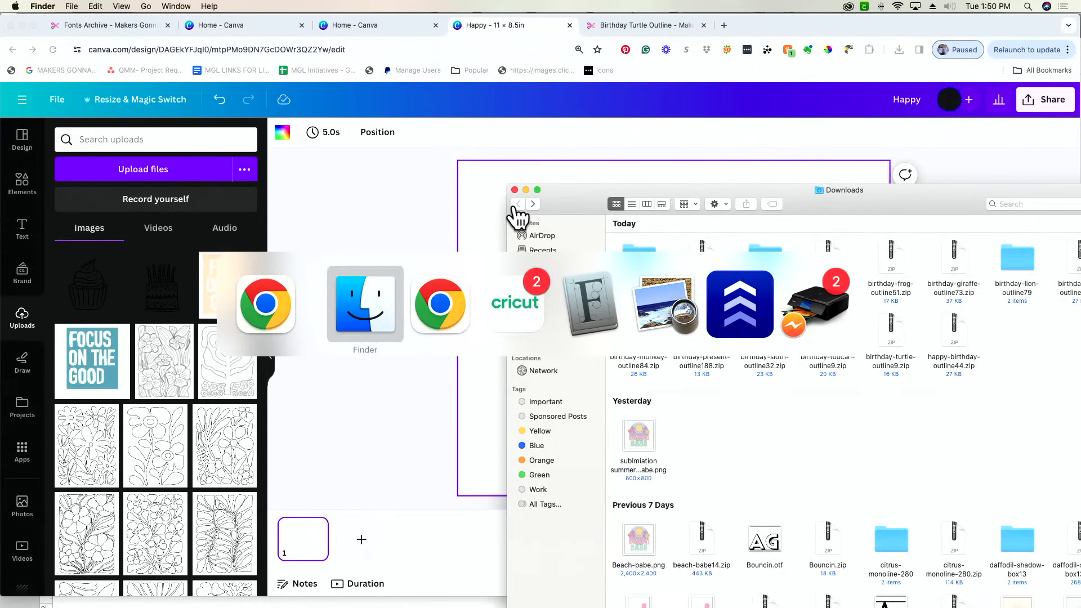
{"action": "key", "text": "super+Tab"}
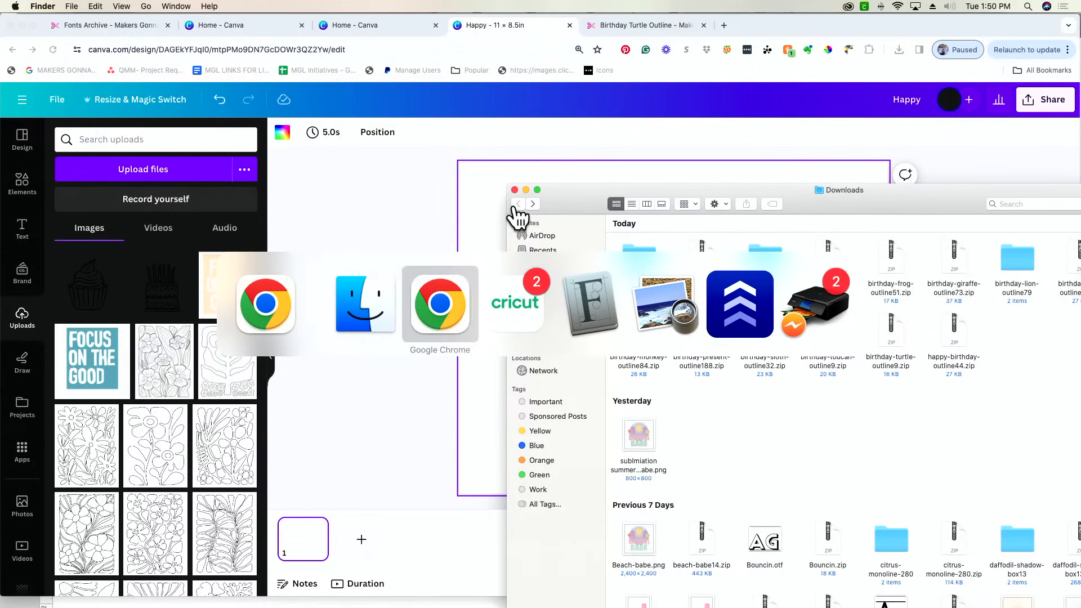
{"action": "key", "text": "shift+super+Tab"}
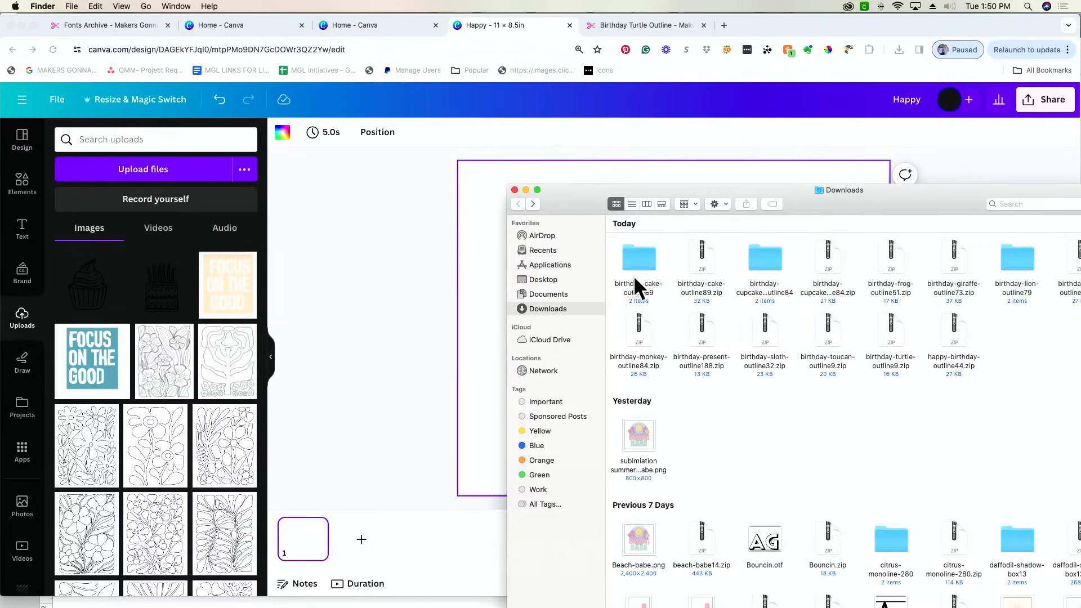
- Extract the birthday frog outline zip, upload its PNG to the Canva uploads, and return to the Downloads folder in Finder
{"action": "double_click", "coordinate": [884, 254]}
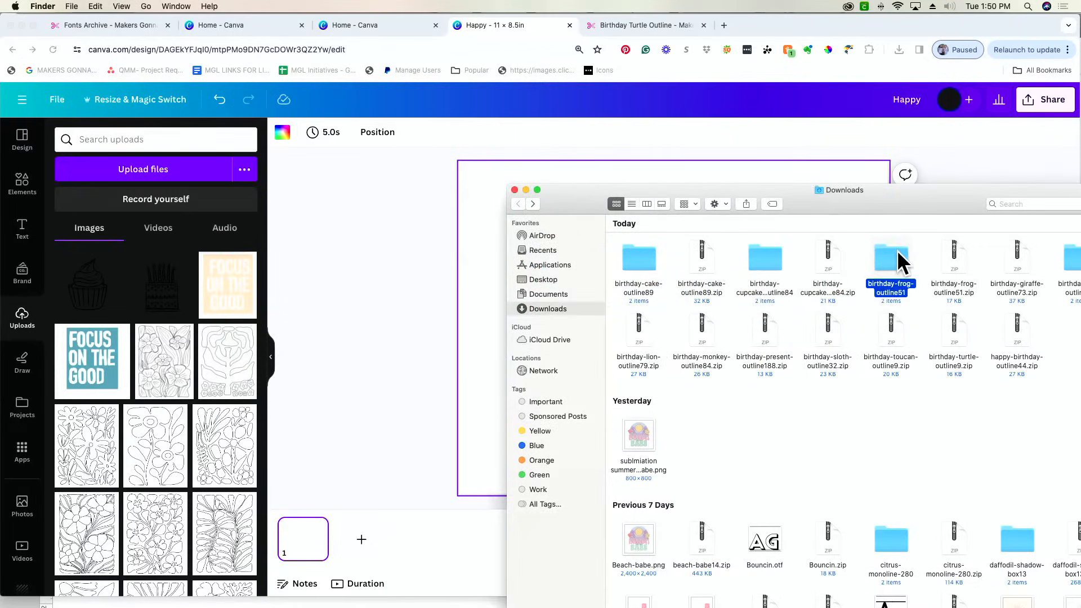
{"action": "double_click", "coordinate": [895, 259]}
{"action": "left_click_drag", "start_coordinate": [653, 250], "coordinate": [181, 278]}
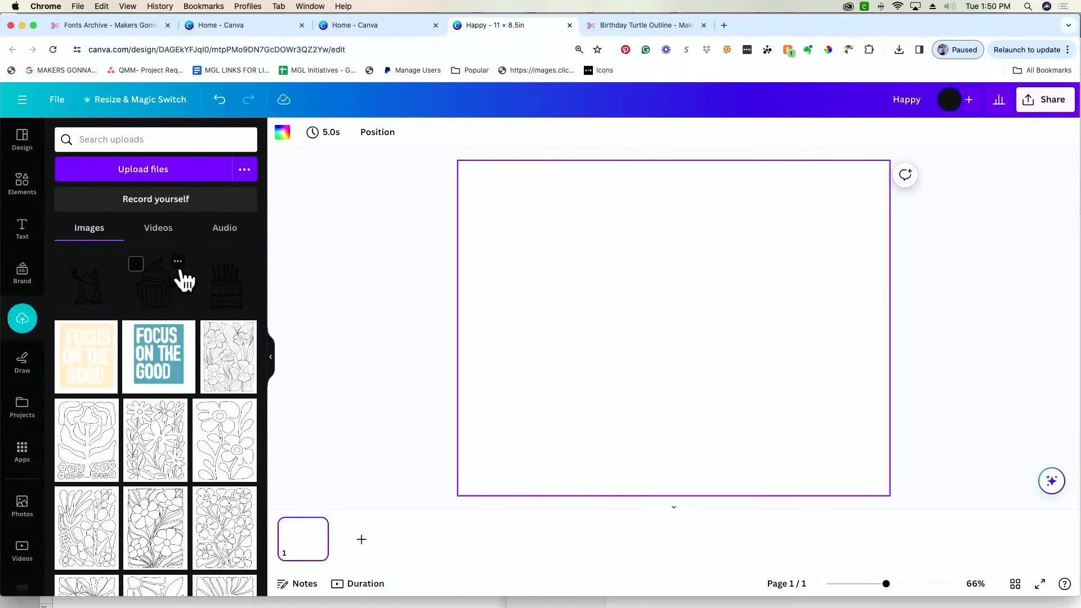
{"action": "key", "text": "super+Tab"}
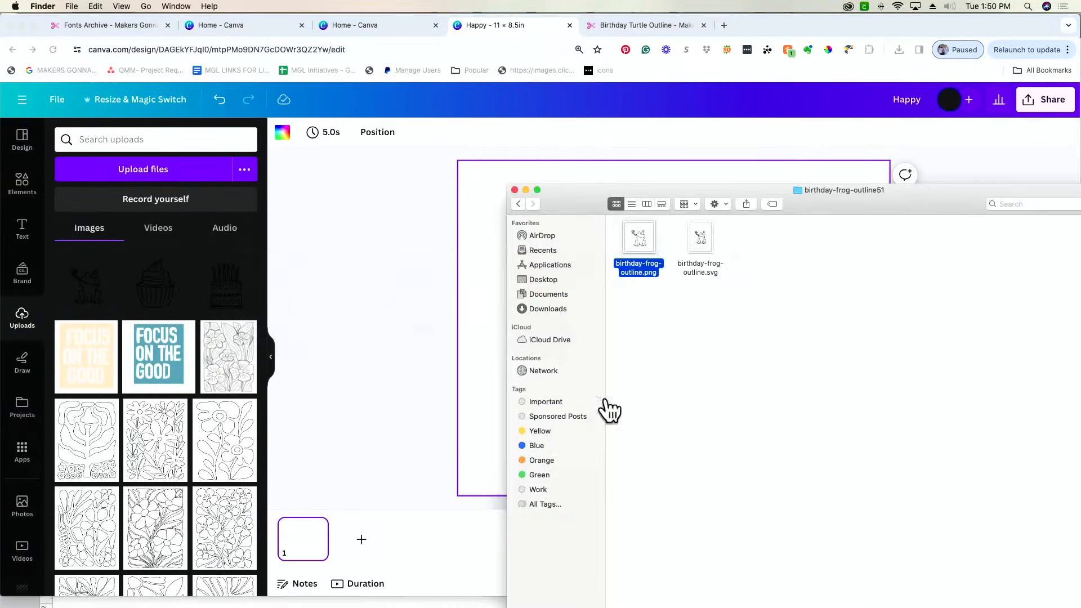
{"action": "left_click", "coordinate": [515, 203]}
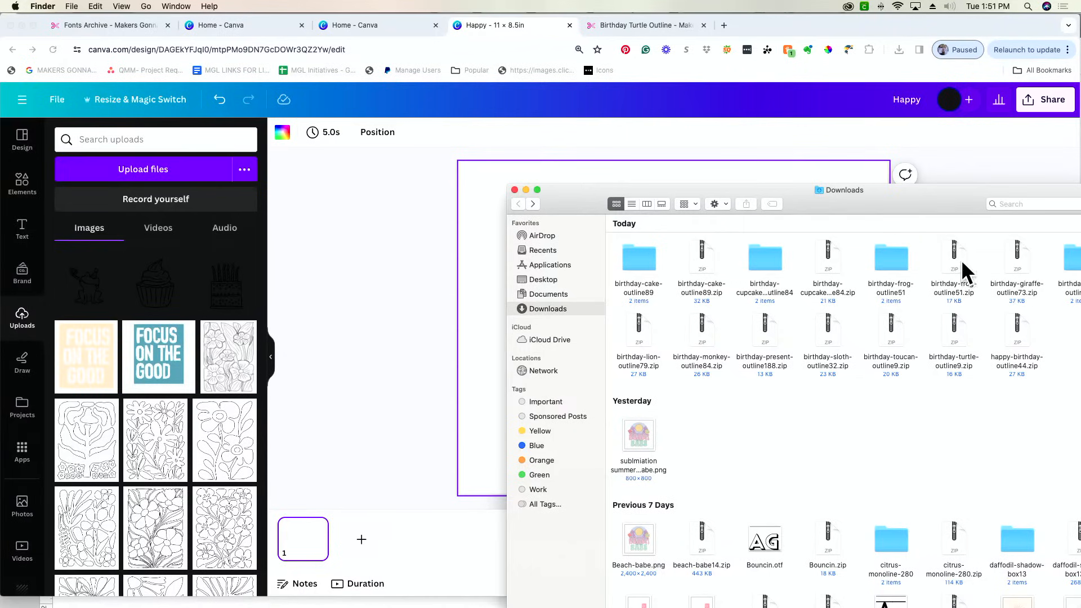
- Extract birthday-giraffe-outline73.zip, upload birthday-giraffe-outline.png to the Canva uploads, and return to the Downloads folder in Finder
{"action": "left_click_drag", "start_coordinate": [956, 204], "coordinate": [920, 184]}
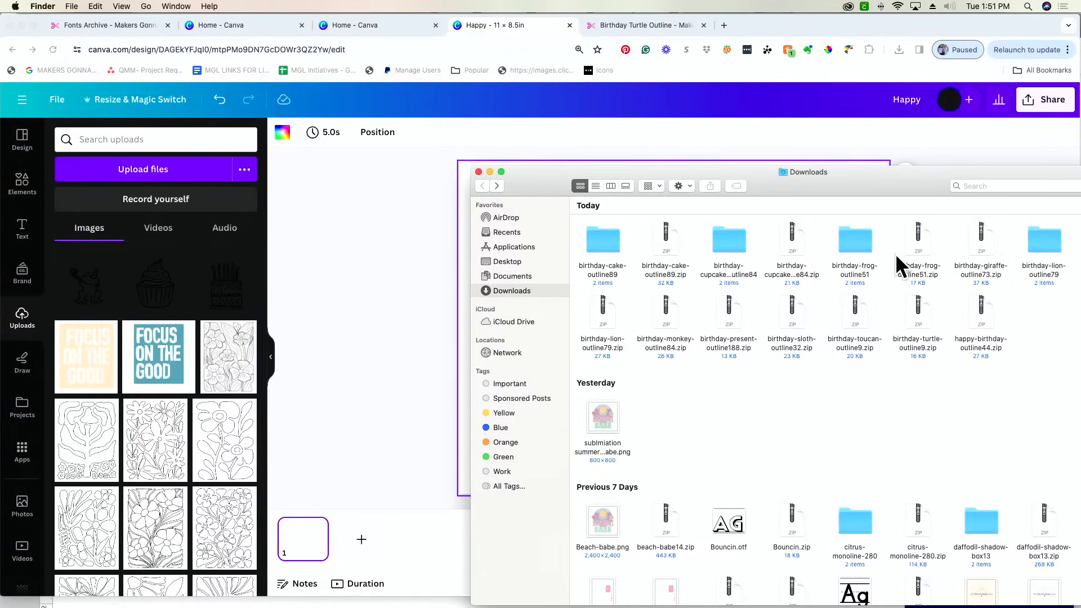
{"action": "double_click", "coordinate": [980, 232]}
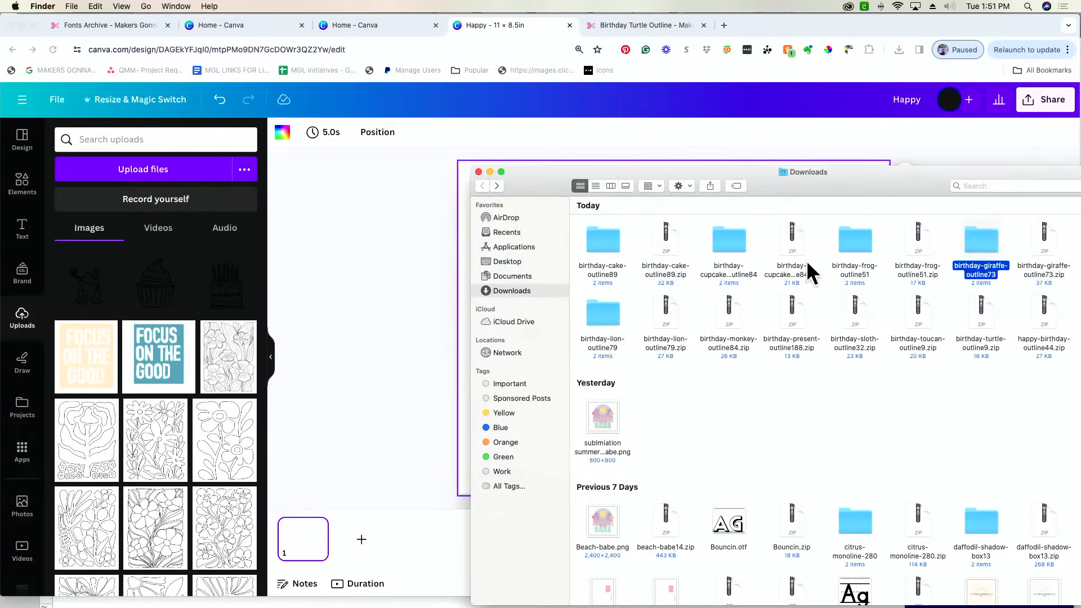
{"action": "double_click", "coordinate": [996, 235]}
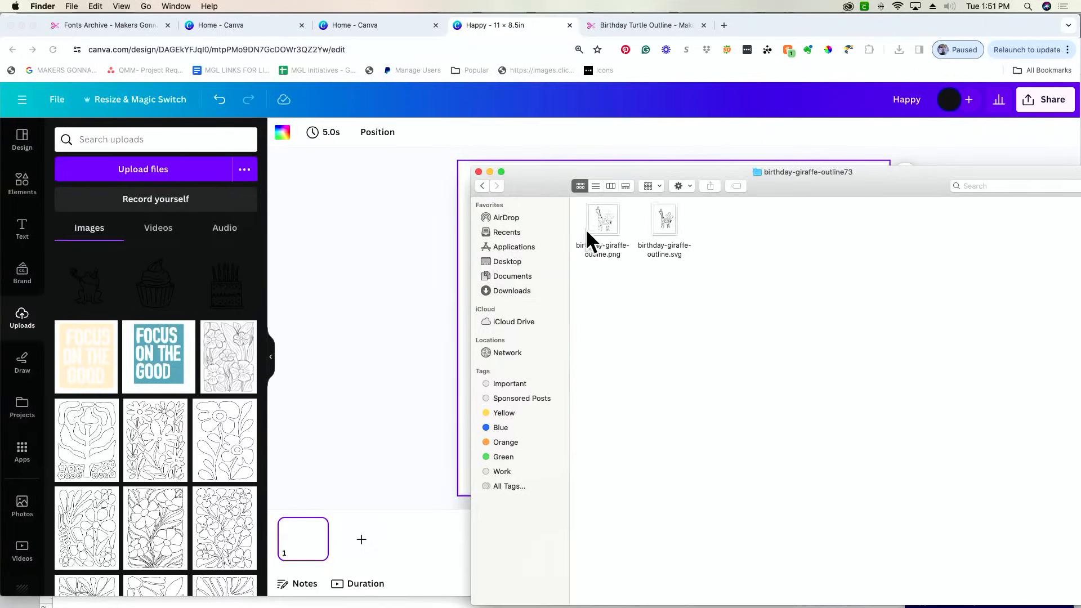
{"action": "left_click_drag", "start_coordinate": [587, 239], "coordinate": [256, 262]}
{"action": "left_click", "coordinate": [338, 276]}
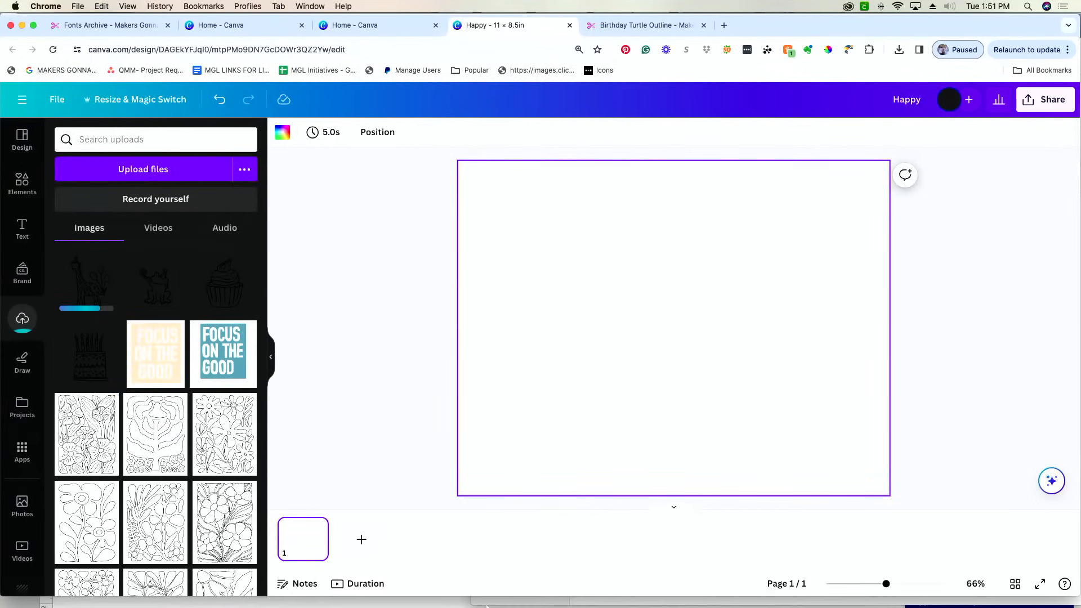
{"action": "left_click", "coordinate": [375, 583]}
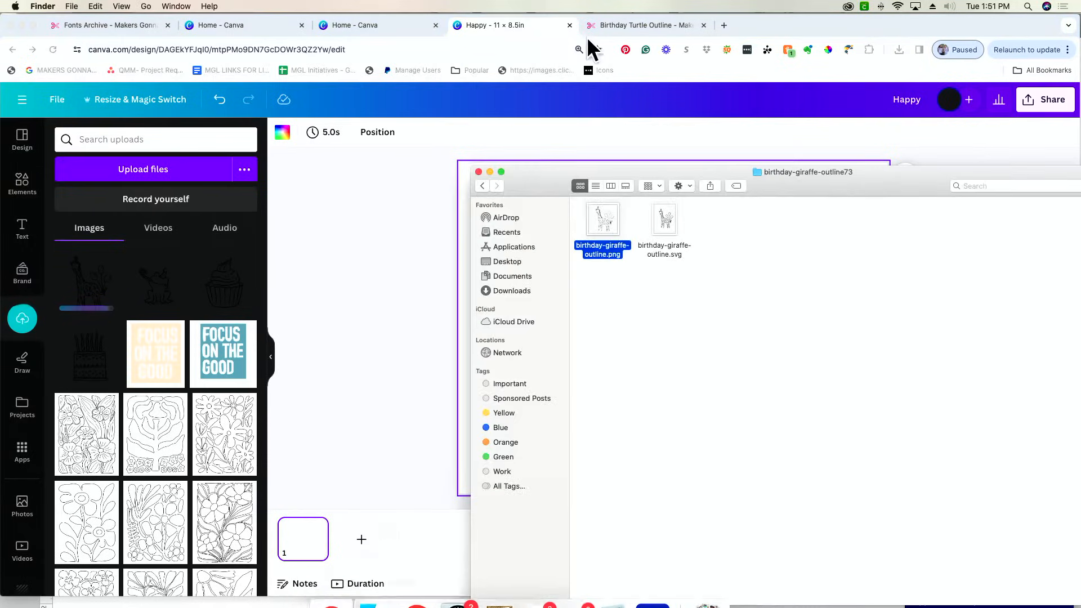
{"action": "left_click", "coordinate": [482, 185]}
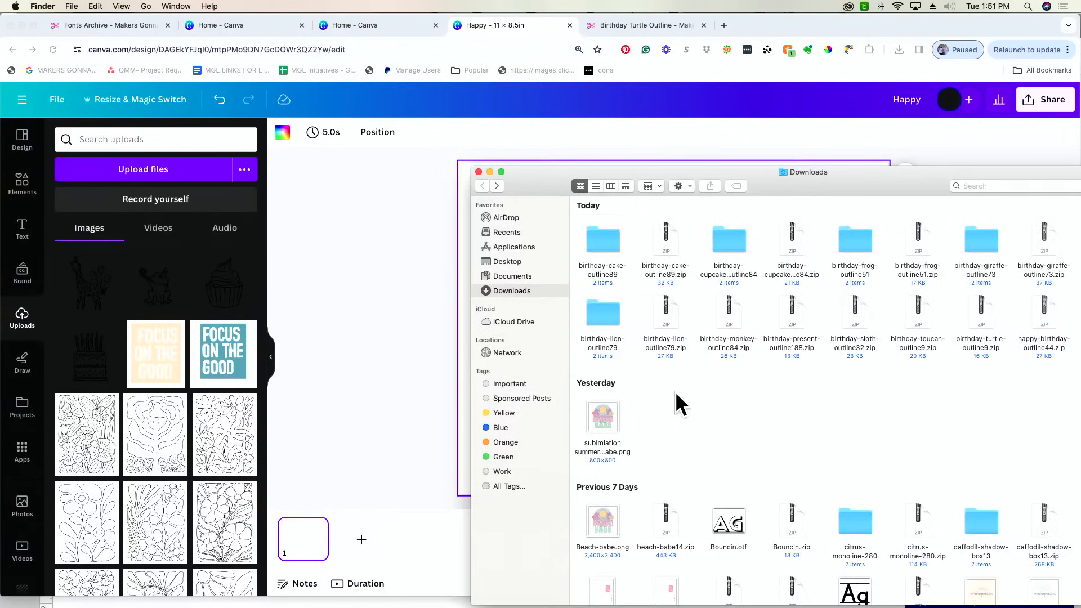
- Extract the seven zips from birthday-lion-outline79.zip to happy-birthday-outline44.zip together in Downloads, and dismiss the Archive Utility alert
{"action": "left_click_drag", "start_coordinate": [675, 391], "coordinate": [1045, 315]}
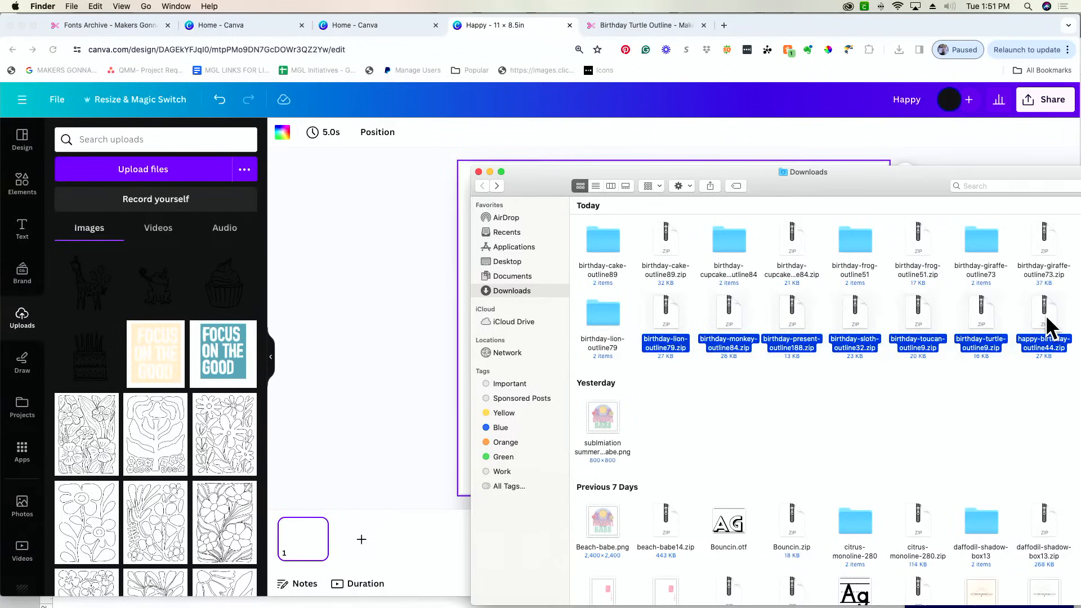
{"action": "right_click", "coordinate": [1045, 315]}
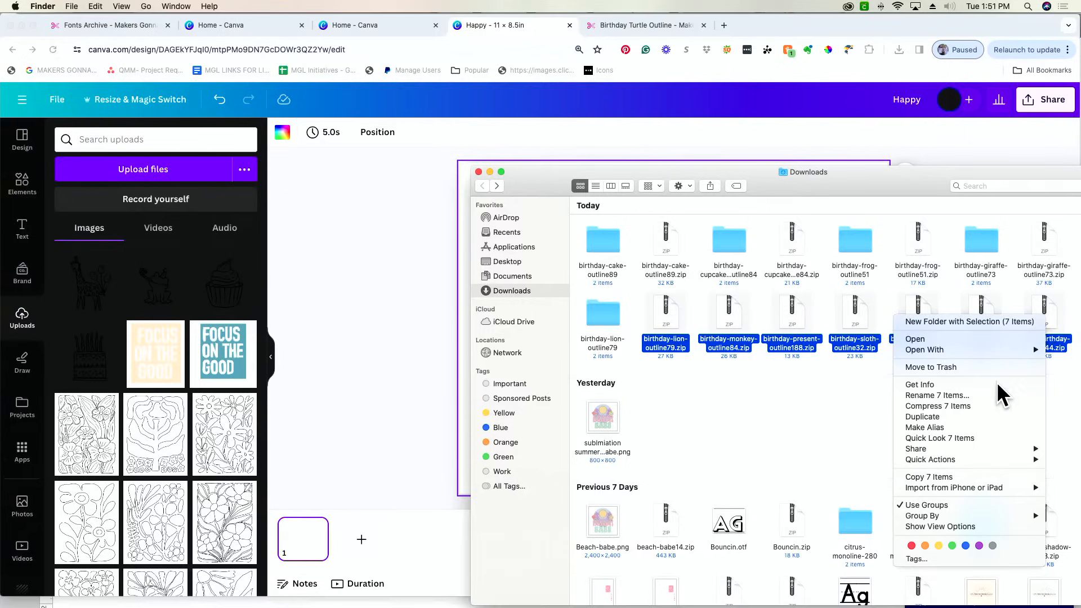
{"action": "mouse_move", "coordinate": [993, 461]}
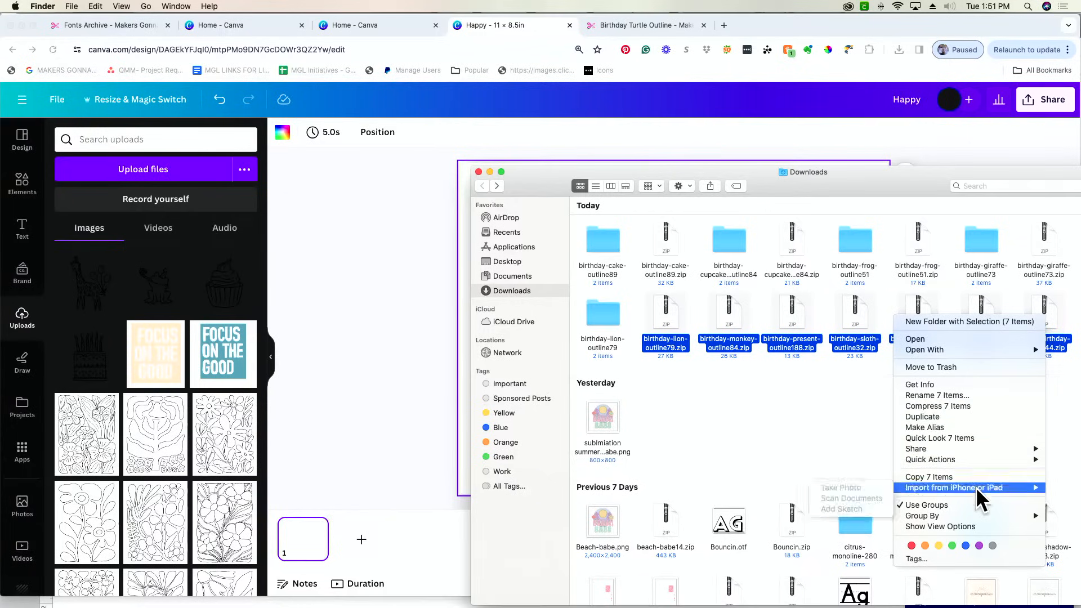
{"action": "left_click", "coordinate": [797, 372]}
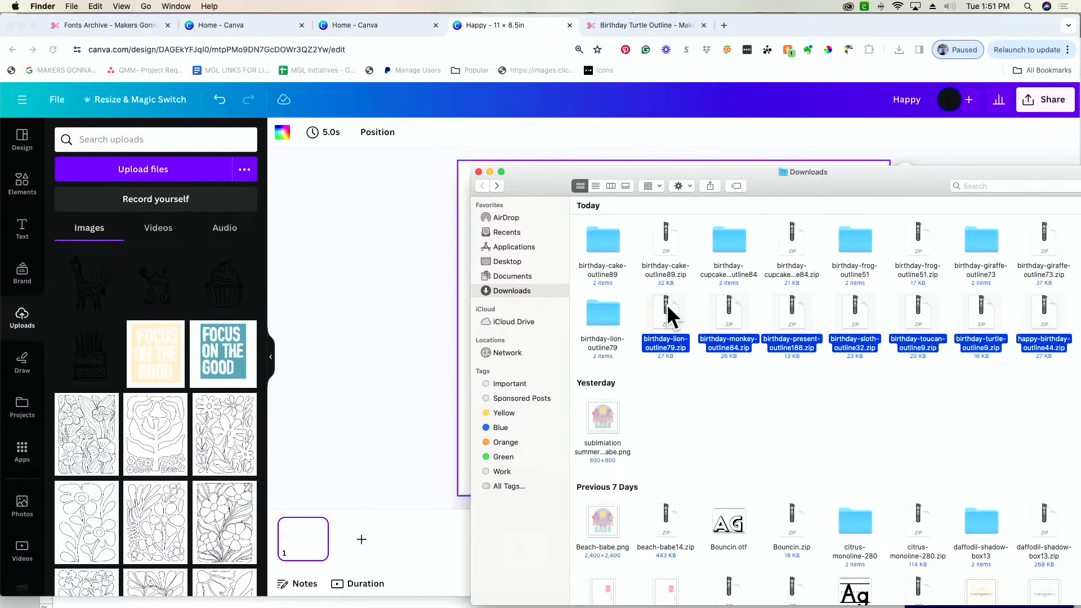
{"action": "double_click", "coordinate": [667, 304]}
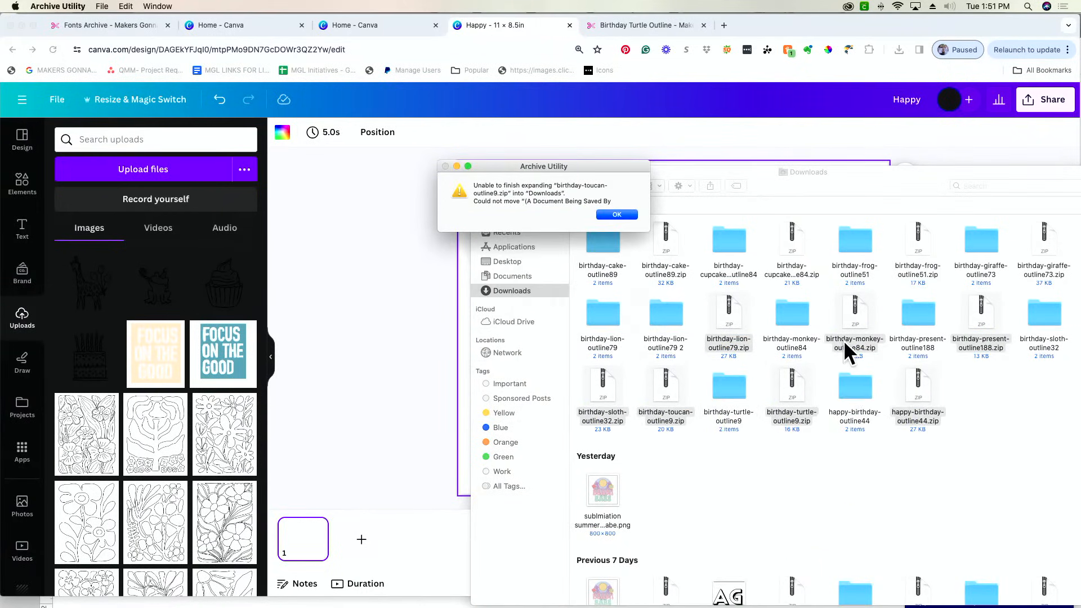
{"action": "left_click", "coordinate": [610, 215]}
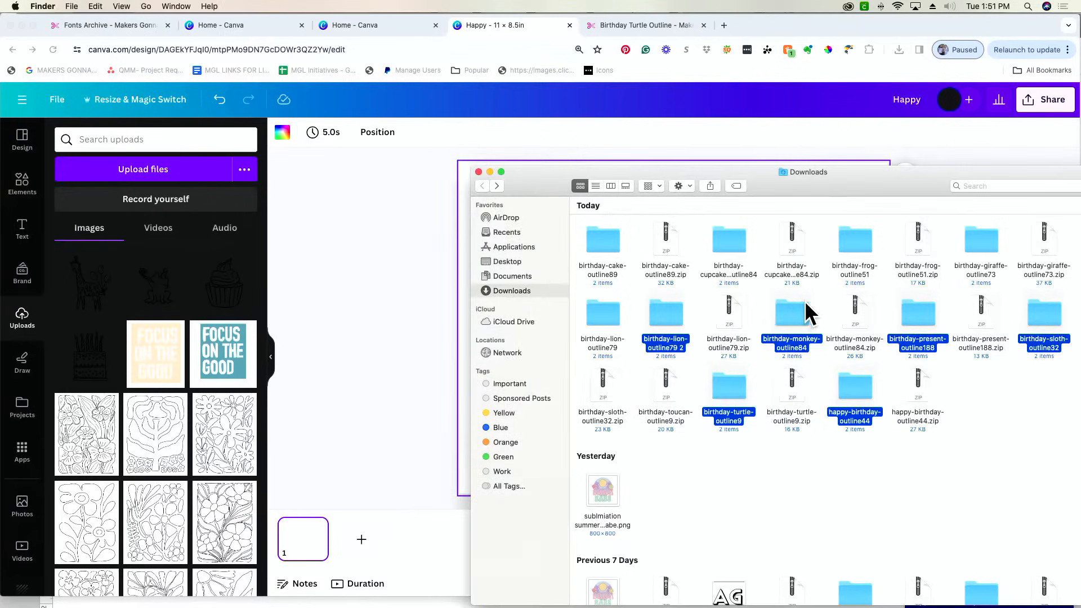
- Open the newly extracted folders together and upload the birthday lion PNG and happy-birthday-outline.png to the Canva uploads
{"action": "double_click", "coordinate": [677, 316]}
{"action": "left_click_drag", "start_coordinate": [614, 231], "coordinate": [147, 257]}
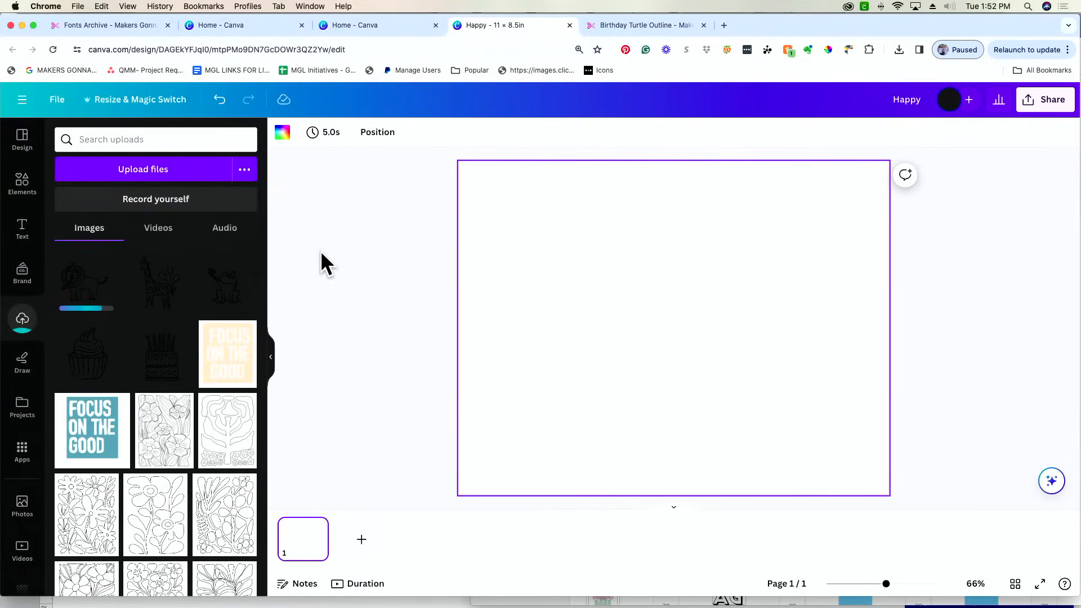
{"action": "key", "text": "super+Tab"}
{"action": "key", "text": "super+Tab"}
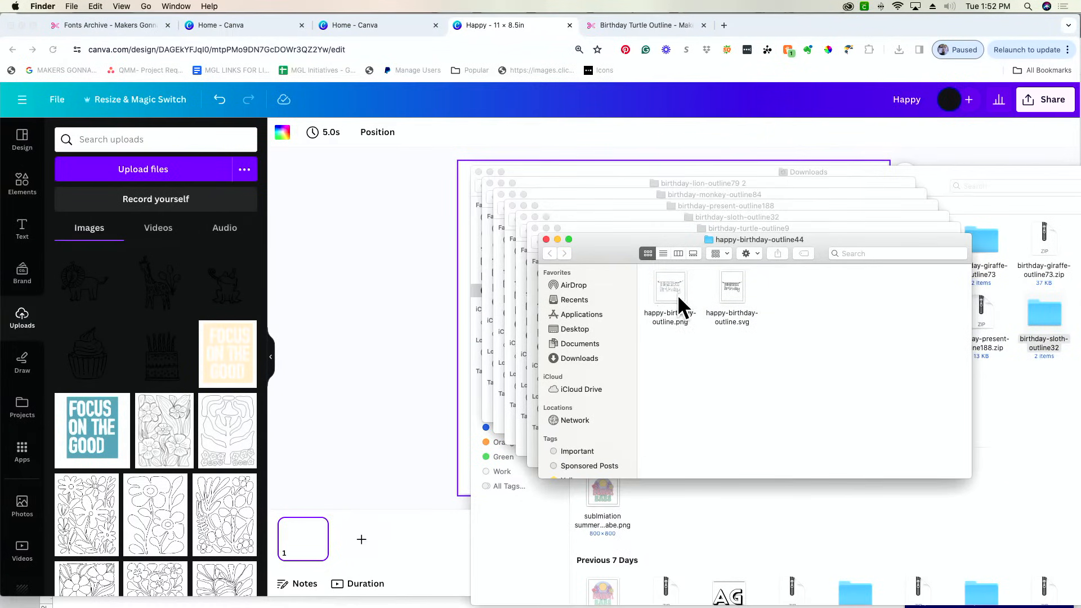
{"action": "left_click_drag", "start_coordinate": [677, 295], "coordinate": [150, 309]}
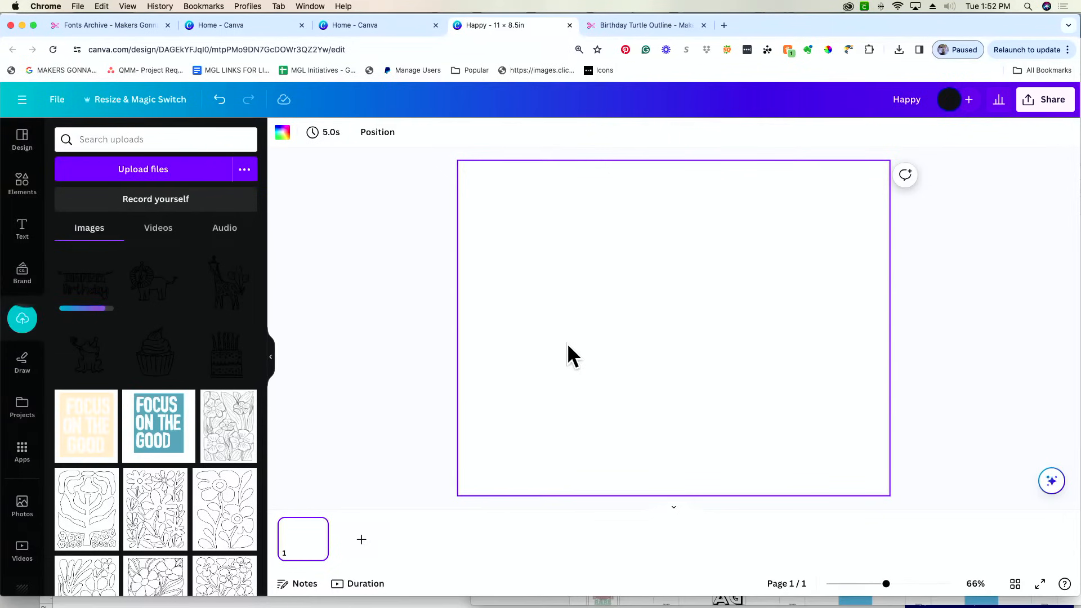
- Switch back to Finder, close the happy-birthday-outline44 window, and upload birthday-turtle-outline.png to the Canva uploads
{"action": "key", "text": "super+Tab"}
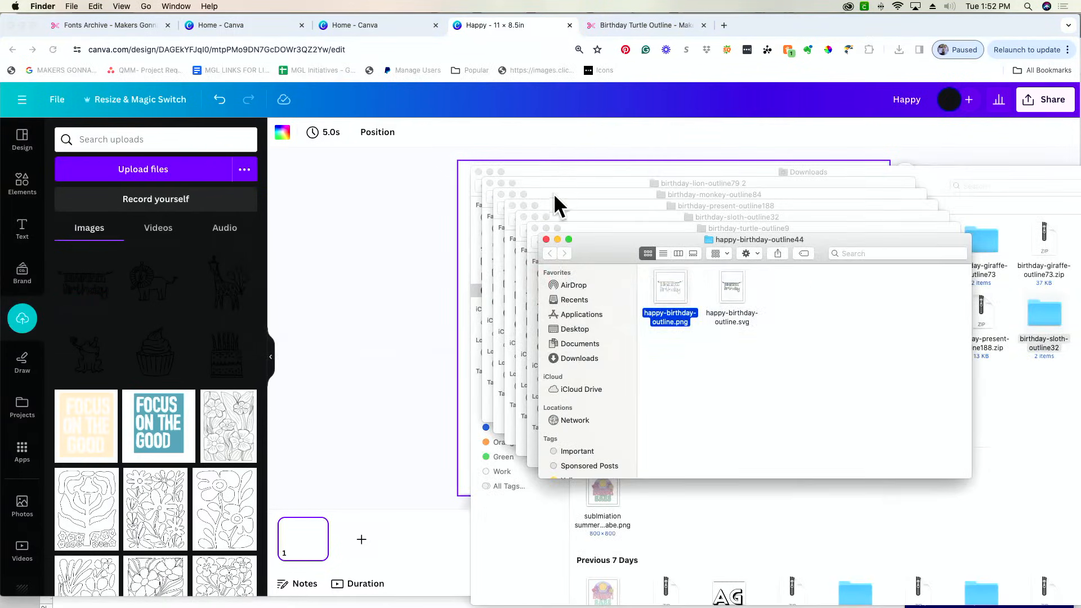
{"action": "left_click", "coordinate": [546, 239]}
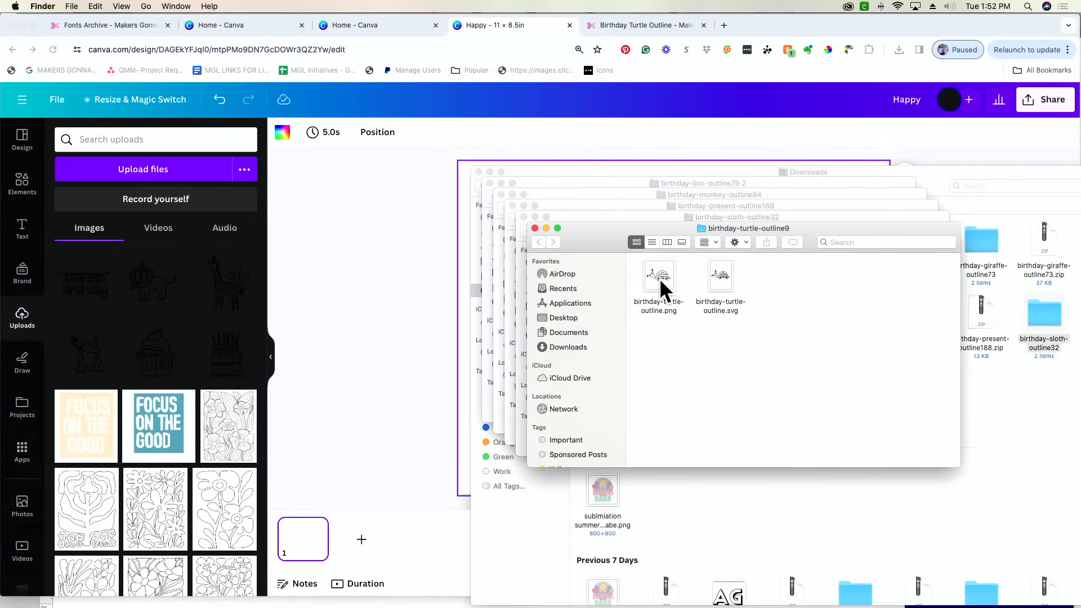
{"action": "left_click_drag", "start_coordinate": [659, 278], "coordinate": [192, 300]}
{"action": "left_click", "coordinate": [681, 332]}
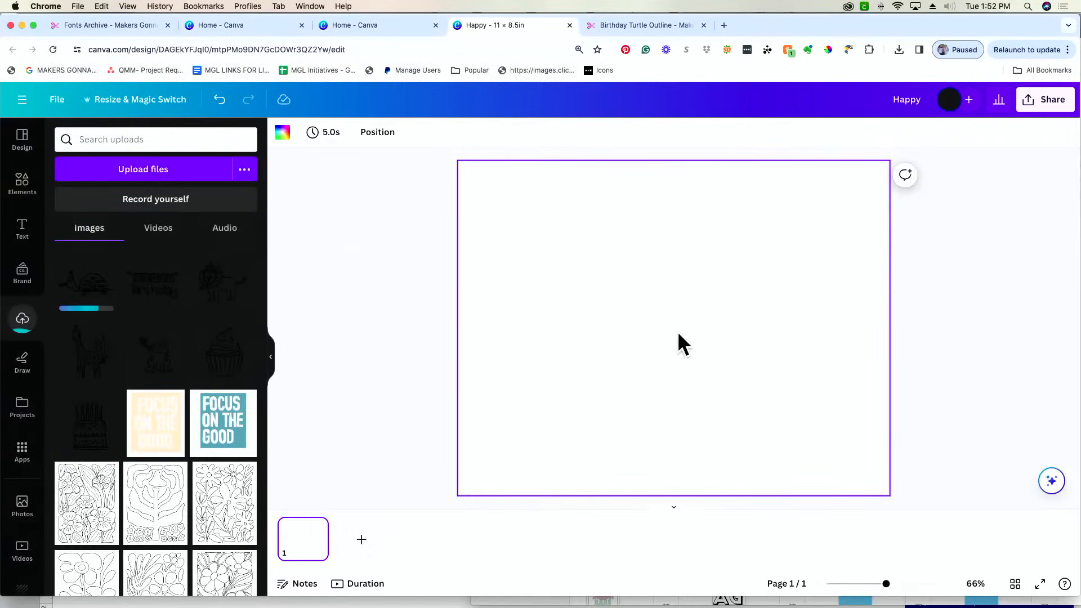
{"action": "key", "text": "super+Tab"}
{"action": "left_click", "coordinate": [677, 338]}
{"action": "key", "text": "super+Tab"}
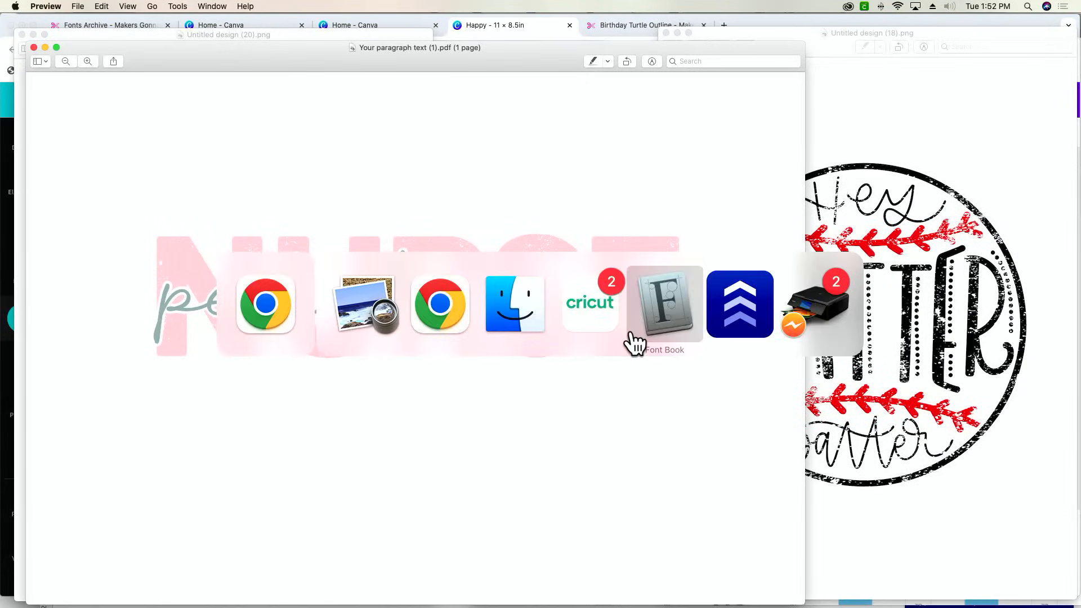
{"action": "left_click", "coordinate": [529, 322]}
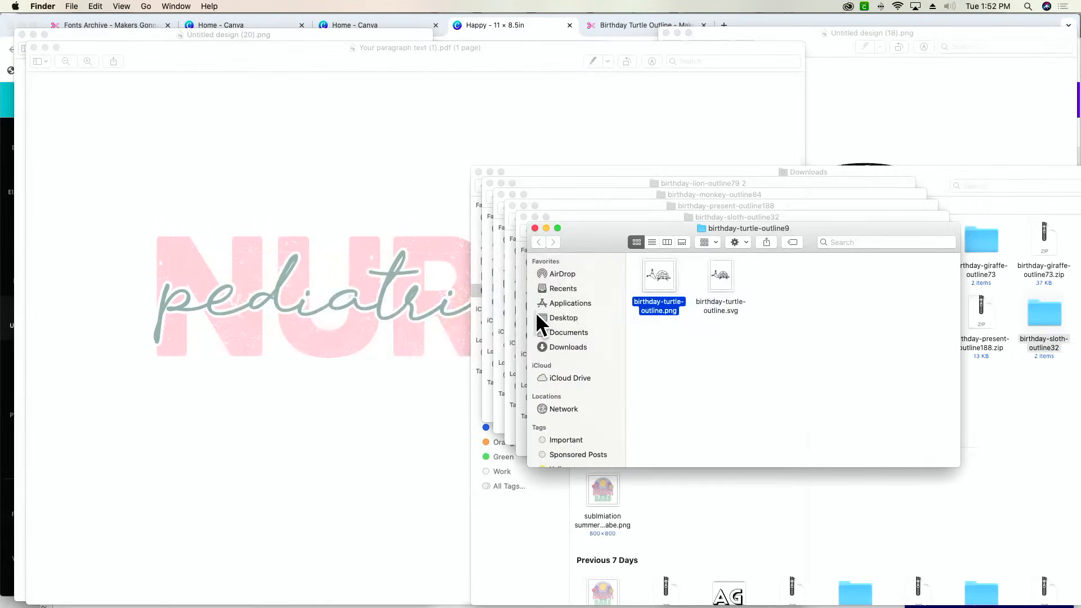
{"action": "key", "text": "super+Tab"}
{"action": "left_click", "coordinate": [507, 324]}
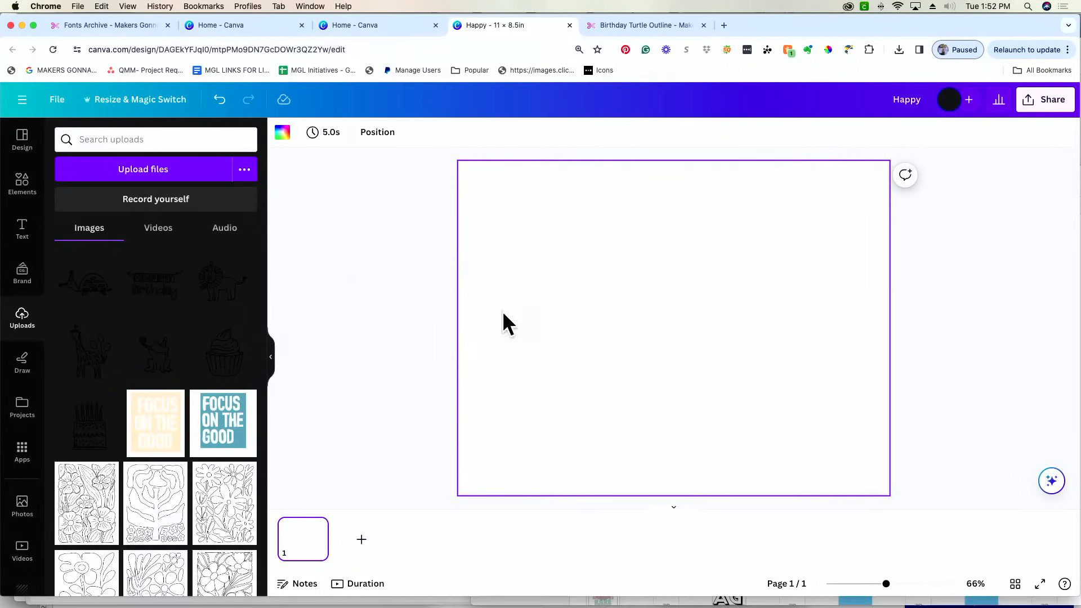
- Close the turtle and sloth folder windows in Finder while uploading birthday-sloth-outline.png and birthday-present-outline-1.png to the Canva uploads
{"action": "key", "text": "super+Tab"}
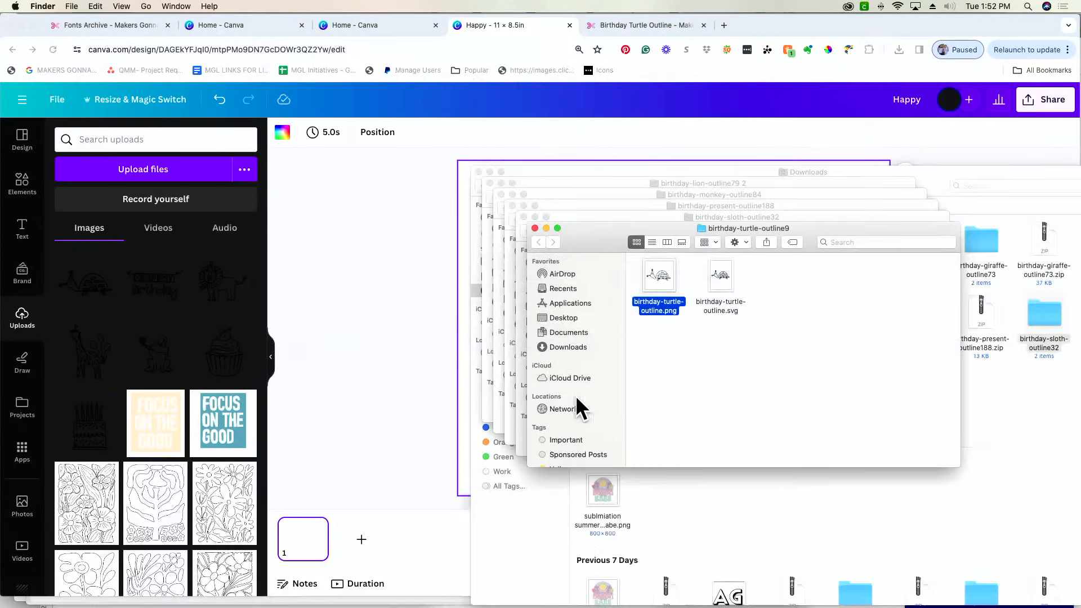
{"action": "left_click", "coordinate": [535, 228]}
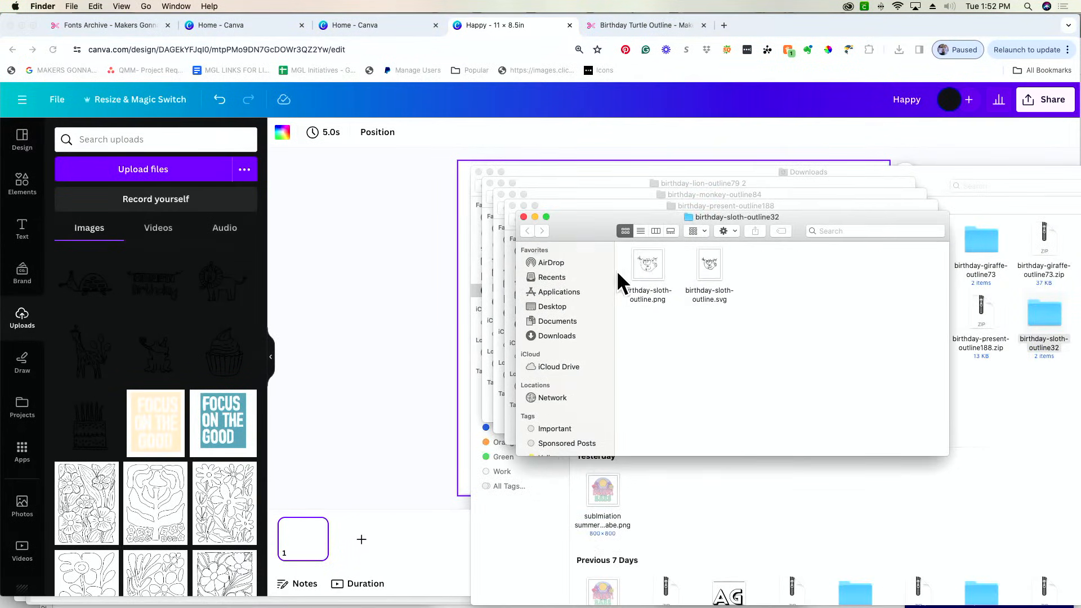
{"action": "left_click_drag", "start_coordinate": [644, 265], "coordinate": [107, 320]}
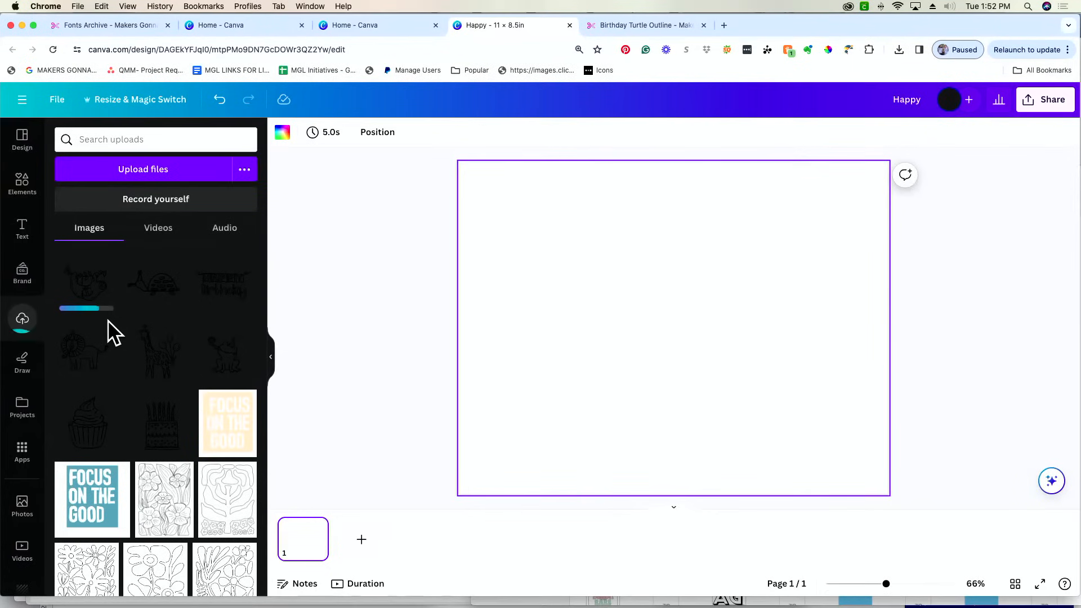
{"action": "key", "text": "super+Tab"}
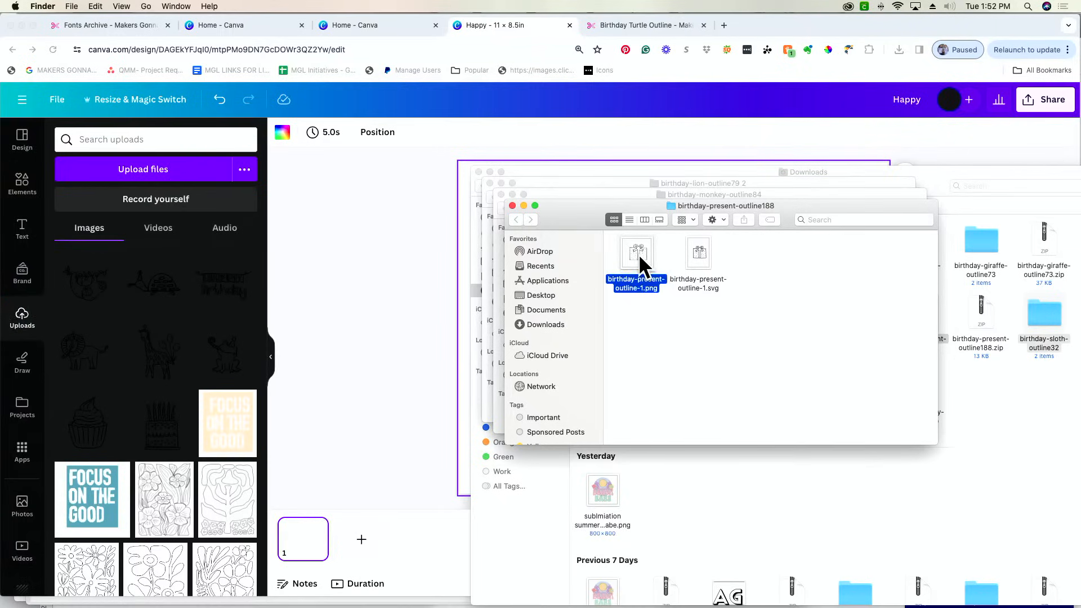
{"action": "left_click_drag", "start_coordinate": [638, 255], "coordinate": [200, 299]}
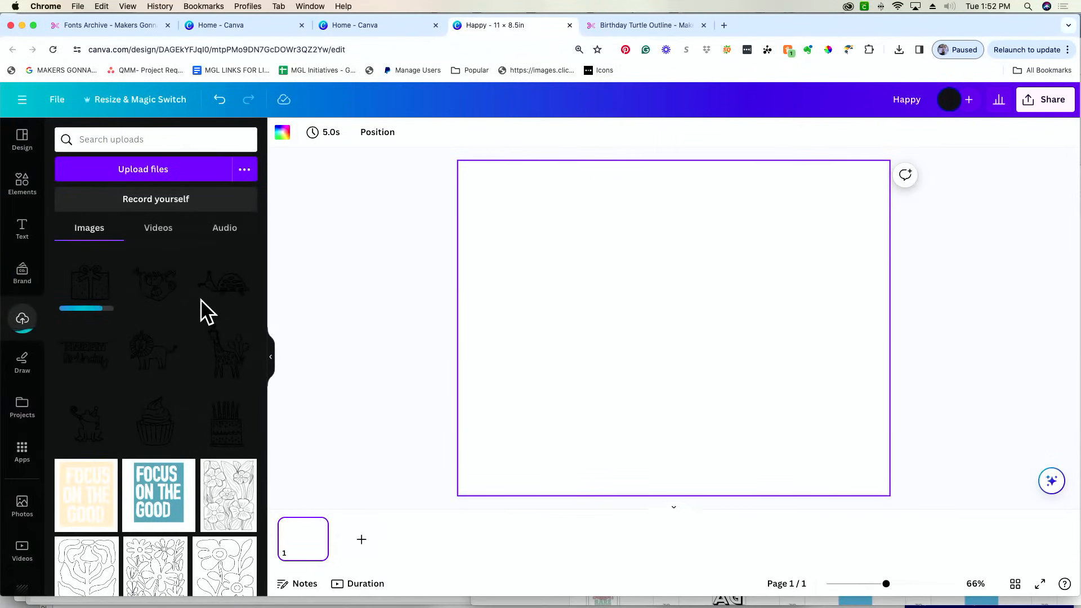
- Upload birthday-monkey-outline.png and birthday-lion-outline.png from Finder to the Canva uploads, closing the present and monkey folder windows
{"action": "key", "text": "super+Tab"}
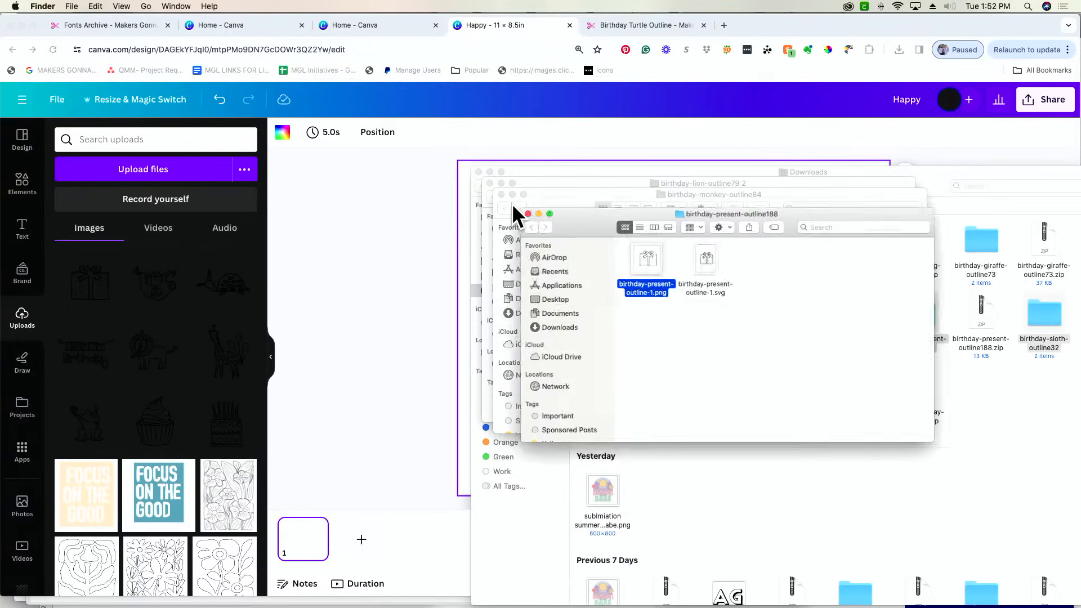
{"action": "left_click", "coordinate": [511, 205]}
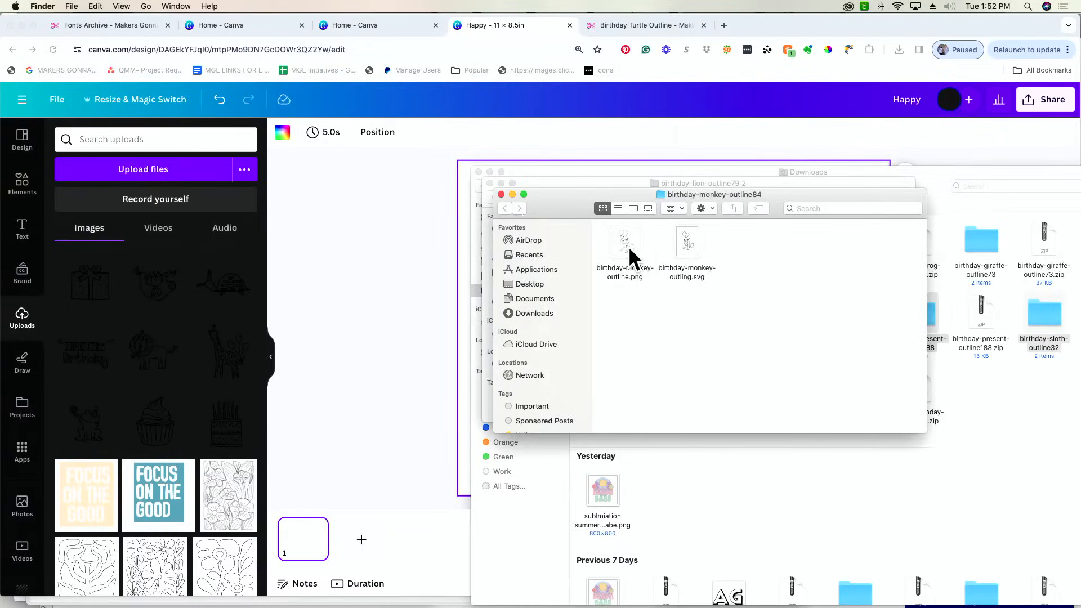
{"action": "left_click_drag", "start_coordinate": [621, 242], "coordinate": [204, 306]}
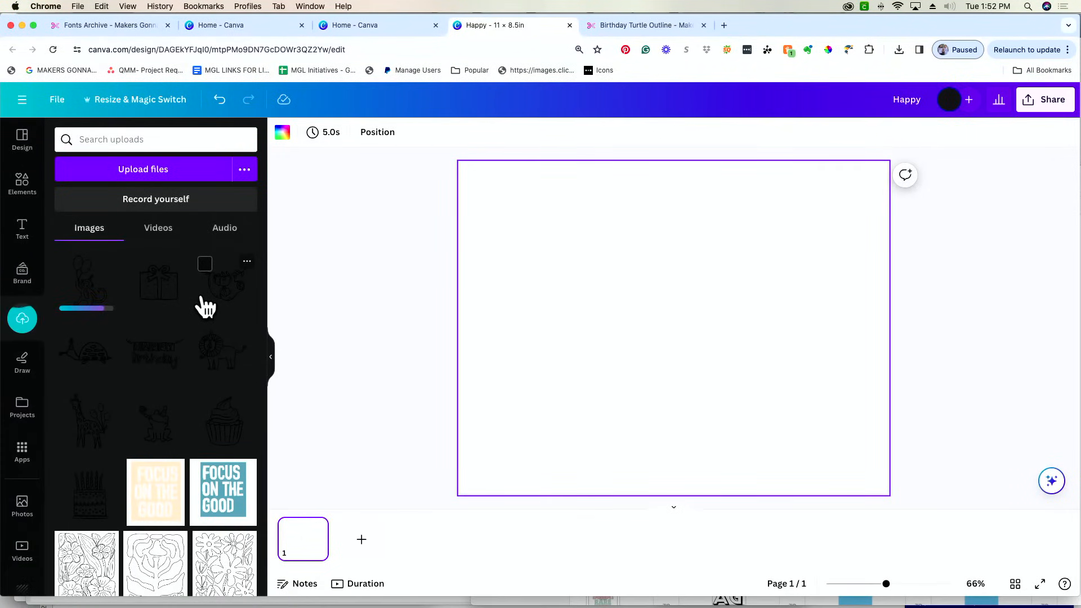
{"action": "key", "text": "super+Tab"}
{"action": "key", "text": "super+Tab"}
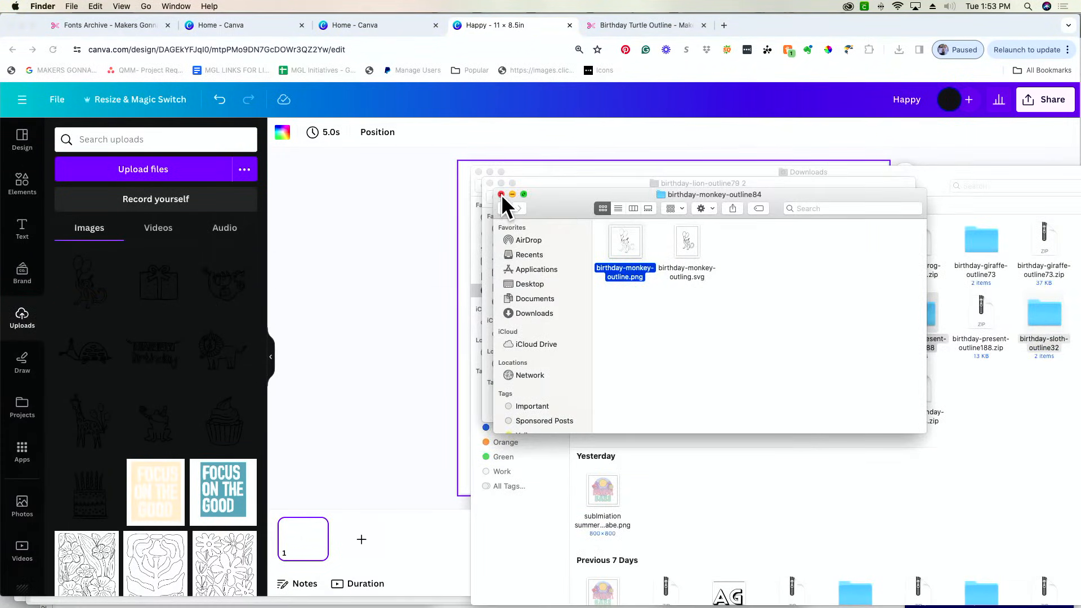
{"action": "left_click", "coordinate": [501, 195]}
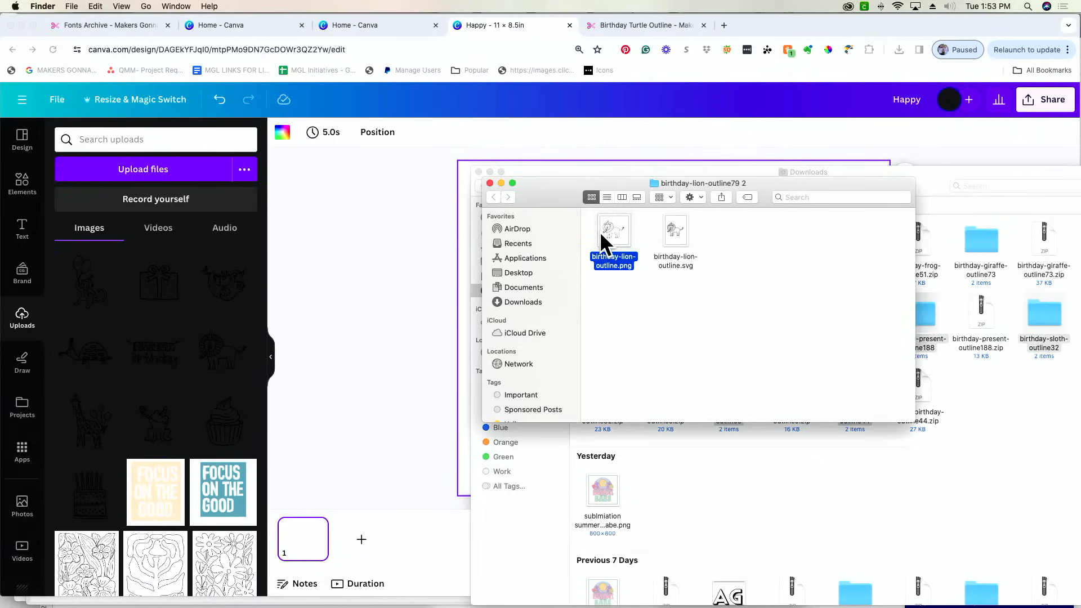
{"action": "left_click_drag", "start_coordinate": [613, 228], "coordinate": [157, 340]}
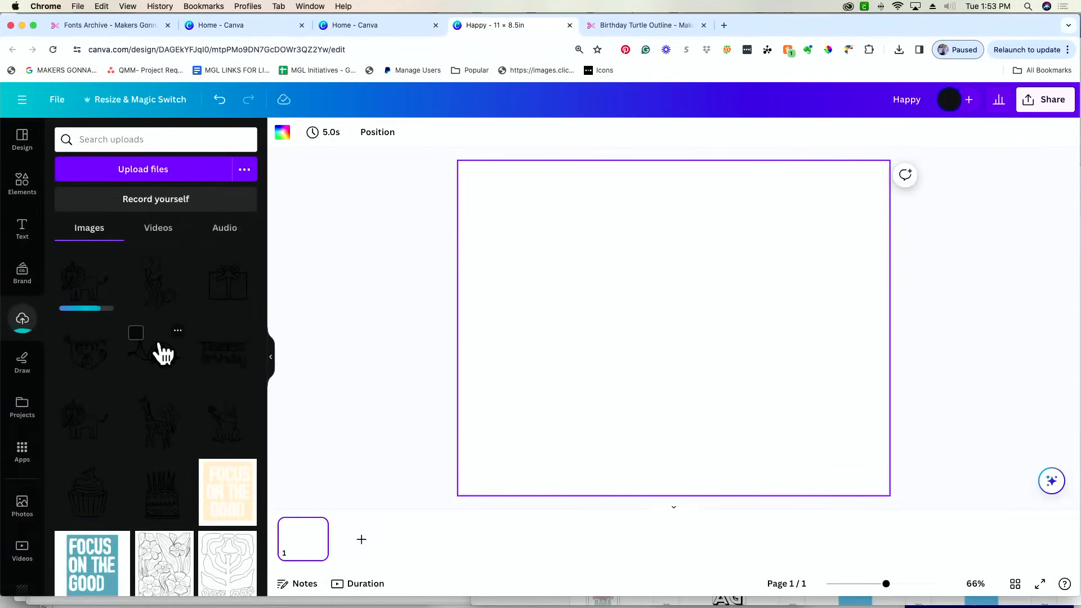
- Close the lion folder and Downloads windows in Finder, and place the lion and monkey outlines on the blank Canva page
{"action": "key", "text": "super+Tab"}
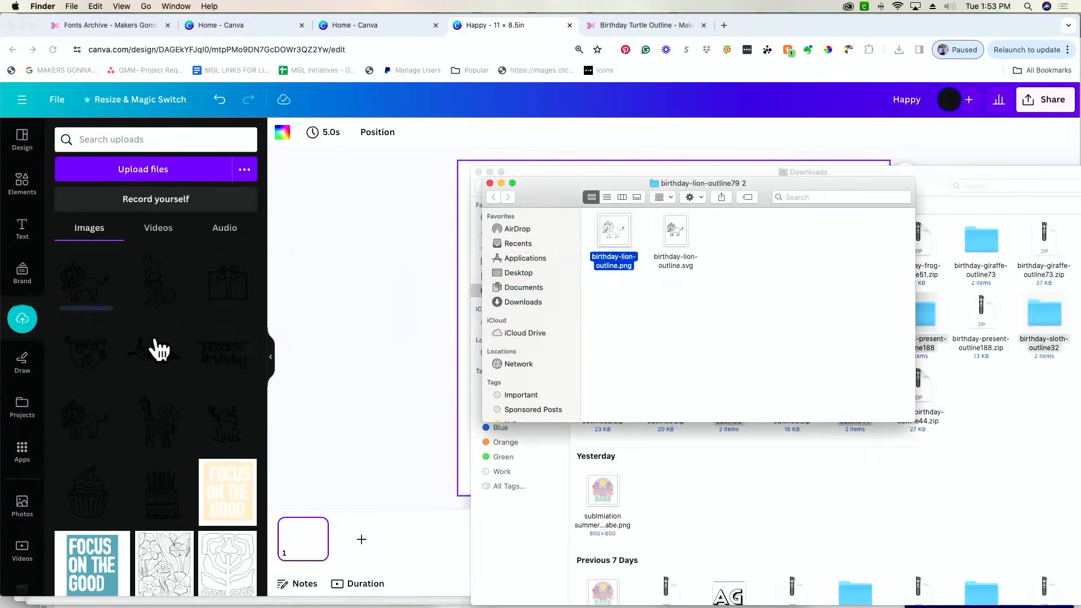
{"action": "left_click", "coordinate": [489, 182]}
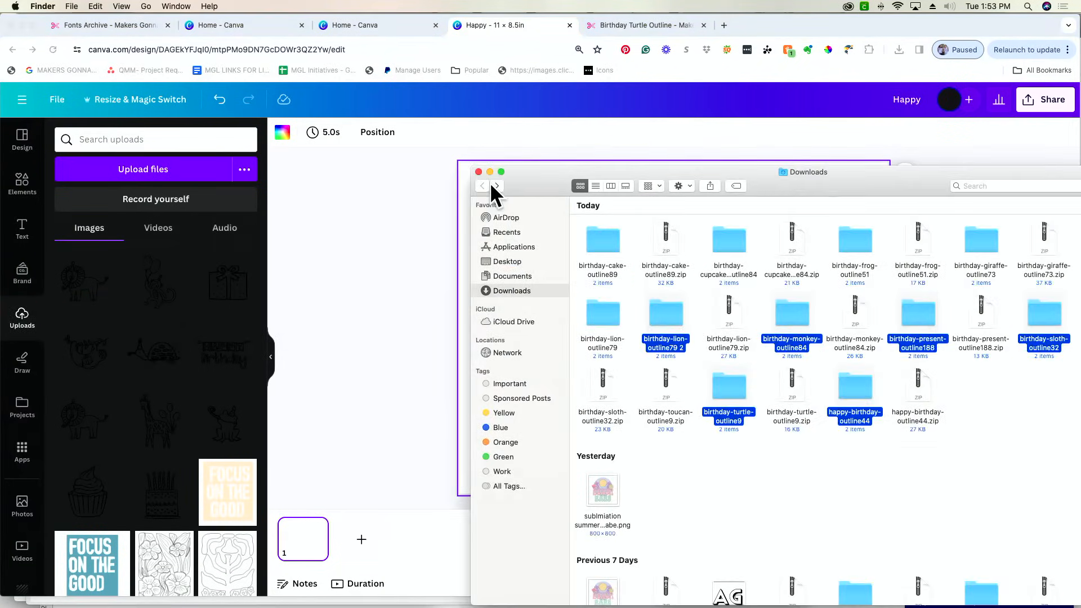
{"action": "left_click", "coordinate": [478, 171]}
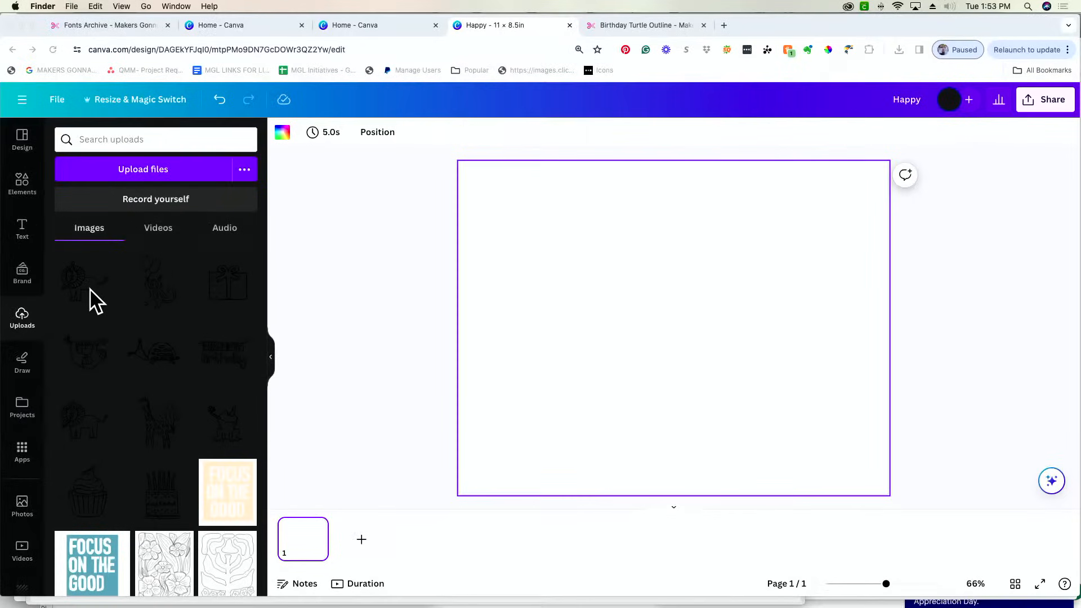
{"action": "left_click_drag", "start_coordinate": [80, 299], "coordinate": [575, 311]}
{"action": "left_click_drag", "start_coordinate": [144, 304], "coordinate": [504, 319]}
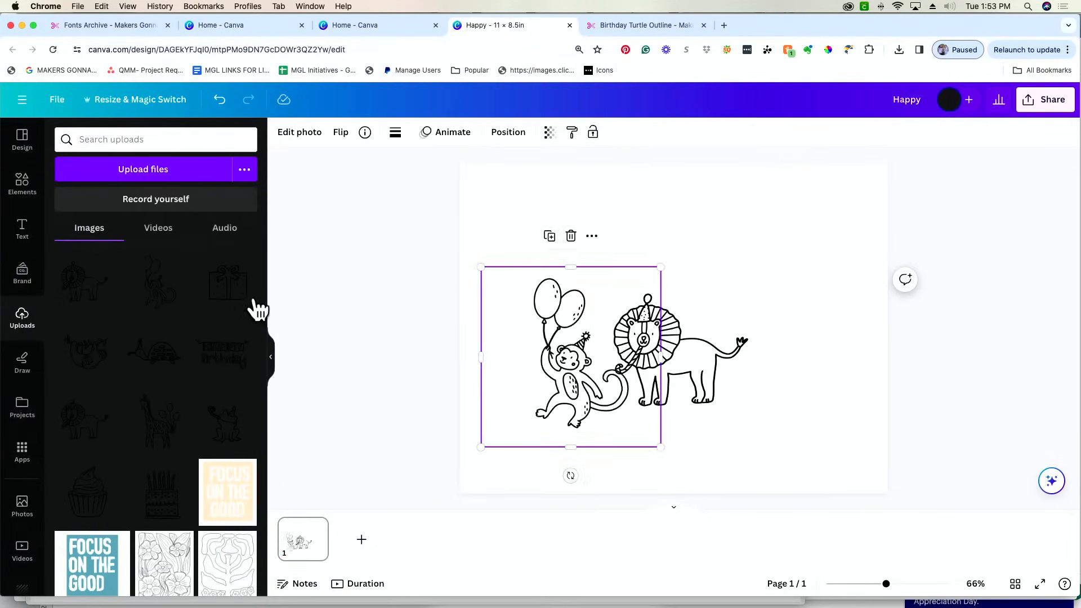
- Try to select the present, sloth, turtle, Happy Birthday, lion, giraffe and frog uploads and place them on the page together
{"action": "left_click", "coordinate": [206, 265]}
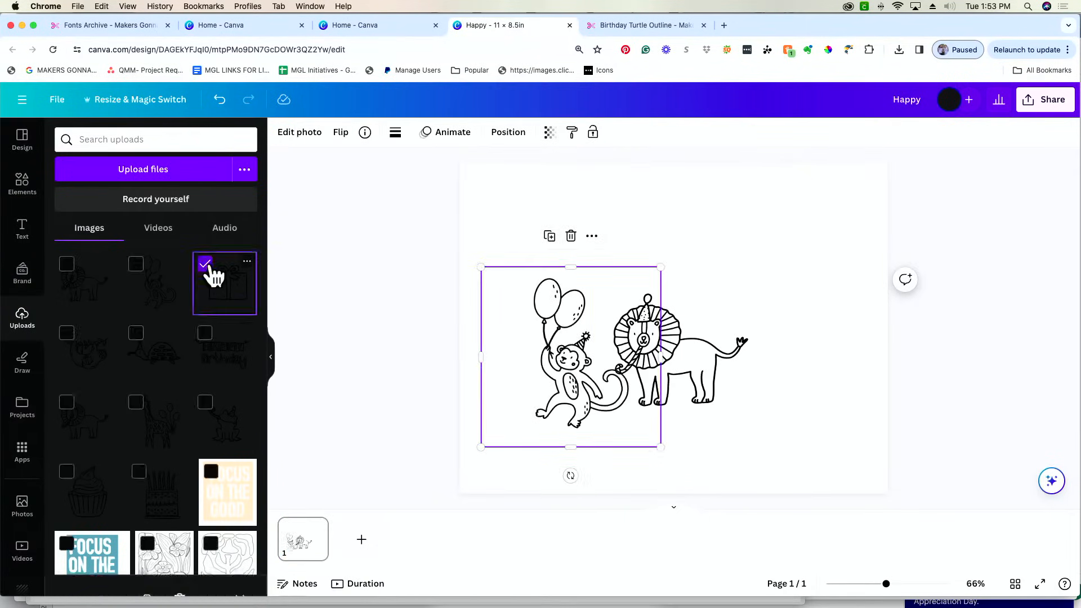
{"action": "left_click", "coordinate": [205, 332]}
{"action": "key", "text": "Escape"}
{"action": "left_click", "coordinate": [67, 333]}
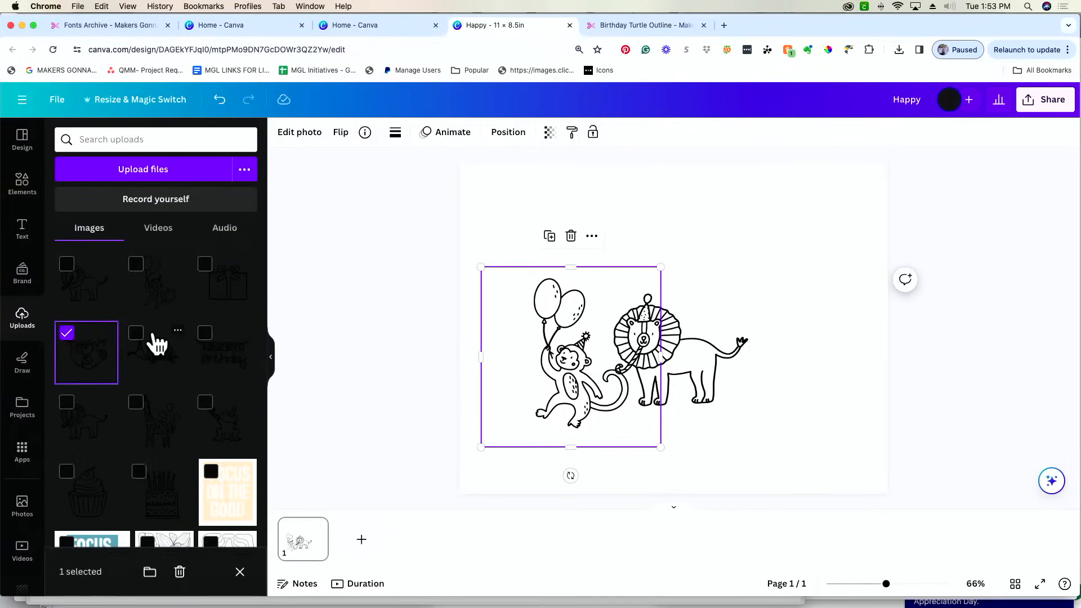
{"action": "left_click", "coordinate": [136, 334]}
{"action": "left_click", "coordinate": [205, 333]}
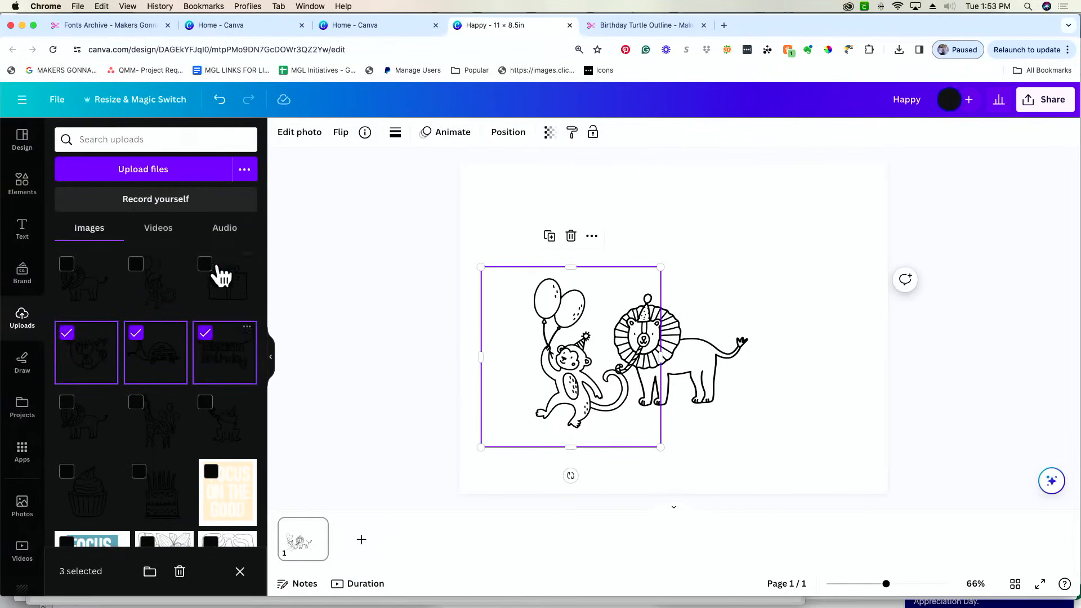
{"action": "left_click", "coordinate": [207, 265]}
{"action": "left_click", "coordinate": [205, 402]}
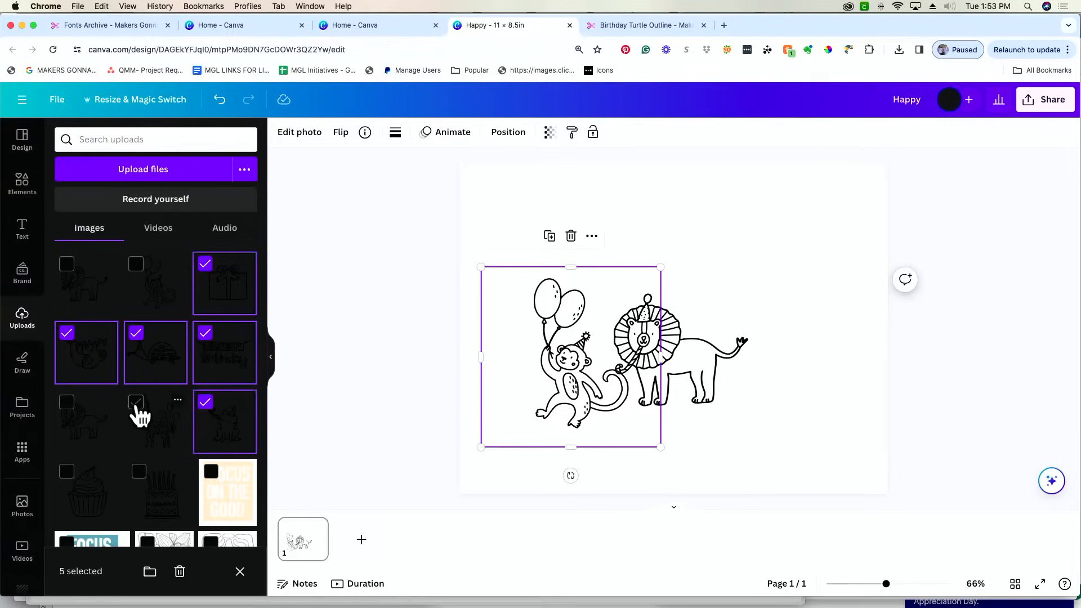
{"action": "left_click", "coordinate": [135, 401]}
{"action": "left_click", "coordinate": [66, 402]}
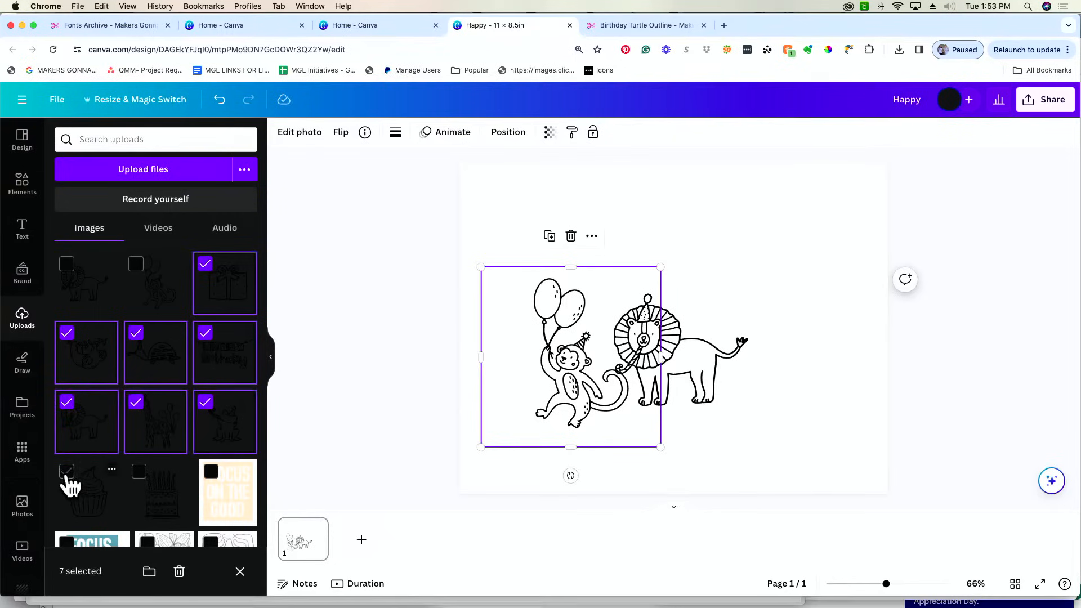
{"action": "left_click_drag", "start_coordinate": [149, 445], "coordinate": [718, 442]}
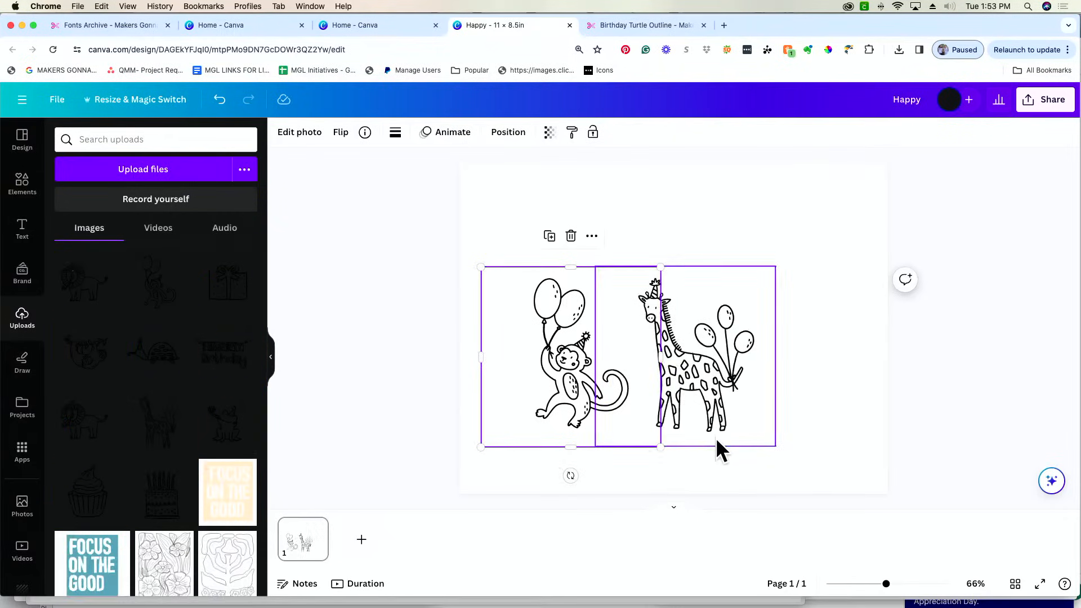
- Add the present, sloth, turtle, Happy Birthday, lion, giraffe, frog, cupcake and cake uploads to the page one by one
{"action": "left_click", "coordinate": [214, 287]}
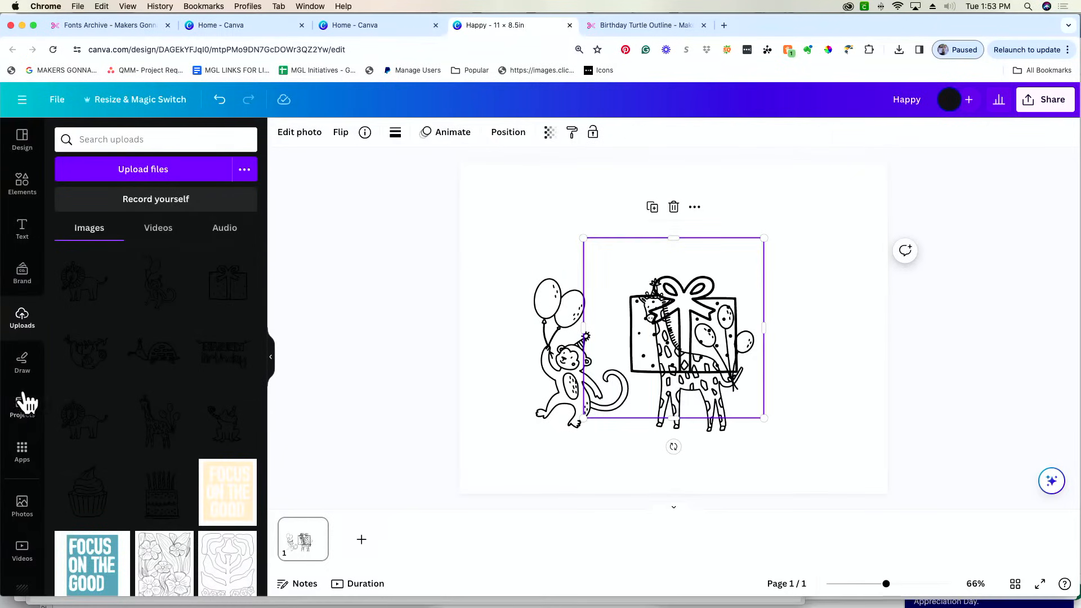
{"action": "left_click", "coordinate": [78, 368]}
{"action": "left_click", "coordinate": [150, 362]}
{"action": "left_click", "coordinate": [235, 366]}
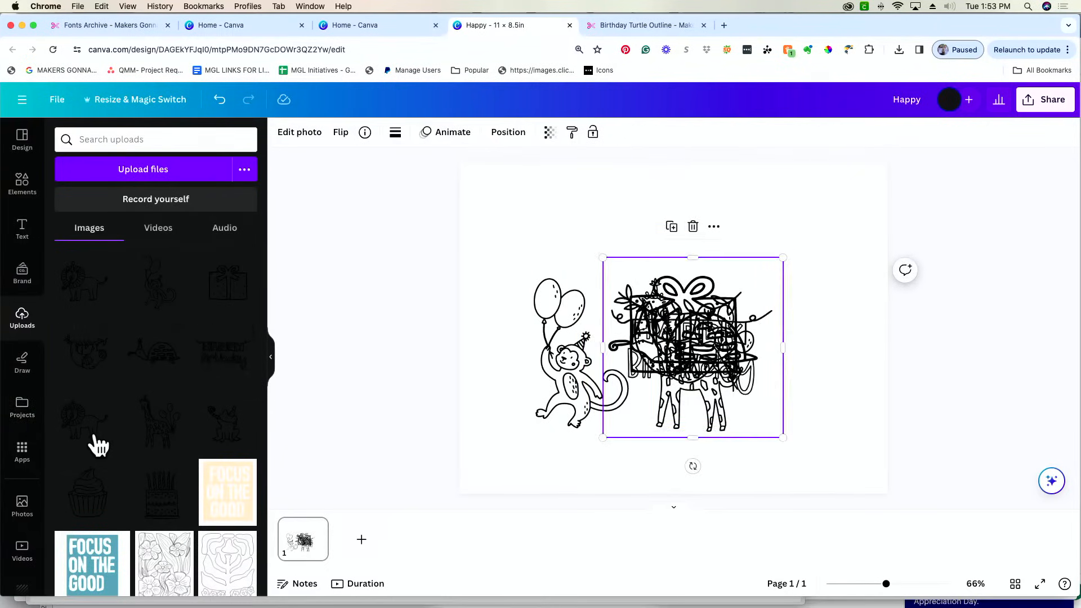
{"action": "left_click", "coordinate": [93, 440]}
{"action": "left_click", "coordinate": [150, 434]}
{"action": "left_click", "coordinate": [234, 437]}
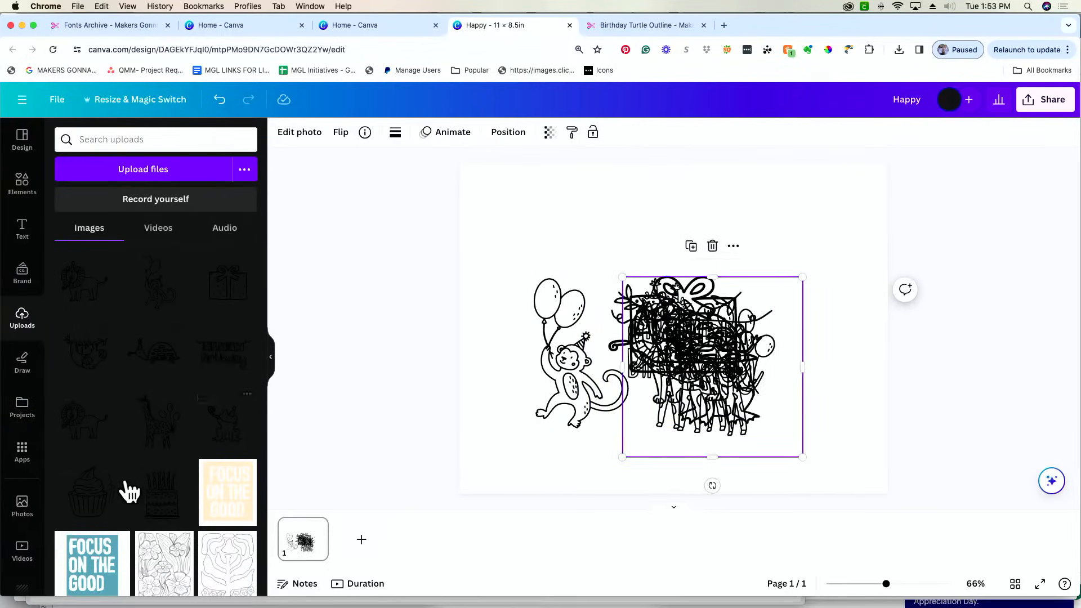
{"action": "left_click", "coordinate": [92, 495]}
{"action": "left_click", "coordinate": [162, 498]}
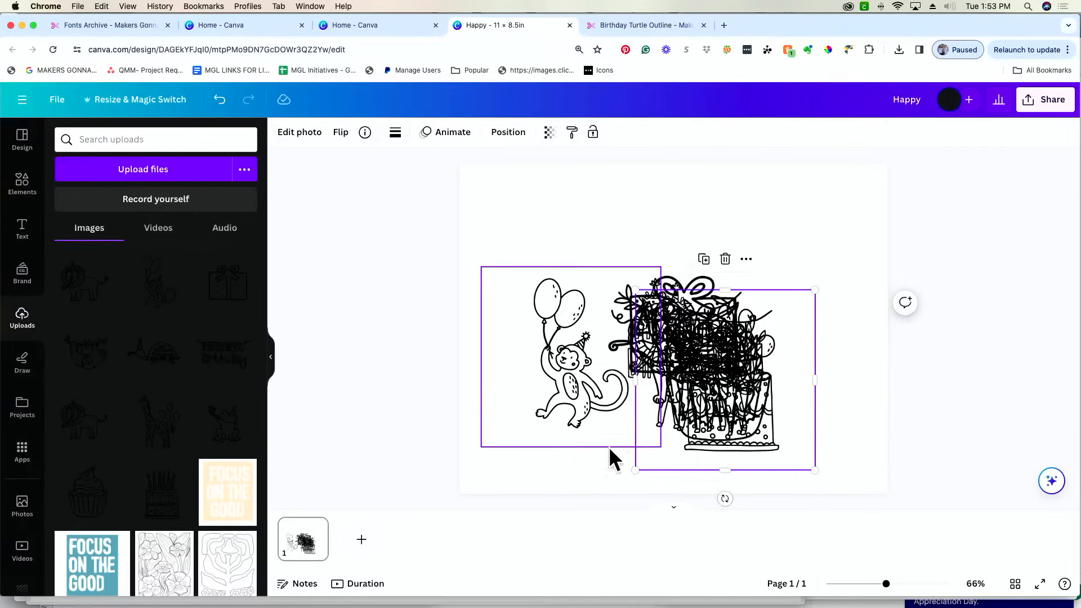
- Shrink the cake and cupcake outlines, placing the cake at the page's upper right and the cupcake at its lower right
{"action": "left_click_drag", "start_coordinate": [748, 419], "coordinate": [798, 333]}
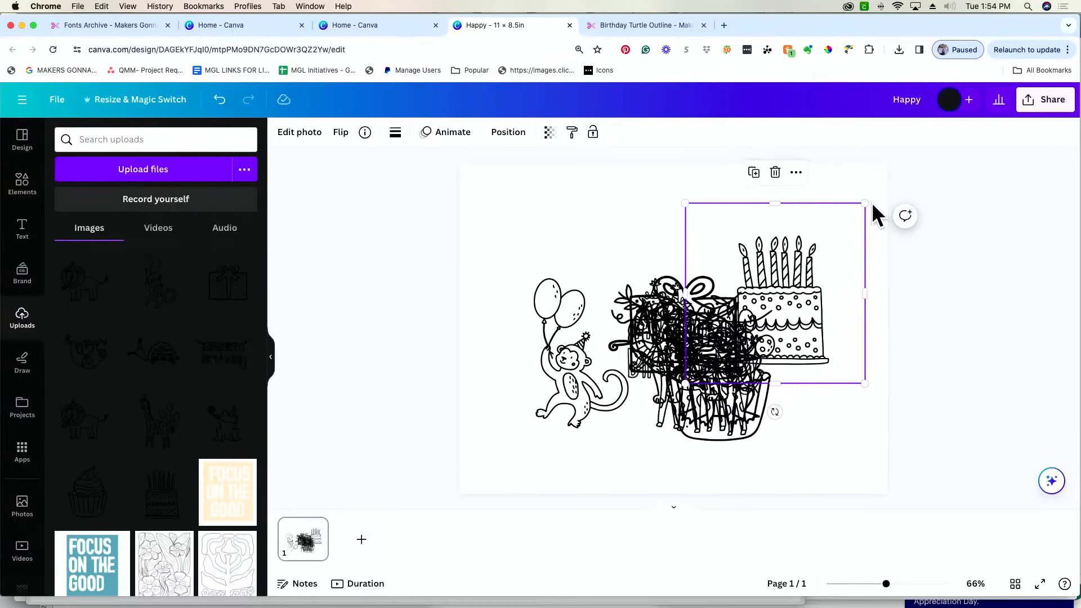
{"action": "left_click_drag", "start_coordinate": [866, 207], "coordinate": [808, 259]}
{"action": "left_click_drag", "start_coordinate": [787, 295], "coordinate": [842, 234]}
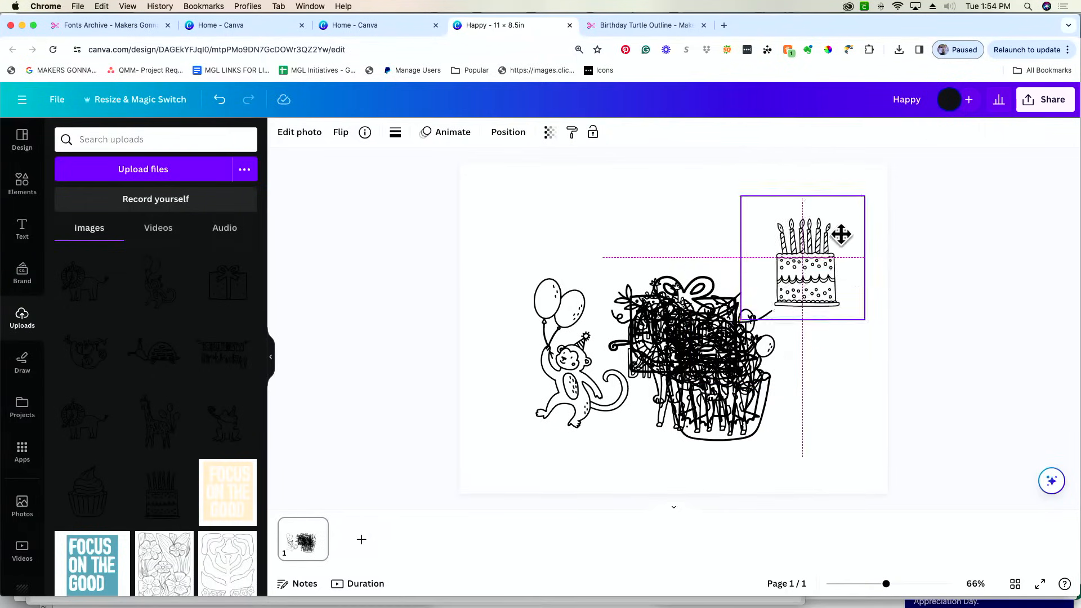
{"action": "left_click", "coordinate": [746, 401]}
{"action": "left_click_drag", "start_coordinate": [746, 401], "coordinate": [802, 418]}
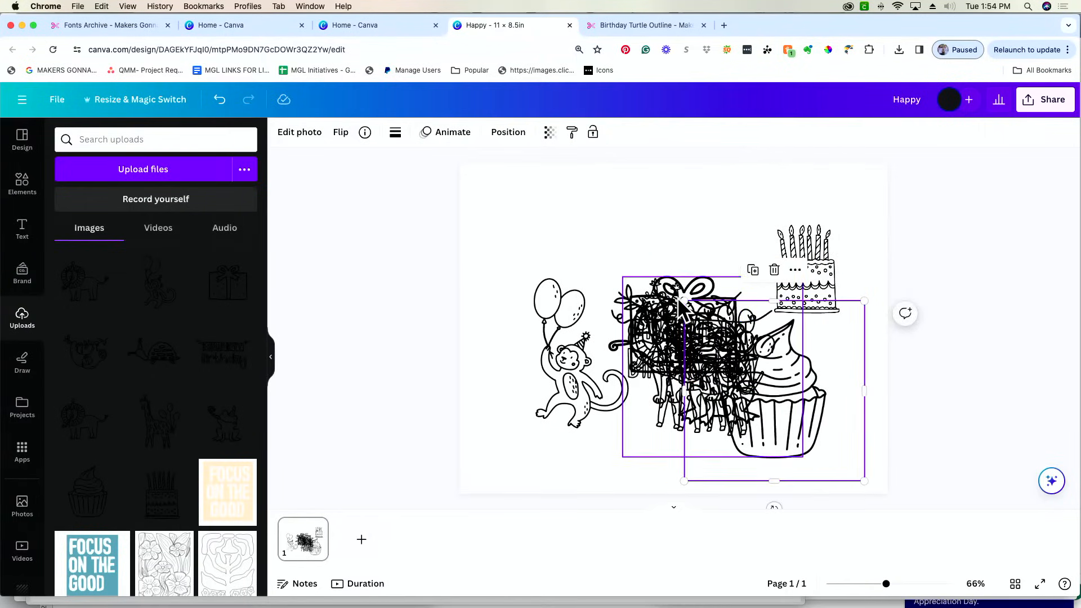
{"action": "left_click_drag", "start_coordinate": [684, 302], "coordinate": [774, 370]}
- Shrink the frog and one giraffe outline, placing the frog at the page's upper left and the giraffe near the top centre
{"action": "left_click_drag", "start_coordinate": [649, 301], "coordinate": [489, 208]}
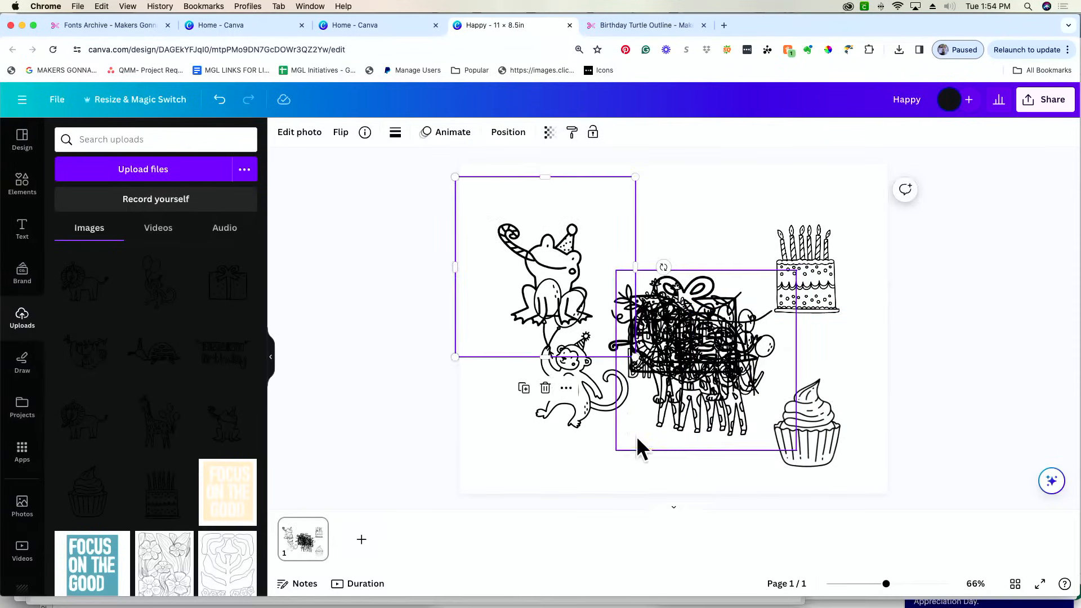
{"action": "mouse_move", "coordinate": [635, 356]}
{"action": "left_mouse_down"}
{"action": "mouse_move", "coordinate": [574, 296]}
{"action": "mouse_move", "coordinate": [627, 316]}
{"action": "mouse_move", "coordinate": [603, 248]}
{"action": "left_mouse_up"}
{"action": "left_click_drag", "start_coordinate": [741, 169], "coordinate": [684, 234]}
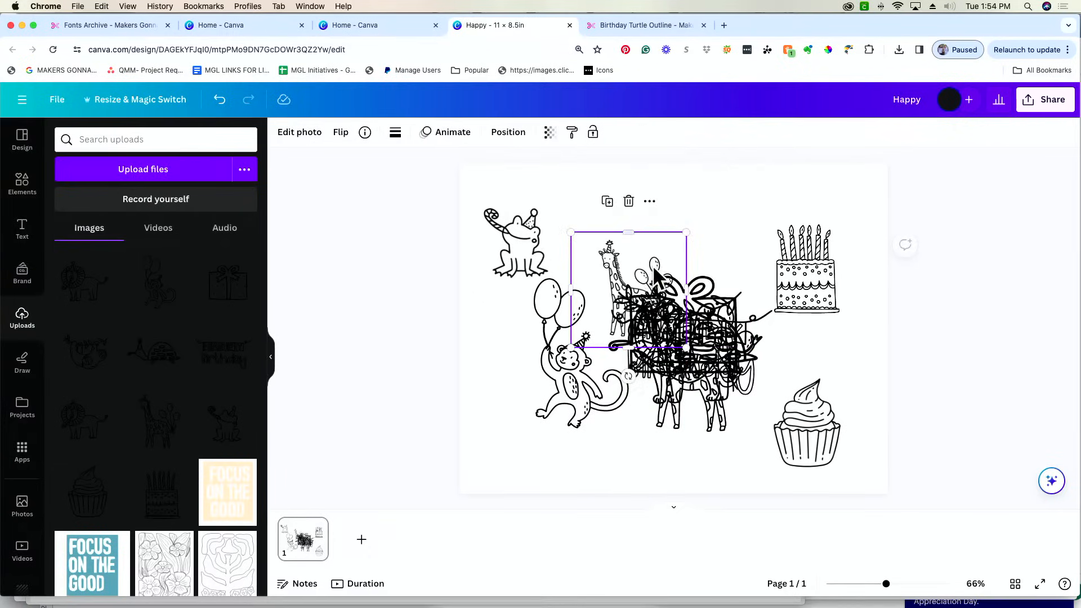
{"action": "left_click_drag", "start_coordinate": [655, 270], "coordinate": [661, 219]}
- Shrink the lion outline and place it in the lower left corner of the page
{"action": "left_click_drag", "start_coordinate": [727, 352], "coordinate": [546, 383]}
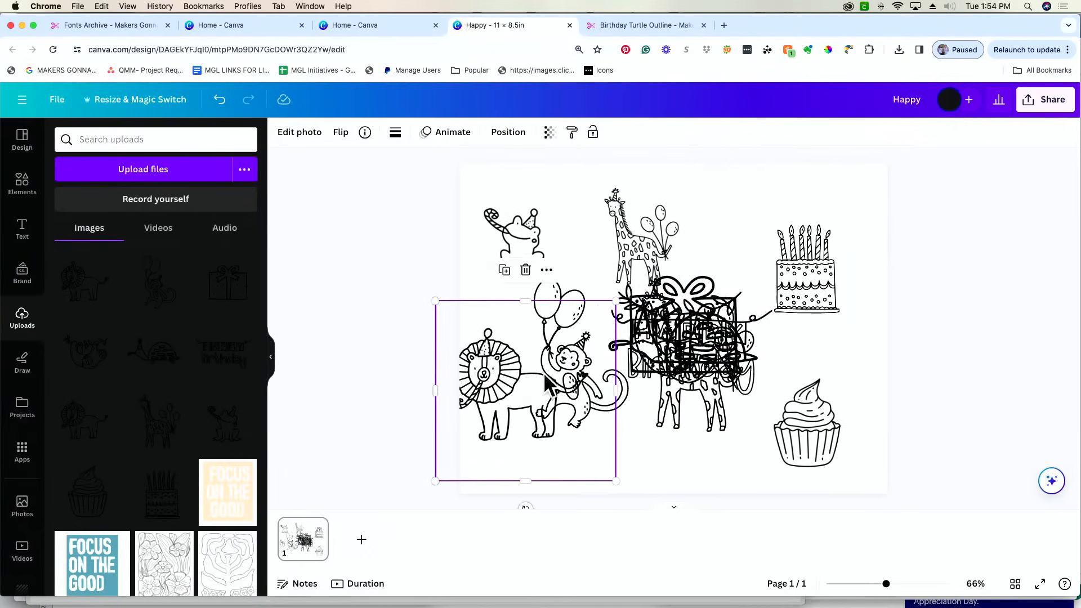
{"action": "left_click_drag", "start_coordinate": [618, 305], "coordinate": [527, 394]}
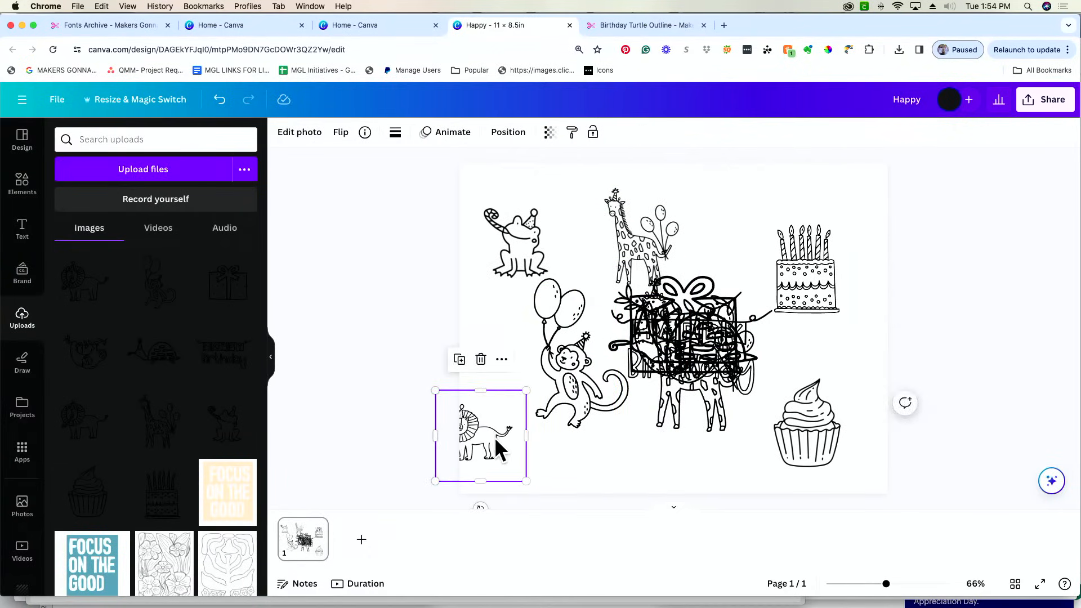
{"action": "left_click_drag", "start_coordinate": [500, 447], "coordinate": [523, 460]}
- Move Happy Birthday to the page's upper right, and shrink the turtle at the bottom centre and the sloth above the cupcake
{"action": "left_click_drag", "start_coordinate": [723, 321], "coordinate": [725, 404]}
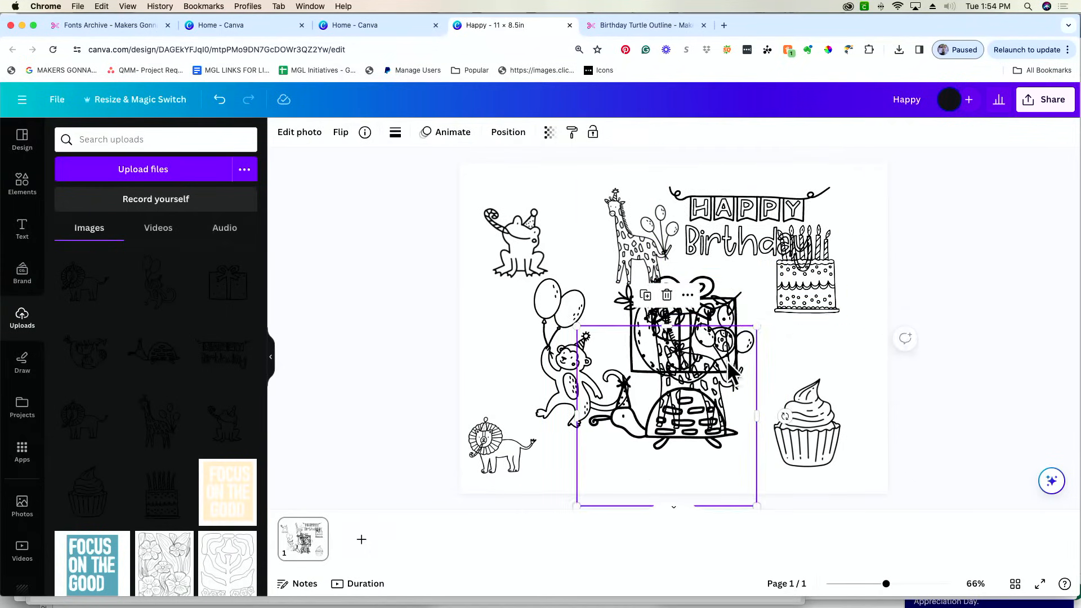
{"action": "left_click_drag", "start_coordinate": [755, 327], "coordinate": [741, 369]}
{"action": "left_click_drag", "start_coordinate": [834, 265], "coordinate": [784, 315]}
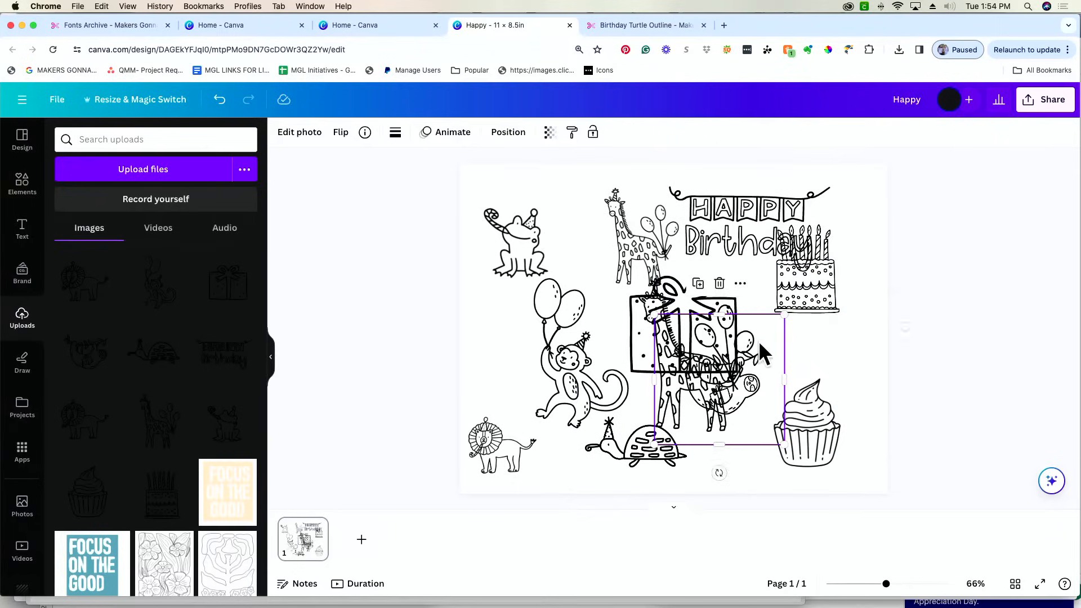
{"action": "left_click_drag", "start_coordinate": [719, 384], "coordinate": [763, 365]}
- Delete the large duplicate giraffe, and shrink the present and place it between the monkey and the sloth
{"action": "left_click_drag", "start_coordinate": [646, 325], "coordinate": [510, 327]}
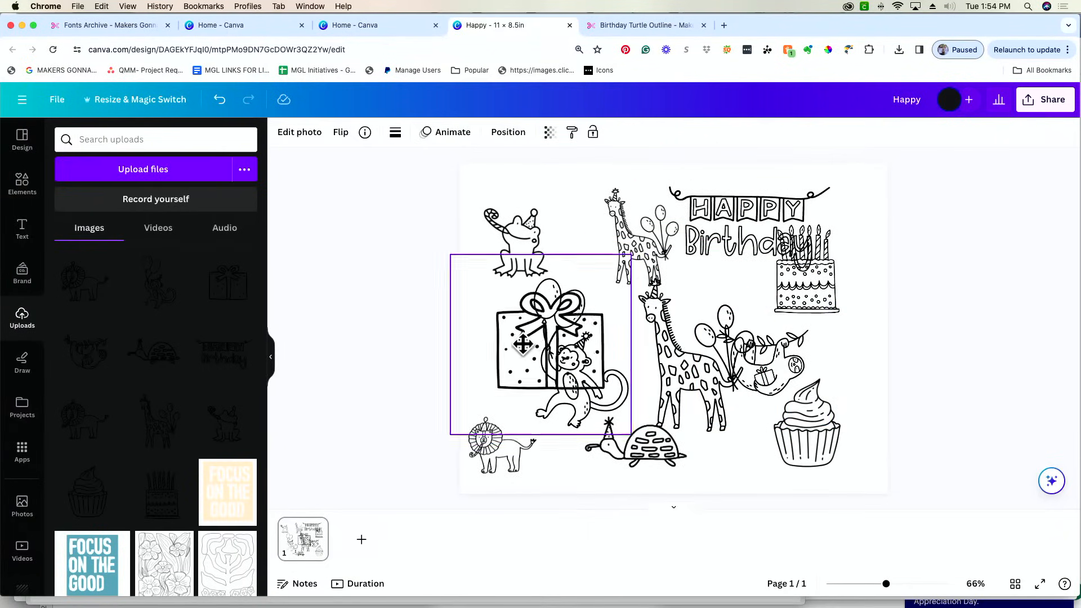
{"action": "left_click", "coordinate": [667, 369]}
{"action": "key", "text": "Delete"}
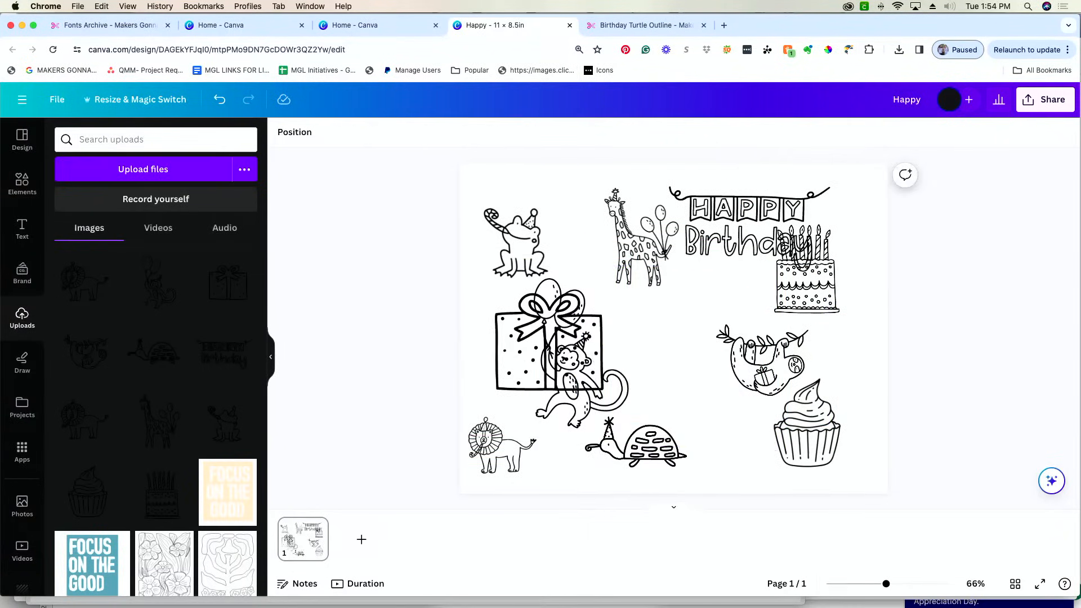
{"action": "left_click_drag", "start_coordinate": [563, 345], "coordinate": [698, 370]}
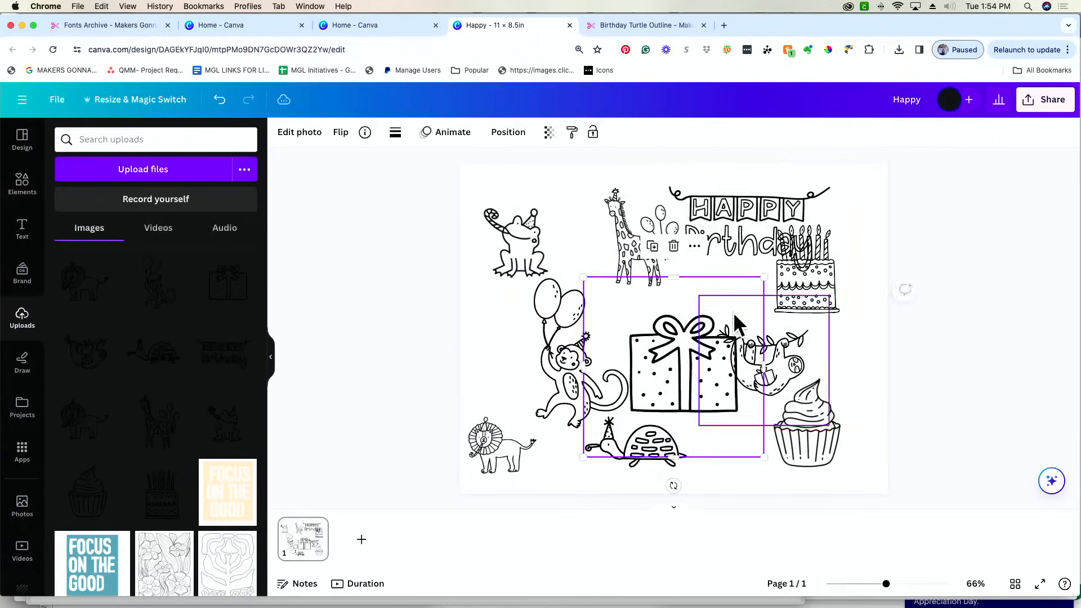
{"action": "left_click_drag", "start_coordinate": [764, 280], "coordinate": [692, 319]}
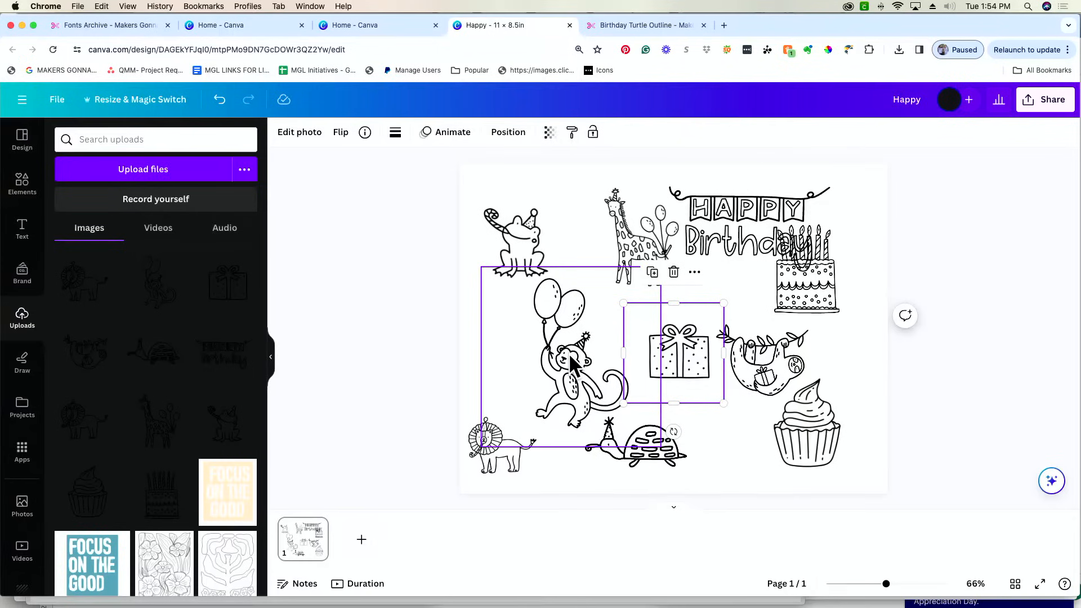
- Move the cupcake closer to the page's lower right corner and the turtle directly beside it
{"action": "left_click_drag", "start_coordinate": [800, 425], "coordinate": [826, 436]}
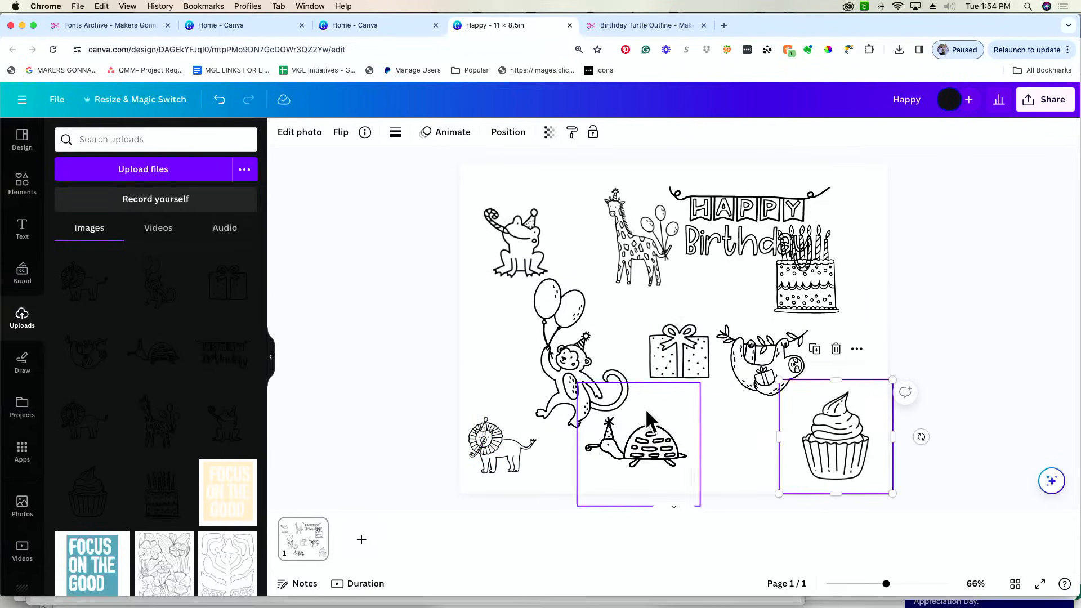
{"action": "left_click_drag", "start_coordinate": [647, 420], "coordinate": [757, 433]}
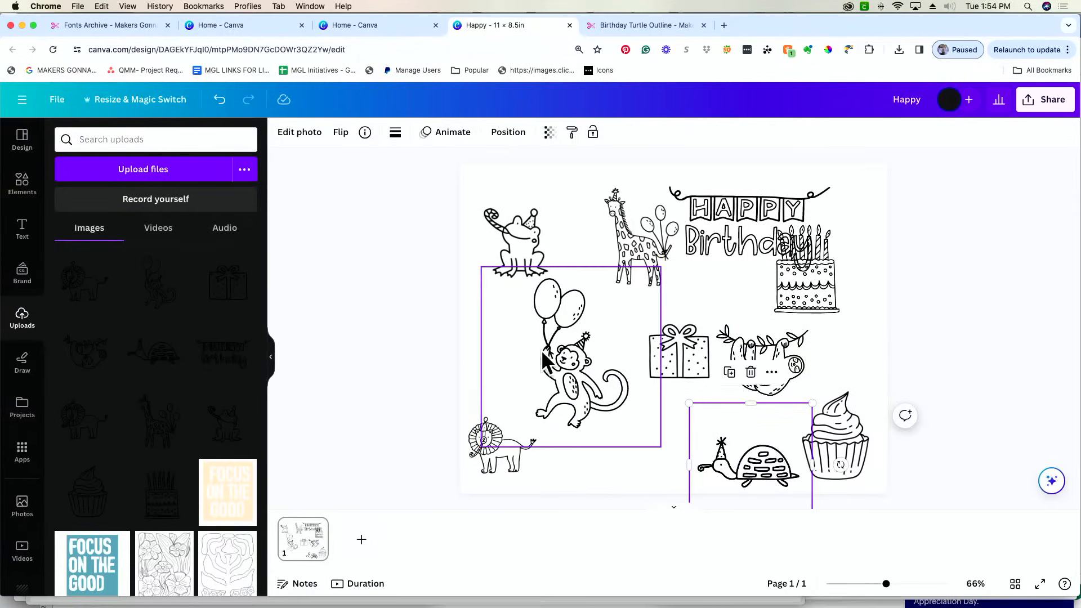
- Move the monkey to the page's left edge above the lion, and the present to the bottom between the lion and the turtle
{"action": "left_click_drag", "start_coordinate": [545, 363], "coordinate": [480, 370]}
{"action": "left_click_drag", "start_coordinate": [692, 366], "coordinate": [626, 460]}
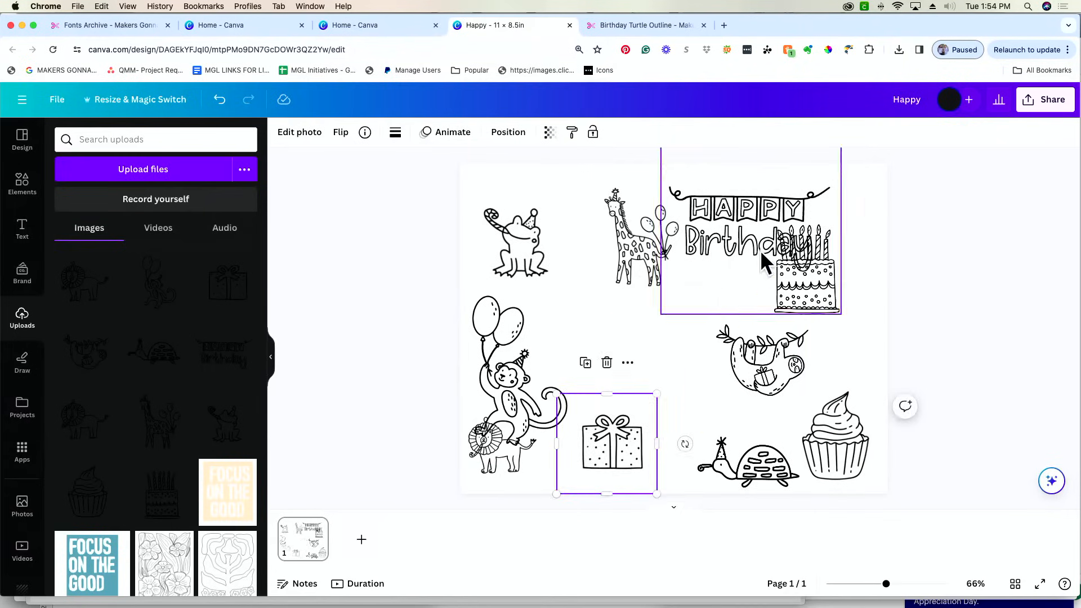
- Move Happy Birthday to the centre of the page and the giraffe to the right edge above the cupcake
{"action": "left_click_drag", "start_coordinate": [736, 242], "coordinate": [644, 349]}
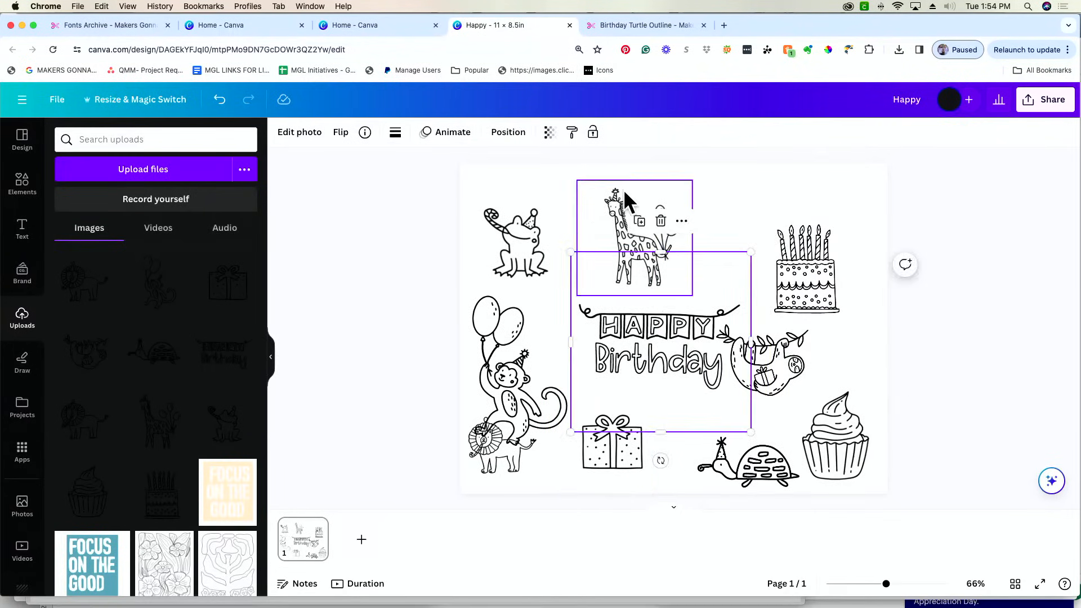
{"action": "left_click_drag", "start_coordinate": [623, 205], "coordinate": [858, 315]}
{"action": "left_click_drag", "start_coordinate": [666, 340], "coordinate": [683, 287]}
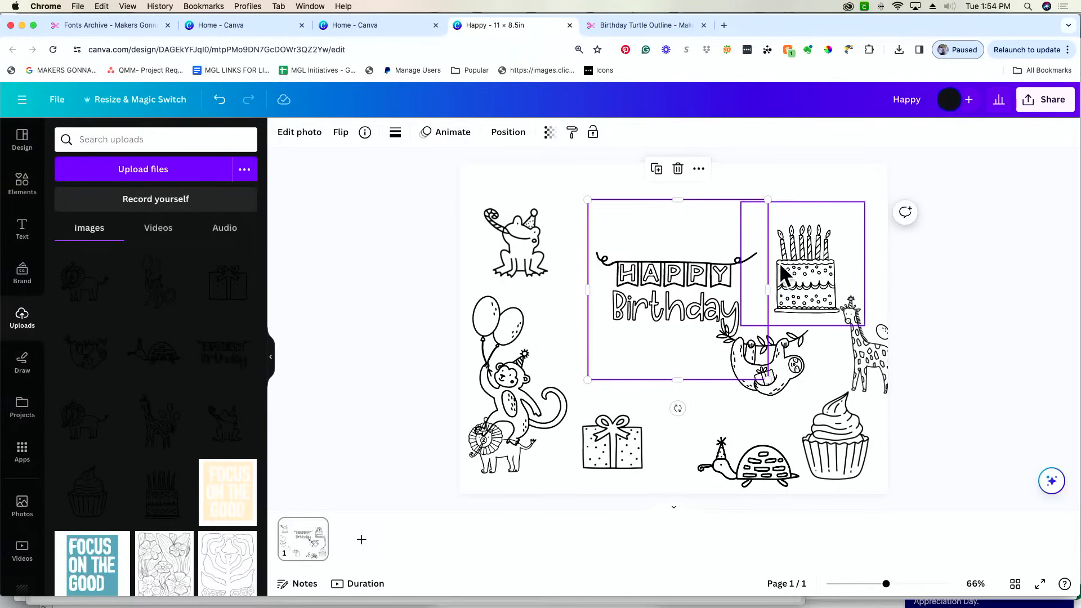
- Crop the empty space above and below Happy Birthday, then enlarge it and recentre it on the page
{"action": "left_click_drag", "start_coordinate": [677, 199], "coordinate": [678, 237]}
{"action": "left_click_drag", "start_coordinate": [683, 376], "coordinate": [684, 345]}
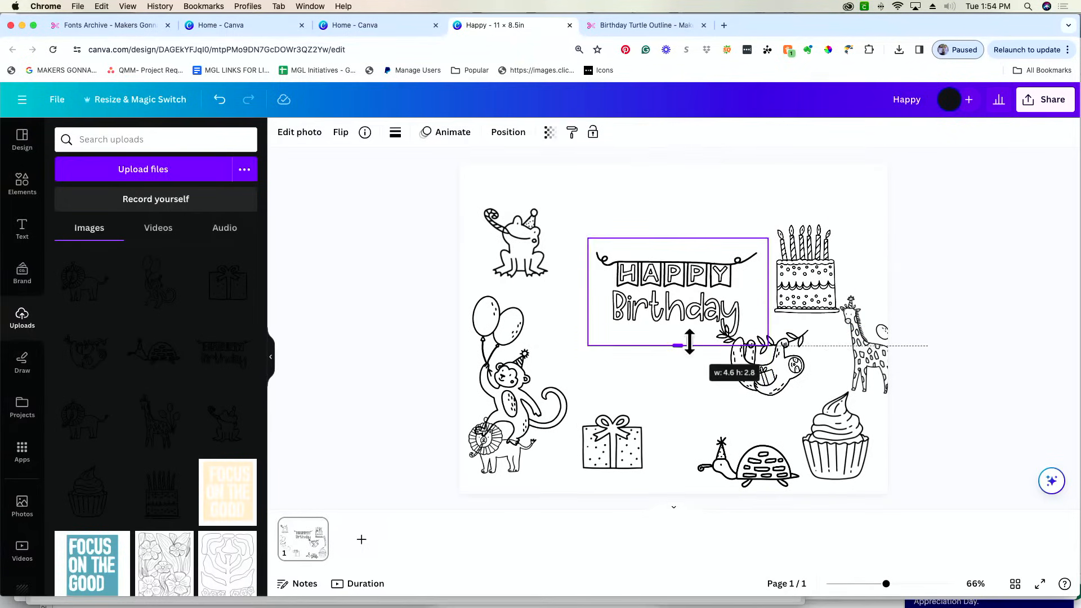
{"action": "left_click_drag", "start_coordinate": [768, 237], "coordinate": [835, 198]}
{"action": "left_click_drag", "start_coordinate": [691, 269], "coordinate": [655, 296]}
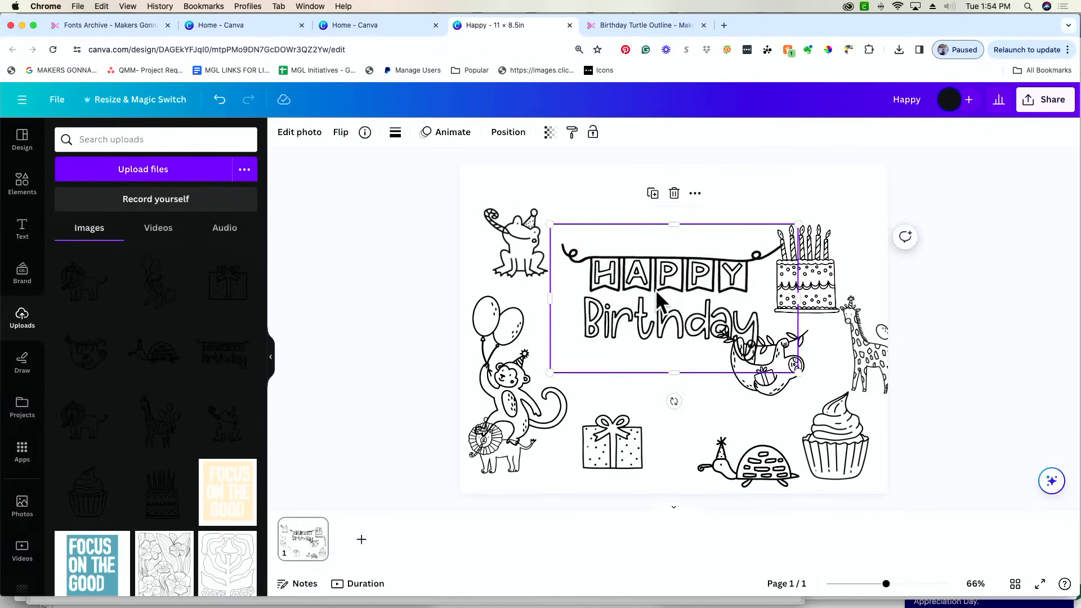
- Move the sloth down between the turtle and the cupcake, and the cake closer to the page's right edge
{"action": "left_click", "coordinate": [668, 438]}
{"action": "left_click_drag", "start_coordinate": [776, 365], "coordinate": [779, 425]}
{"action": "left_click", "coordinate": [633, 366]}
{"action": "left_click_drag", "start_coordinate": [847, 270], "coordinate": [864, 287]}
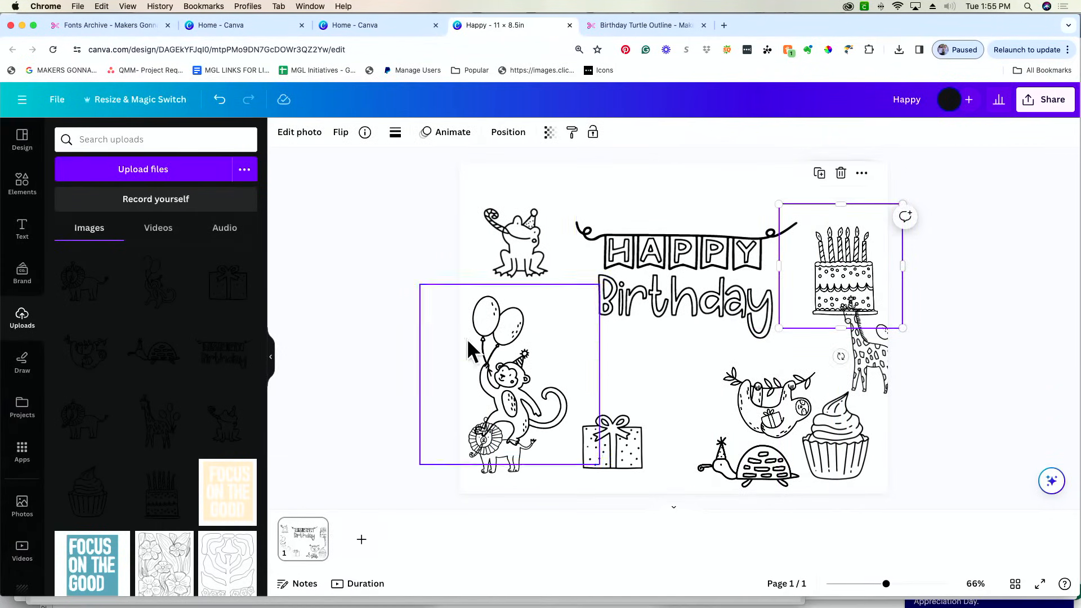
- Enlarge Happy Birthday further and centre it between the frog and the cake
{"action": "left_click", "coordinate": [702, 293]}
{"action": "left_click_drag", "start_coordinate": [560, 203], "coordinate": [544, 189]}
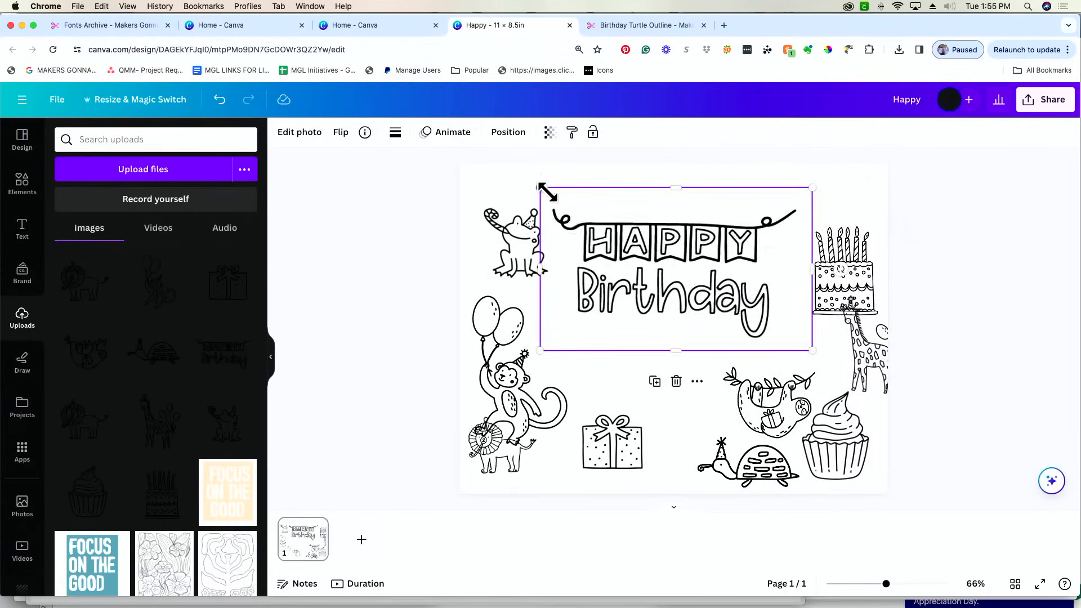
{"action": "left_click_drag", "start_coordinate": [716, 302], "coordinate": [710, 306]}
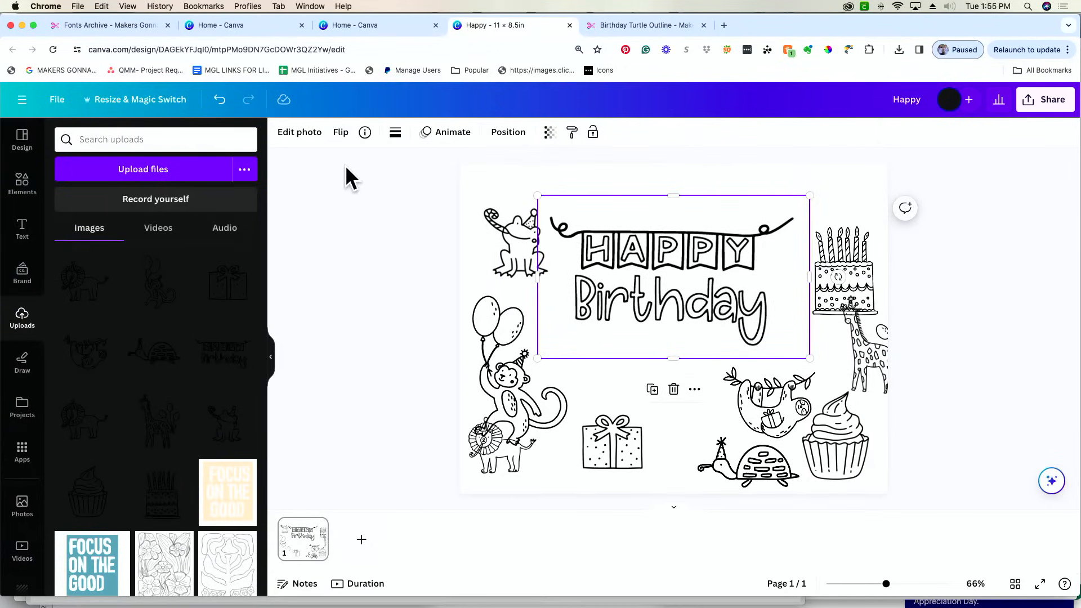
{"action": "left_click", "coordinate": [23, 228]}
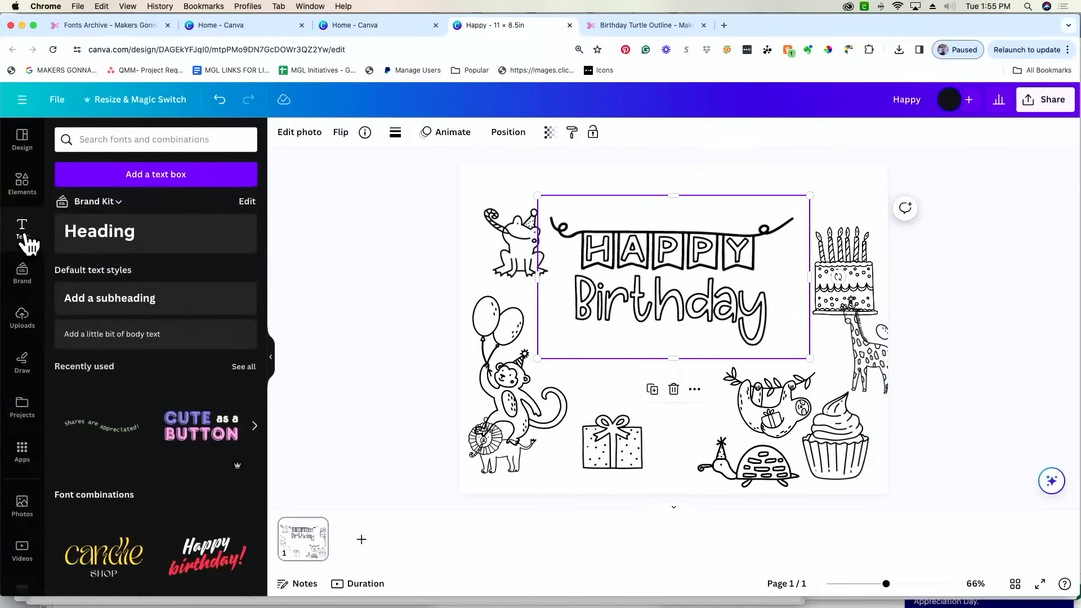
{"action": "left_click", "coordinate": [132, 189]}
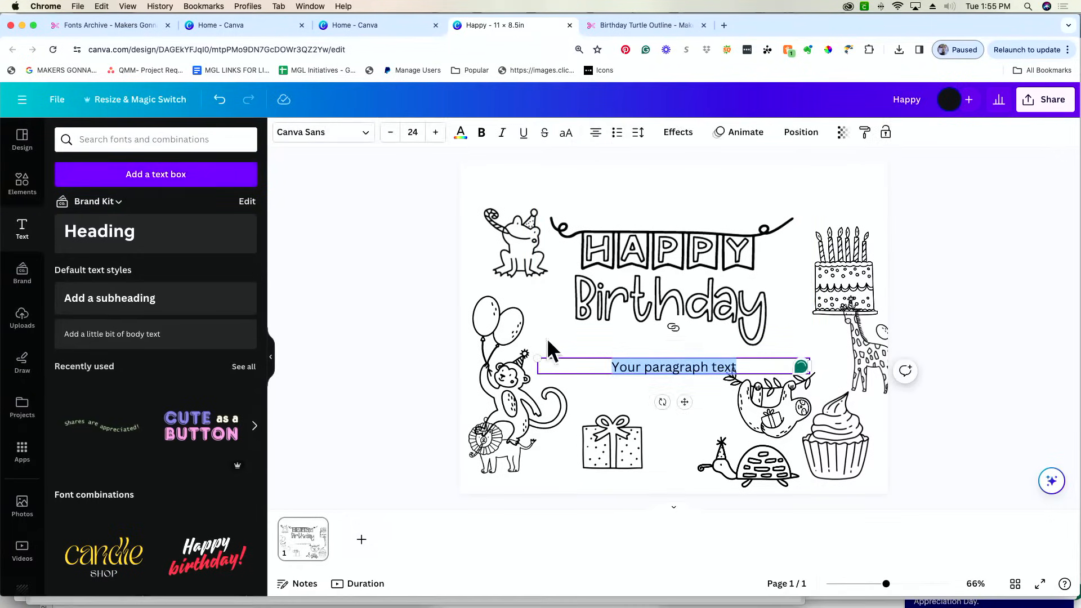
{"action": "left_click", "coordinate": [322, 393]}
{"action": "left_click", "coordinate": [624, 367]}
{"action": "key", "text": "Delete"}
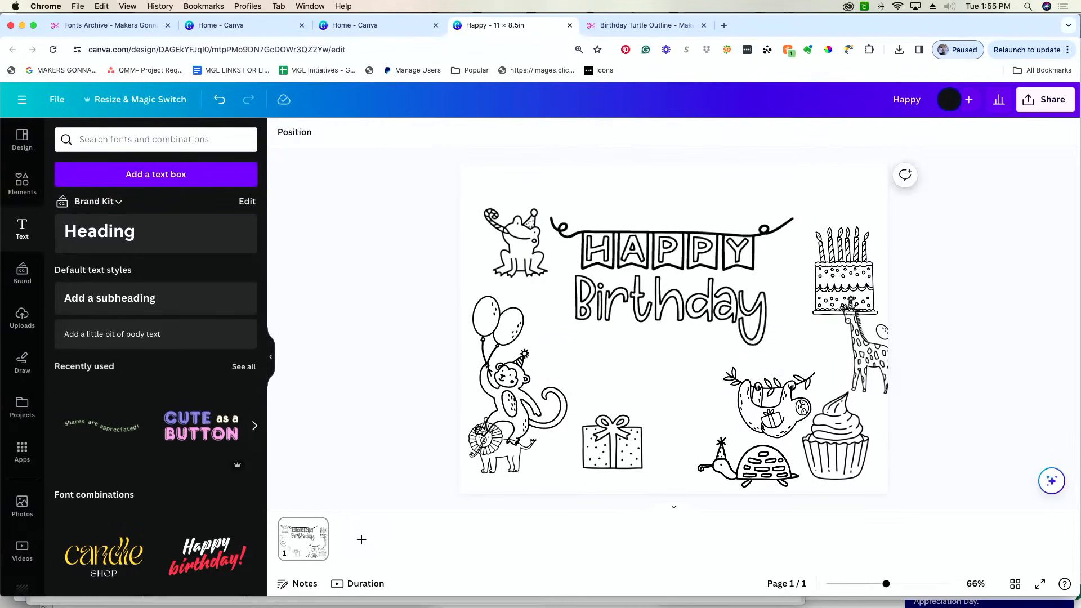
- Add a text box with the child's first name and an exclamation mark, enlarge it to size 76 and place it below Happy Birthday
{"action": "left_click", "coordinate": [133, 185]}
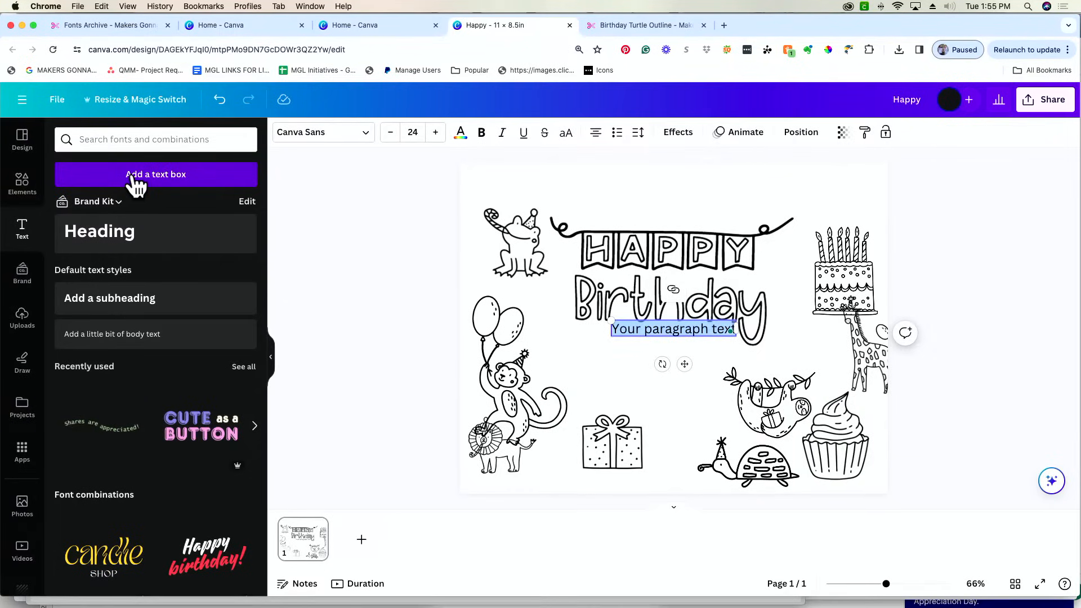
{"action": "type", "text": "B"}
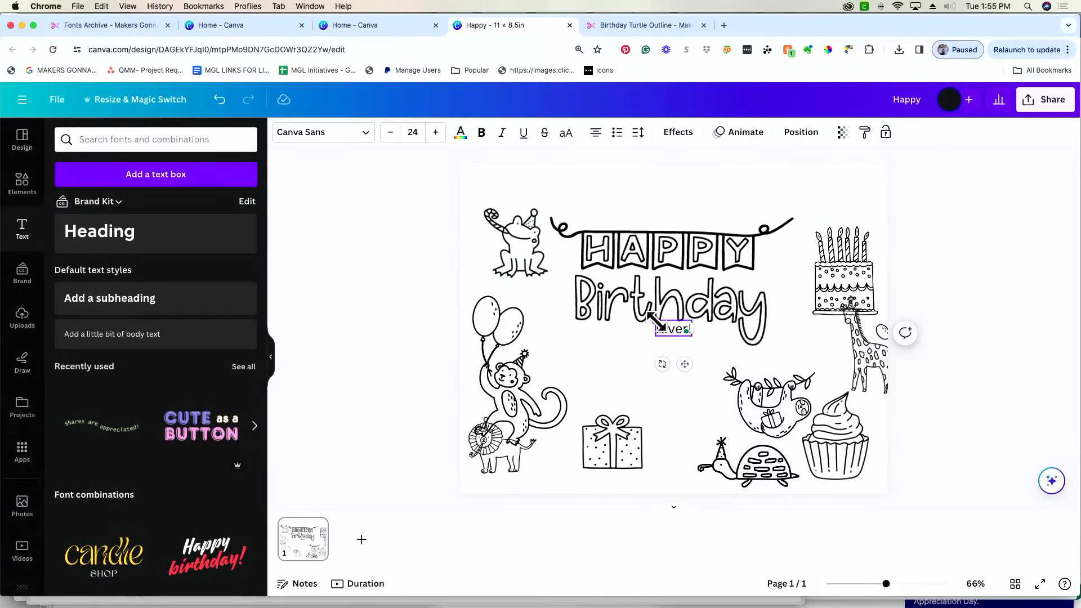
{"action": "left_click_drag", "start_coordinate": [656, 319], "coordinate": [577, 287]}
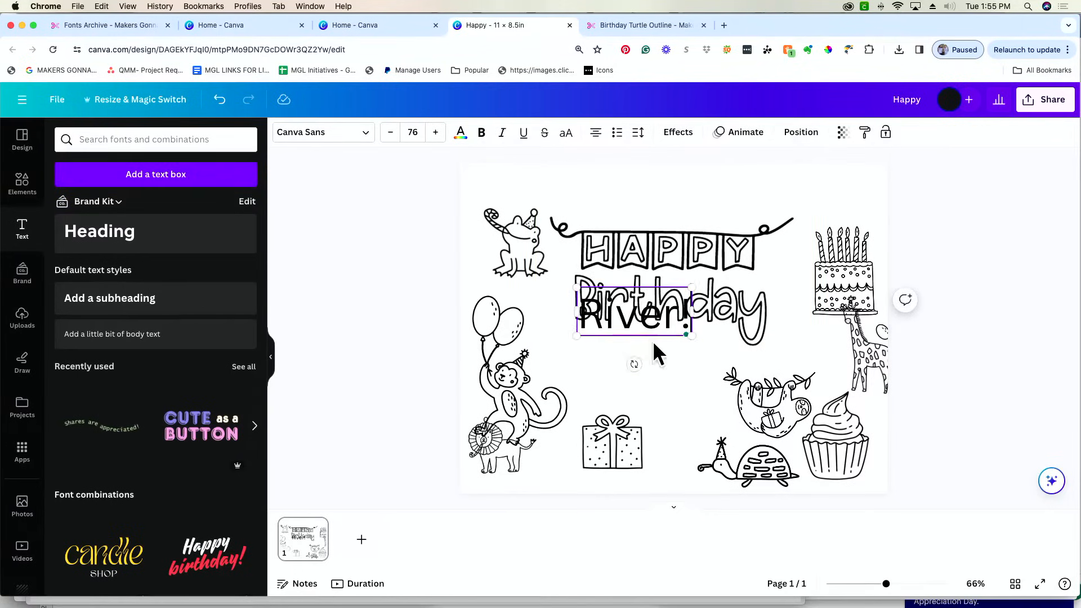
{"action": "left_click", "coordinate": [386, 277]}
{"action": "left_click_drag", "start_coordinate": [639, 327], "coordinate": [669, 373]}
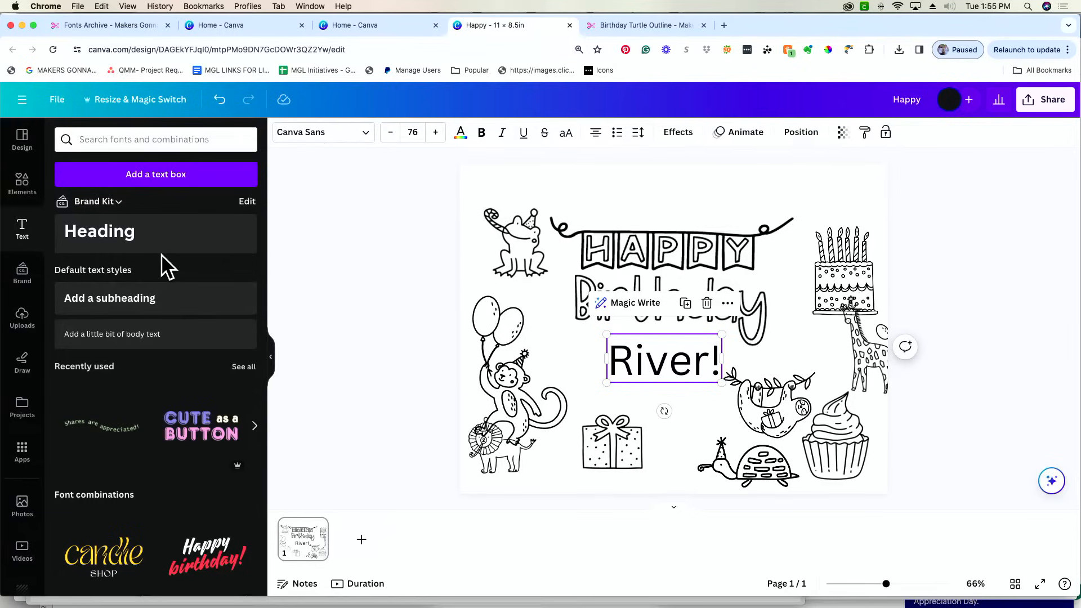
- Look through the font combinations and the available and uploaded fonts for the name text
{"action": "scroll", "coordinate": [161, 255], "scroll_direction": "down", "scroll_amount": 3}
{"action": "scroll", "coordinate": [161, 255], "scroll_direction": "down", "scroll_amount": 2}
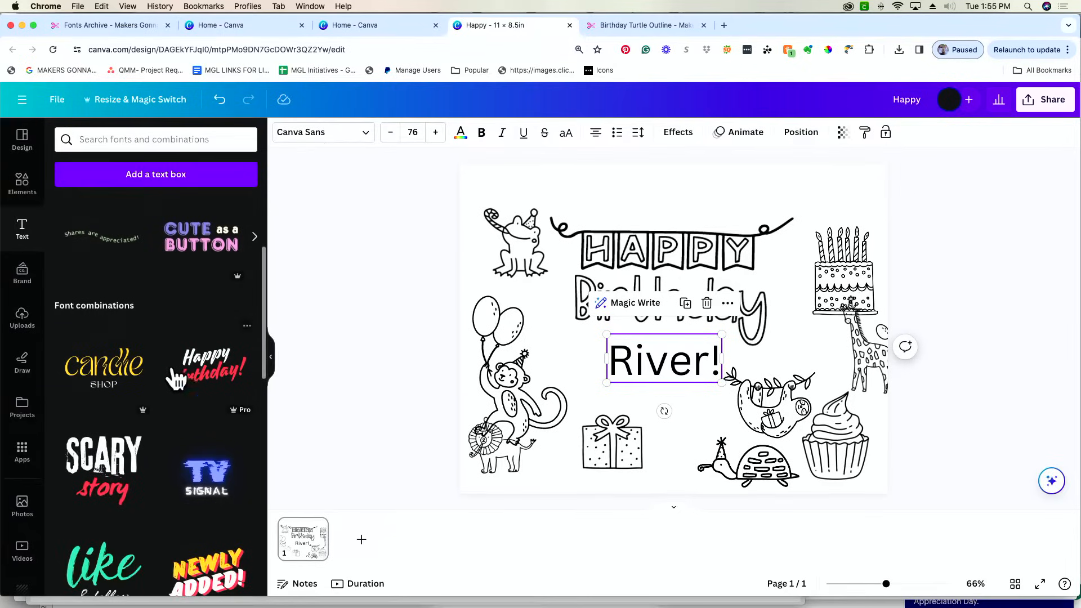
{"action": "scroll", "coordinate": [220, 503], "scroll_direction": "down", "scroll_amount": 15}
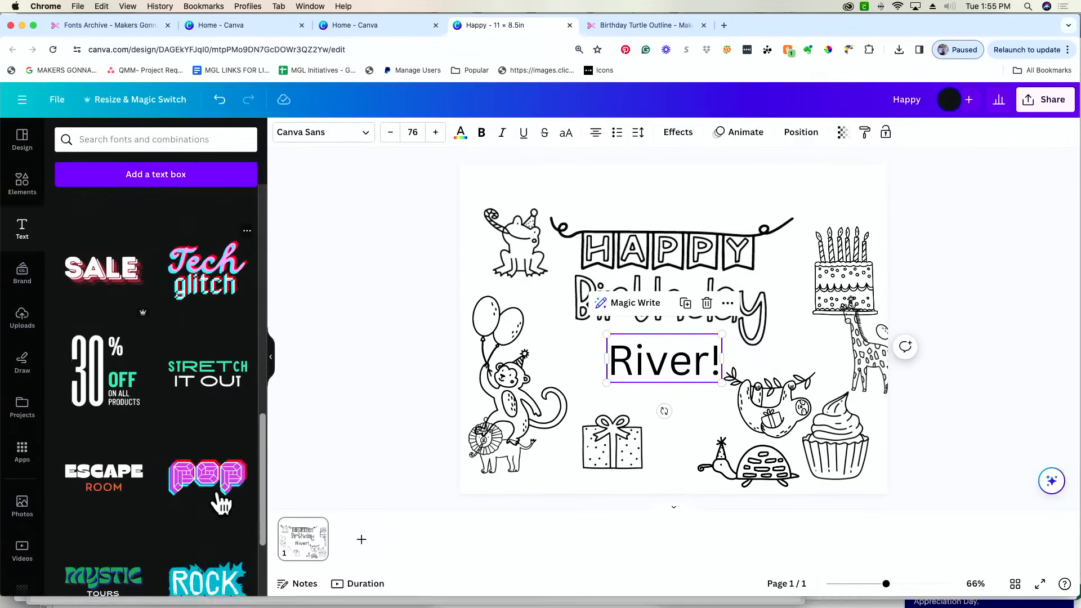
{"action": "left_click", "coordinate": [337, 138]}
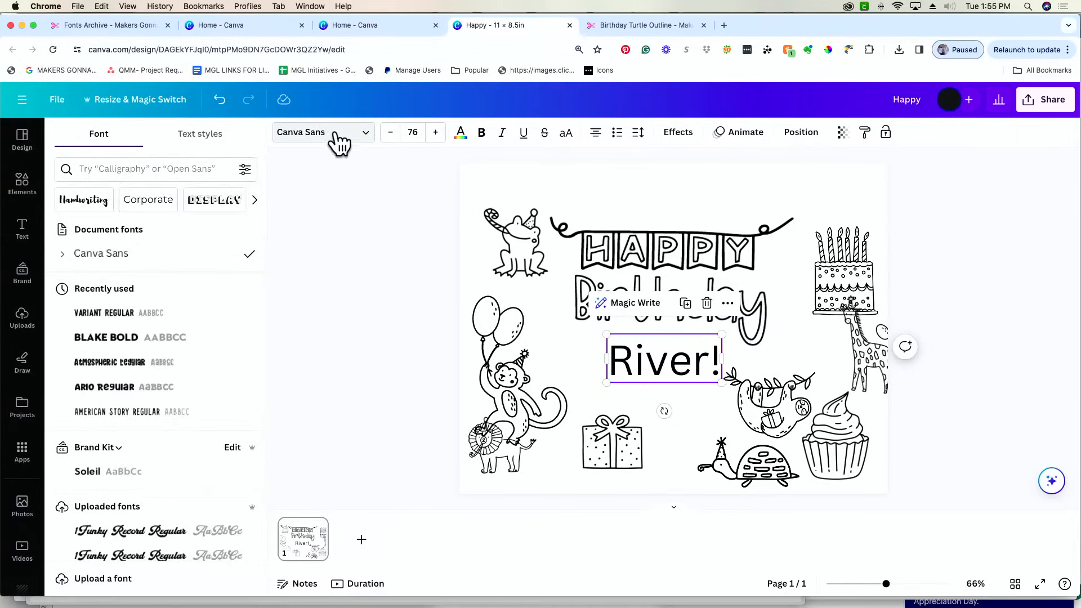
{"action": "scroll", "coordinate": [98, 495], "scroll_direction": "down", "scroll_amount": 6}
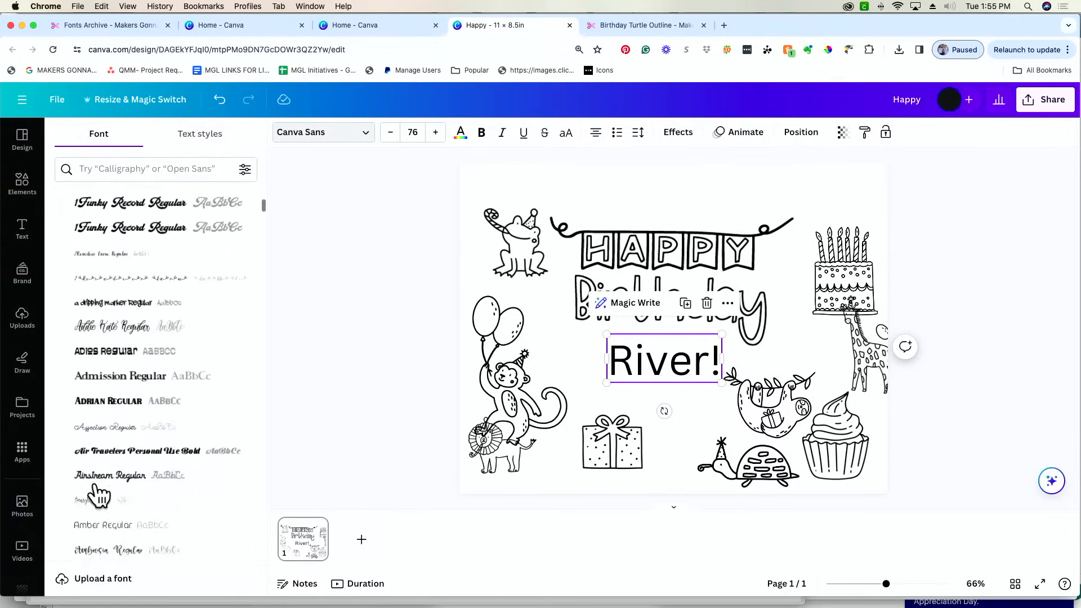
{"action": "scroll", "coordinate": [100, 495], "scroll_direction": "up", "scroll_amount": 5}
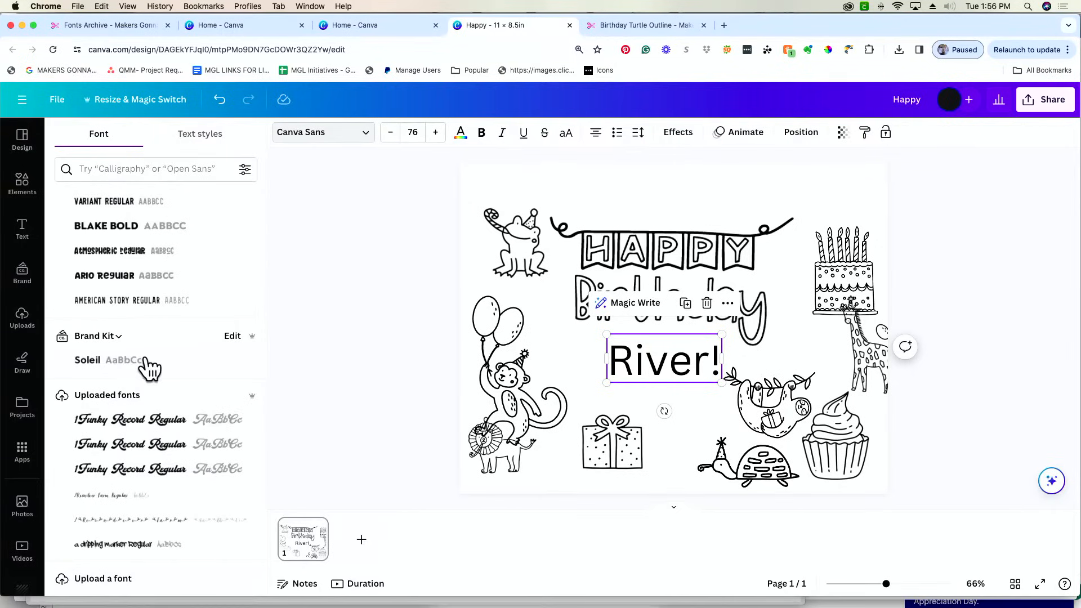
{"action": "scroll", "coordinate": [145, 363], "scroll_direction": "up", "scroll_amount": 3}
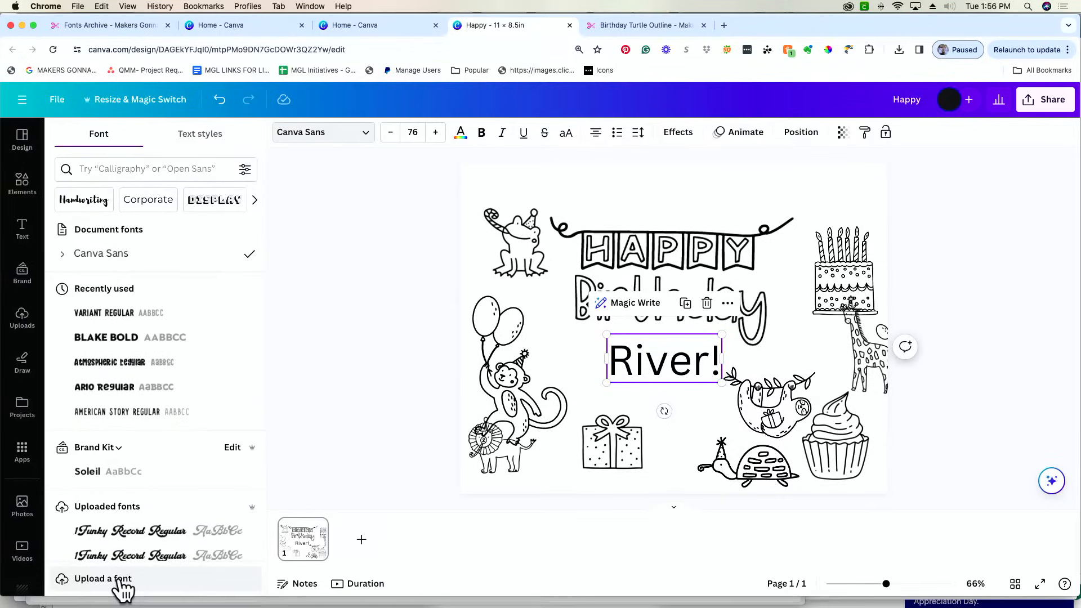
- Switch to the Makers Gonna Learn site, open its fonts archive and look through the listed fonts
{"action": "left_click", "coordinate": [653, 24]}
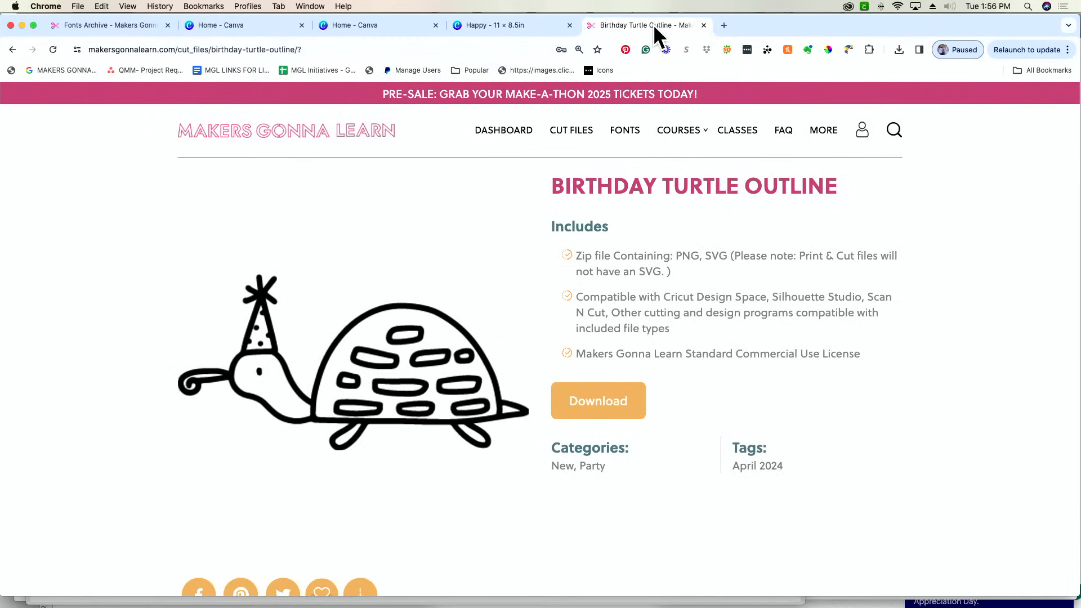
{"action": "left_click", "coordinate": [631, 134]}
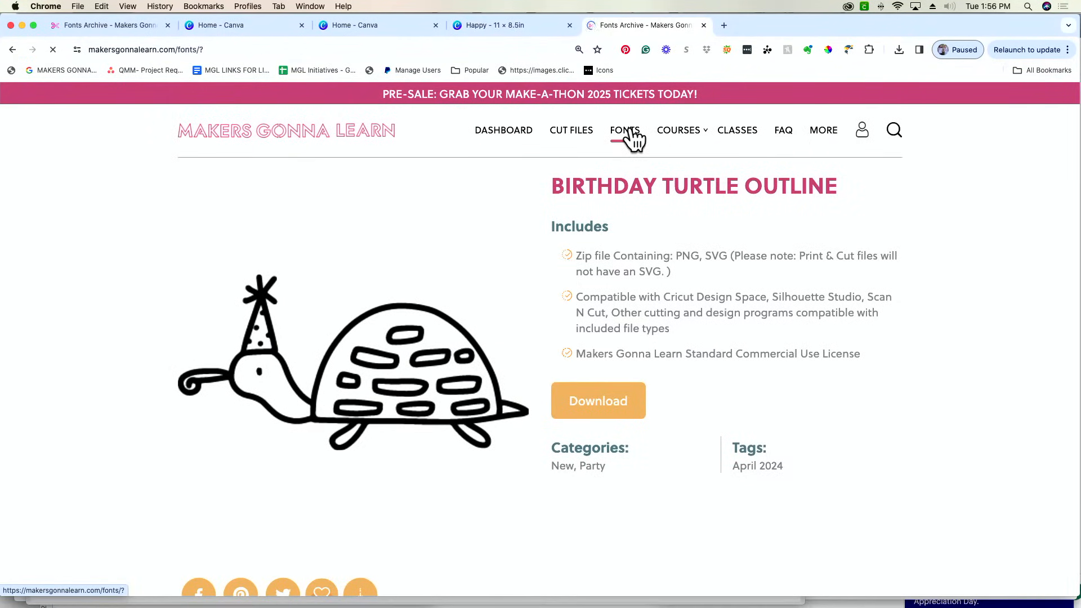
{"action": "scroll", "coordinate": [519, 414], "scroll_direction": "down", "scroll_amount": 5}
{"action": "scroll", "coordinate": [519, 416], "scroll_direction": "down", "scroll_amount": 12}
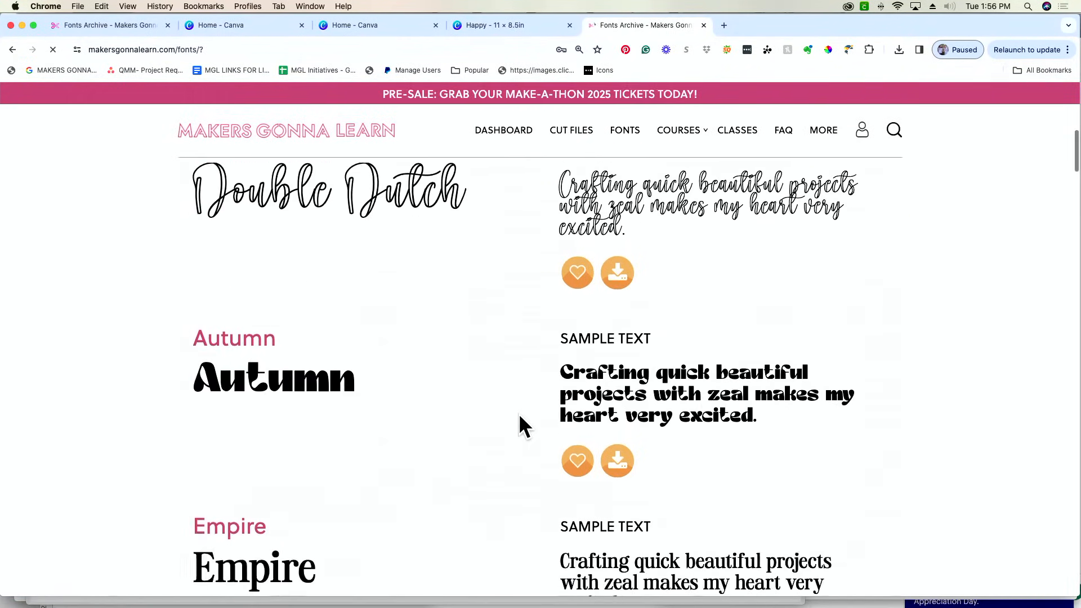
{"action": "scroll", "coordinate": [524, 410], "scroll_direction": "down", "scroll_amount": 15}
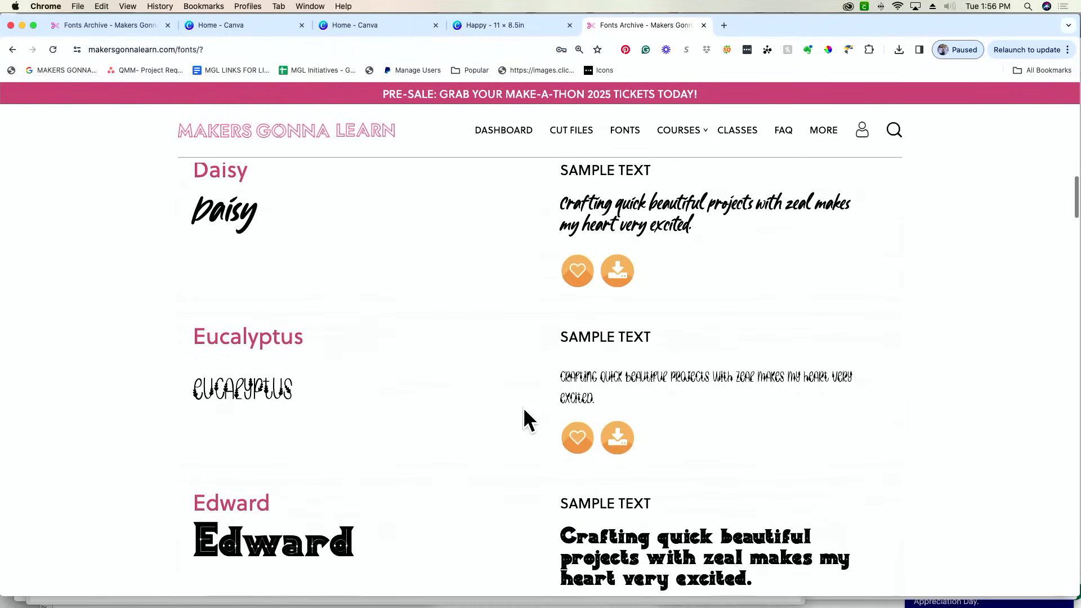
{"action": "scroll", "coordinate": [524, 404], "scroll_direction": "down", "scroll_amount": 4}
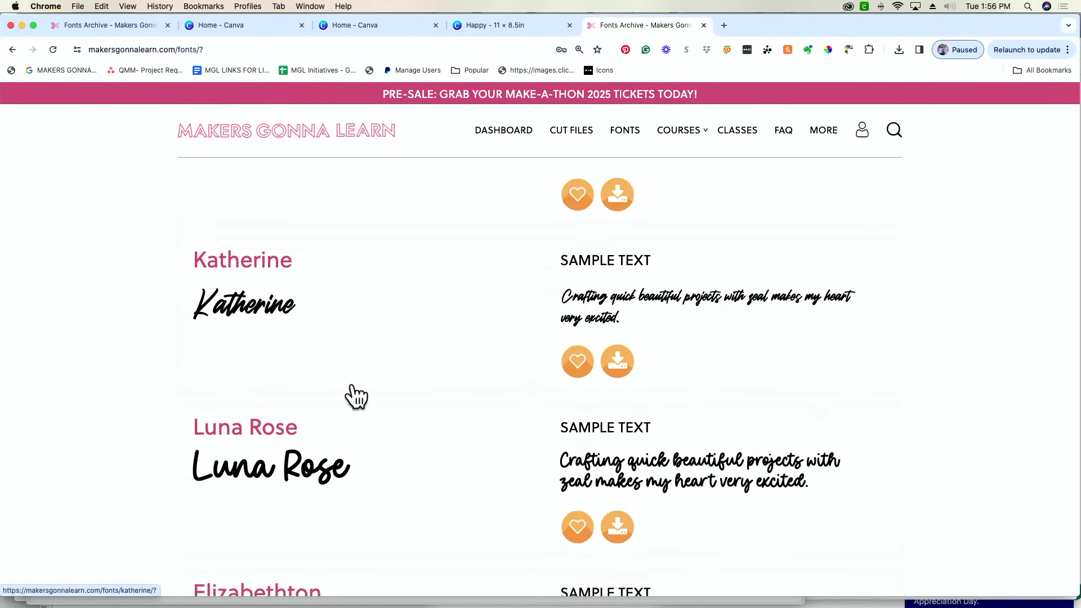
- Preview the child's first name with an exclamation mark as custom text in all listed fonts
{"action": "scroll", "coordinate": [350, 393], "scroll_direction": "up", "scroll_amount": 20}
{"action": "left_click", "coordinate": [312, 279]}
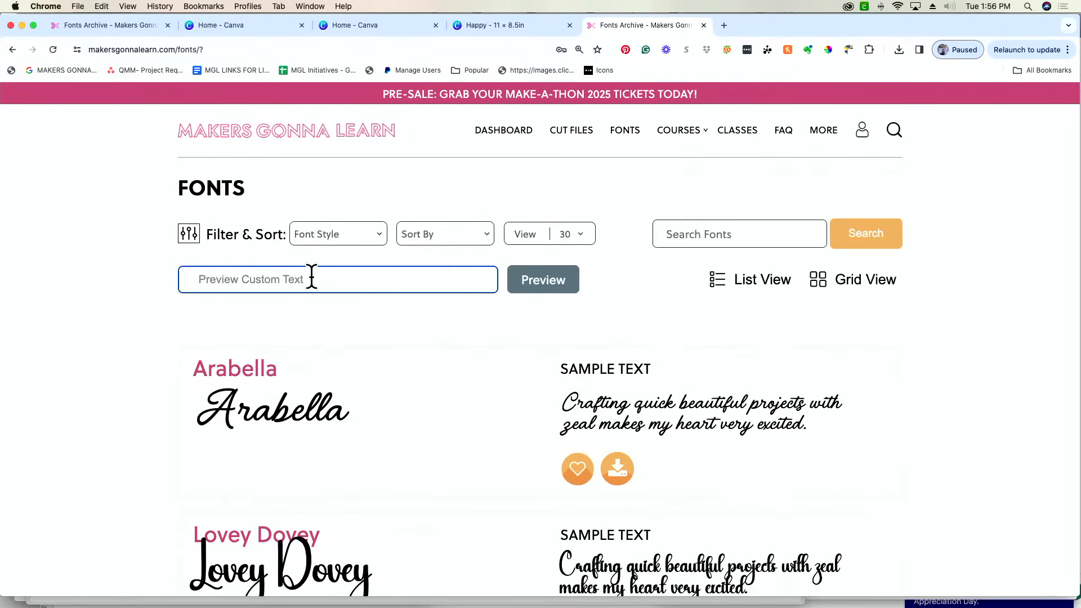
{"action": "type", "text": "River"}
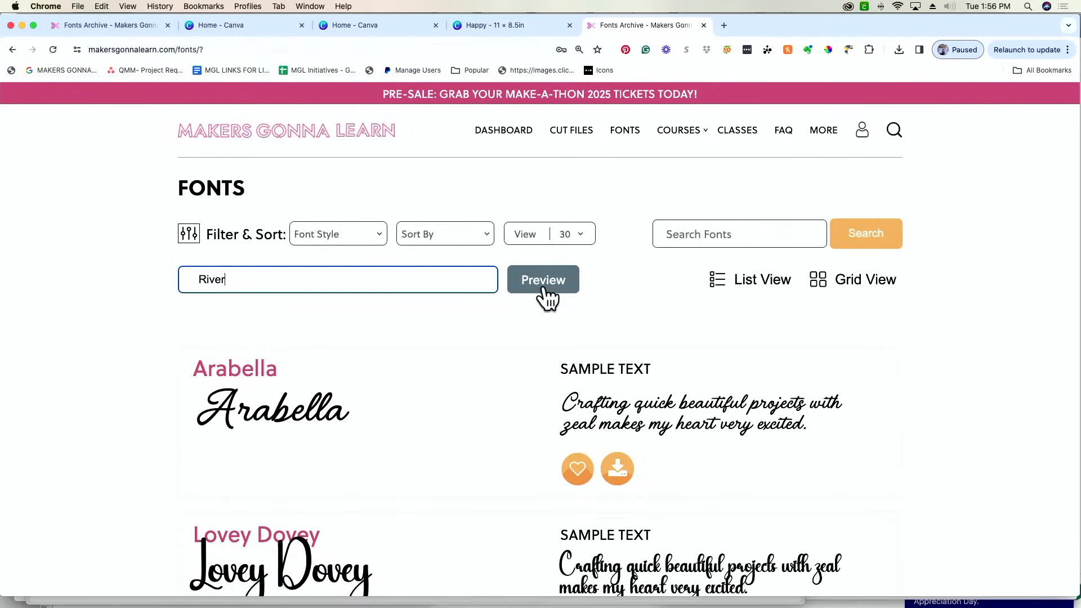
{"action": "type", "text": "!"}
{"action": "left_click", "coordinate": [544, 285]}
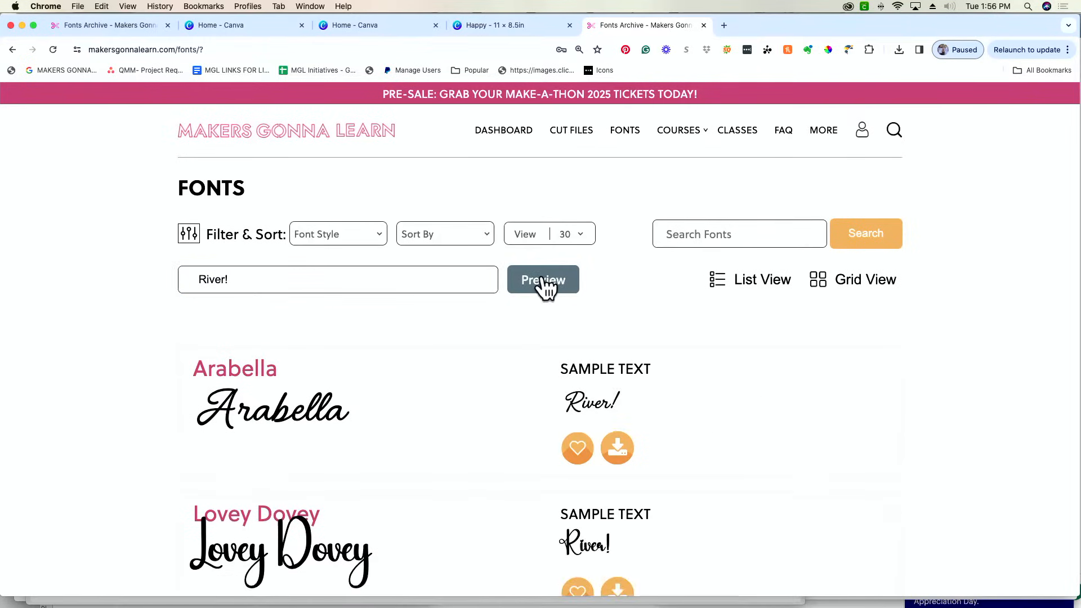
- Look through the previewed fonts on Makers Gonna Learn, open the Luna Rose font page and download the font
{"action": "scroll", "coordinate": [744, 527], "scroll_direction": "down", "scroll_amount": 5}
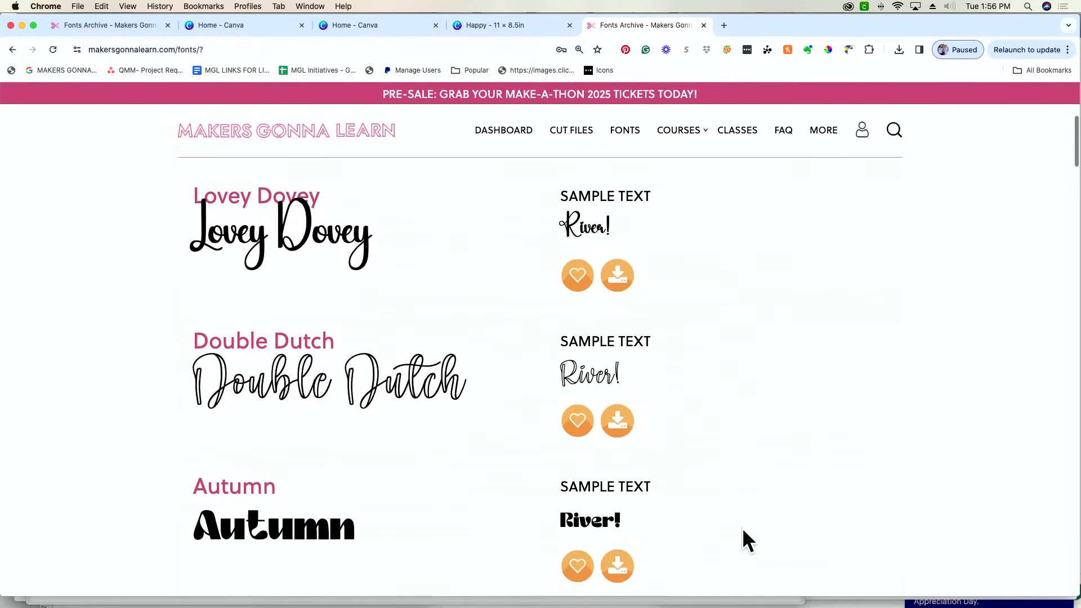
{"action": "scroll", "coordinate": [742, 529], "scroll_direction": "down", "scroll_amount": 2}
{"action": "scroll", "coordinate": [691, 556], "scroll_direction": "down", "scroll_amount": 2}
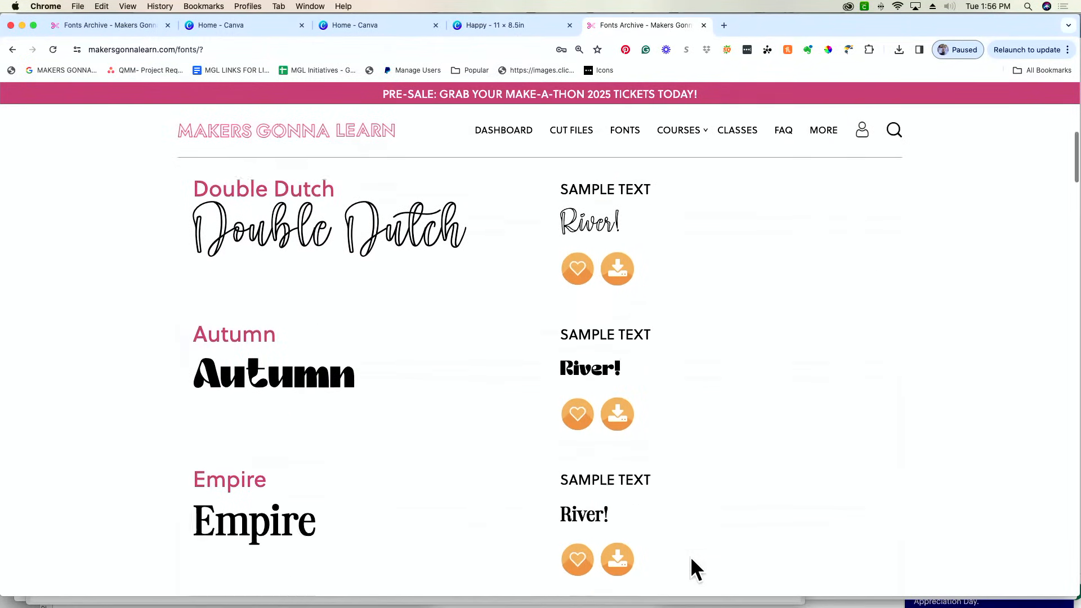
{"action": "scroll", "coordinate": [630, 468], "scroll_direction": "down", "scroll_amount": 4}
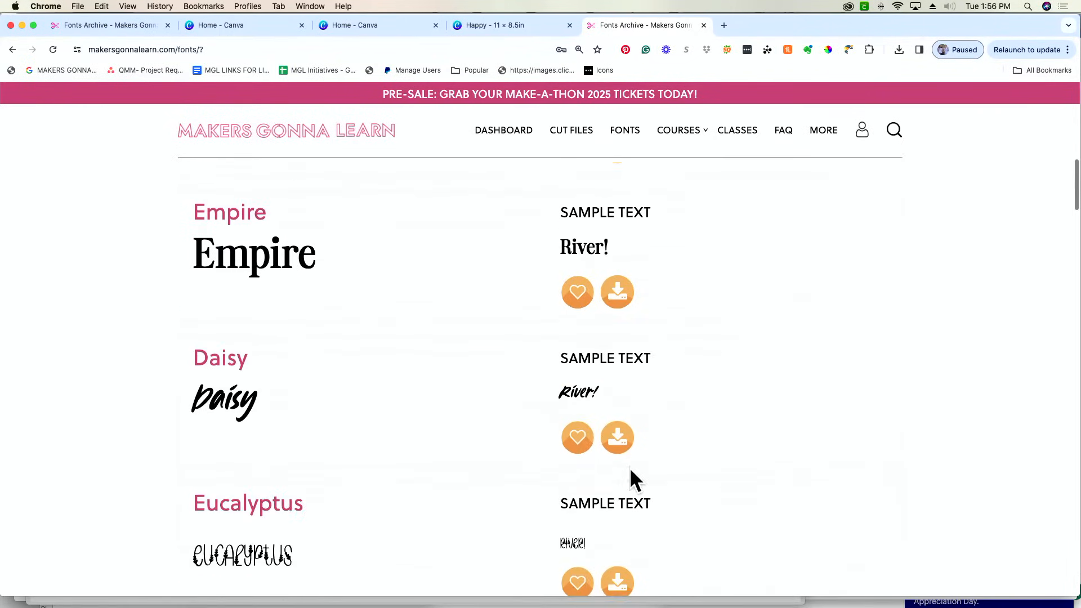
{"action": "scroll", "coordinate": [631, 469], "scroll_direction": "down", "scroll_amount": 7}
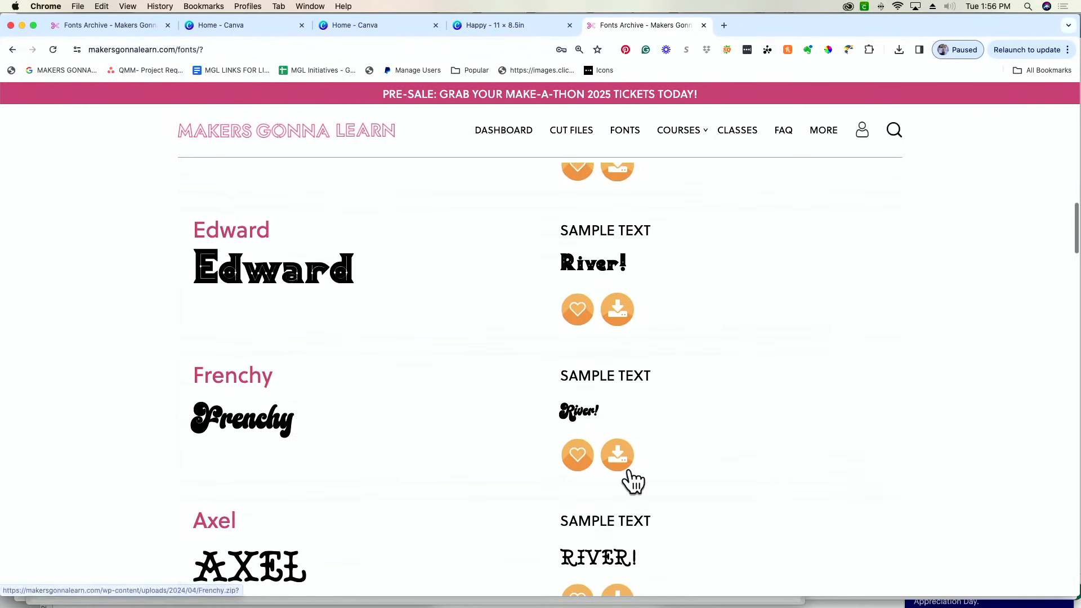
{"action": "scroll", "coordinate": [713, 468], "scroll_direction": "down", "scroll_amount": 4}
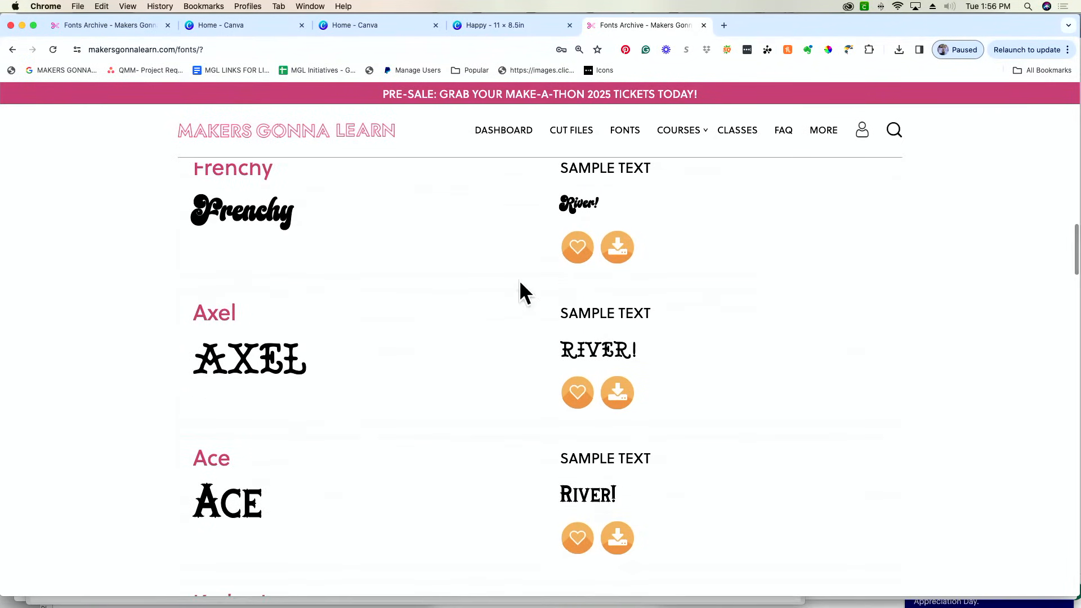
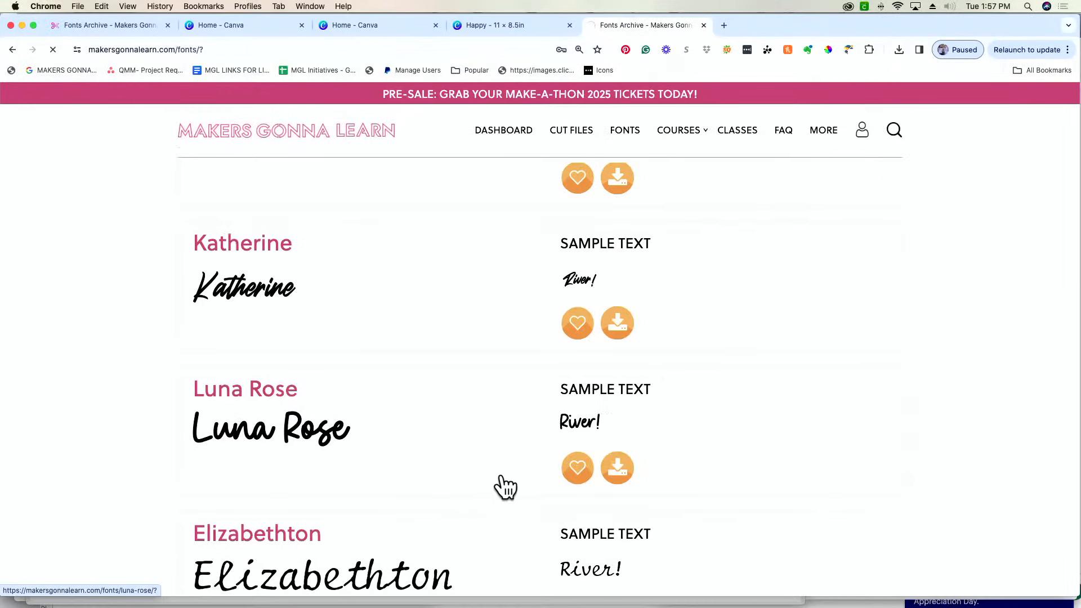
{"action": "scroll", "coordinate": [615, 468], "scroll_direction": "down", "scroll_amount": 1}
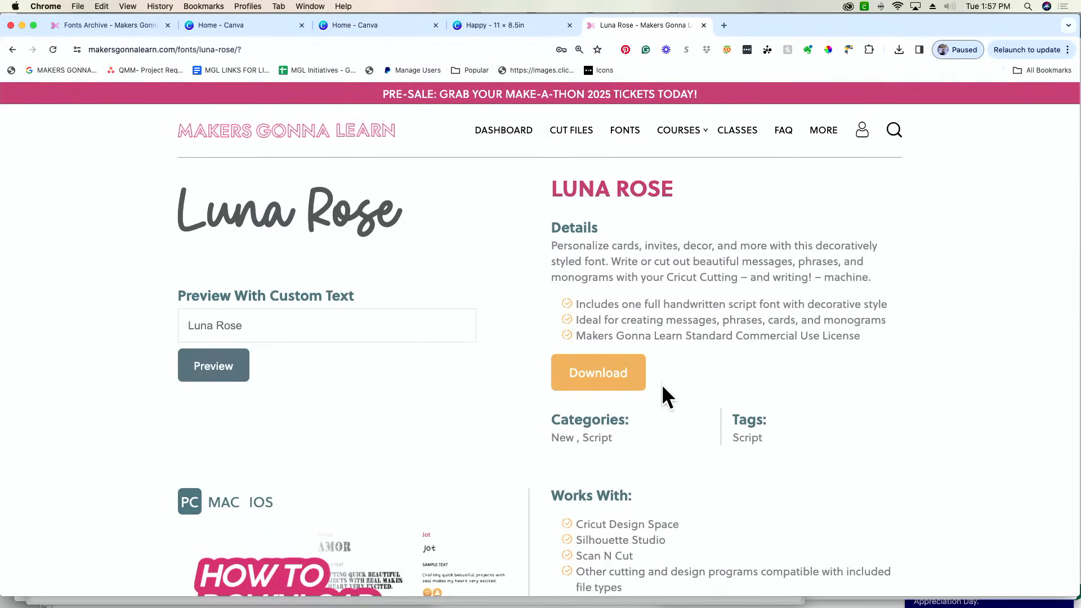
{"action": "left_click", "coordinate": [586, 380]}
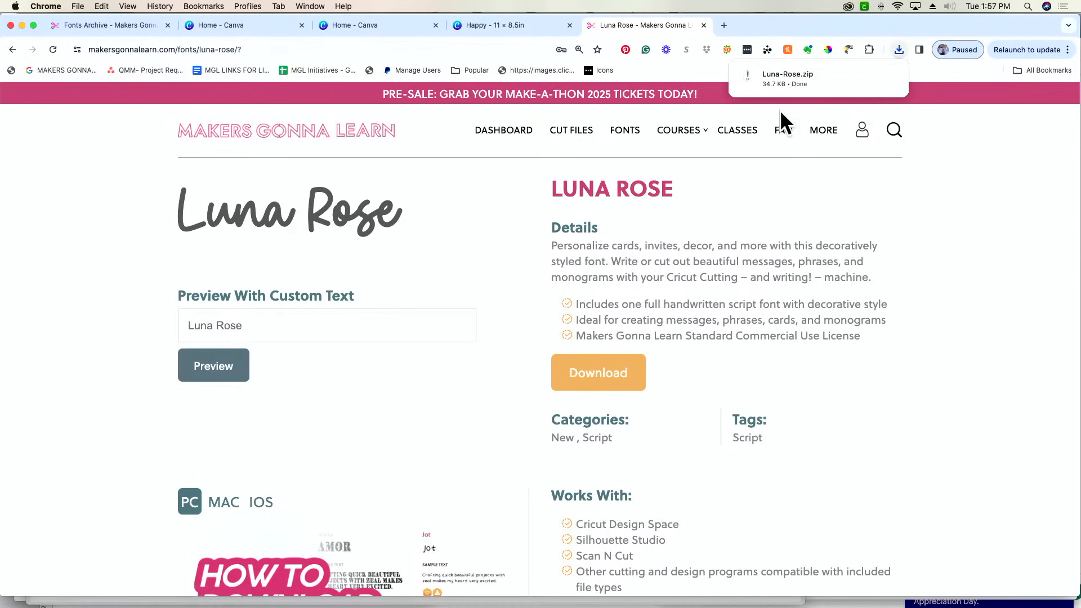
- Open the downloaded Luna Rose.otf file from the Downloads folder and install the font in Font Book
{"action": "left_click", "coordinate": [797, 85]}
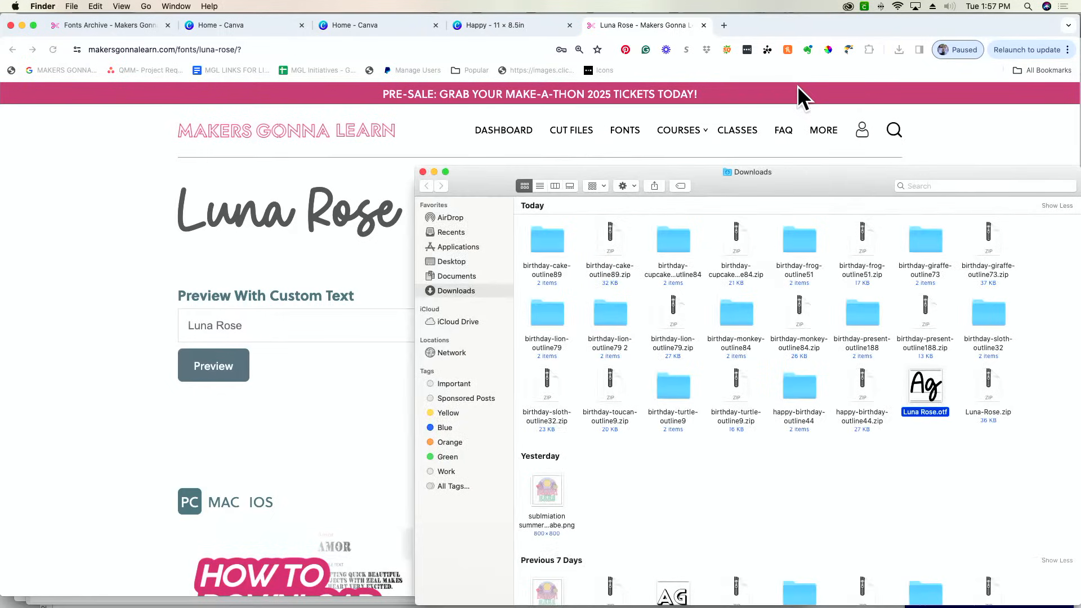
{"action": "double_click", "coordinate": [929, 391]}
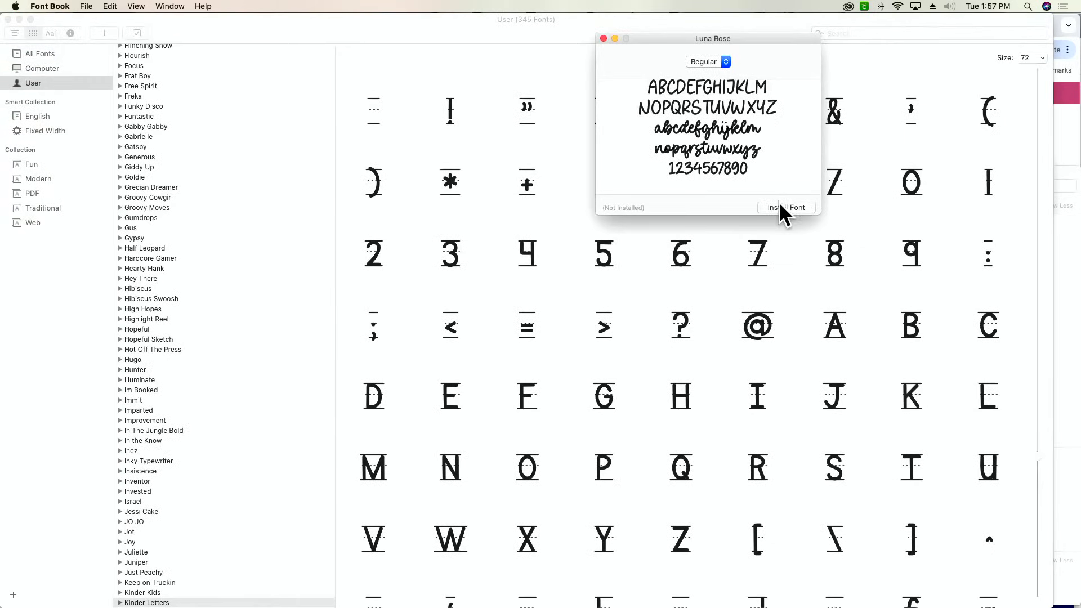
{"action": "left_click", "coordinate": [780, 206]}
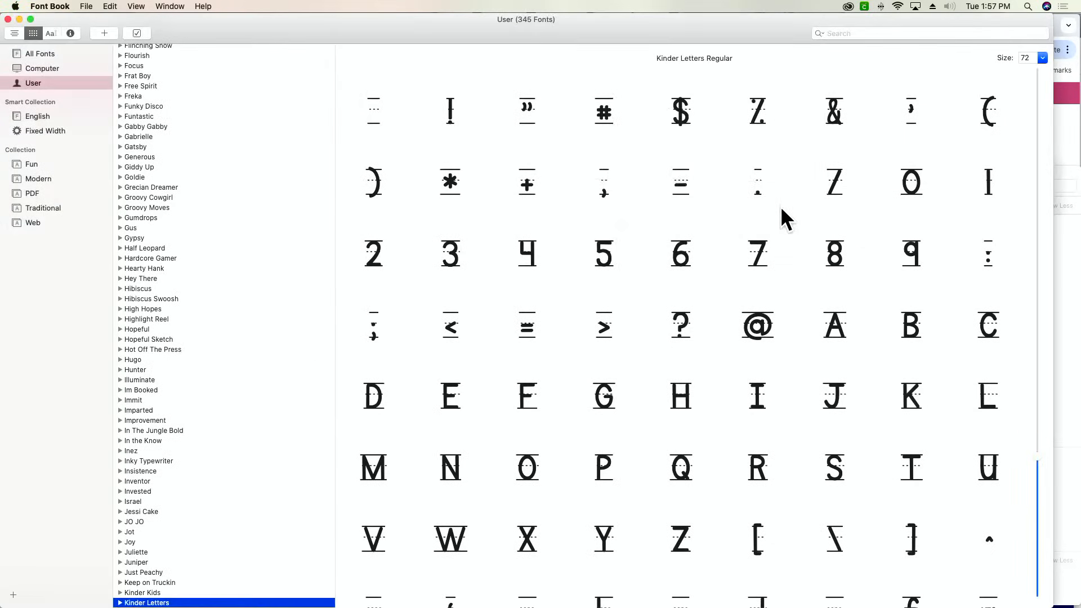
- Switch back to the Happy design in Canva and open the font list for the name text
{"action": "mouse_move", "coordinate": [605, 580]}
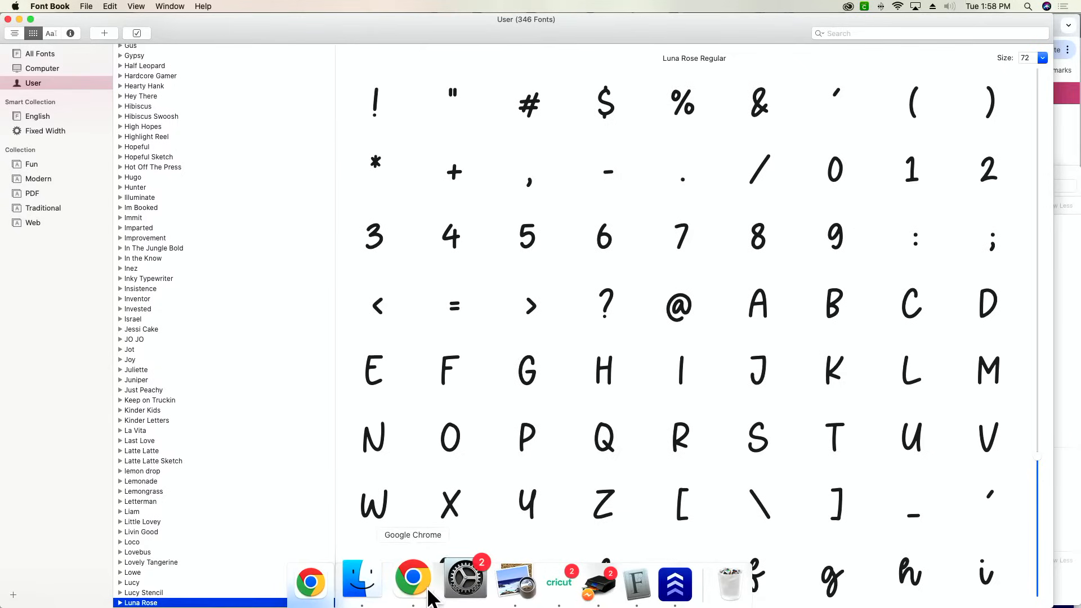
{"action": "left_click", "coordinate": [428, 595]}
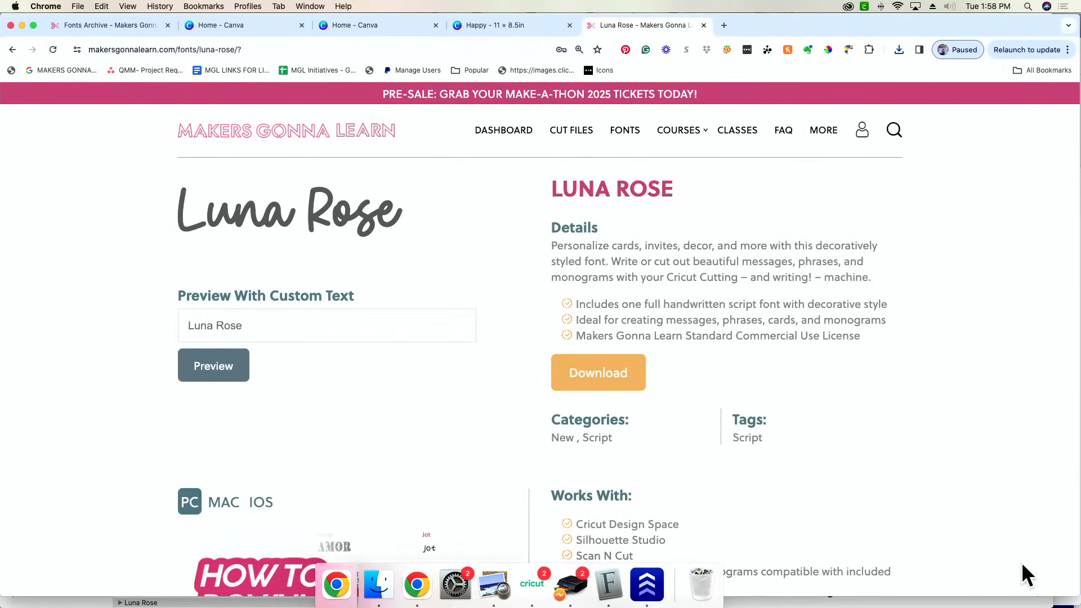
{"action": "left_click", "coordinate": [485, 26]}
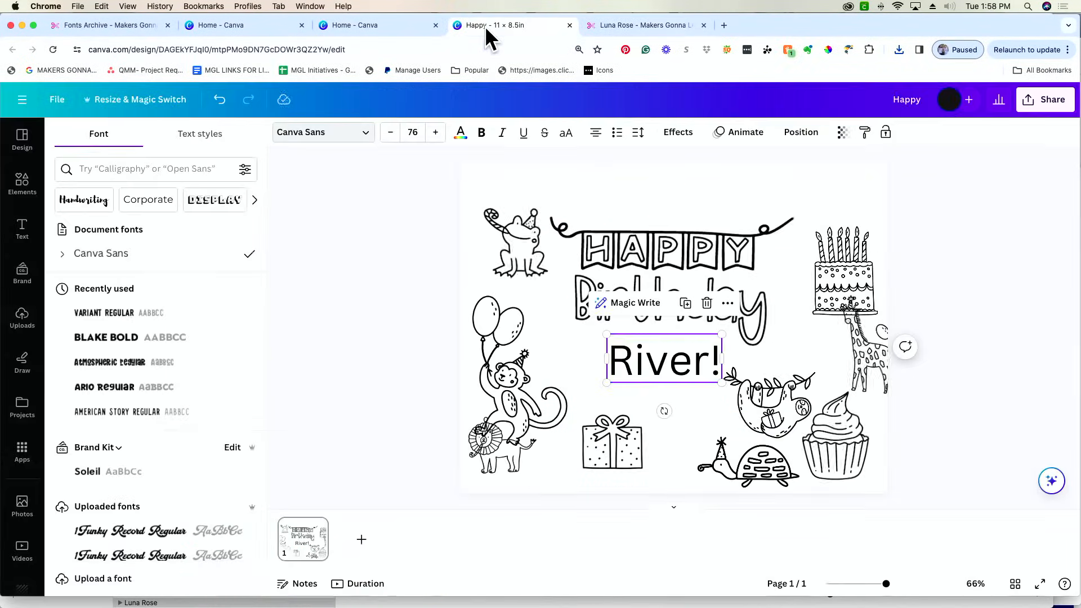
{"action": "left_click", "coordinate": [342, 131]}
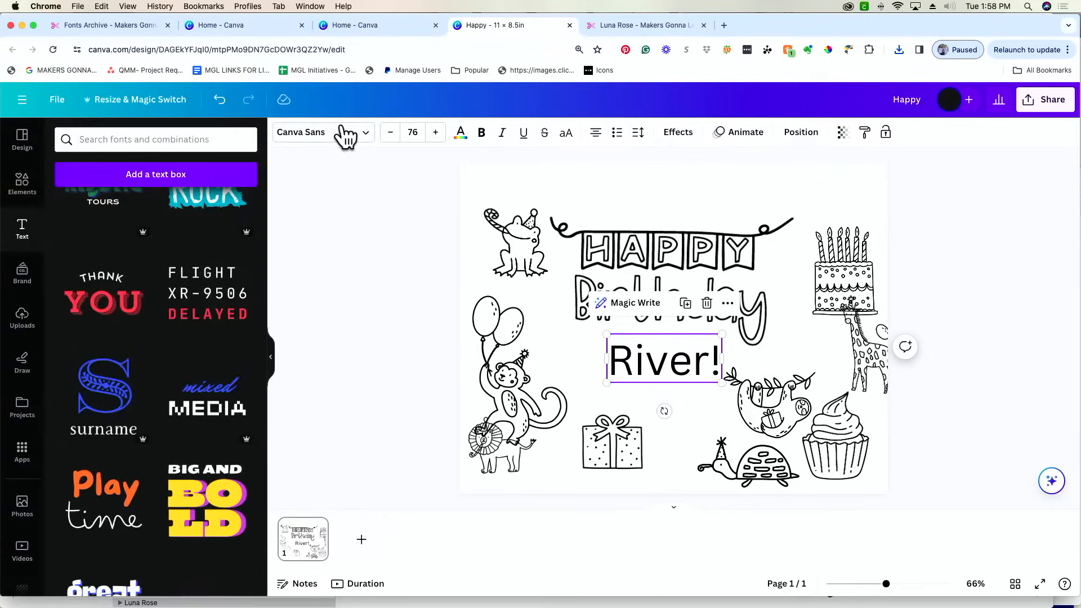
{"action": "left_click", "coordinate": [342, 136]}
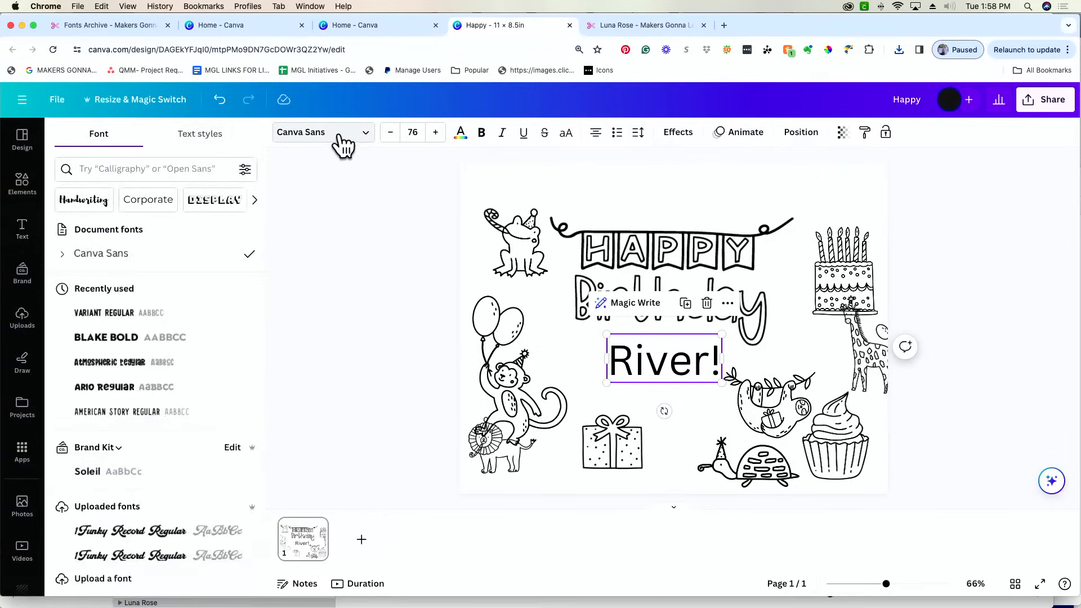
- Start uploading a custom font and browse the Recents and Downloads folders for the Luna Rose font file
{"action": "left_click", "coordinate": [104, 580]}
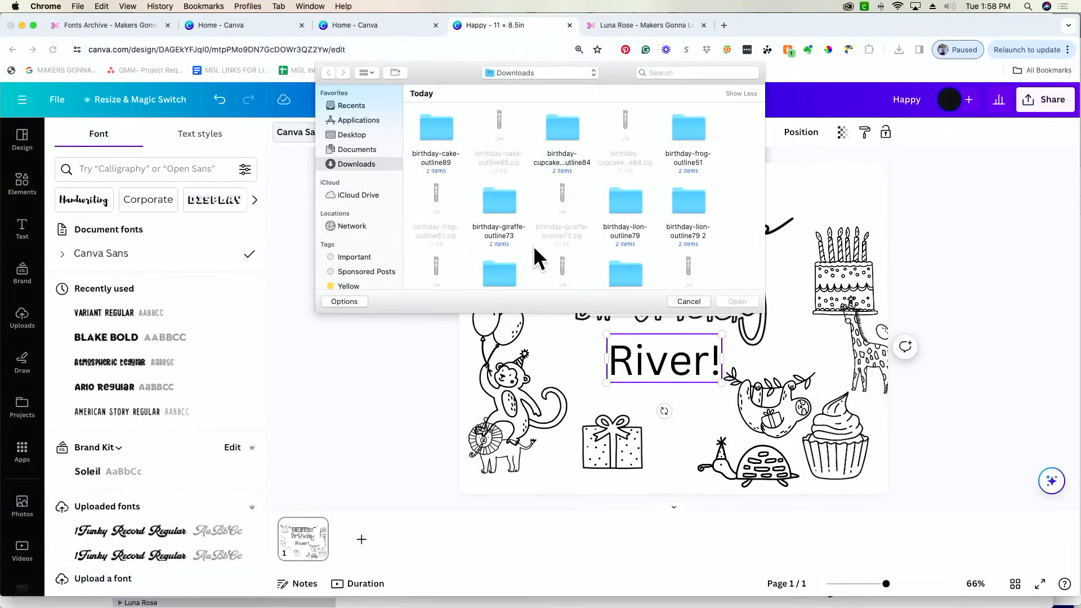
{"action": "scroll", "coordinate": [534, 248], "scroll_direction": "down", "scroll_amount": 8}
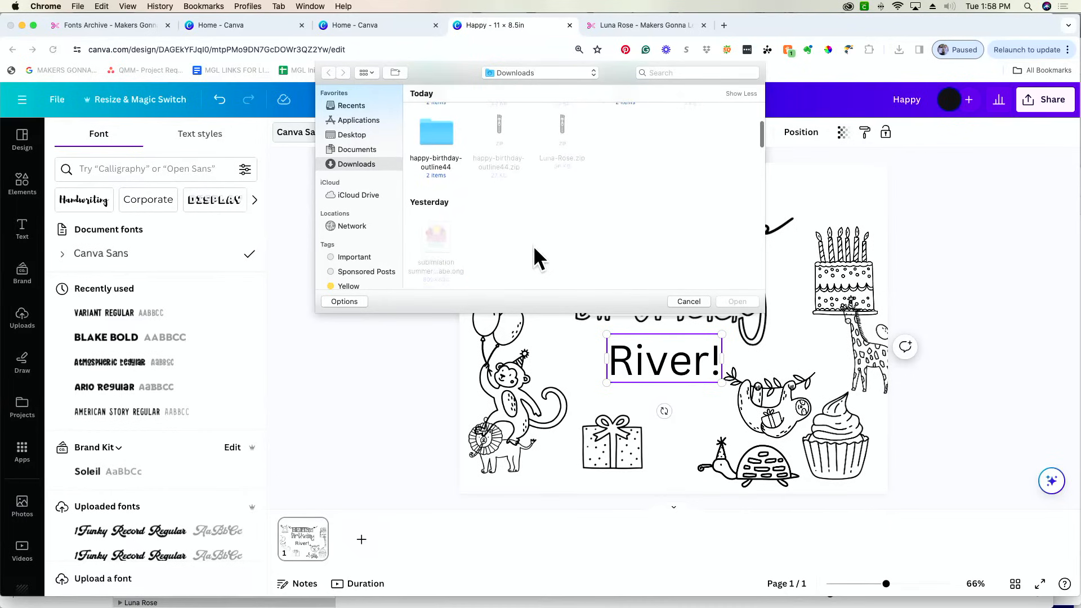
{"action": "scroll", "coordinate": [535, 249], "scroll_direction": "up", "scroll_amount": 10}
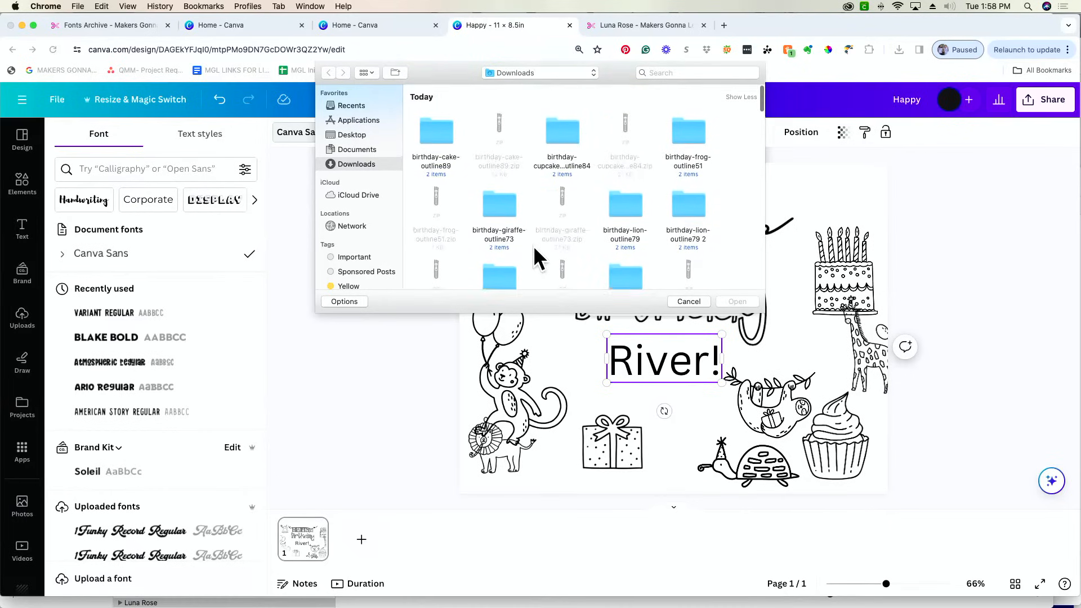
{"action": "scroll", "coordinate": [533, 246], "scroll_direction": "down", "scroll_amount": 1}
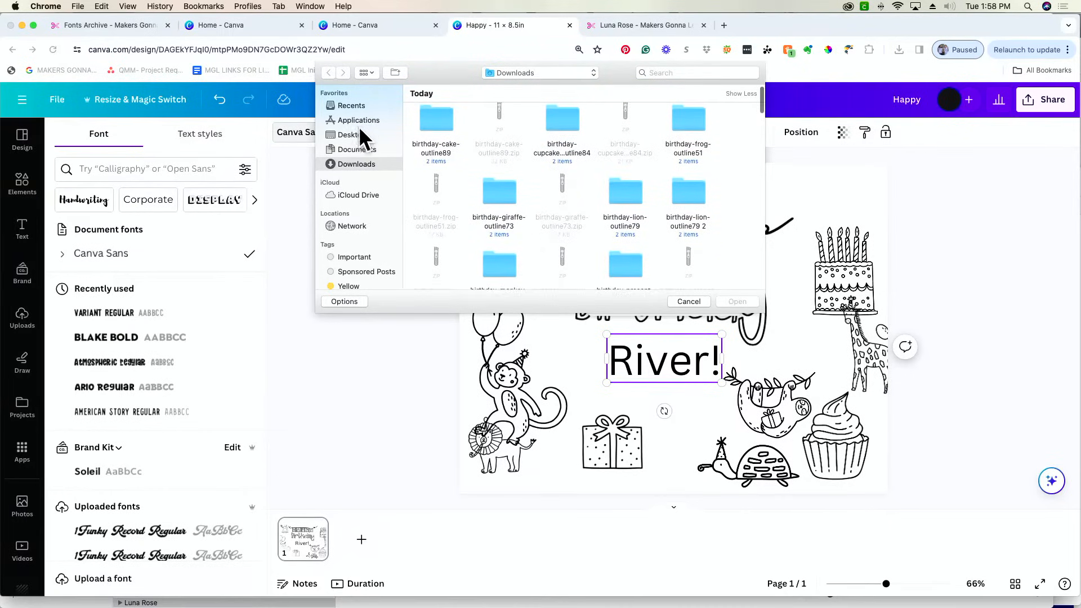
{"action": "left_click", "coordinate": [361, 104]}
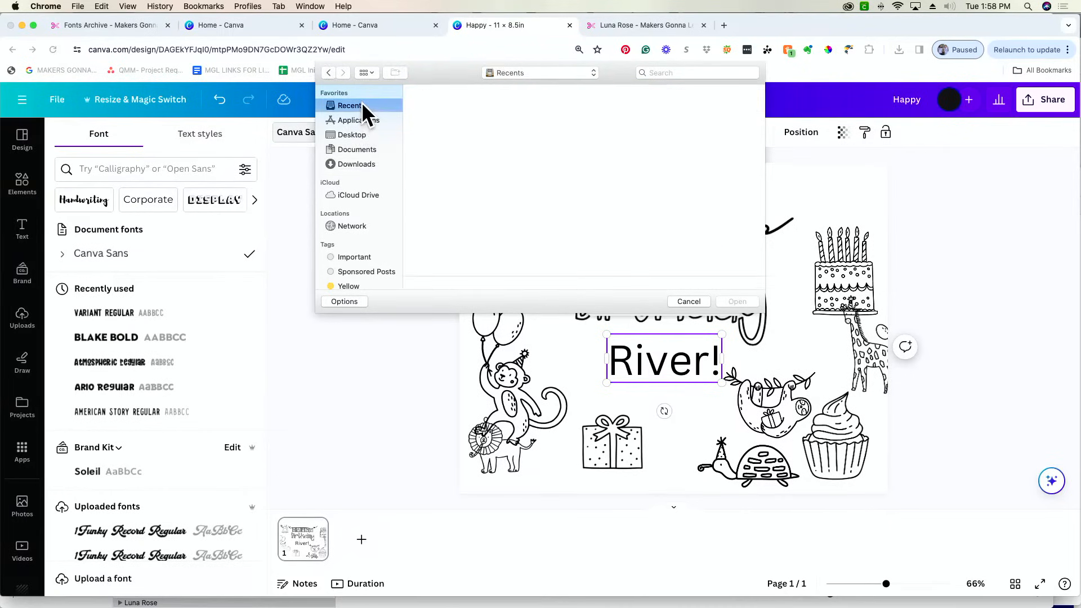
{"action": "left_click", "coordinate": [360, 165]}
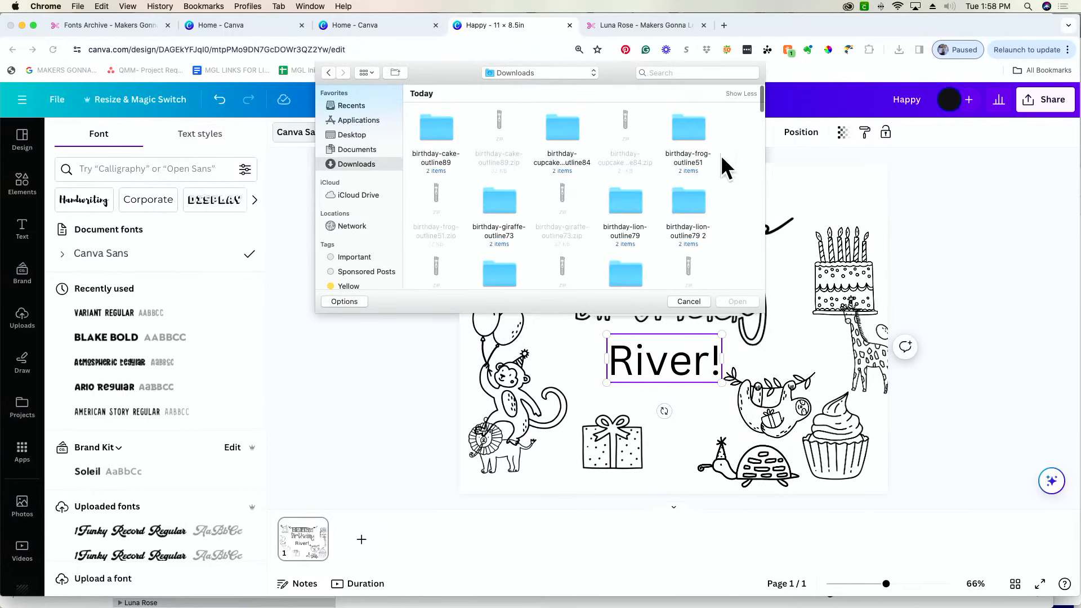
{"action": "scroll", "coordinate": [701, 208], "scroll_direction": "down", "scroll_amount": 5}
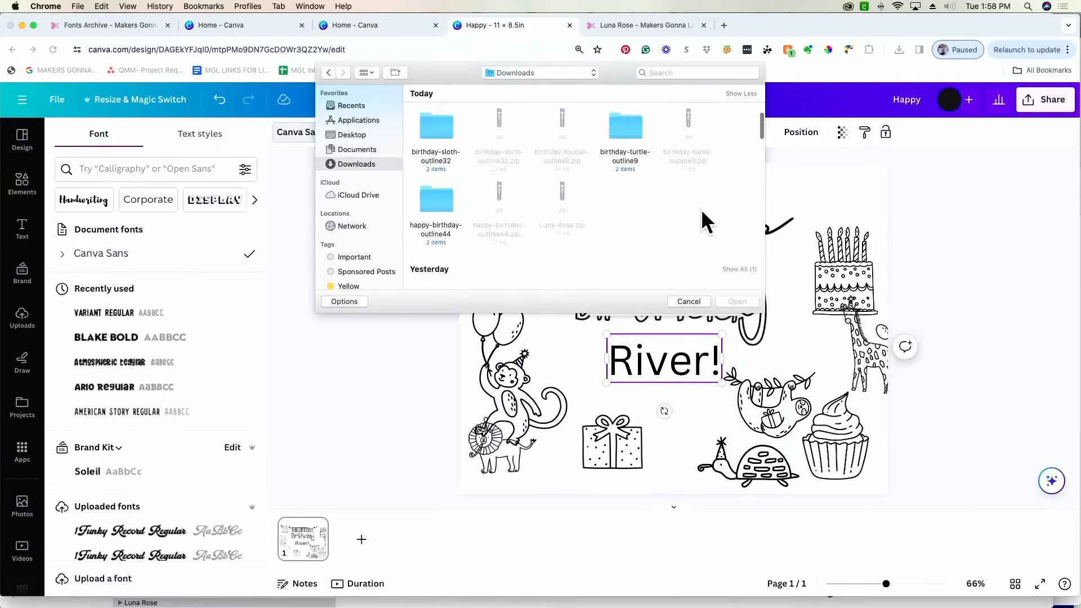
- Search the computer's files for "luna", choose Luna Rose.otf and upload it, confirming the usage rights and keeping it selected in the duplicate check
{"action": "left_click", "coordinate": [690, 72]}
{"action": "type", "text": "luna"}
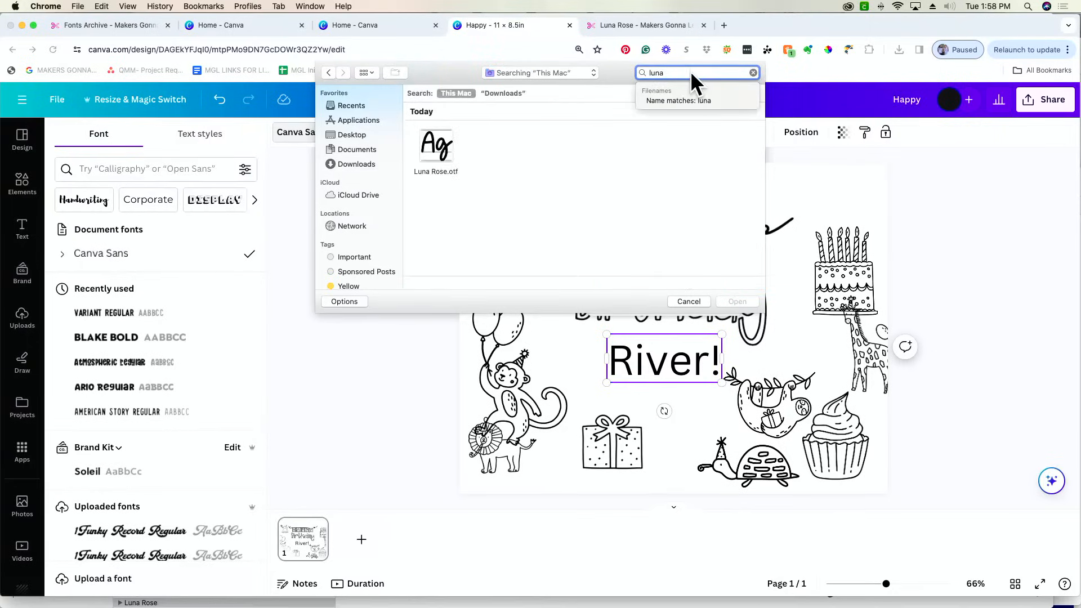
{"action": "left_click", "coordinate": [435, 144]}
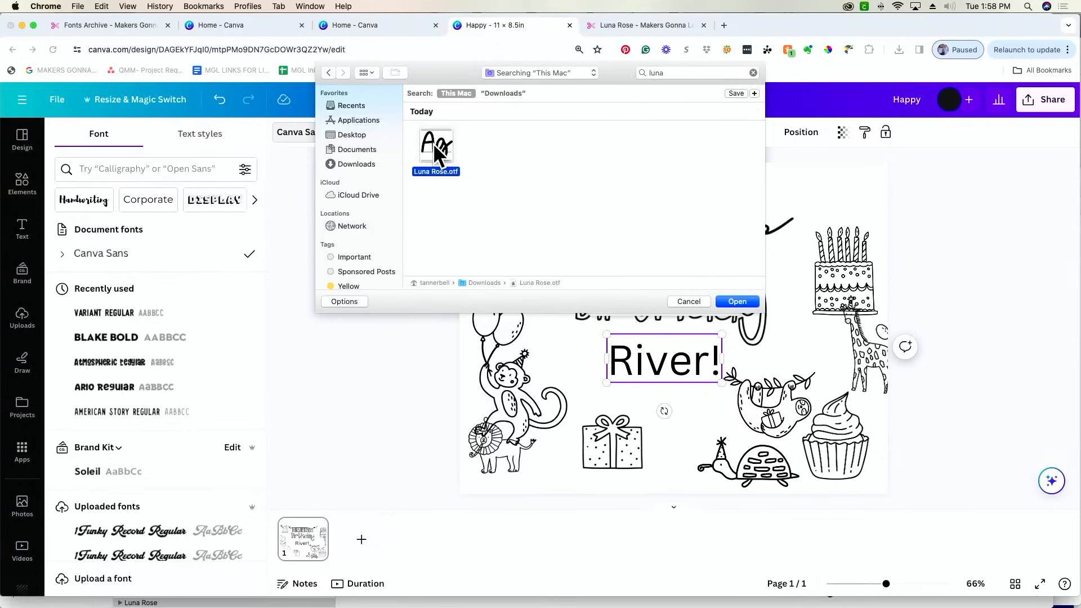
{"action": "left_click", "coordinate": [736, 301]}
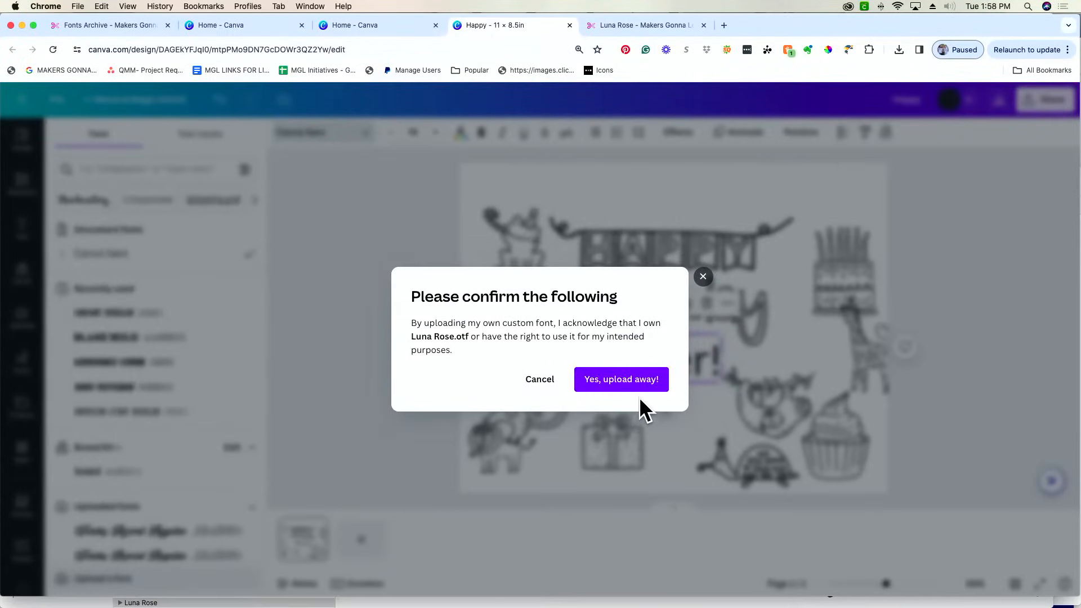
{"action": "left_click", "coordinate": [611, 383]}
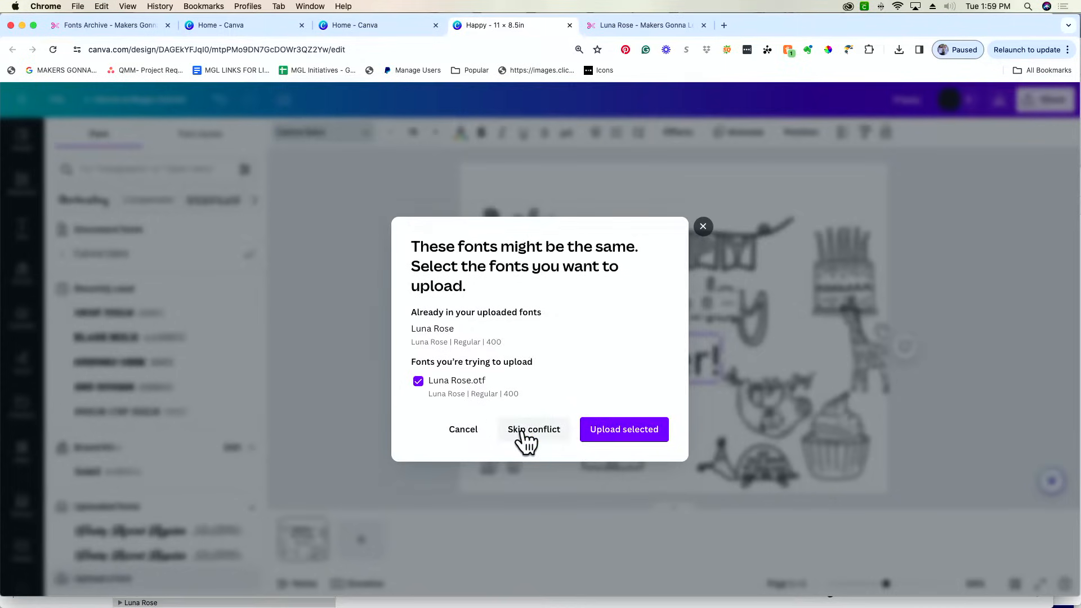
{"action": "left_click", "coordinate": [625, 431]}
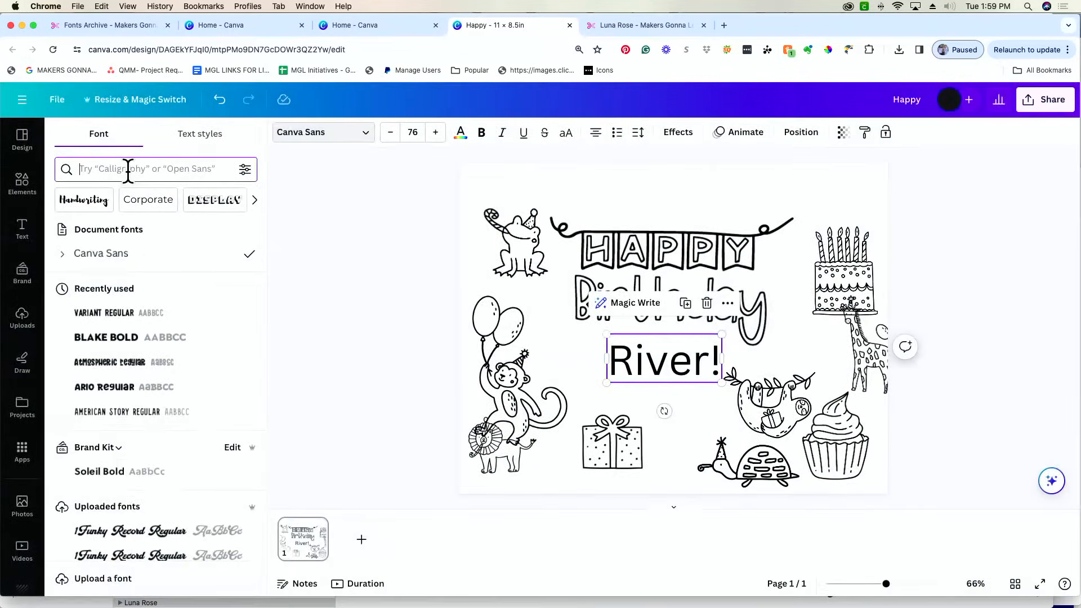
- Search the design's fonts for "luna" and apply Luna Rose Regular to the name text
{"action": "left_click", "coordinate": [128, 170]}
{"action": "type", "text": "luna"}
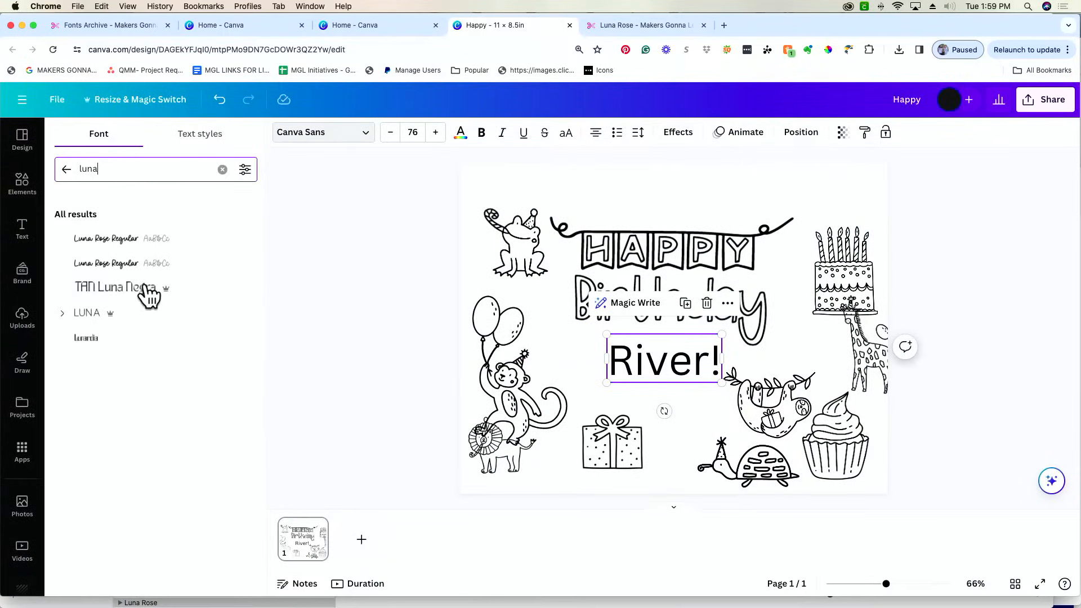
{"action": "left_click", "coordinate": [95, 264]}
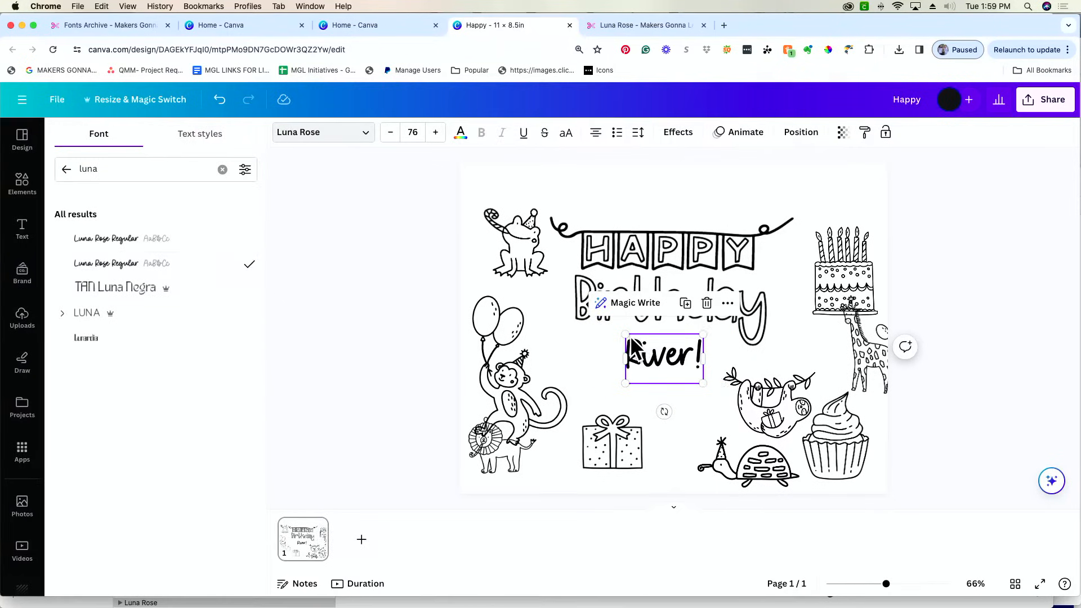
- Enlarge the name text to size 136 and move it directly below the word Birthday
{"action": "left_click_drag", "start_coordinate": [625, 335], "coordinate": [565, 295]}
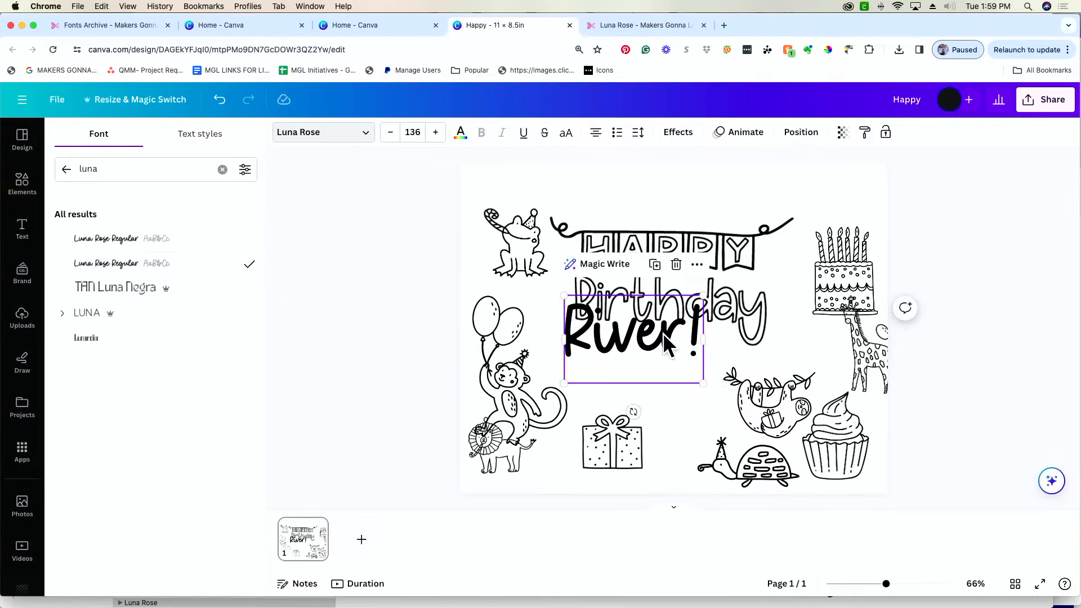
{"action": "left_click_drag", "start_coordinate": [614, 347], "coordinate": [666, 358]}
{"action": "left_click", "coordinate": [347, 248]}
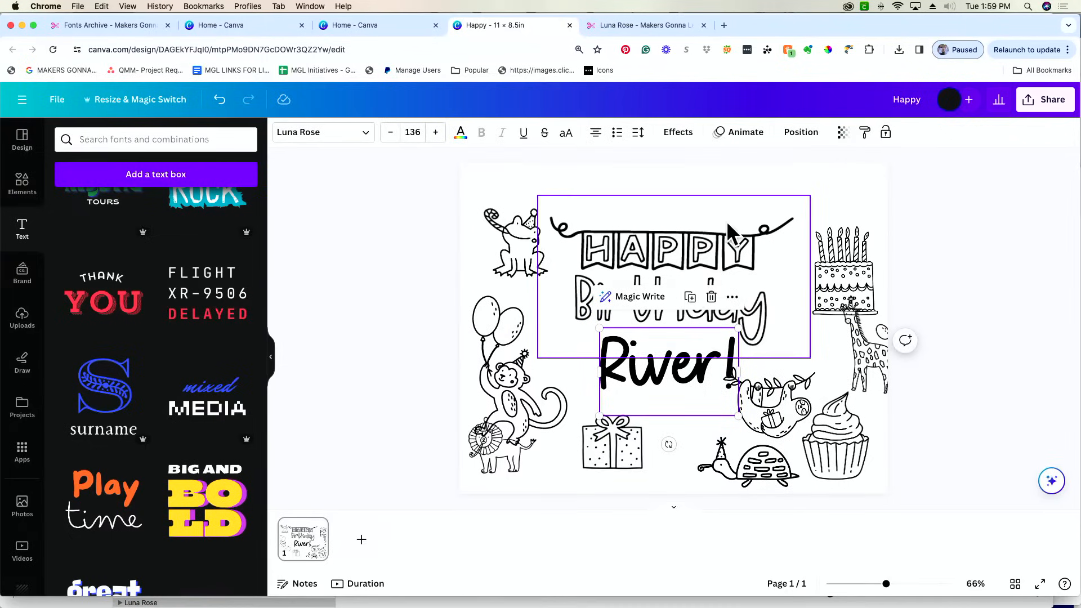
- Select the Happy Birthday graphic together with the name text and align them to a common horizontal center
{"action": "left_click", "coordinate": [694, 271]}
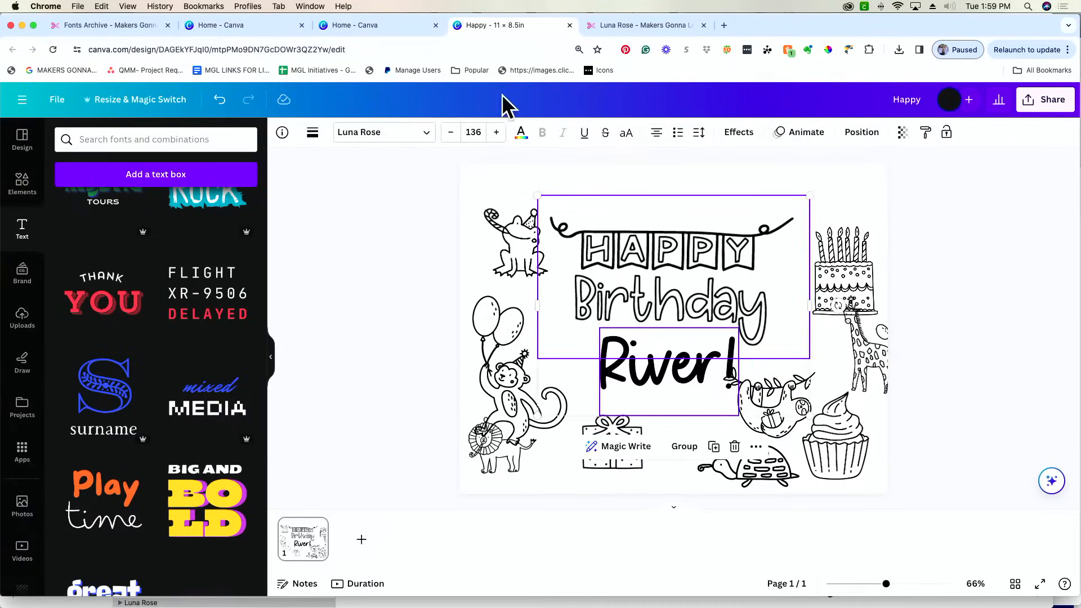
{"action": "left_click", "coordinate": [855, 143]}
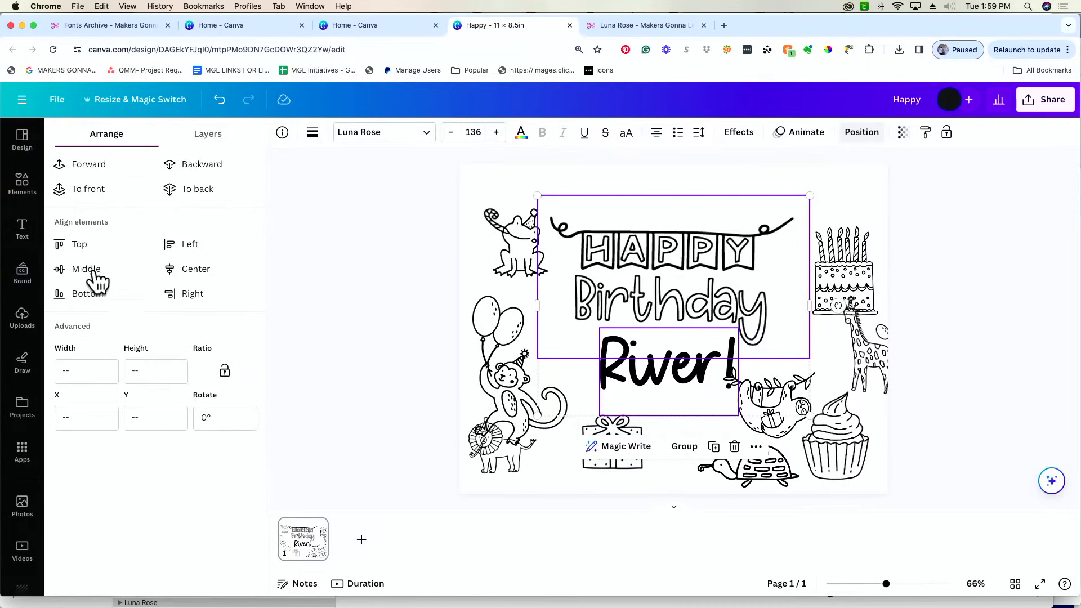
{"action": "left_click", "coordinate": [199, 270]}
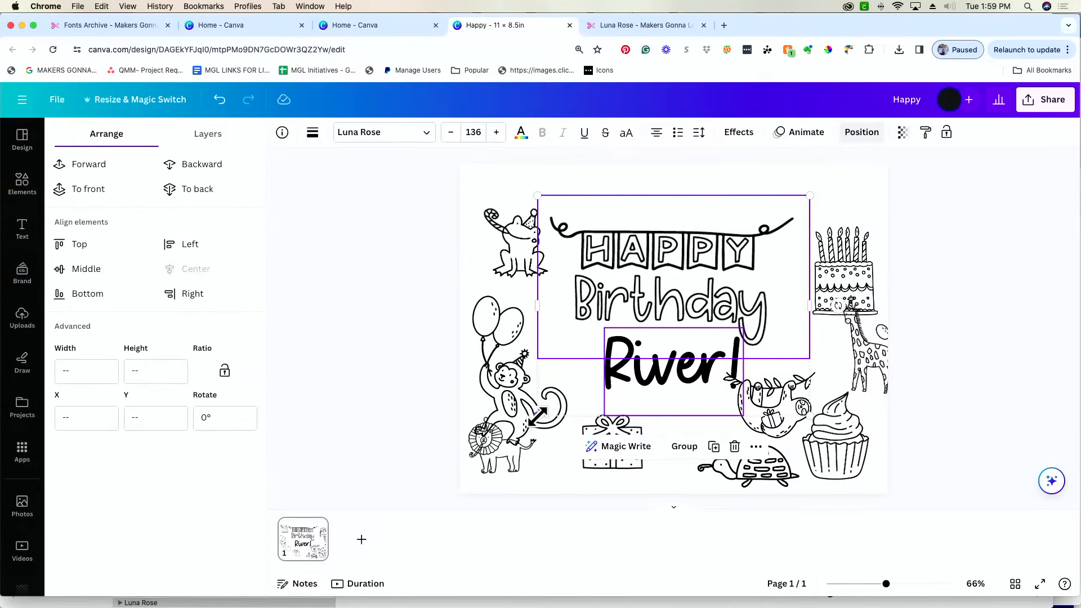
- Scale the selected Happy Birthday graphic and name text down together to font size 125 and group them
{"action": "left_click_drag", "start_coordinate": [538, 415], "coordinate": [597, 374]}
{"action": "left_click_drag", "start_coordinate": [683, 326], "coordinate": [634, 360]}
{"action": "left_click_drag", "start_coordinate": [754, 238], "coordinate": [789, 212]}
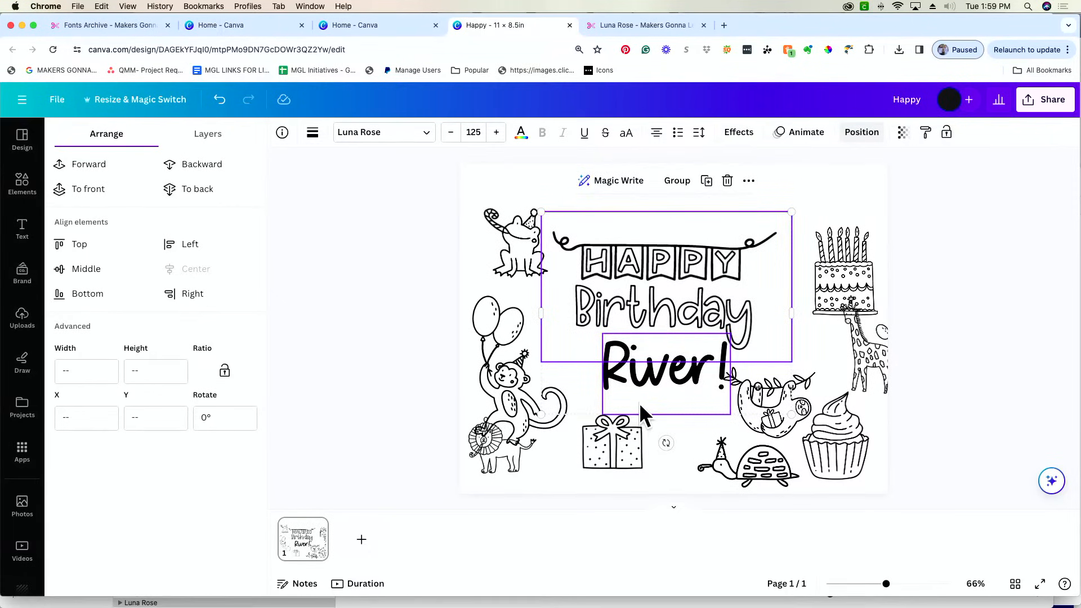
{"action": "left_click", "coordinate": [683, 181]}
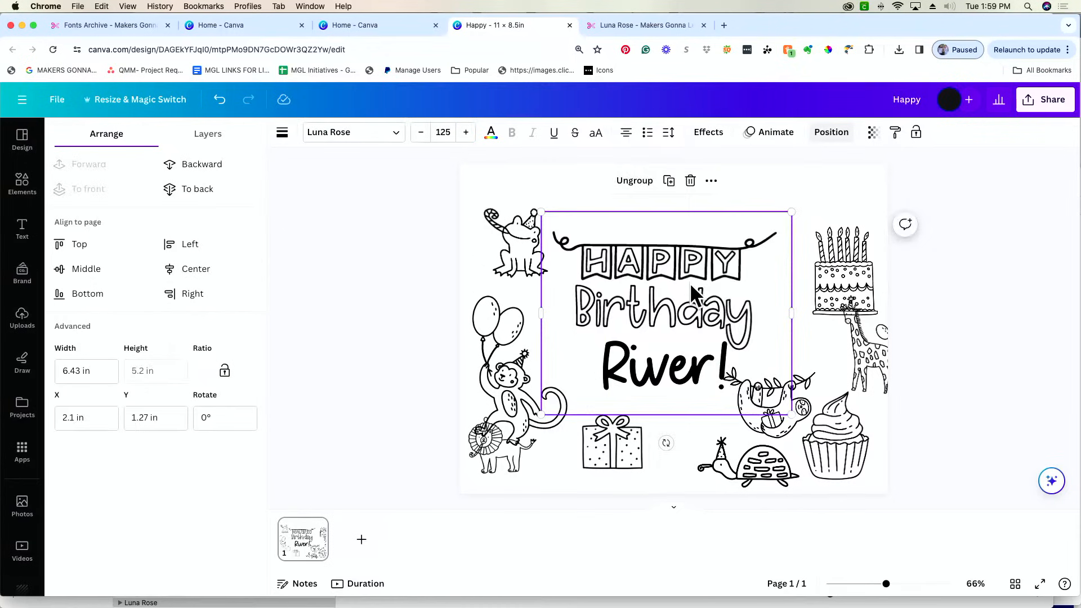
- Shrink the grouped birthday title to about 5.11 in wide and center it on the page
{"action": "left_click_drag", "start_coordinate": [690, 282], "coordinate": [713, 261]}
{"action": "left_click_drag", "start_coordinate": [814, 192], "coordinate": [762, 234]}
{"action": "mouse_move", "coordinate": [714, 313]}
{"action": "left_mouse_down"}
{"action": "mouse_move", "coordinate": [715, 338]}
{"action": "mouse_move", "coordinate": [724, 285]}
{"action": "mouse_move", "coordinate": [711, 303]}
{"action": "left_mouse_up"}
{"action": "left_click", "coordinate": [719, 203]}
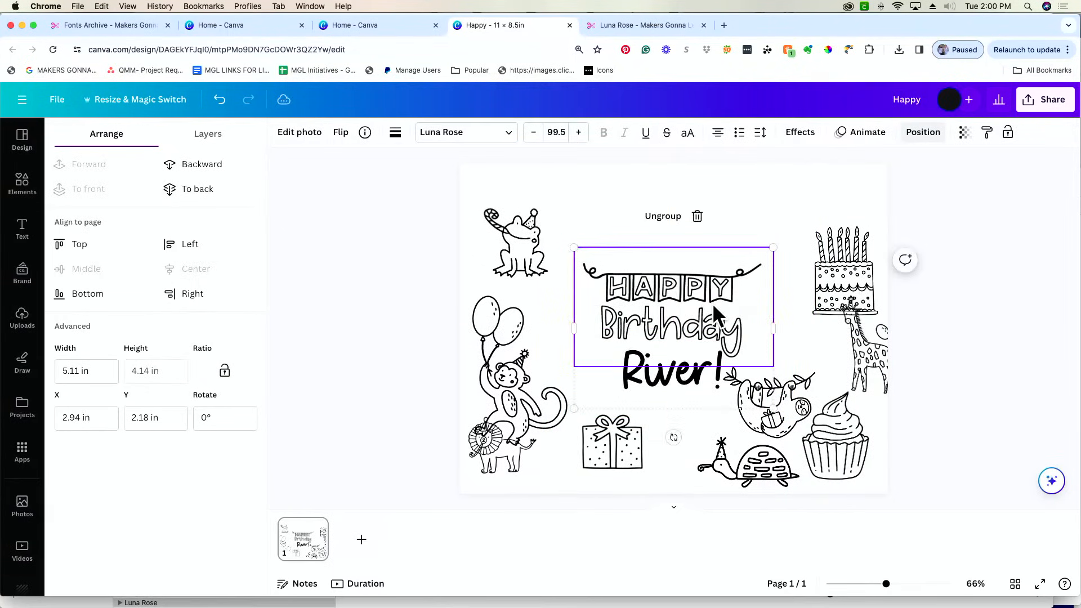
{"action": "left_click_drag", "start_coordinate": [698, 340], "coordinate": [670, 332]}
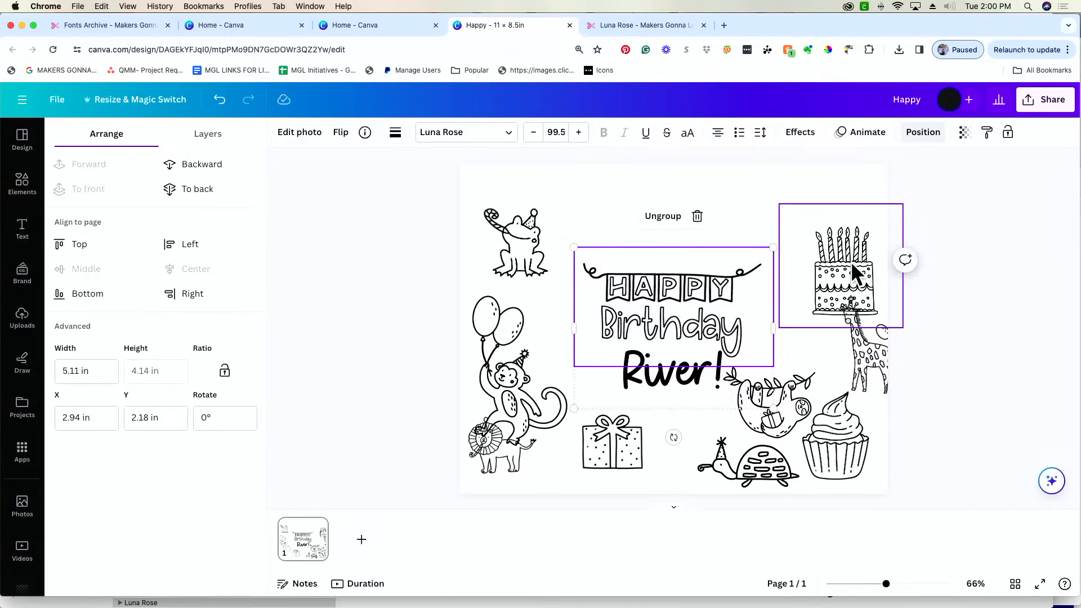
- Center the birthday cake above the Happy banner and shift the cupcake, turtle and sloth toward the lower left of the page
{"action": "left_click_drag", "start_coordinate": [850, 261], "coordinate": [681, 222]}
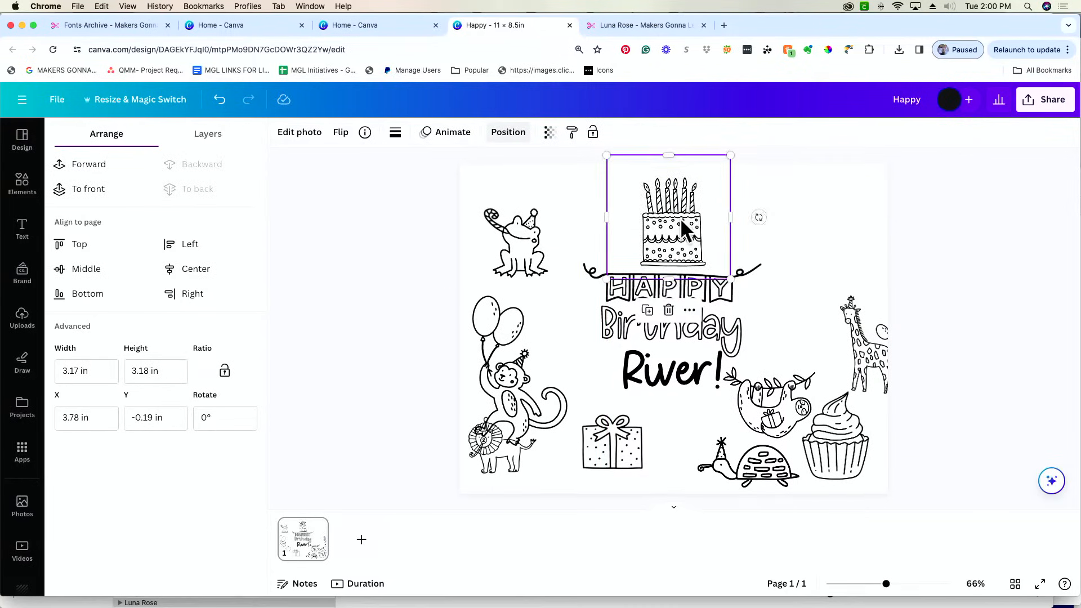
{"action": "left_click", "coordinate": [841, 248]}
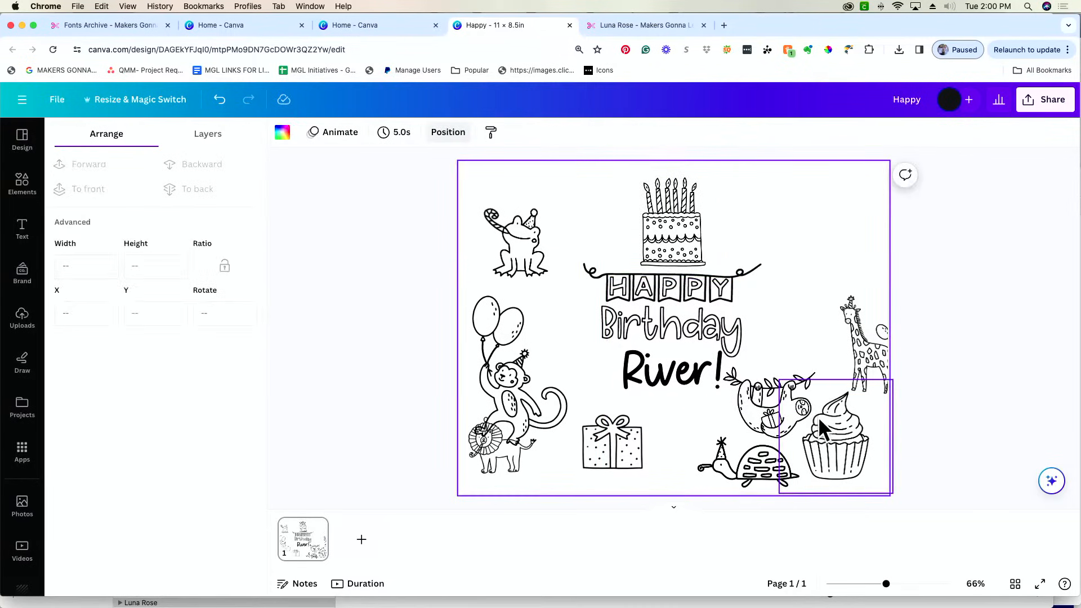
{"action": "left_click_drag", "start_coordinate": [822, 428], "coordinate": [534, 370]}
{"action": "left_click_drag", "start_coordinate": [792, 410], "coordinate": [649, 350]}
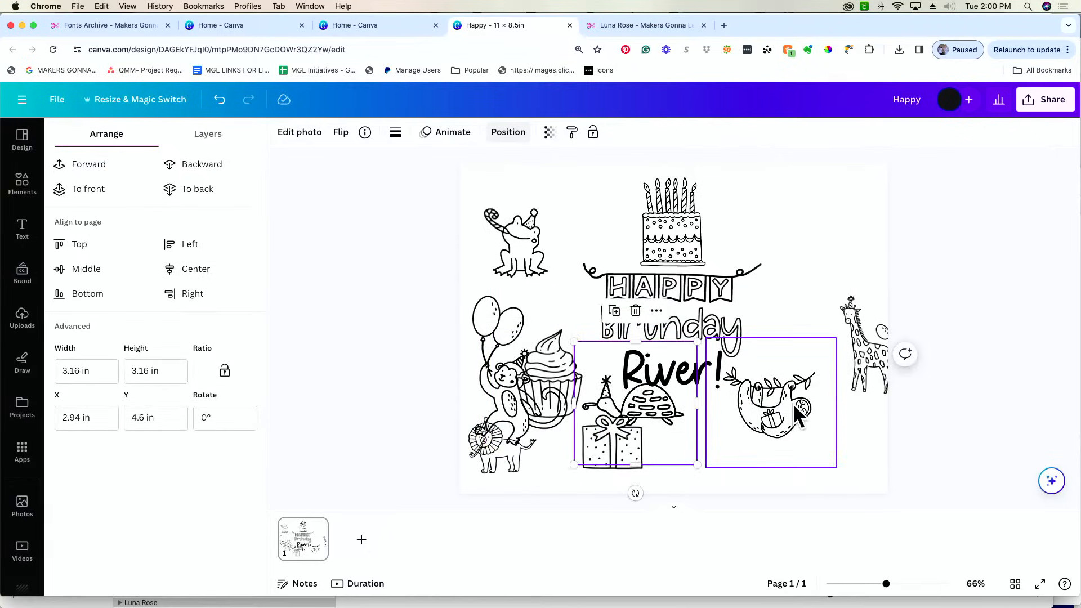
{"action": "left_click_drag", "start_coordinate": [795, 404], "coordinate": [640, 429]}
- Move the giraffe to the page's lower-right corner and enlarge it to about 4.8 in wide
{"action": "left_click_drag", "start_coordinate": [862, 337], "coordinate": [793, 414]}
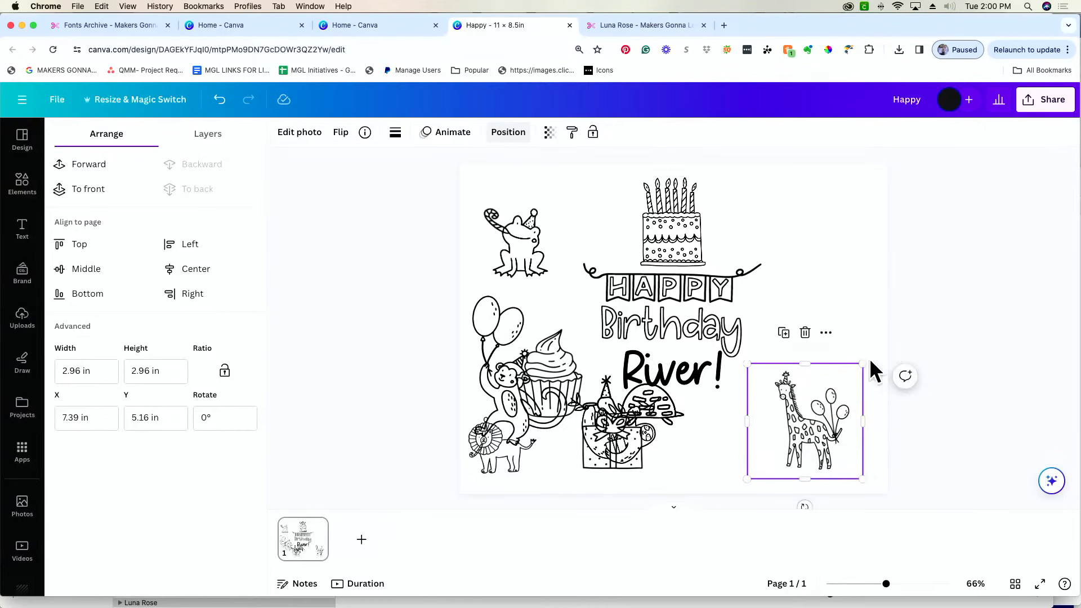
{"action": "left_click_drag", "start_coordinate": [869, 361], "coordinate": [934, 292]}
{"action": "left_click_drag", "start_coordinate": [832, 427], "coordinate": [793, 435]}
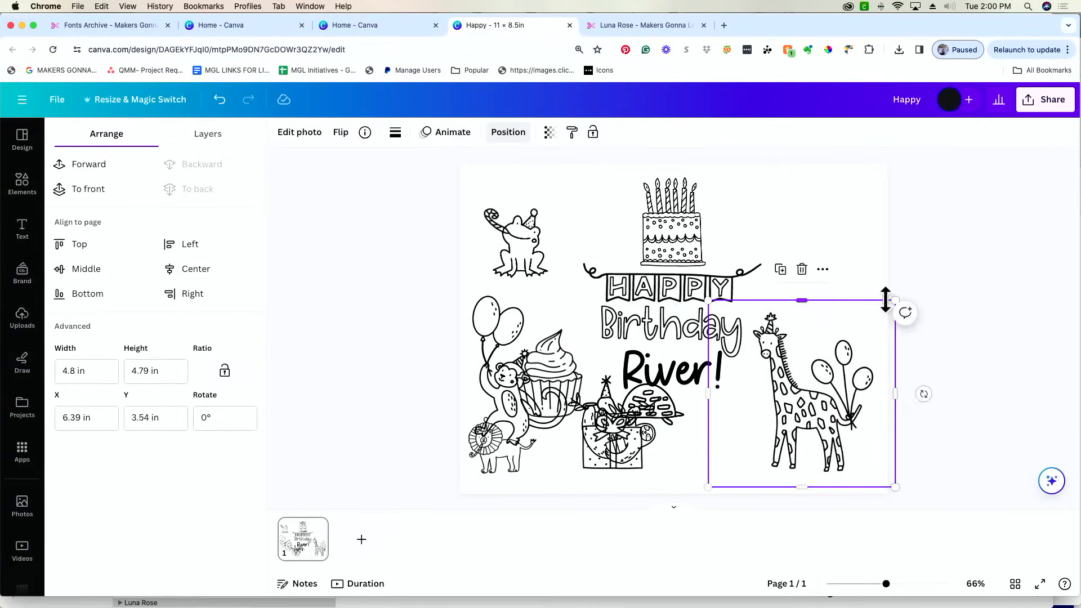
- Move the turtle to the bottom middle of the page and the sloth to the upper-right corner
{"action": "left_click", "coordinate": [642, 389]}
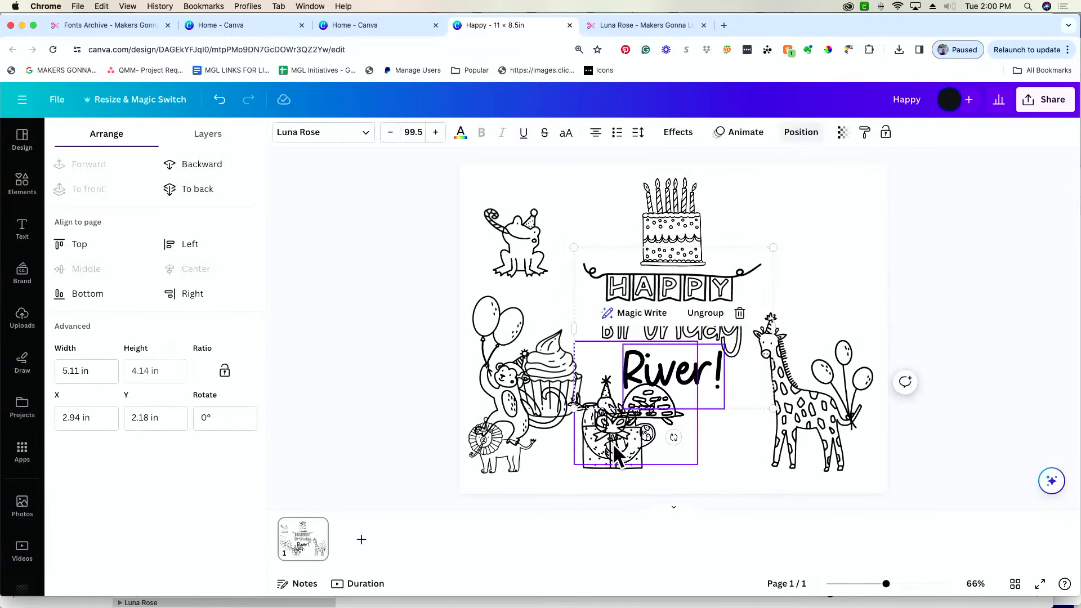
{"action": "left_click_drag", "start_coordinate": [612, 444], "coordinate": [675, 501]}
{"action": "left_click_drag", "start_coordinate": [633, 454], "coordinate": [808, 246]}
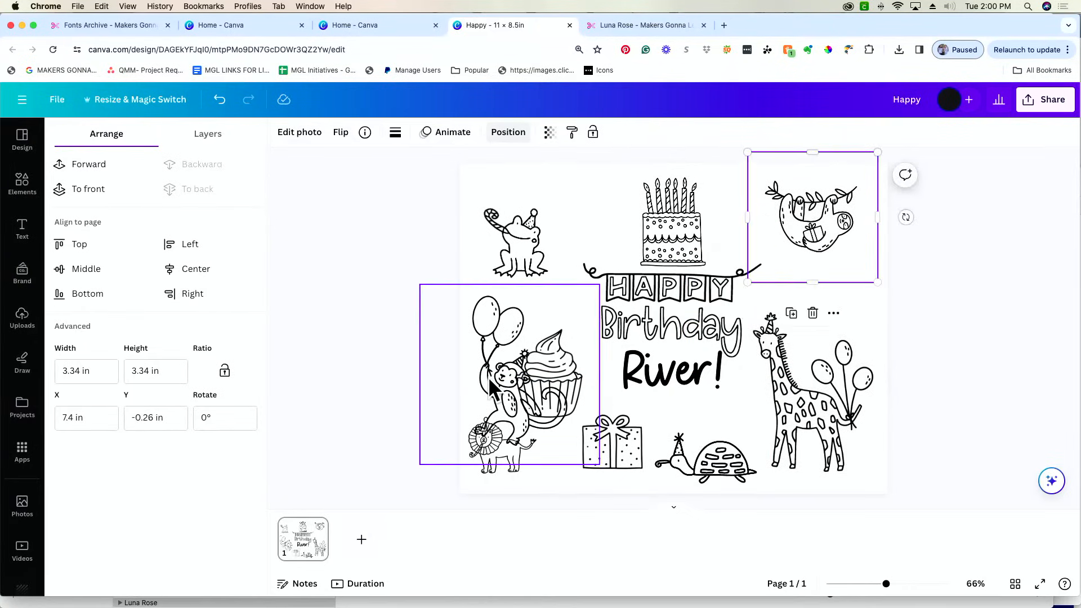
- Place the monkey in the page's upper-left corner, moving the frog and gift box down to the lower left
{"action": "left_click_drag", "start_coordinate": [491, 388], "coordinate": [550, 427]}
{"action": "left_click_drag", "start_coordinate": [515, 245], "coordinate": [505, 431]}
{"action": "left_click_drag", "start_coordinate": [619, 444], "coordinate": [563, 428]}
{"action": "left_click_drag", "start_coordinate": [642, 459], "coordinate": [529, 278]}
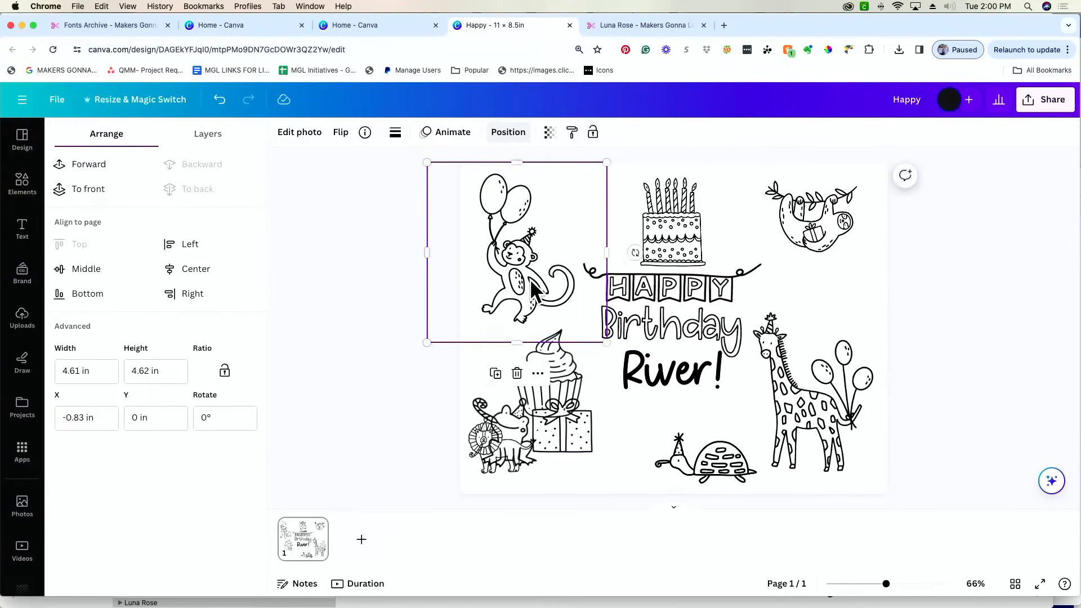
- Arrange the frog below the sloth, the cupcake beside the cake and the gift box beside the word Birthday
{"action": "left_click_drag", "start_coordinate": [559, 389], "coordinate": [638, 452]}
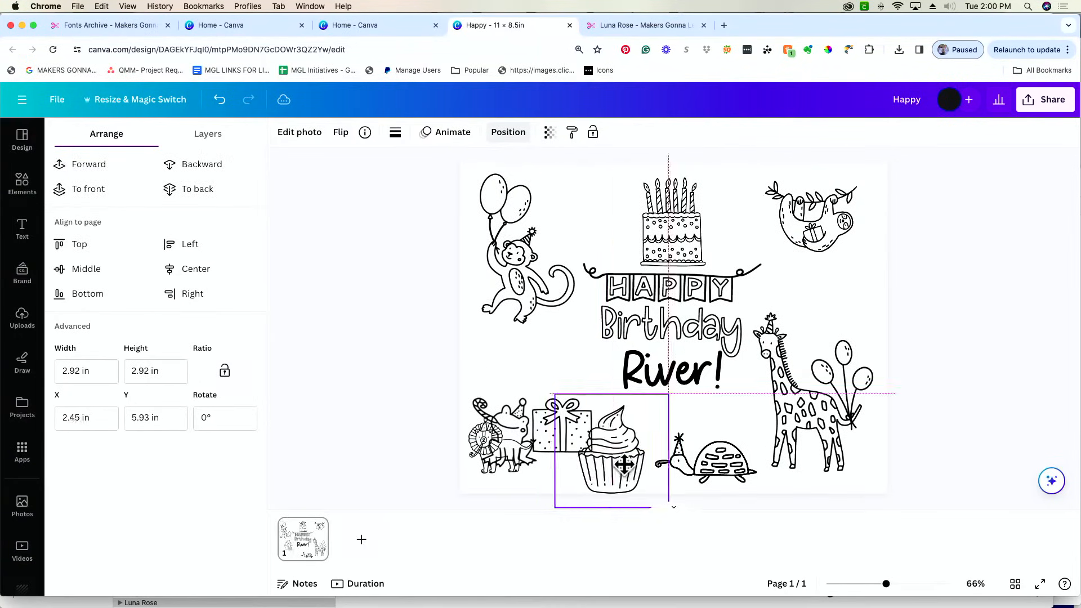
{"action": "left_click_drag", "start_coordinate": [500, 431], "coordinate": [833, 306]}
{"action": "left_click", "coordinate": [495, 434]}
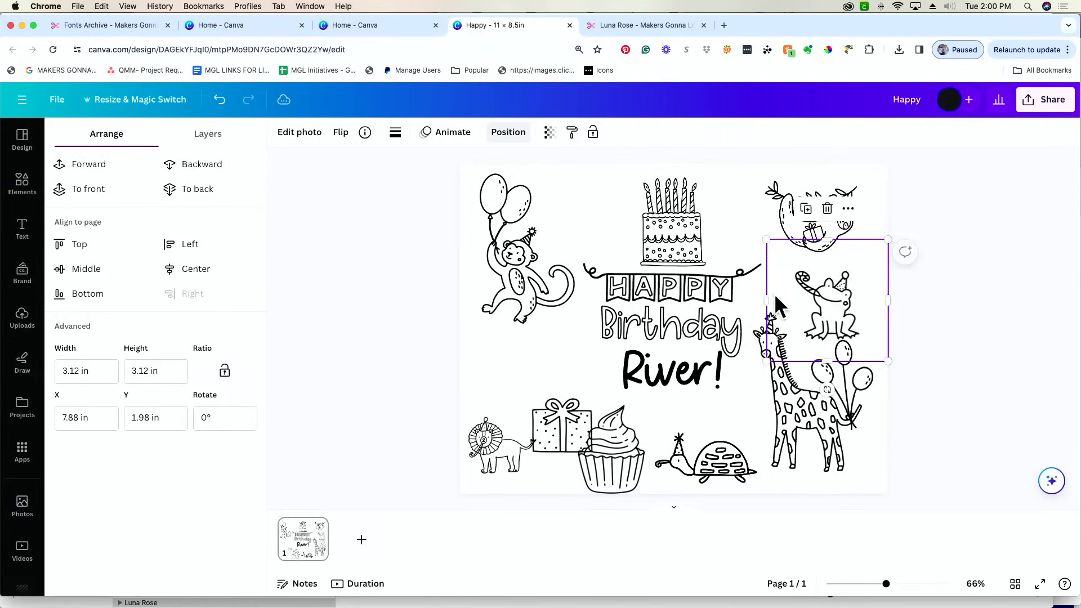
{"action": "left_click", "coordinate": [508, 448]}
{"action": "left_click_drag", "start_coordinate": [606, 431], "coordinate": [583, 205]}
{"action": "left_click_drag", "start_coordinate": [569, 456], "coordinate": [574, 371]}
- Enlarge the lion at the lower left to about 4.26 in wide and center the turtle below the name
{"action": "left_click", "coordinate": [506, 445]}
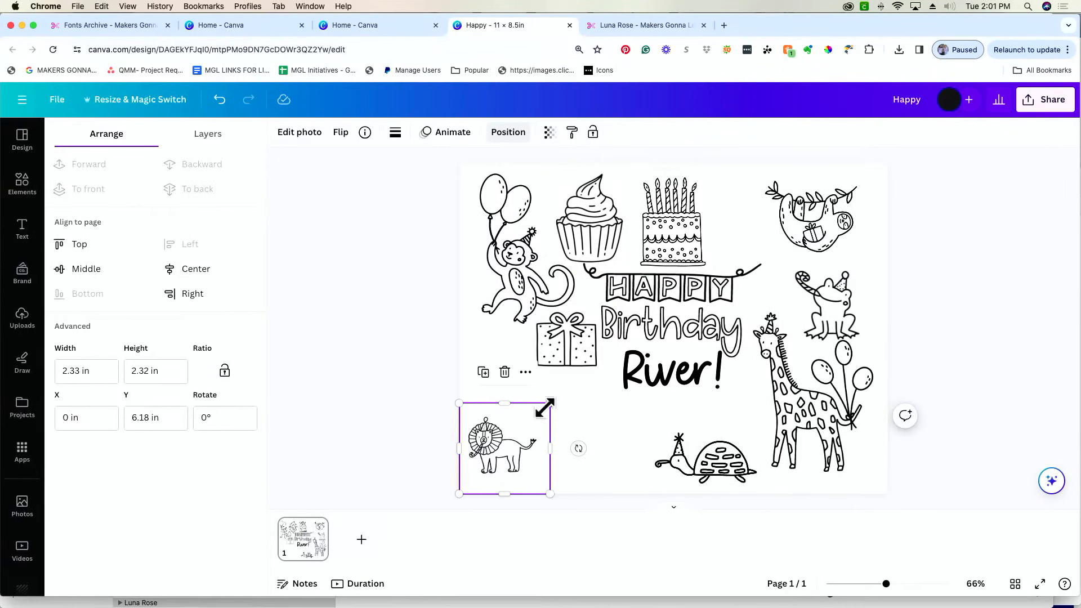
{"action": "left_click_drag", "start_coordinate": [549, 404], "coordinate": [540, 449]}
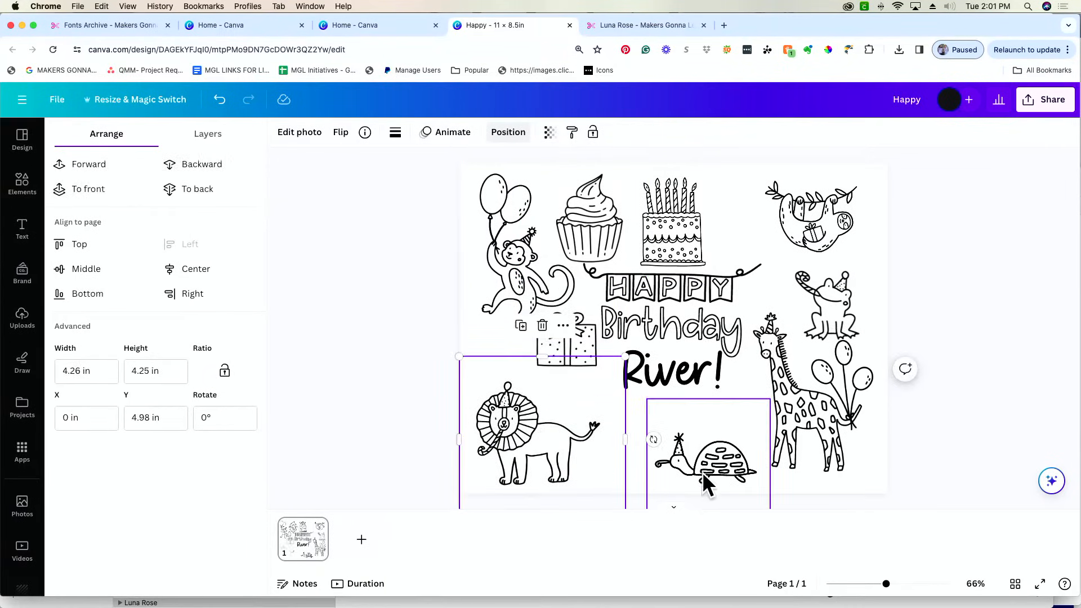
{"action": "left_click_drag", "start_coordinate": [708, 476], "coordinate": [680, 477]}
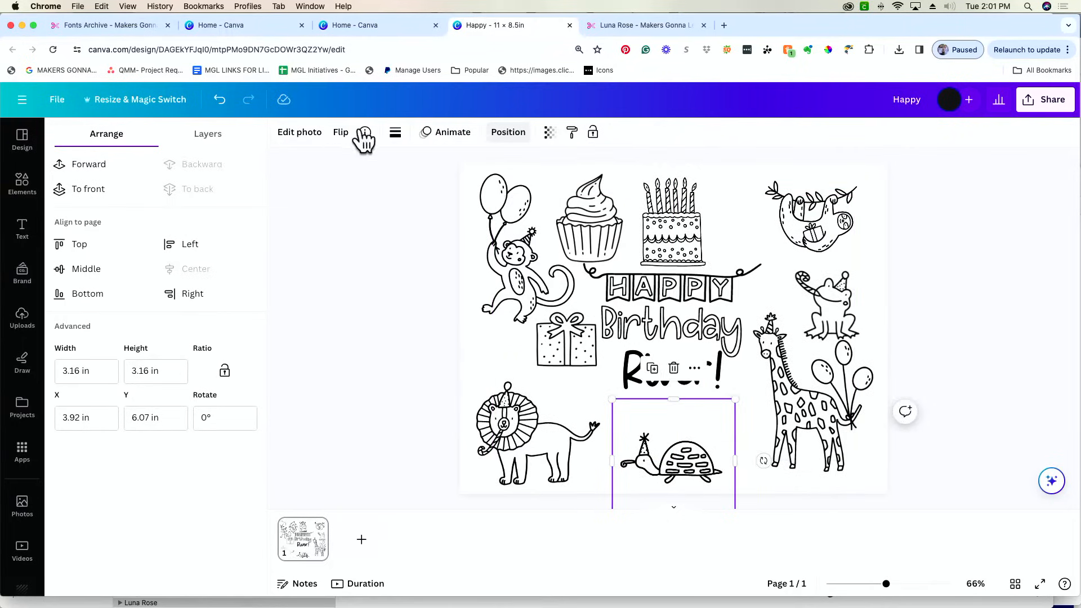
- Flip the turtle horizontally and nudge it slightly down below the name
{"action": "left_click", "coordinate": [342, 135]}
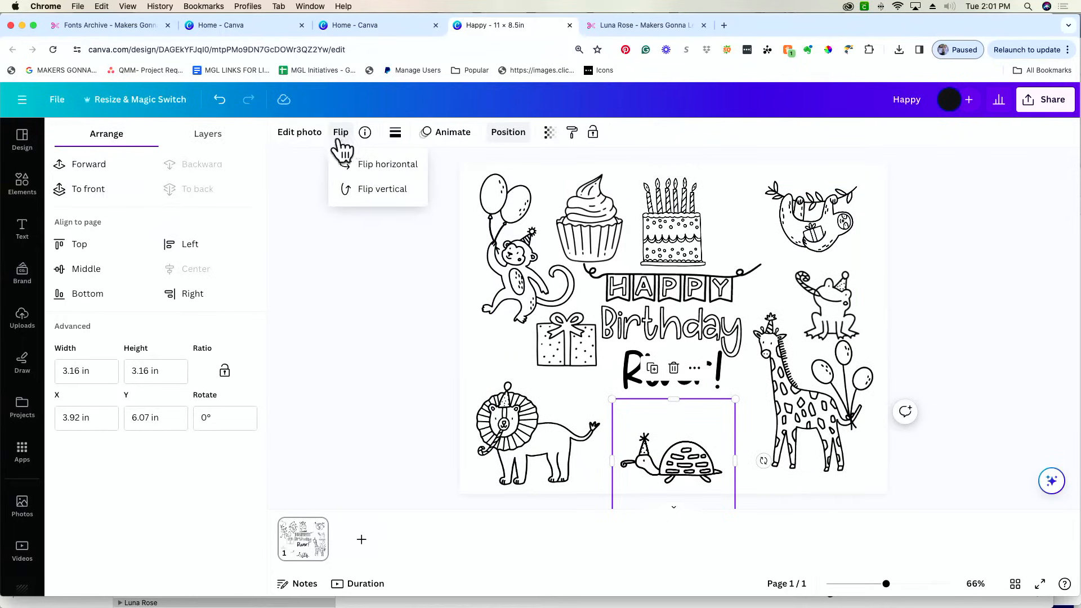
{"action": "left_click", "coordinate": [349, 164]}
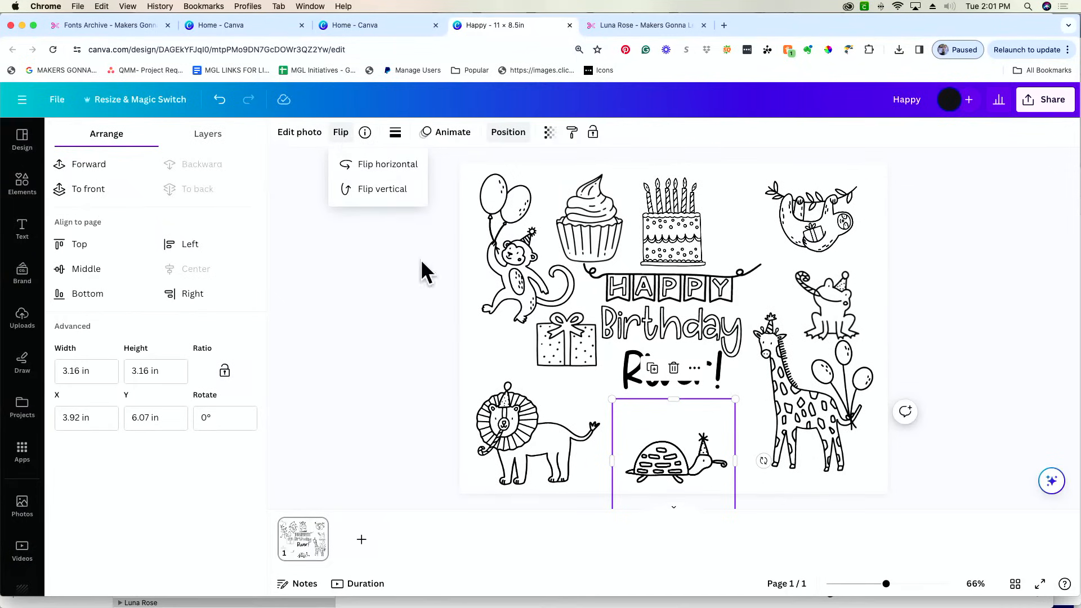
{"action": "left_click", "coordinate": [683, 468]}
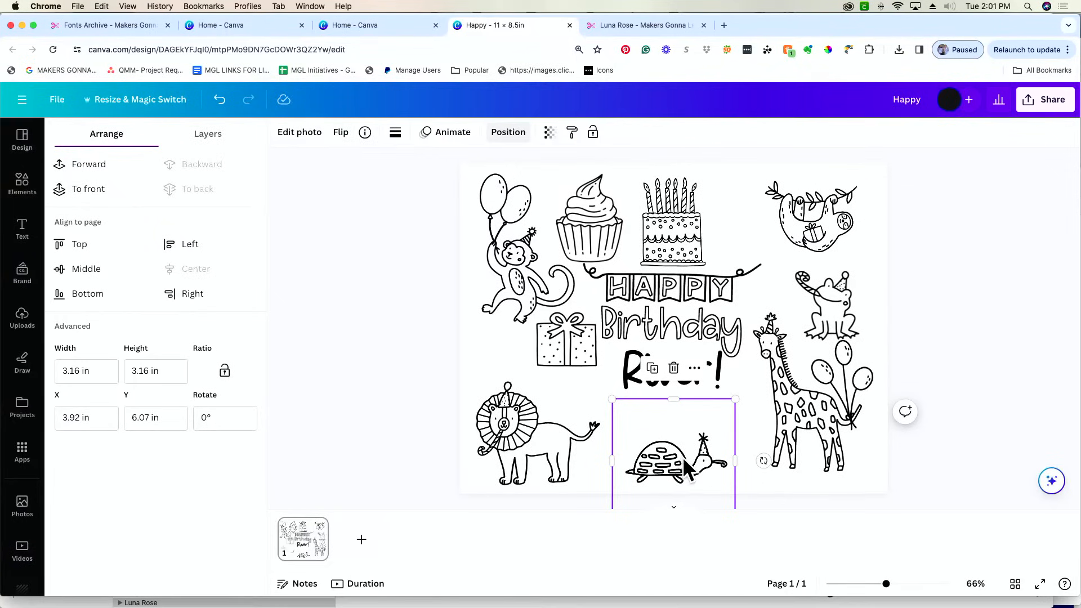
{"action": "left_click_drag", "start_coordinate": [682, 457], "coordinate": [686, 464]}
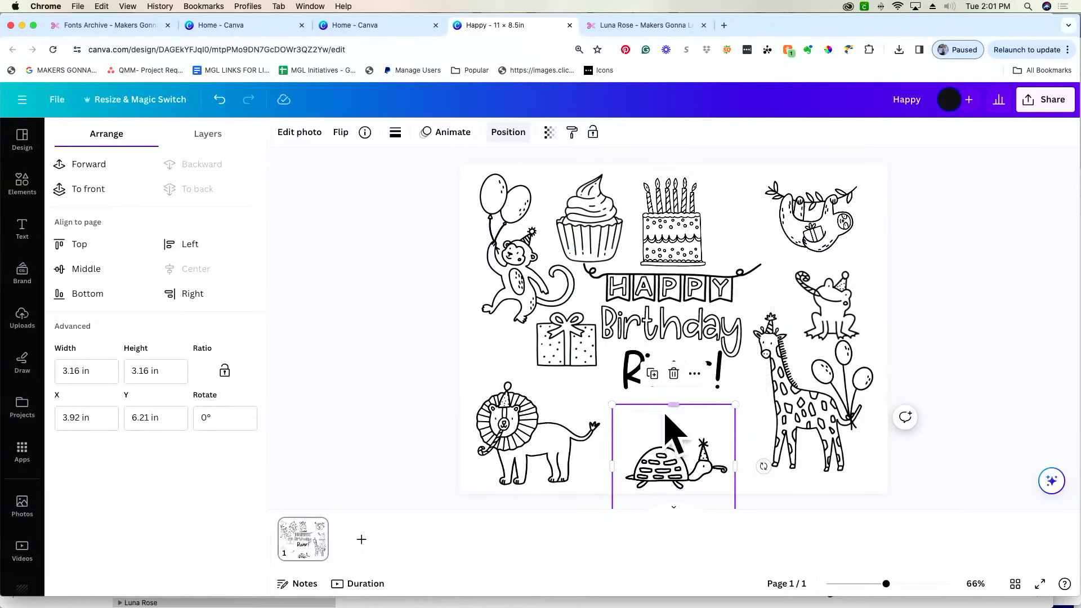
- Move the turtle above the lion, center the cupcake below the name and place the gift box beside the cake
{"action": "left_click_drag", "start_coordinate": [671, 468], "coordinate": [501, 352]}
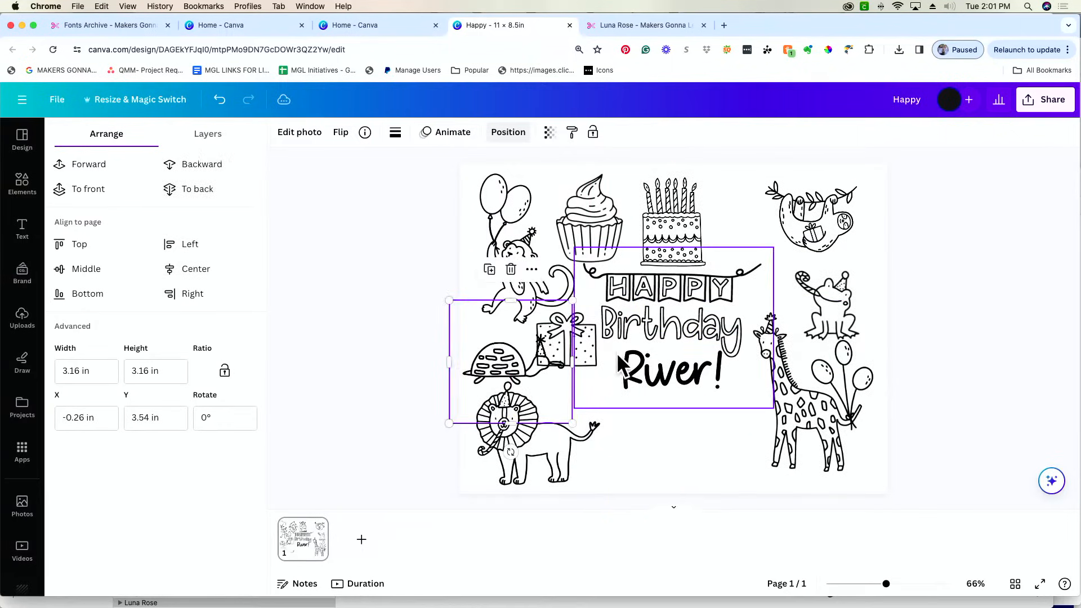
{"action": "left_click_drag", "start_coordinate": [592, 214], "coordinate": [676, 434]}
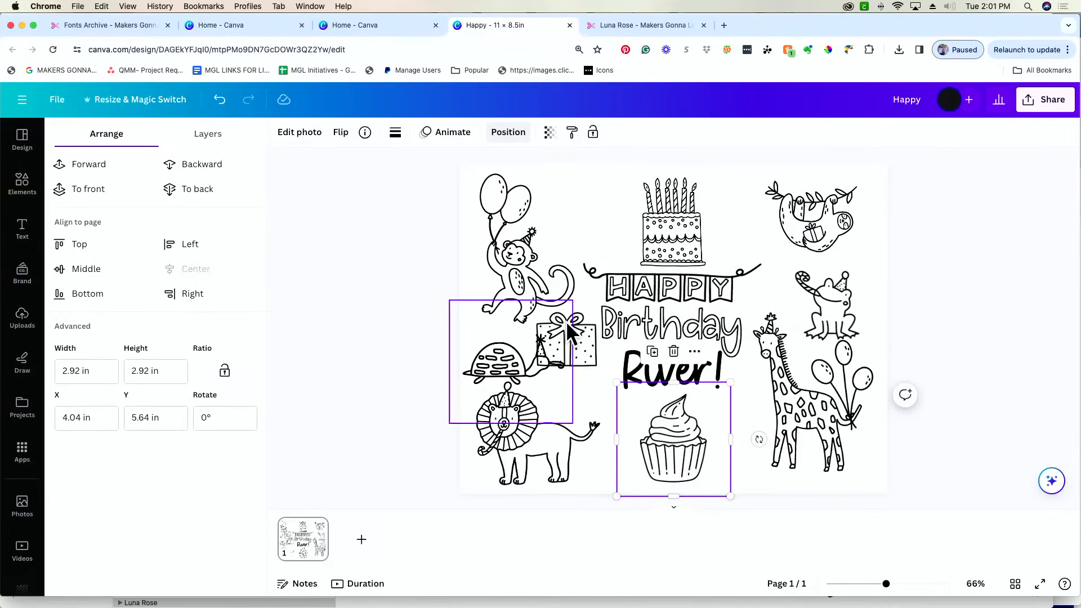
{"action": "left_click_drag", "start_coordinate": [527, 346], "coordinate": [606, 237]}
- Place the turtle between the lion and the cupcake, shifting the cupcake toward the giraffe
{"action": "left_click", "coordinate": [463, 374]}
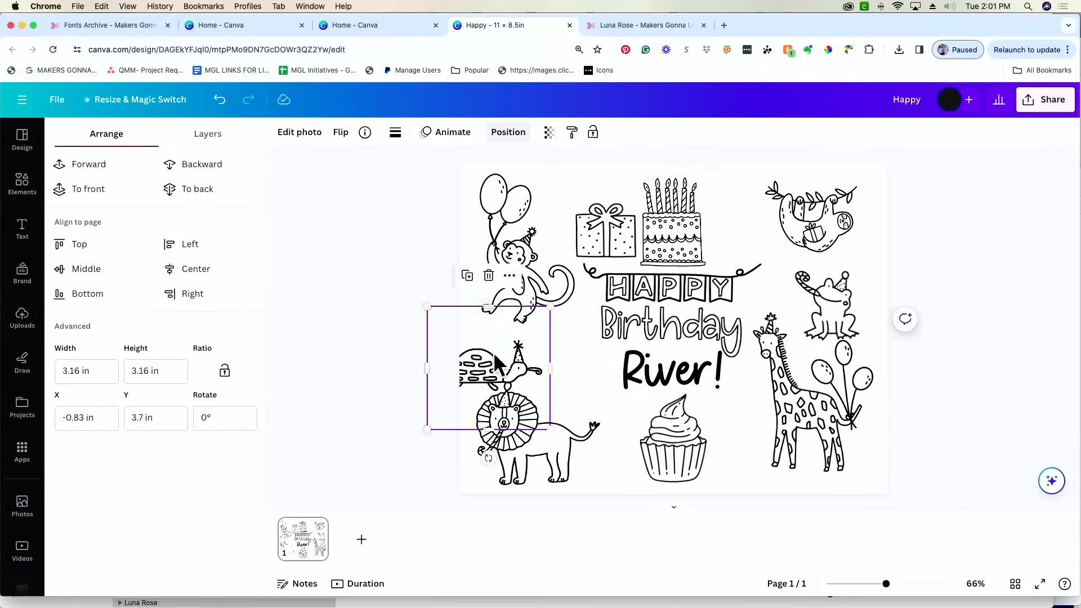
{"action": "left_click_drag", "start_coordinate": [463, 373], "coordinate": [600, 449]}
{"action": "left_click_drag", "start_coordinate": [695, 444], "coordinate": [747, 449]}
{"action": "left_click_drag", "start_coordinate": [633, 481], "coordinate": [653, 461]}
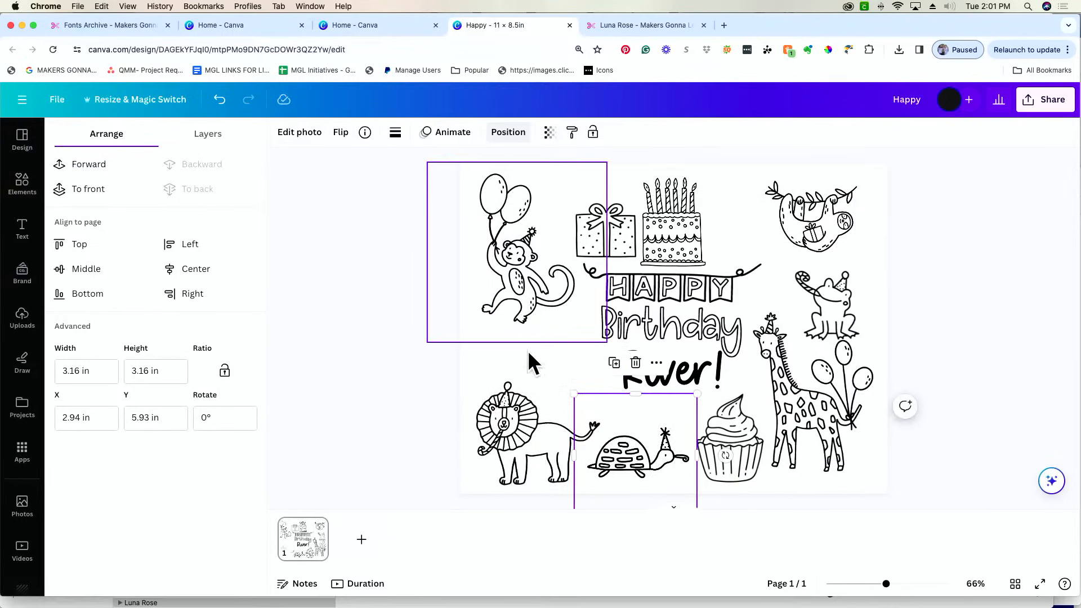
- Swap the turtle and lion so the turtle sits in the lower-left corner and the lion stands beside the cupcake
{"action": "left_click_drag", "start_coordinate": [535, 421], "coordinate": [715, 411]}
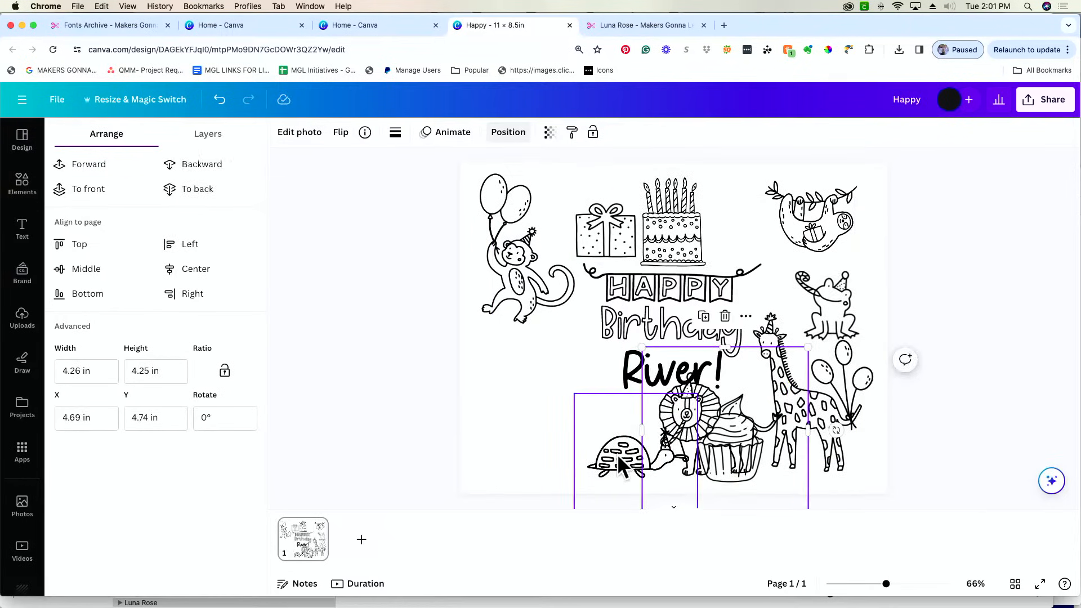
{"action": "left_click_drag", "start_coordinate": [617, 454], "coordinate": [518, 454]}
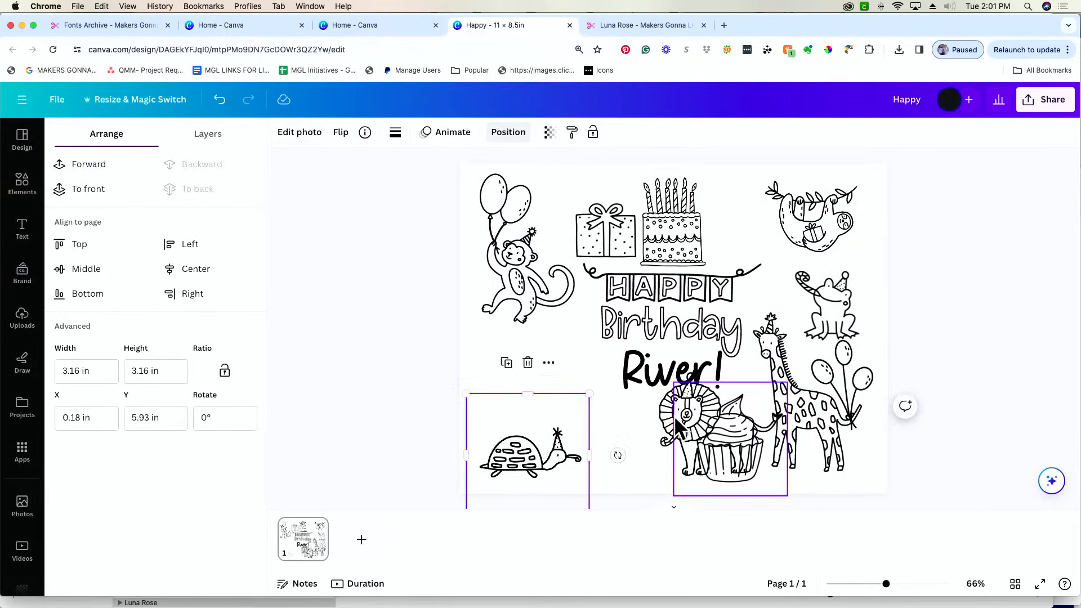
{"action": "left_click_drag", "start_coordinate": [667, 417], "coordinate": [584, 426]}
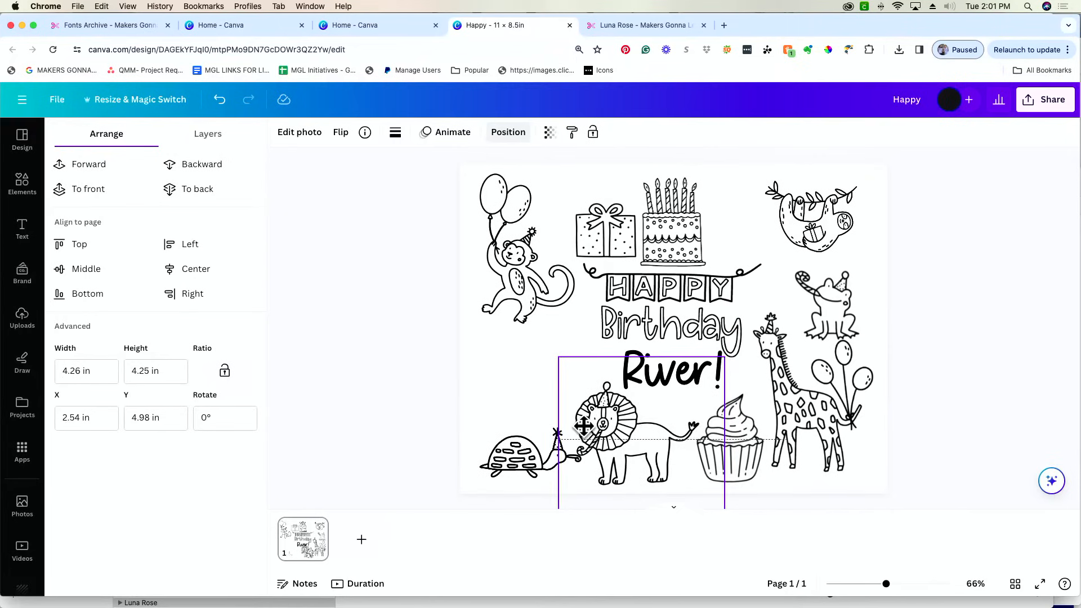
{"action": "left_click_drag", "start_coordinate": [522, 456], "coordinate": [516, 457]}
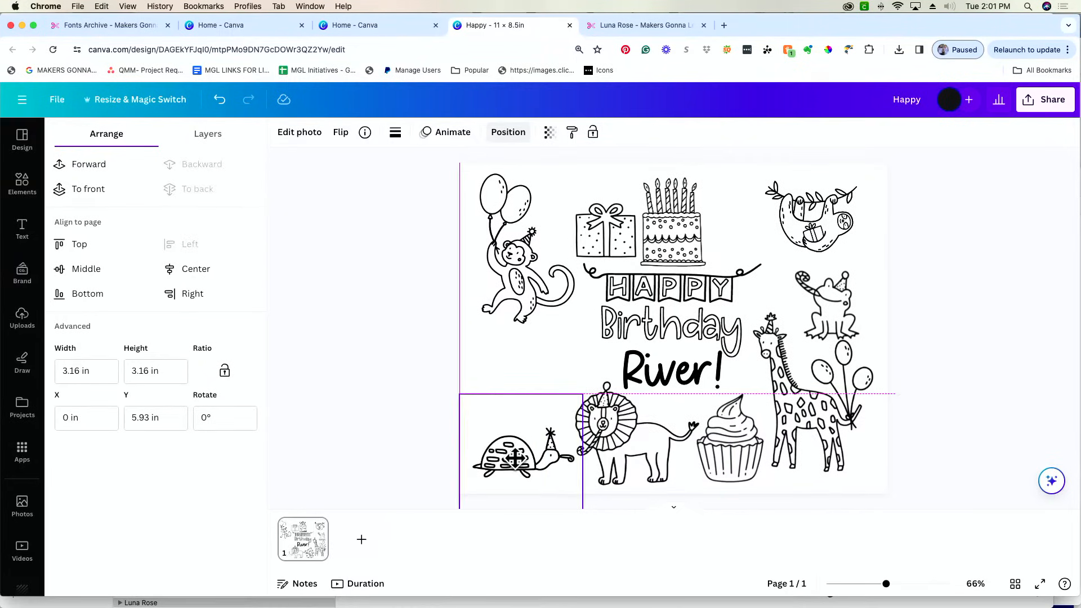
- Nudge the giraffe slightly closer to the page's lower-right corner
{"action": "left_click", "coordinate": [413, 413]}
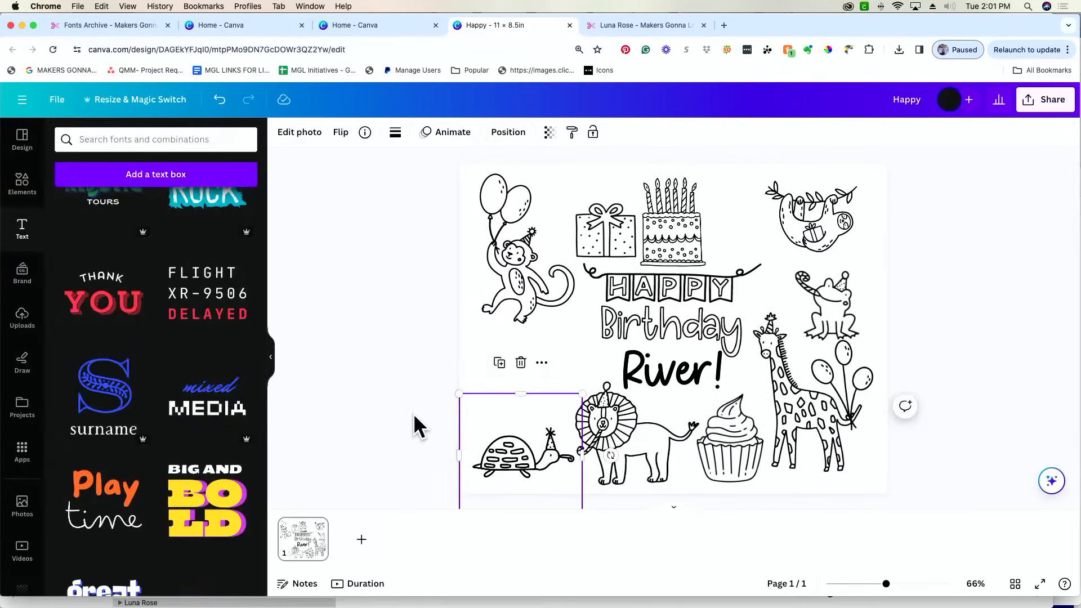
{"action": "left_click", "coordinate": [413, 413]}
{"action": "left_click_drag", "start_coordinate": [802, 412], "coordinate": [807, 416]}
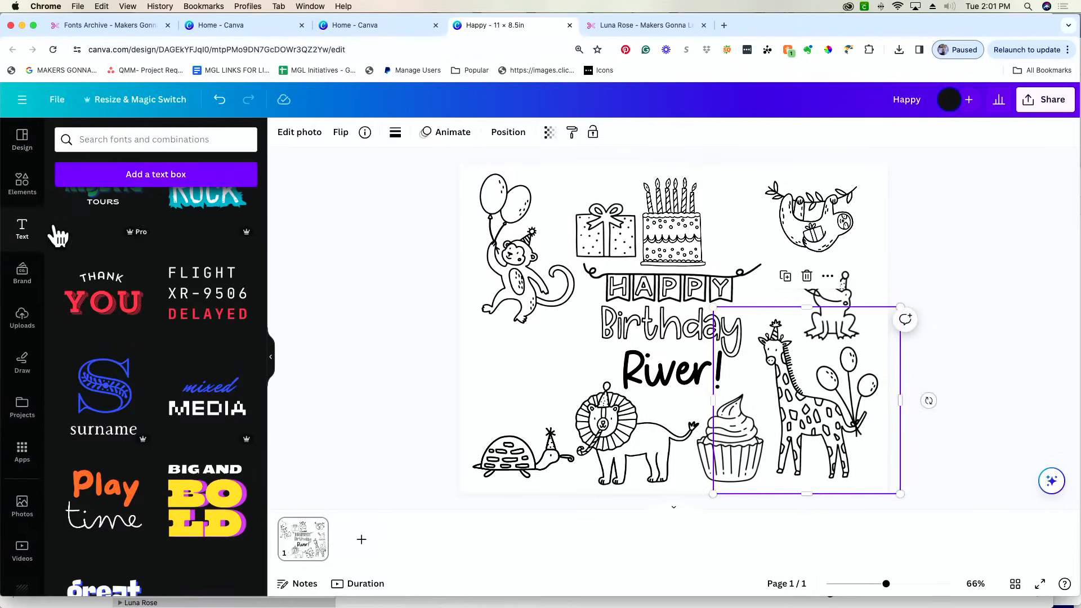
- Search the design elements for "tic tac toe"
{"action": "left_click", "coordinate": [41, 181]}
{"action": "left_click", "coordinate": [142, 140]}
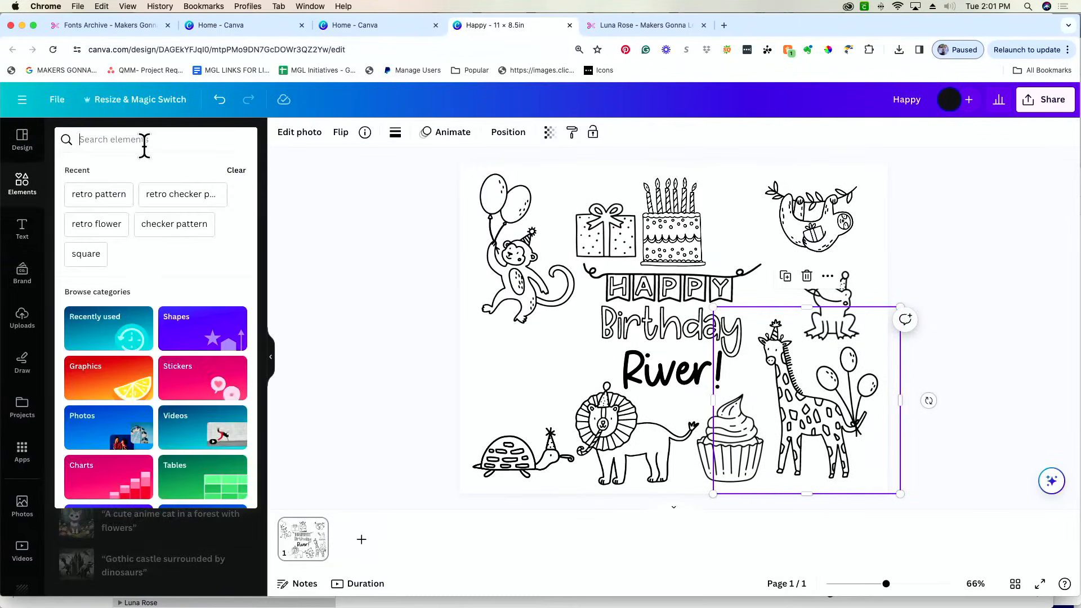
{"action": "type", "text": "tic ta"}
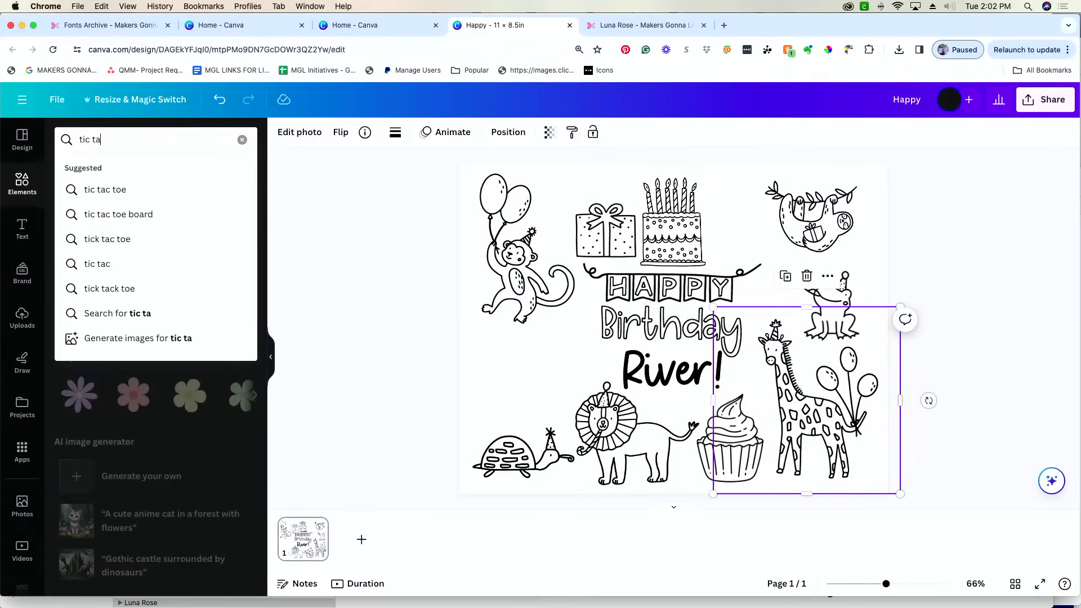
{"action": "type", "text": "c toe"}
{"action": "key", "text": "Return"}
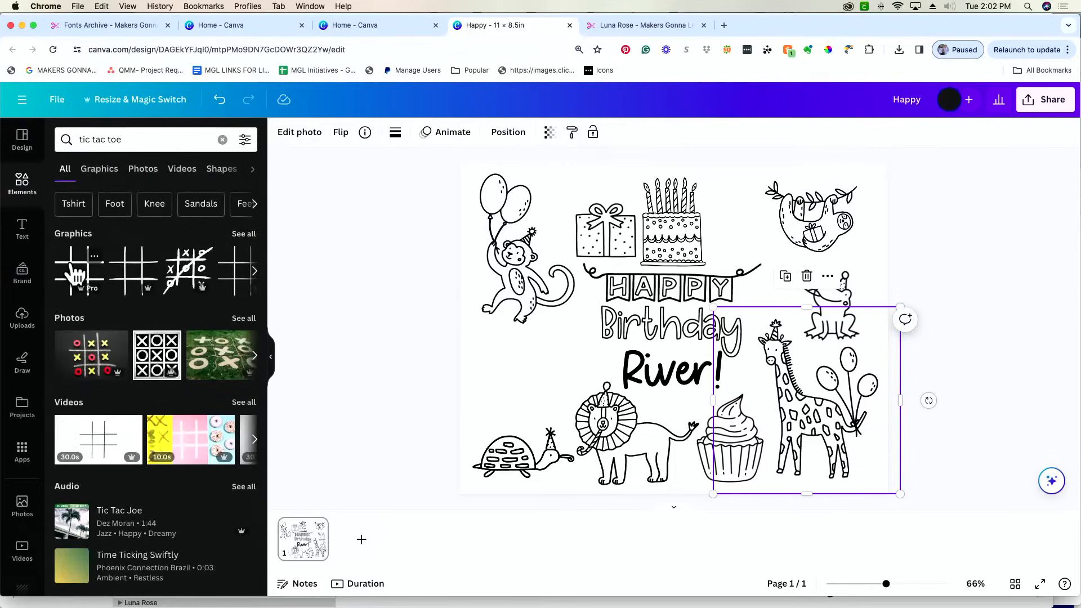
- Add the first plain tic tac toe grid graphic, shrink it and place it between the monkey and the turtle
{"action": "left_click", "coordinate": [73, 273]}
{"action": "left_click_drag", "start_coordinate": [707, 344], "coordinate": [558, 382]}
{"action": "left_click_drag", "start_coordinate": [589, 299], "coordinate": [557, 331]}
{"action": "left_click_drag", "start_coordinate": [525, 374], "coordinate": [531, 373]}
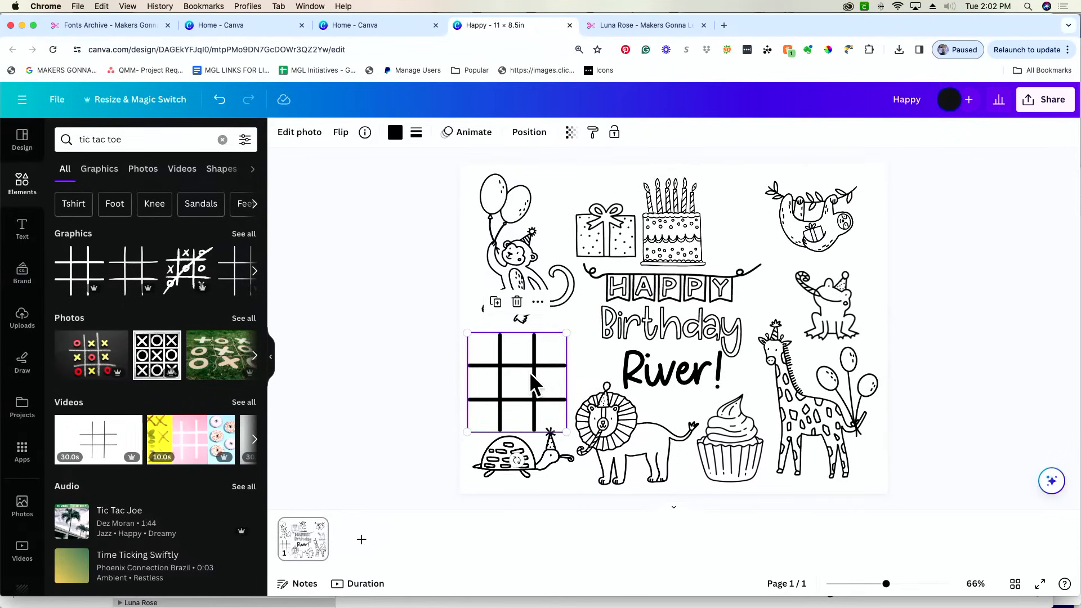
- Delete the gift box beside the birthday cake and nudge the cake slightly left
{"action": "left_click", "coordinate": [417, 374]}
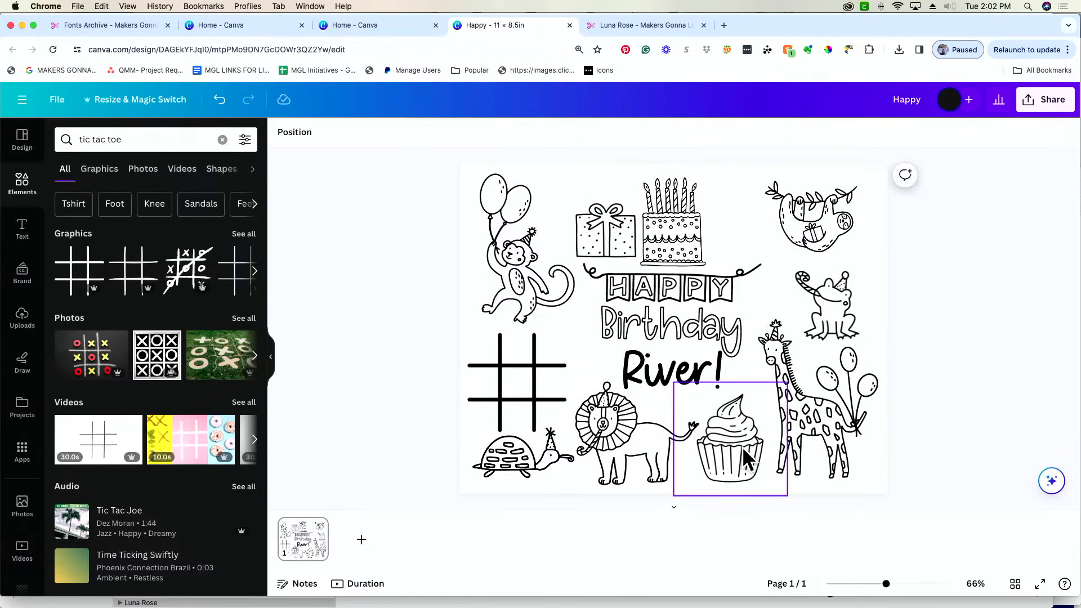
{"action": "left_click", "coordinate": [580, 219]}
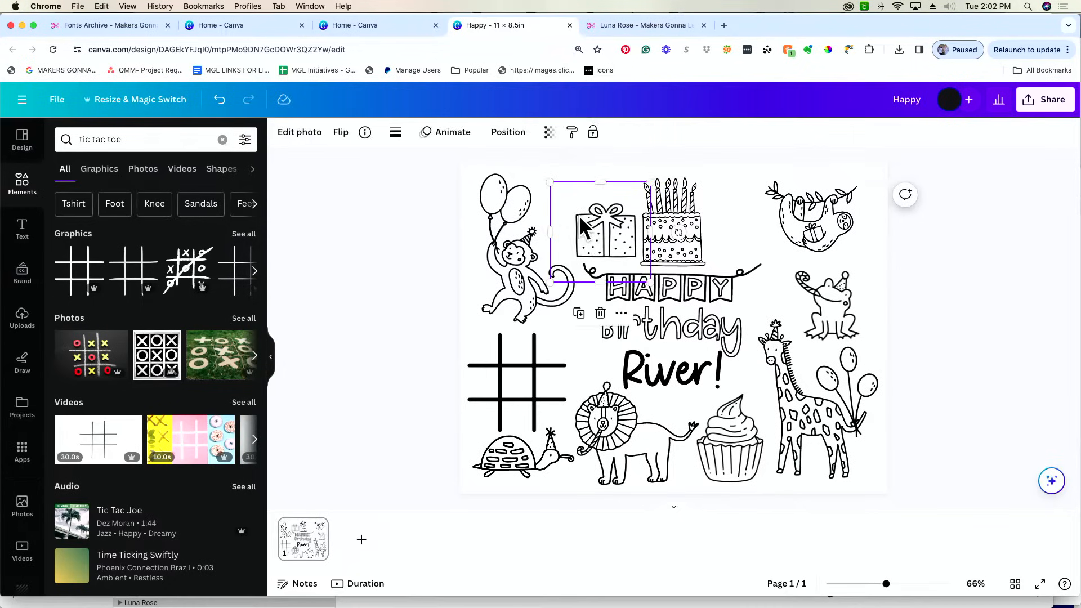
{"action": "key", "text": "Delete"}
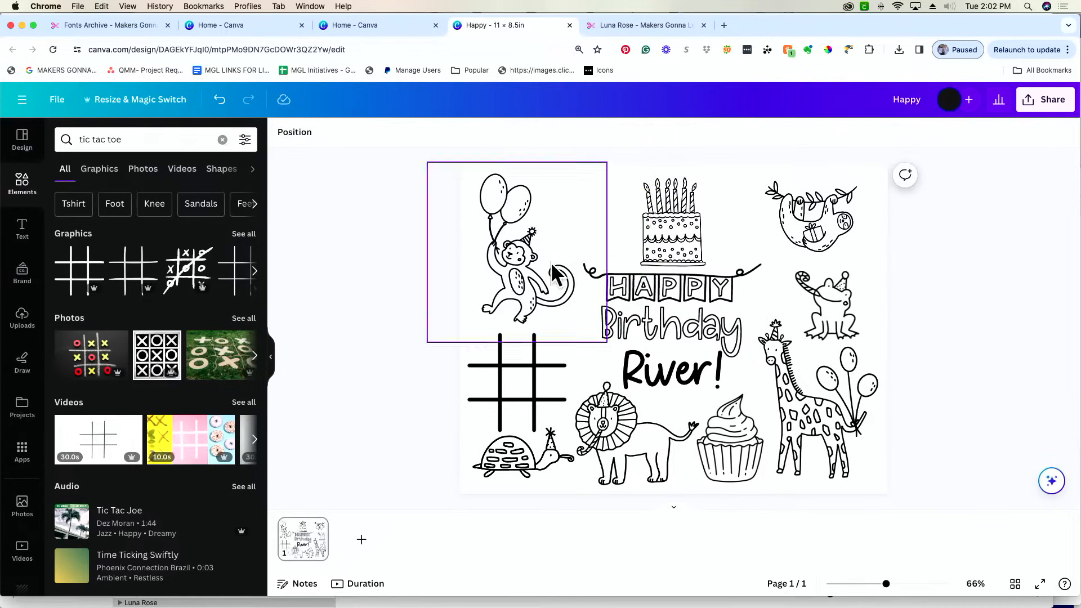
{"action": "left_click", "coordinate": [661, 217]}
{"action": "left_click_drag", "start_coordinate": [660, 217], "coordinate": [653, 216]}
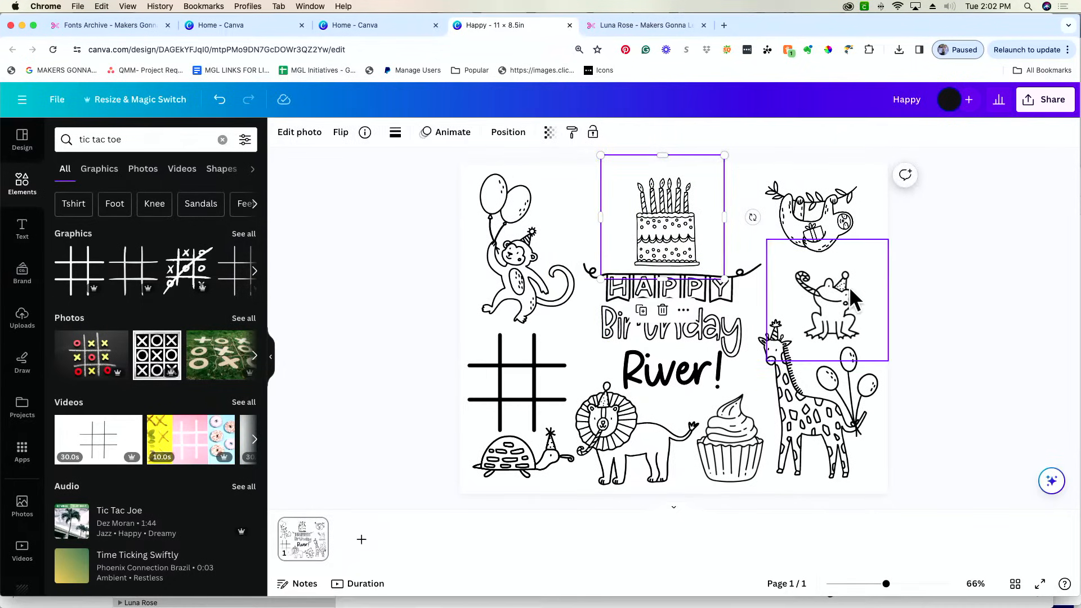
- Enlarge the sloth and fit it into the page's upper-right corner
{"action": "left_click", "coordinate": [819, 206]}
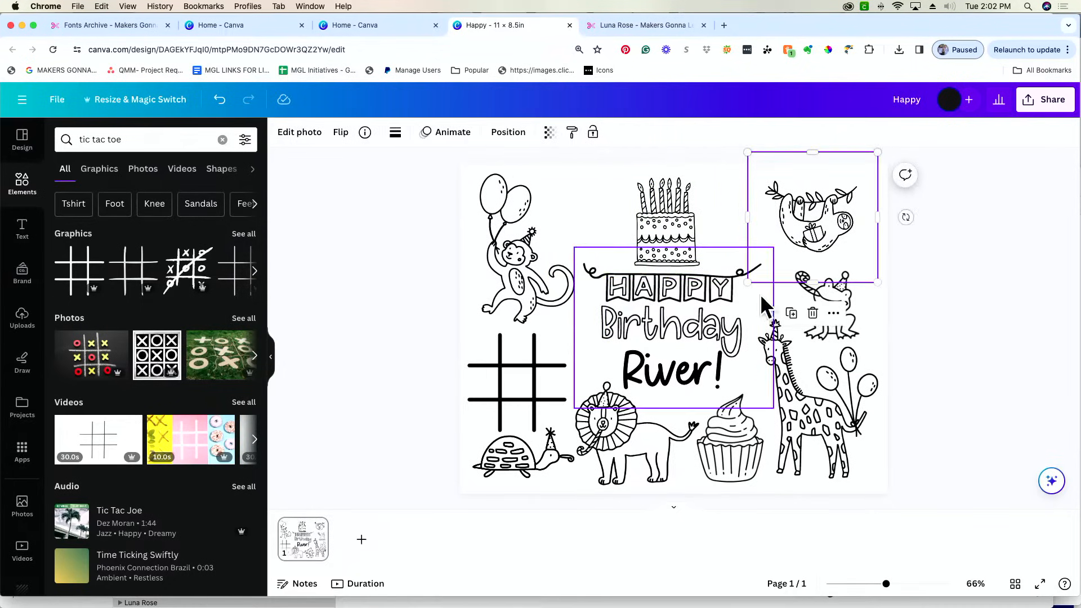
{"action": "left_click_drag", "start_coordinate": [748, 282], "coordinate": [674, 309]}
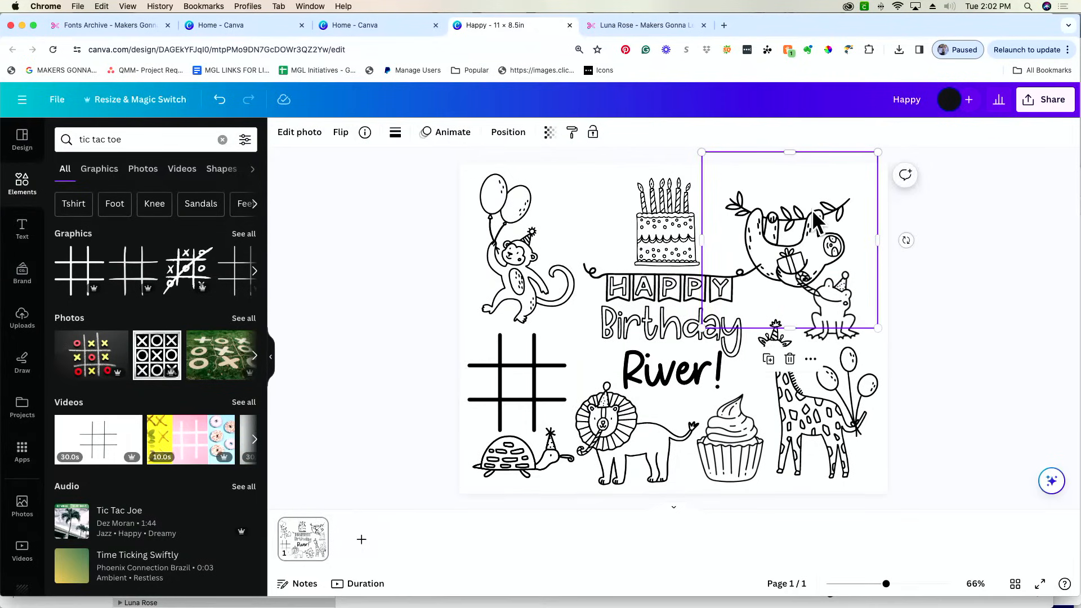
{"action": "left_click_drag", "start_coordinate": [809, 202], "coordinate": [822, 201]}
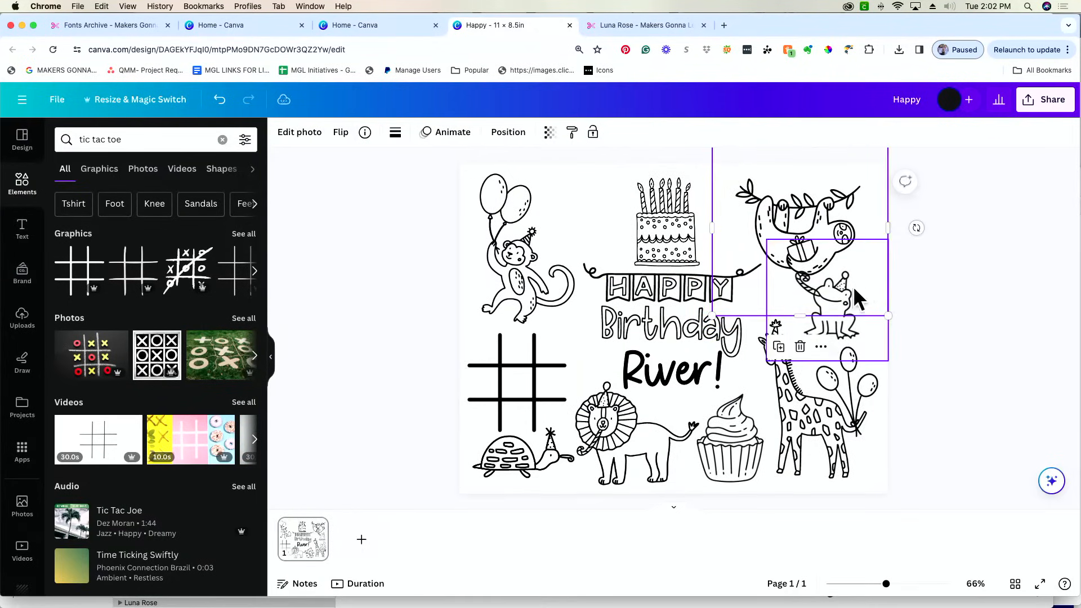
- Enlarge the lion so it fills the space between the turtle and the cupcake
{"action": "left_click", "coordinate": [832, 320]}
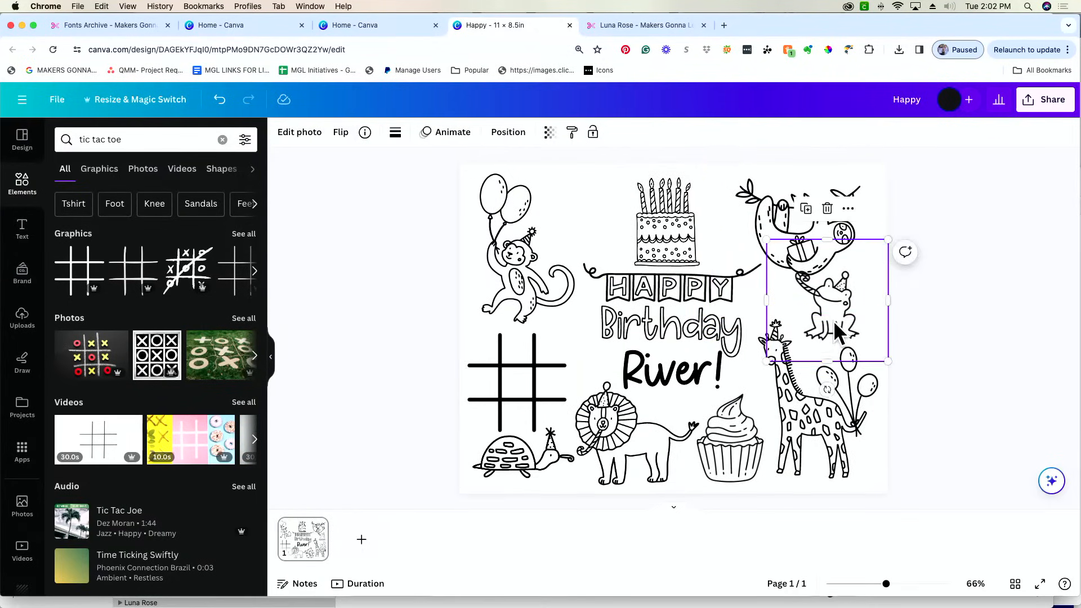
{"action": "left_click", "coordinate": [633, 441]}
{"action": "left_click_drag", "start_coordinate": [727, 354], "coordinate": [735, 340]}
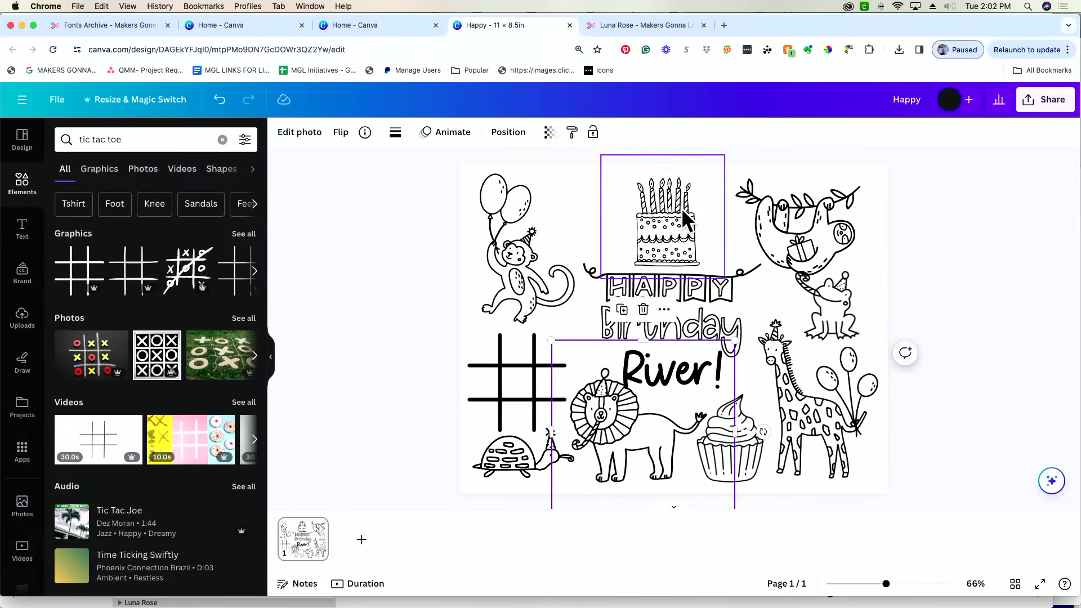
- Shift the birthday title slightly upward and center the cake just above its HAPPY banner
{"action": "left_click_drag", "start_coordinate": [680, 208], "coordinate": [651, 205]}
{"action": "left_click", "coordinate": [707, 376]}
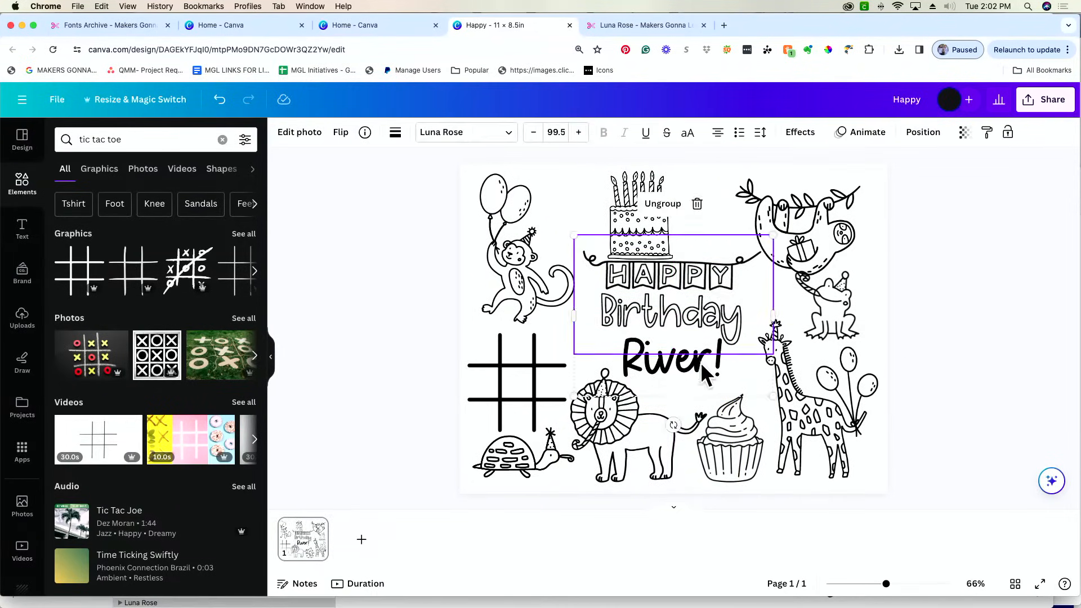
{"action": "left_click_drag", "start_coordinate": [700, 376], "coordinate": [701, 380]}
{"action": "left_click_drag", "start_coordinate": [661, 208], "coordinate": [655, 201]}
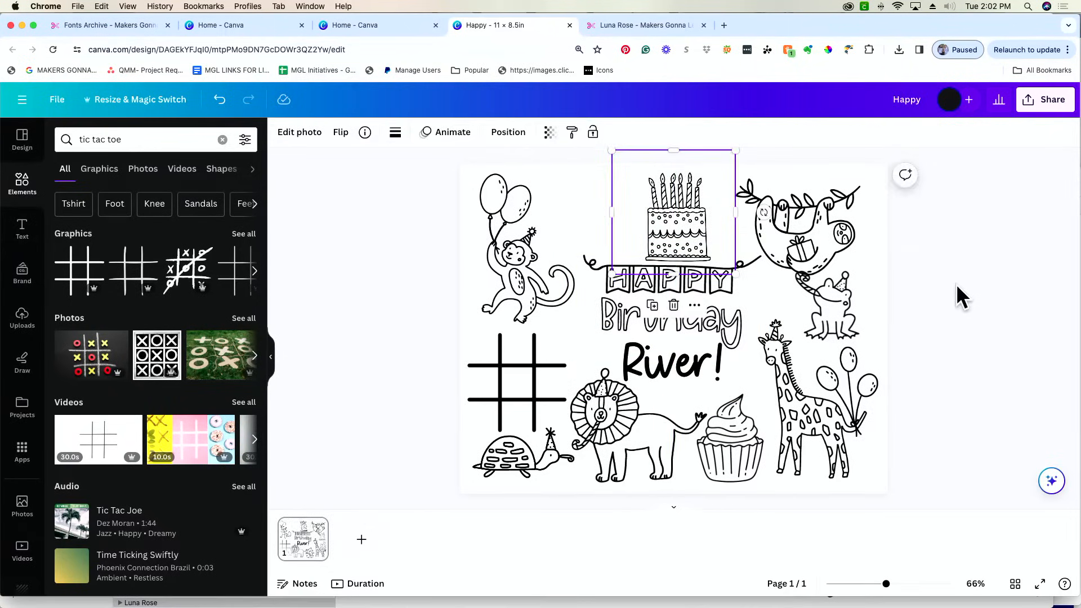
- Move the giraffe slightly down, then relocate the frog between the monkey and the cake and enlarge it
{"action": "mouse_move", "coordinate": [837, 301]}
{"action": "left_mouse_down"}
{"action": "mouse_move", "coordinate": [796, 228]}
{"action": "mouse_move", "coordinate": [837, 312]}
{"action": "left_mouse_up"}
{"action": "left_click_drag", "start_coordinate": [820, 429], "coordinate": [816, 440]}
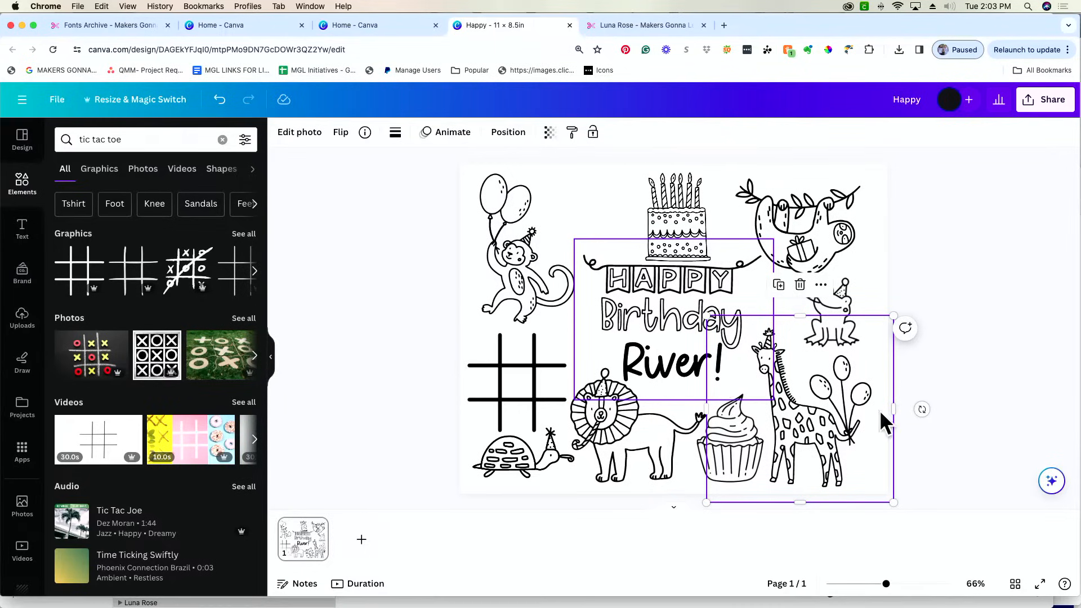
{"action": "left_click_drag", "start_coordinate": [845, 292], "coordinate": [578, 192]}
{"action": "left_click_drag", "start_coordinate": [645, 152], "coordinate": [662, 134]}
{"action": "left_click_drag", "start_coordinate": [589, 188], "coordinate": [586, 189]}
- Ungroup the personalized name text from the Happy Birthday title graphic
{"action": "left_click", "coordinate": [695, 371]}
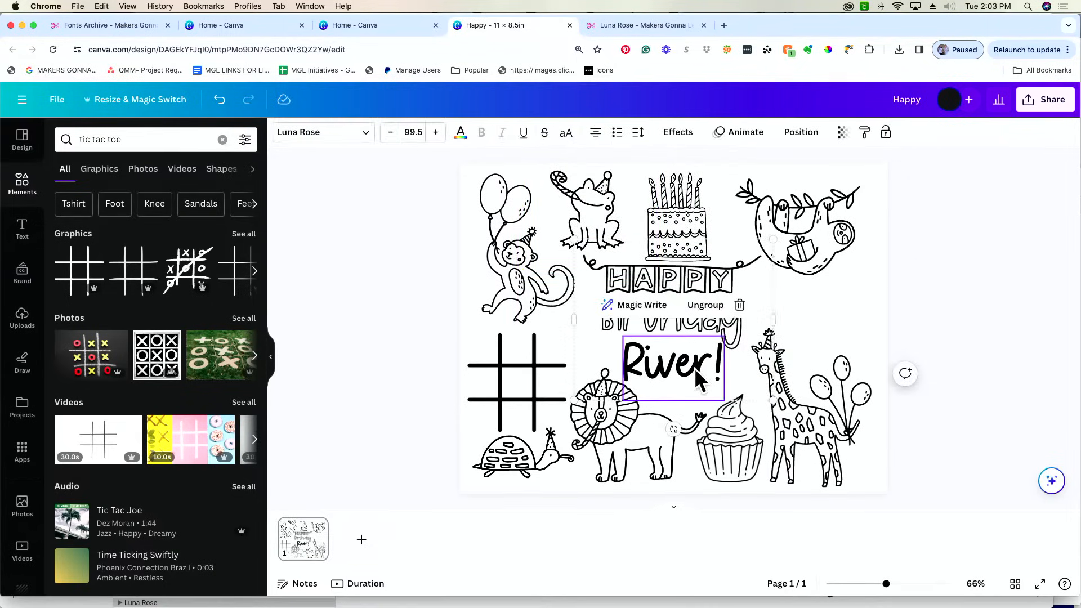
{"action": "left_click", "coordinate": [696, 370]}
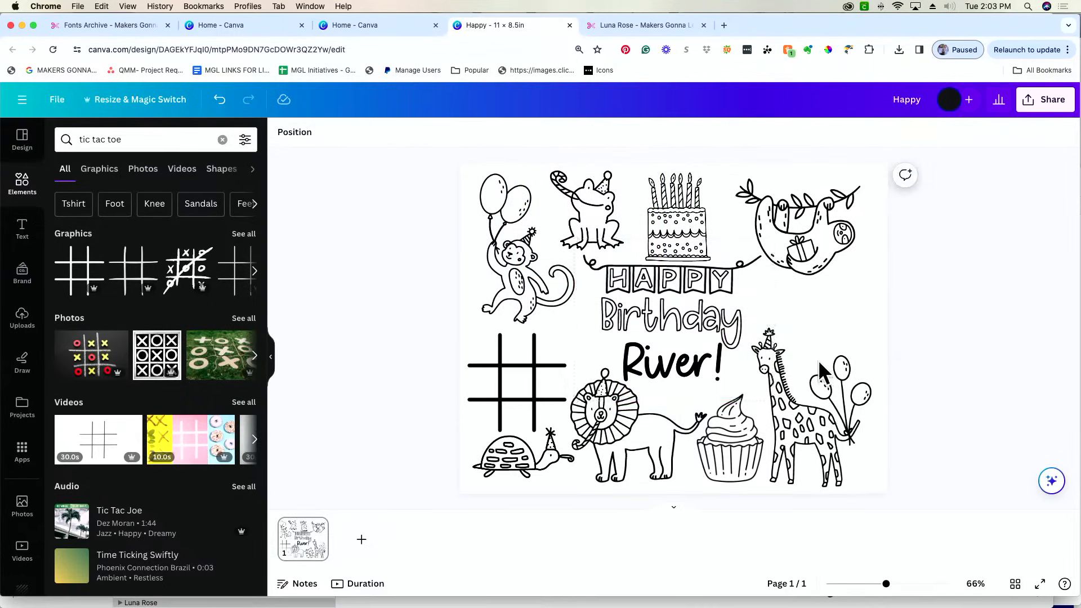
{"action": "left_click", "coordinate": [700, 361]}
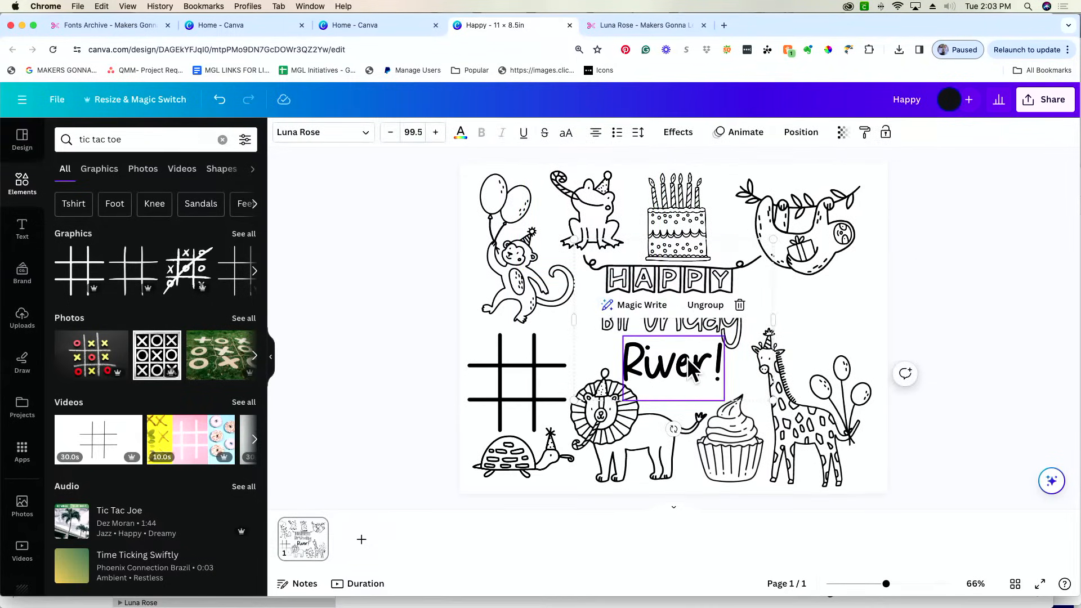
{"action": "left_click", "coordinate": [705, 309]}
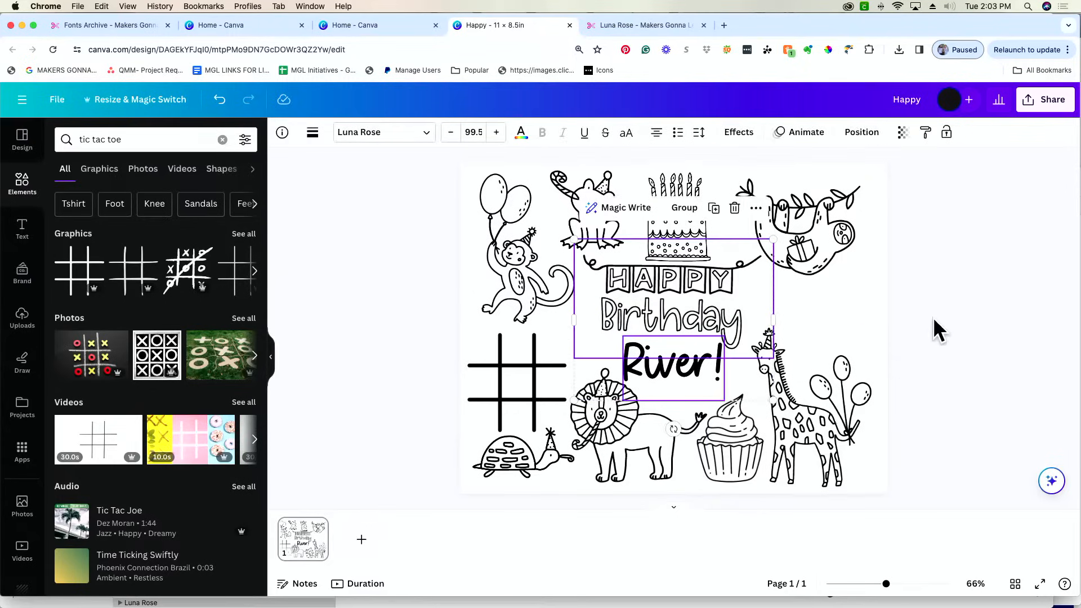
{"action": "left_click", "coordinate": [934, 316]}
- Color the name text white (#ffffff) and apply the Outline effect in black
{"action": "left_click", "coordinate": [666, 372]}
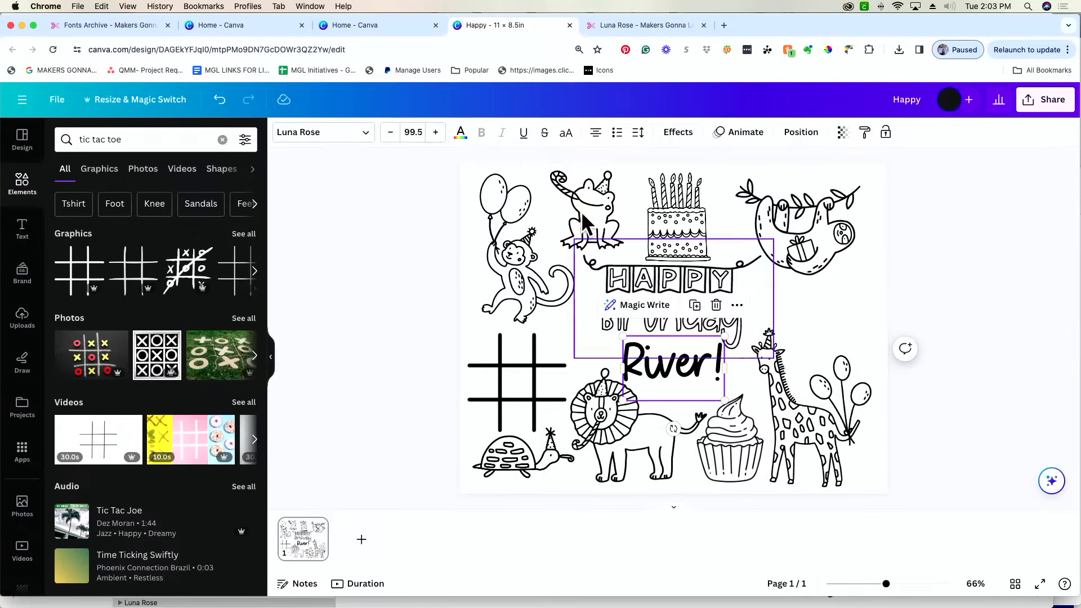
{"action": "left_click", "coordinate": [460, 135]}
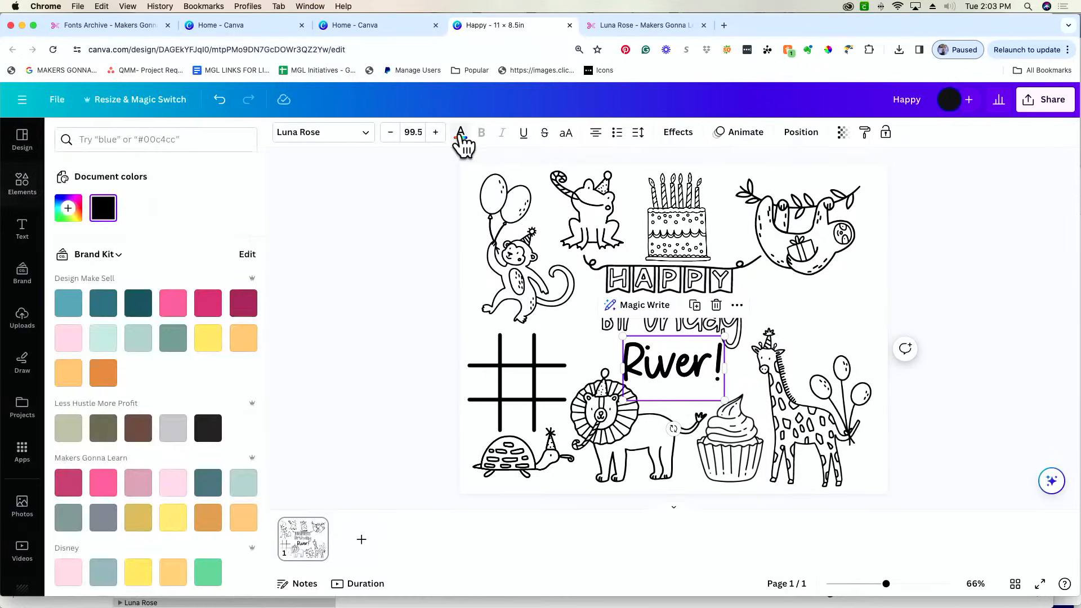
{"action": "left_click", "coordinate": [139, 217]}
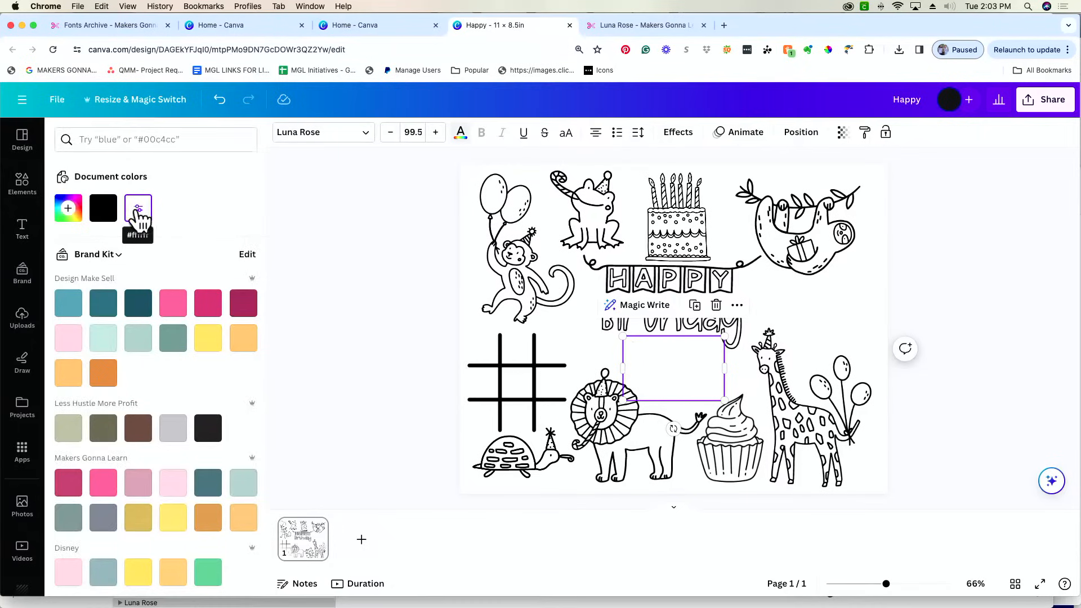
{"action": "left_click", "coordinate": [682, 135]}
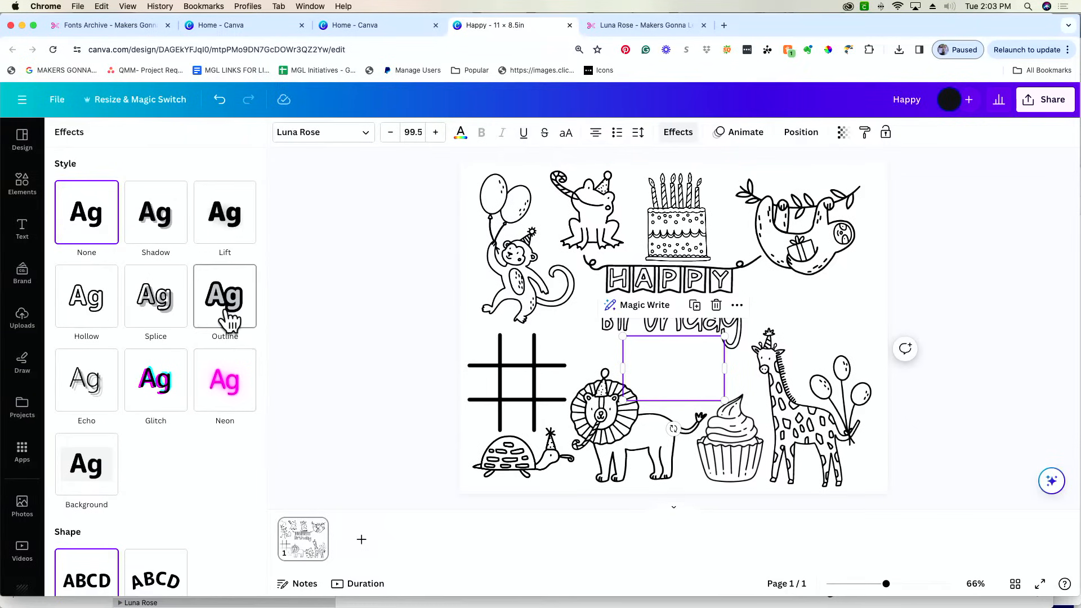
{"action": "left_click", "coordinate": [241, 321]}
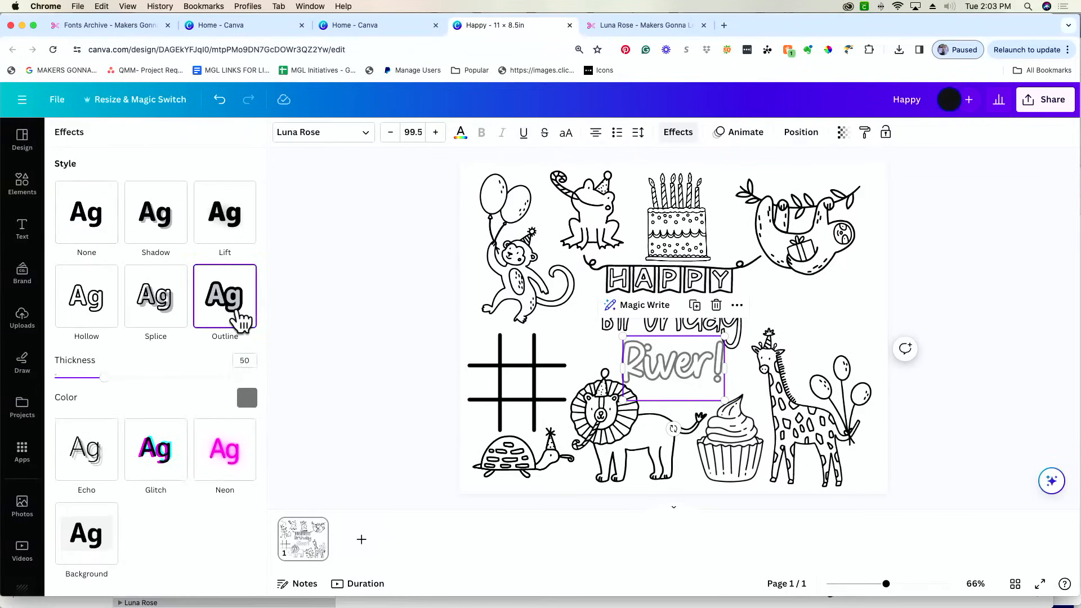
{"action": "left_click", "coordinate": [243, 401]}
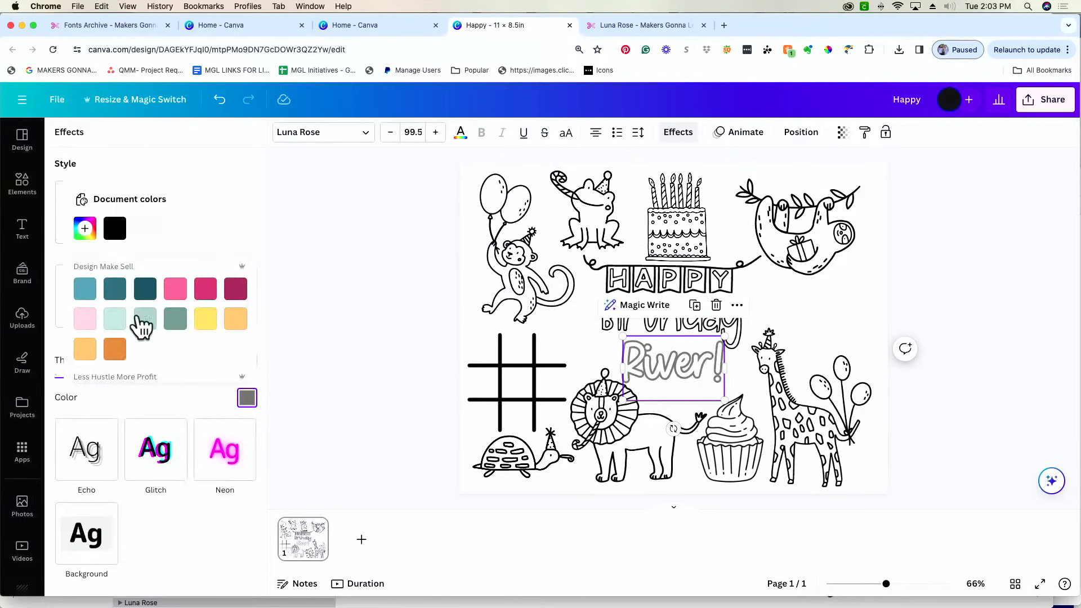
{"action": "left_click", "coordinate": [115, 231]}
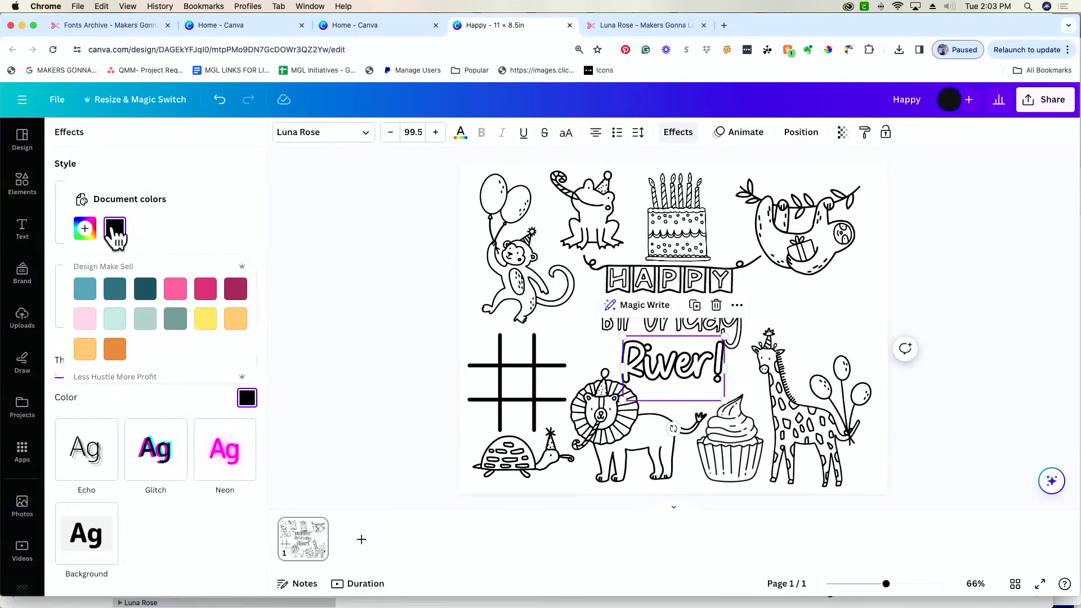
{"action": "left_click", "coordinate": [198, 401]}
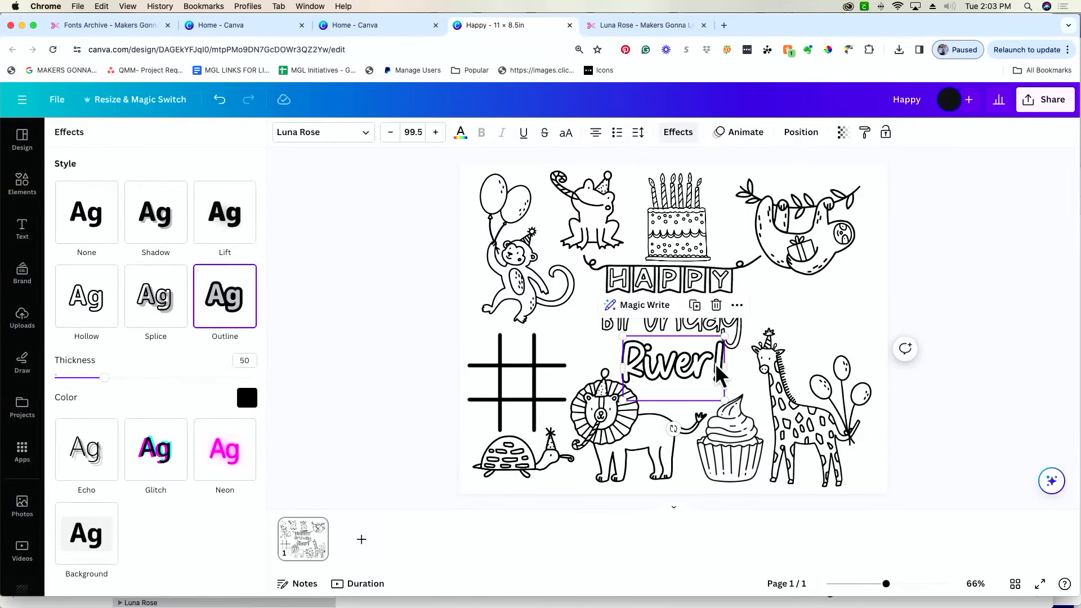
- Replace the outlined name text below the Birthday title with the number 3
{"action": "left_click", "coordinate": [403, 370]}
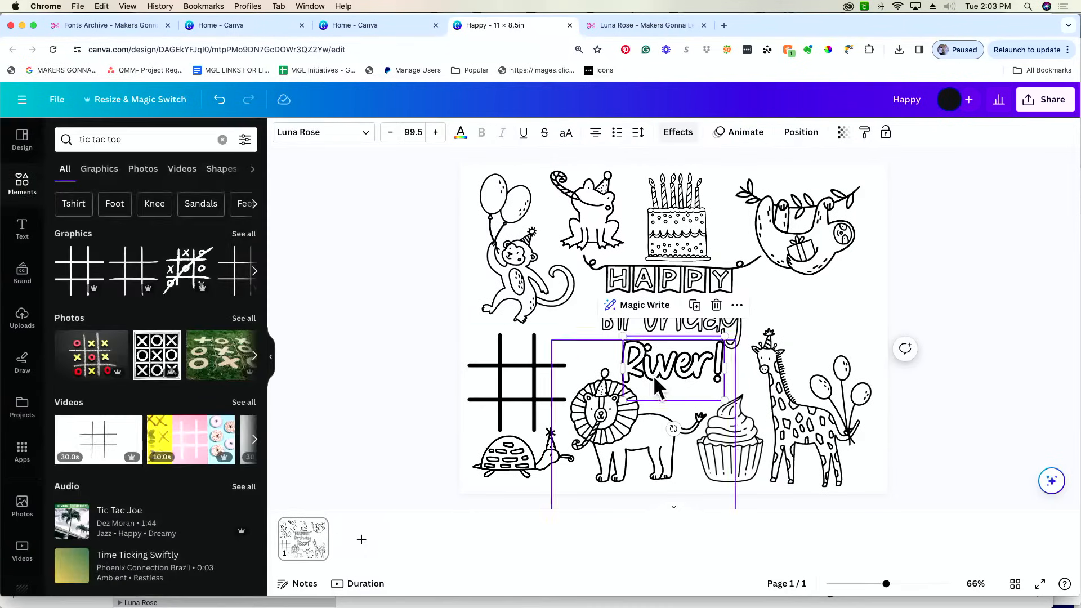
{"action": "left_click", "coordinate": [710, 369]}
{"action": "left_click_drag", "start_coordinate": [676, 370], "coordinate": [675, 366]}
{"action": "double_click", "coordinate": [681, 365]}
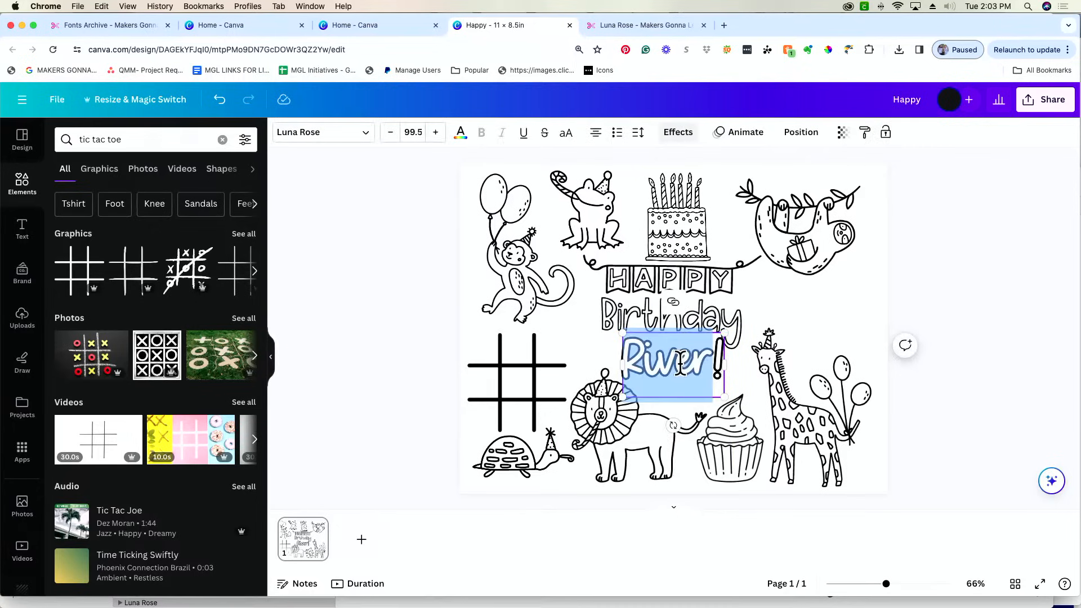
{"action": "key", "text": "BackSpace"}
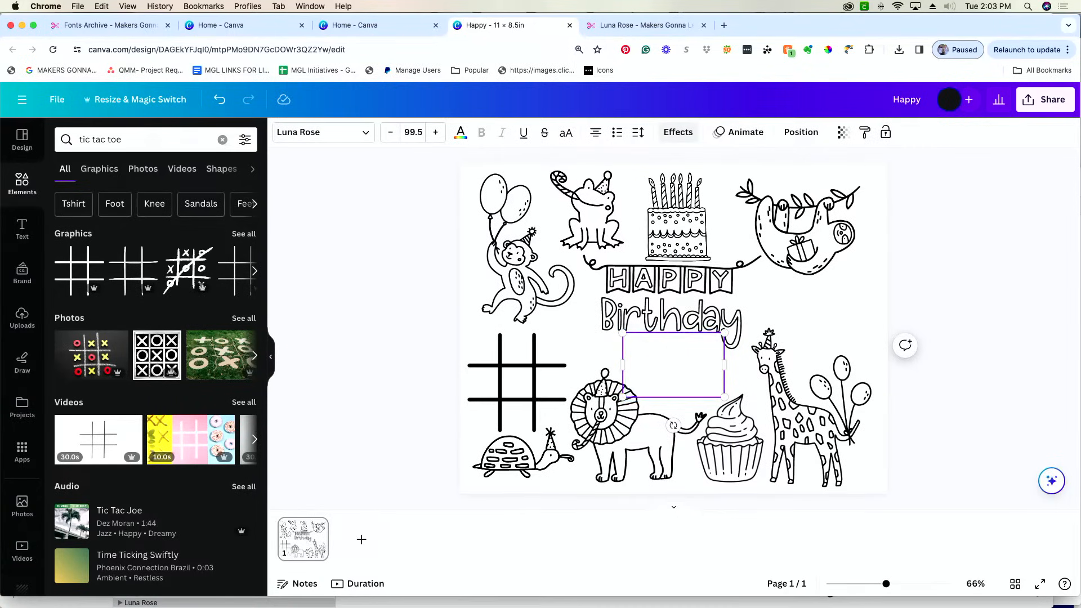
{"action": "type", "text": "#"}
{"action": "key", "text": "BackSpace"}
{"action": "type", "text": "3"}
- Clear the space at the page's top center by moving the 3 and the cake right and the birthday title down
{"action": "left_click_drag", "start_coordinate": [724, 365], "coordinate": [887, 292]}
{"action": "left_click_drag", "start_coordinate": [667, 281], "coordinate": [660, 314]}
{"action": "left_click_drag", "start_coordinate": [685, 207], "coordinate": [893, 378]}
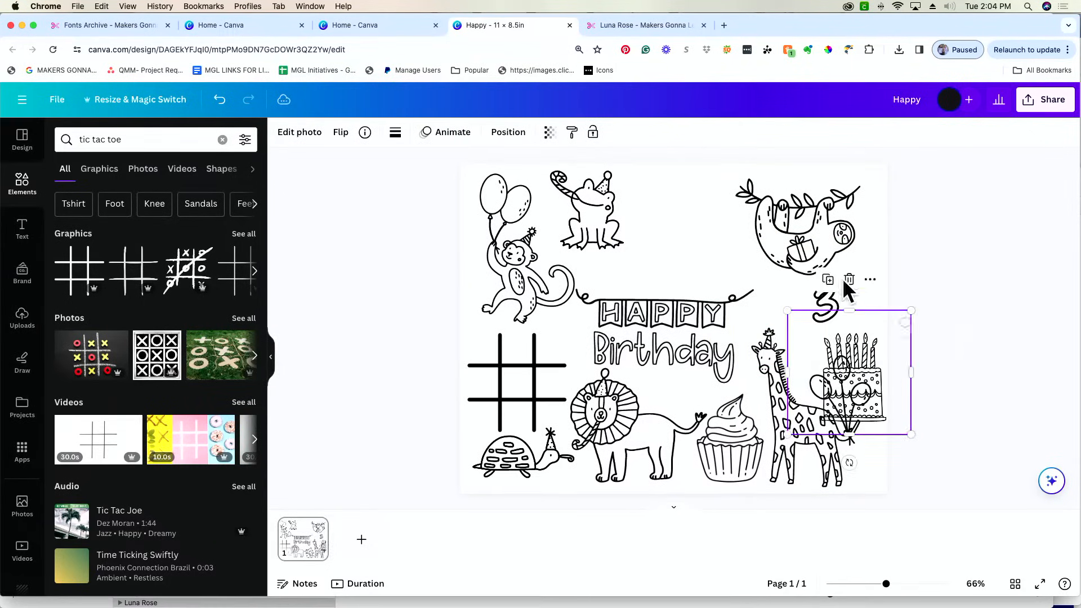
- Enlarge the 3 to font size 326 centered above the HAPPY banner and set its outline thickness to 11
{"action": "left_click_drag", "start_coordinate": [833, 304], "coordinate": [937, 145]}
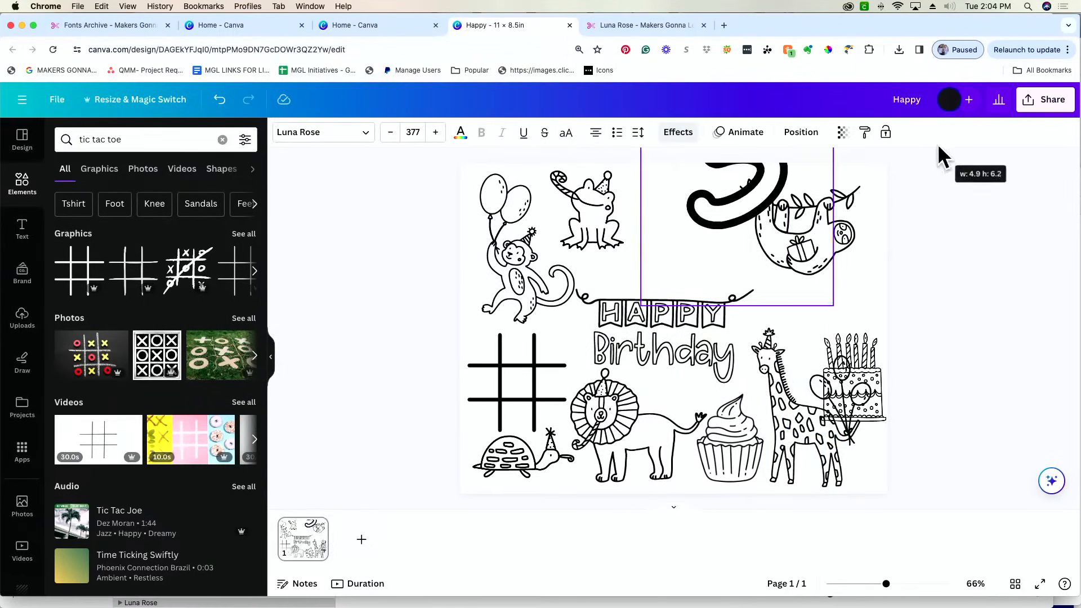
{"action": "left_click_drag", "start_coordinate": [726, 208], "coordinate": [663, 286]}
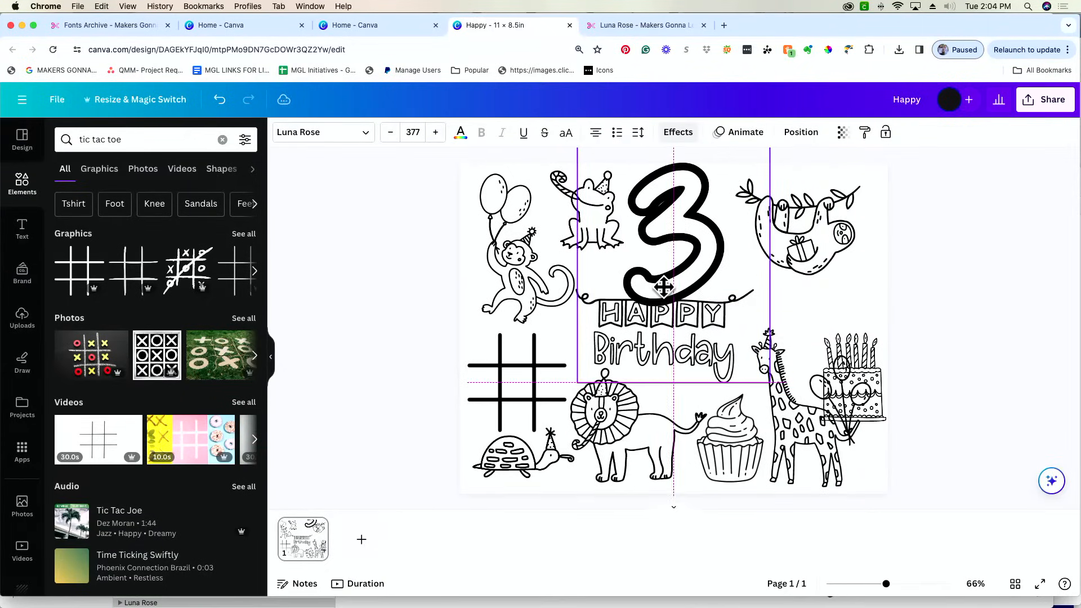
{"action": "left_click_drag", "start_coordinate": [573, 385], "coordinate": [598, 351]}
{"action": "left_click_drag", "start_coordinate": [701, 248], "coordinate": [689, 253]}
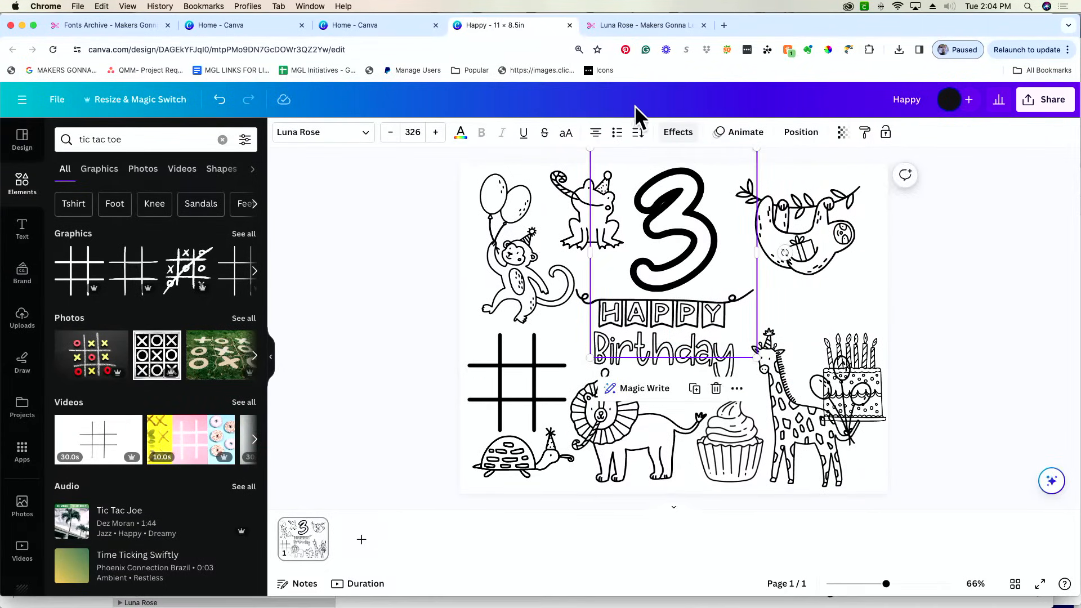
{"action": "left_click", "coordinate": [678, 133]}
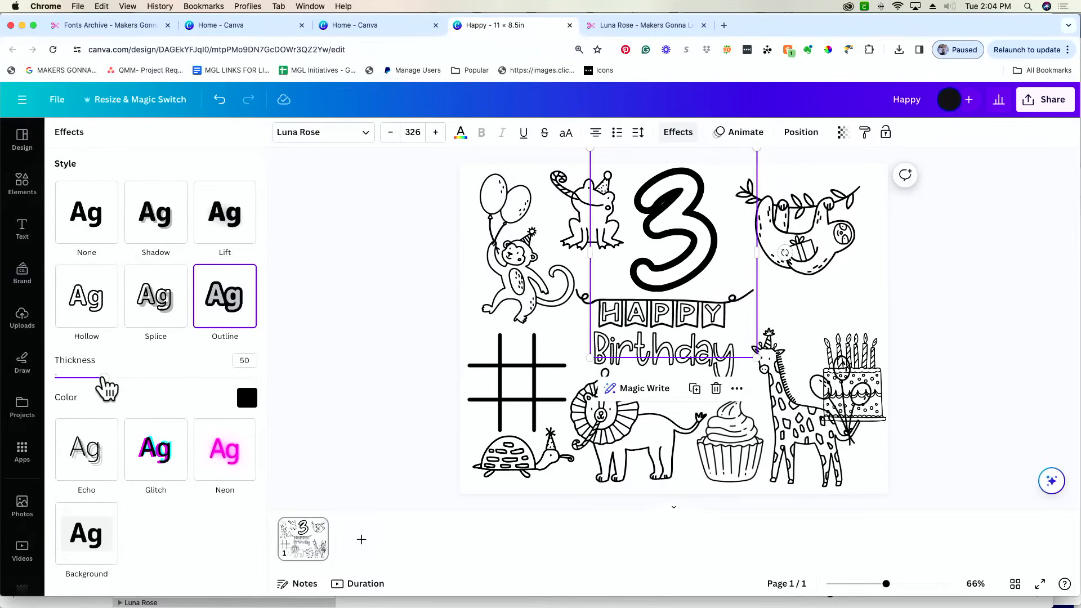
{"action": "left_click_drag", "start_coordinate": [103, 378], "coordinate": [66, 377]}
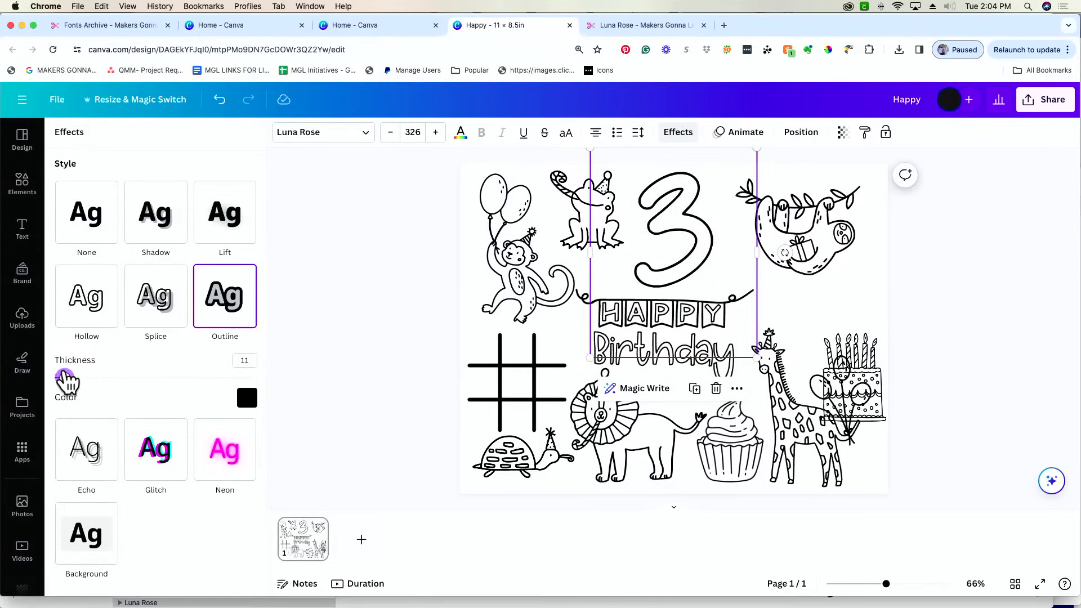
- Shrink the birthday cake and place it between the sloth and the giraffe
{"action": "left_click_drag", "start_coordinate": [869, 350], "coordinate": [824, 287]}
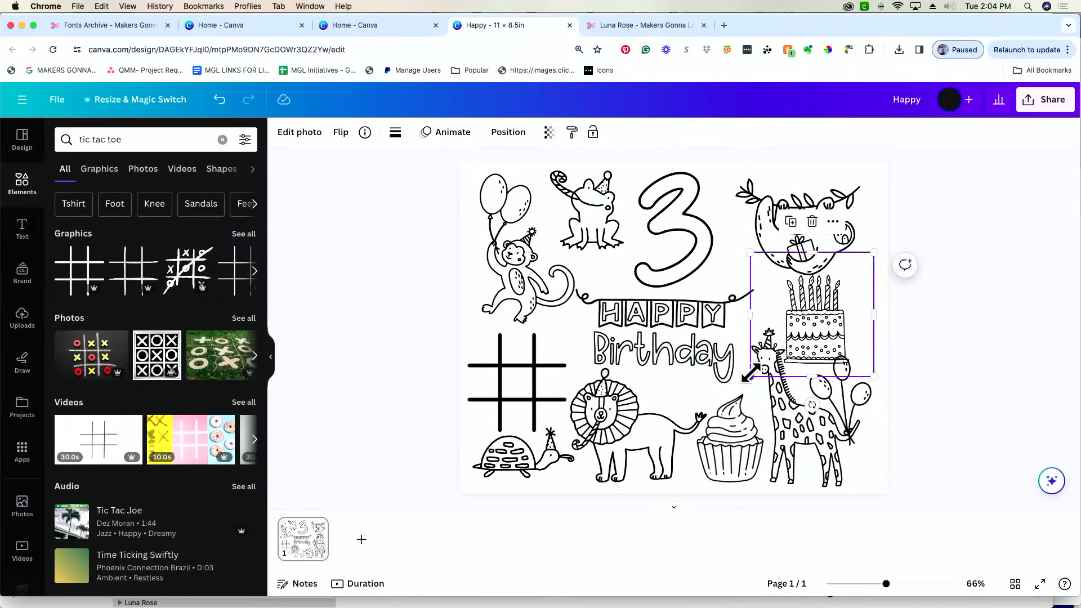
{"action": "left_click_drag", "start_coordinate": [751, 372], "coordinate": [770, 359]}
{"action": "left_click_drag", "start_coordinate": [823, 316], "coordinate": [825, 325]}
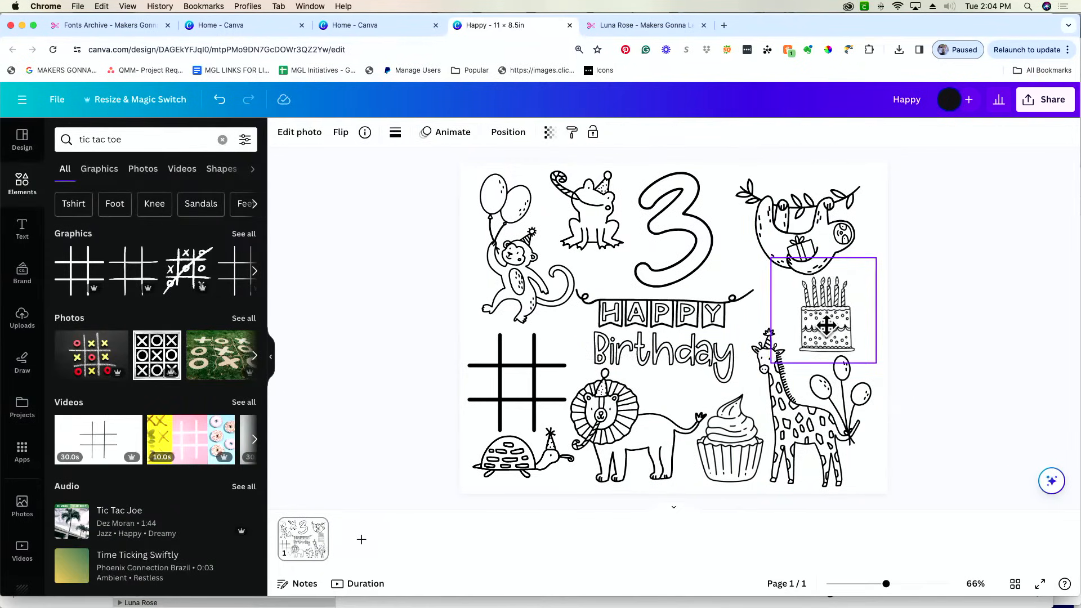
- Nudge the sloth slightly up and left and raise the birthday cake a little to even out their spacing
{"action": "left_click_drag", "start_coordinate": [765, 195], "coordinate": [759, 187]}
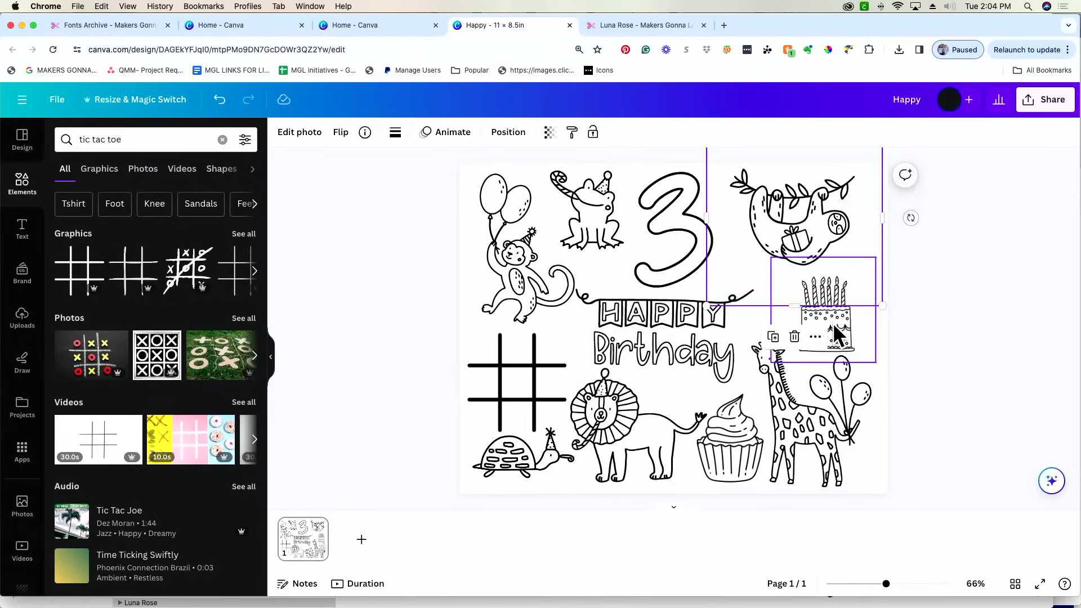
{"action": "left_click_drag", "start_coordinate": [834, 324], "coordinate": [844, 319]}
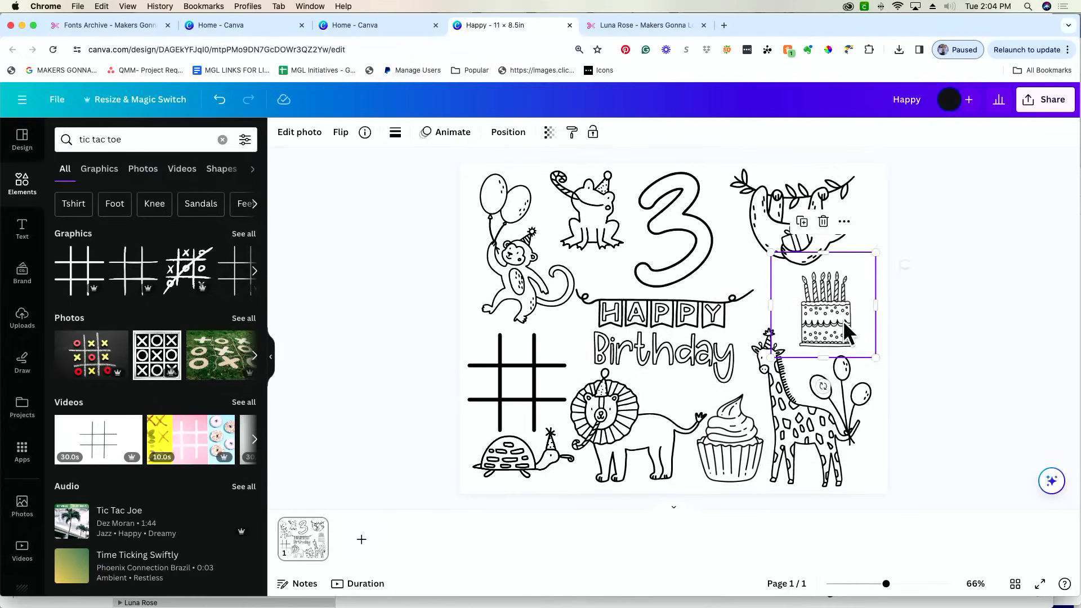
{"action": "left_click", "coordinate": [815, 420]}
- Shift the Happy Birthday title slightly to the right beneath the large 3
{"action": "left_click", "coordinate": [965, 393]}
{"action": "left_click", "coordinate": [647, 325]}
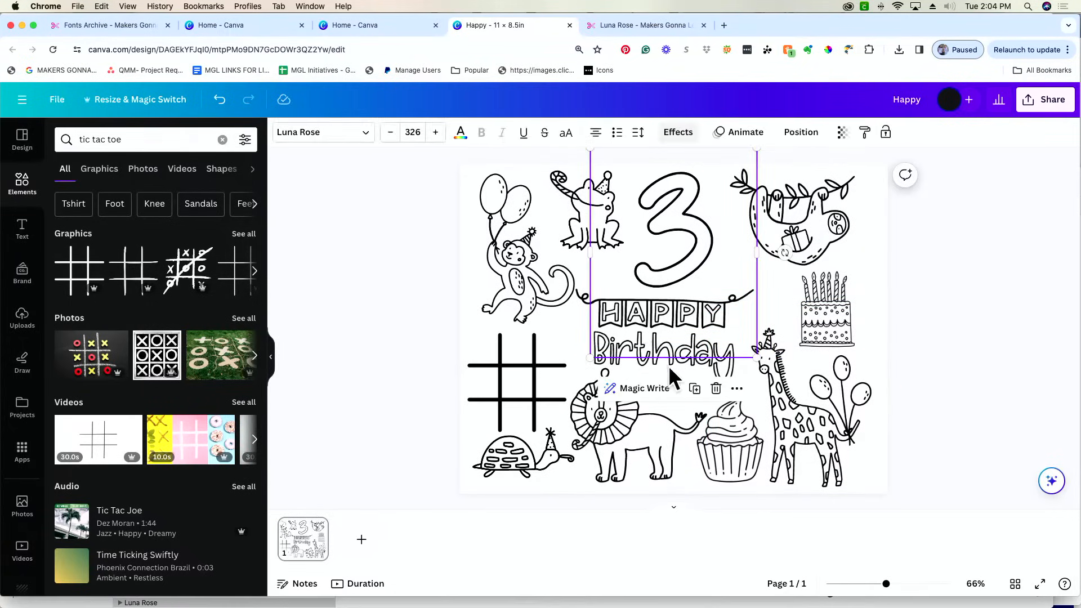
{"action": "left_click_drag", "start_coordinate": [710, 362], "coordinate": [725, 374]}
{"action": "left_click_drag", "start_coordinate": [578, 293], "coordinate": [587, 297]}
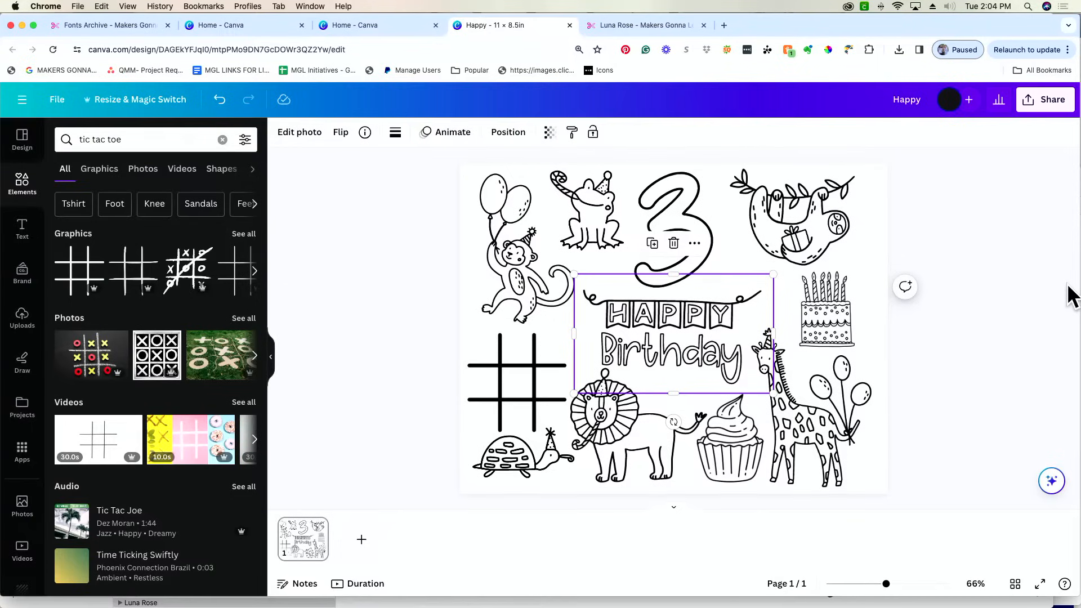
- Show the design's layers, select the Happy Birthday title's layer and move the title slightly down and left
{"action": "left_click", "coordinate": [803, 221]}
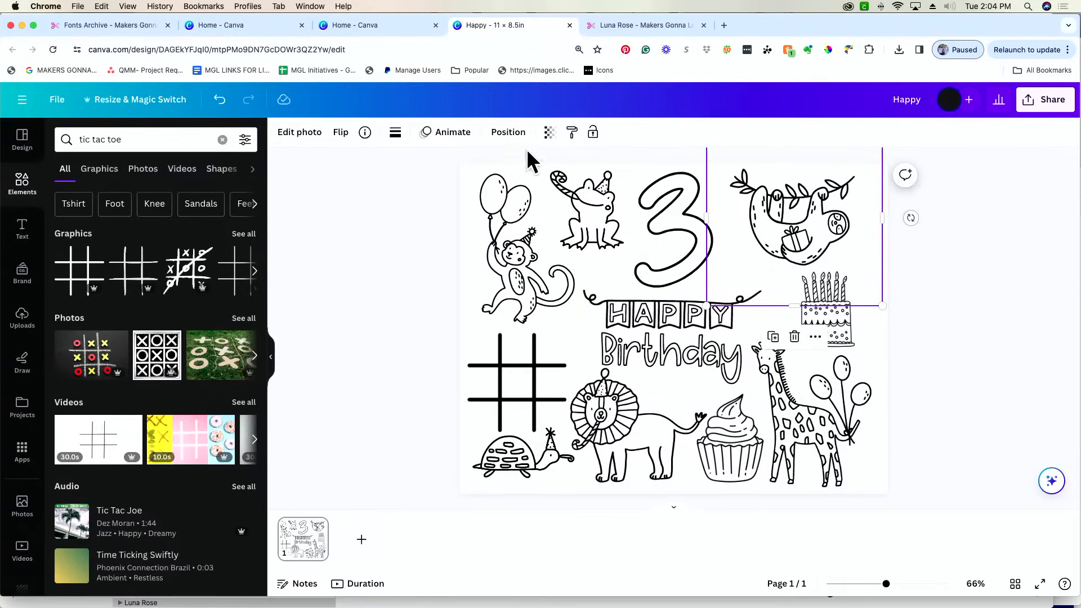
{"action": "left_click", "coordinate": [499, 135]}
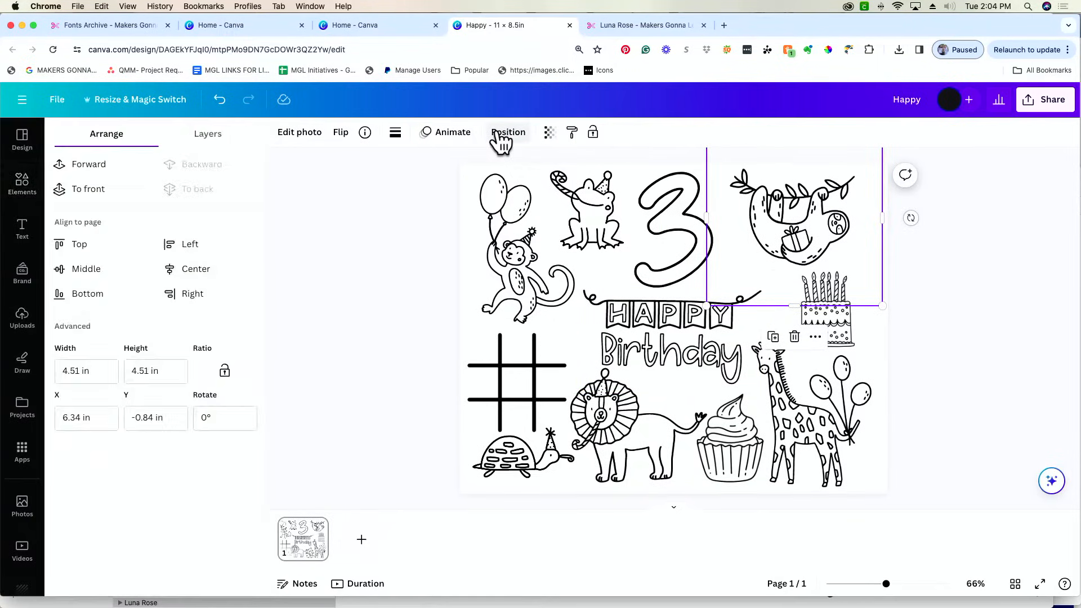
{"action": "left_click", "coordinate": [205, 138]}
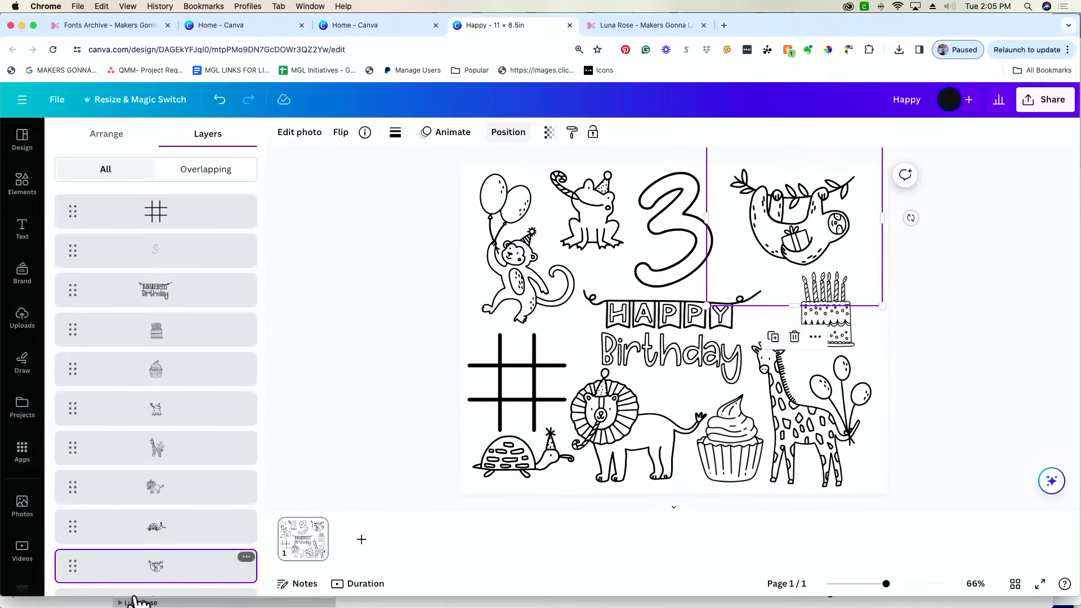
{"action": "scroll", "coordinate": [96, 543], "scroll_direction": "down", "scroll_amount": 2}
{"action": "scroll", "coordinate": [98, 545], "scroll_direction": "up", "scroll_amount": 2}
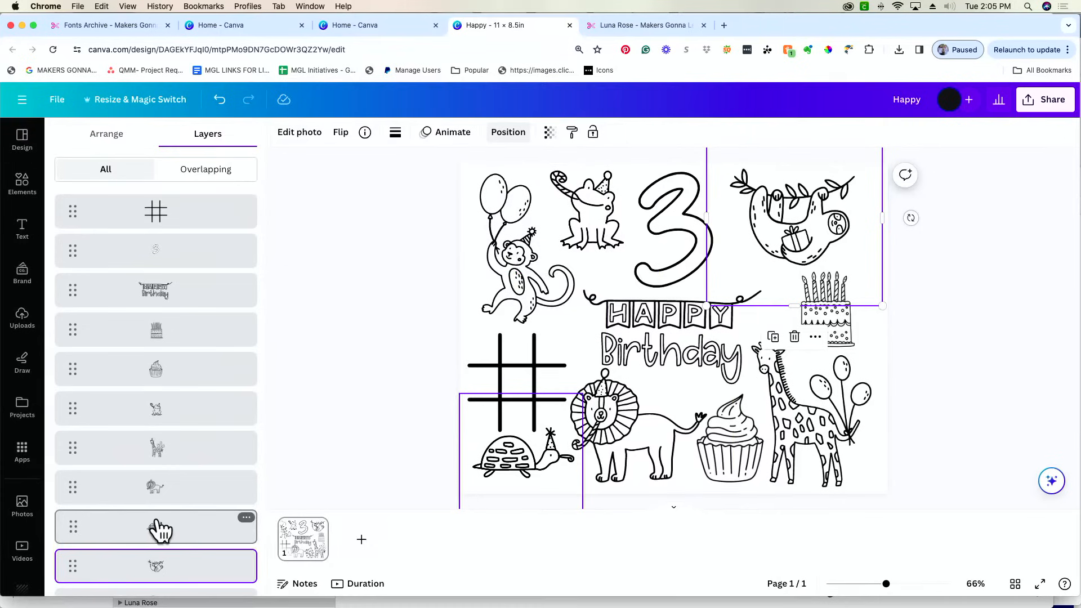
{"action": "left_click", "coordinate": [121, 291]}
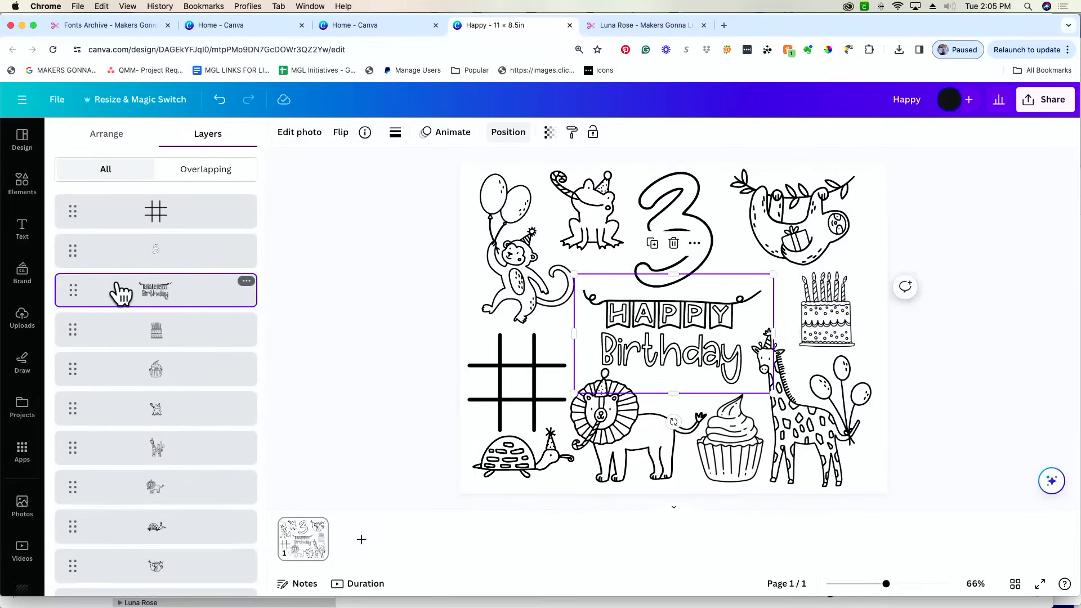
{"action": "mouse_move", "coordinate": [662, 331]}
{"action": "left_mouse_down"}
{"action": "mouse_move", "coordinate": [639, 360]}
{"action": "mouse_move", "coordinate": [659, 337]}
{"action": "left_mouse_up"}
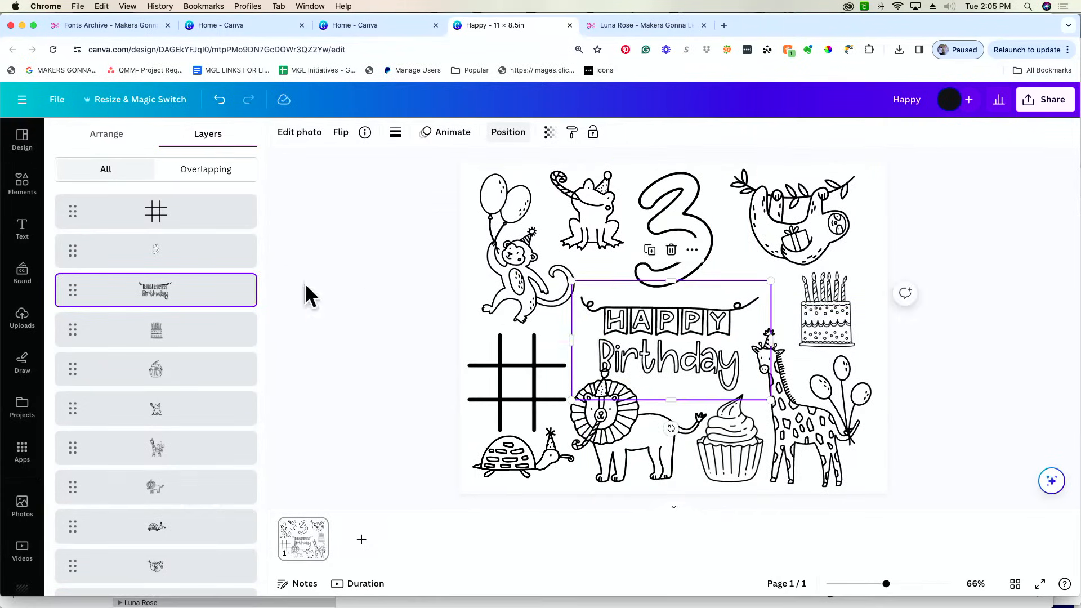
- Reorder the layers with the Happy Birthday title on top, the cake second and the frog directly below the tic tac toe grid
{"action": "left_click_drag", "start_coordinate": [213, 306], "coordinate": [184, 203]}
{"action": "left_click_drag", "start_coordinate": [194, 337], "coordinate": [204, 248]}
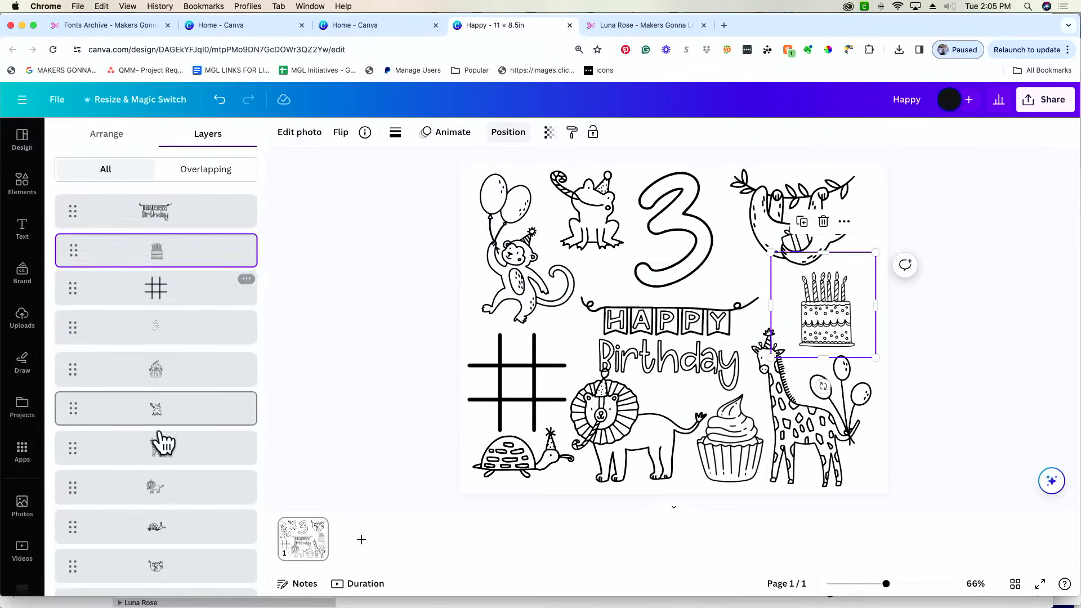
{"action": "left_click_drag", "start_coordinate": [172, 426], "coordinate": [177, 329]}
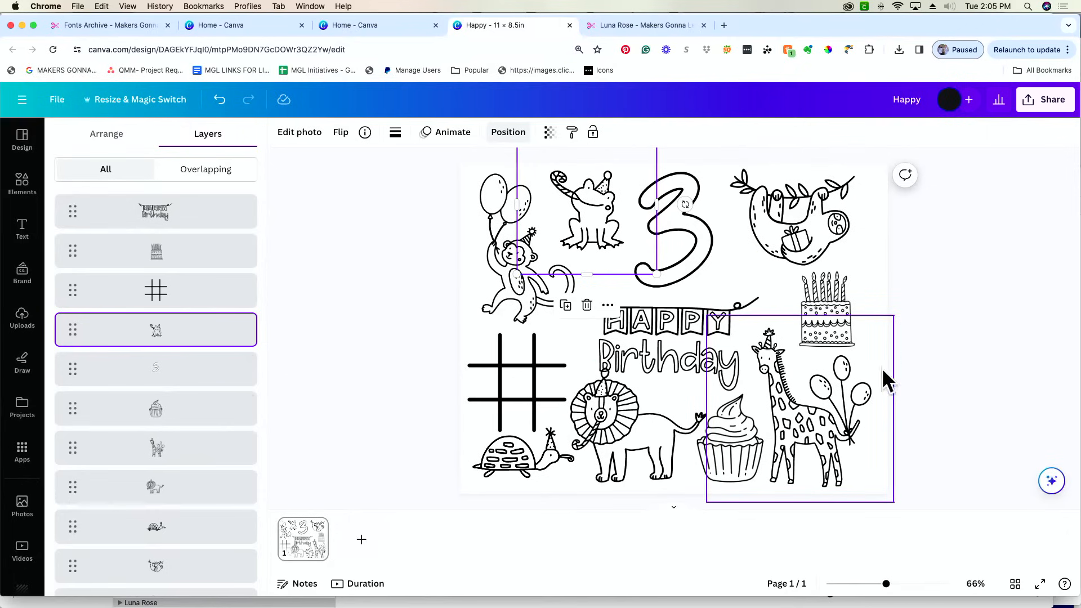
{"action": "left_click", "coordinate": [366, 268]}
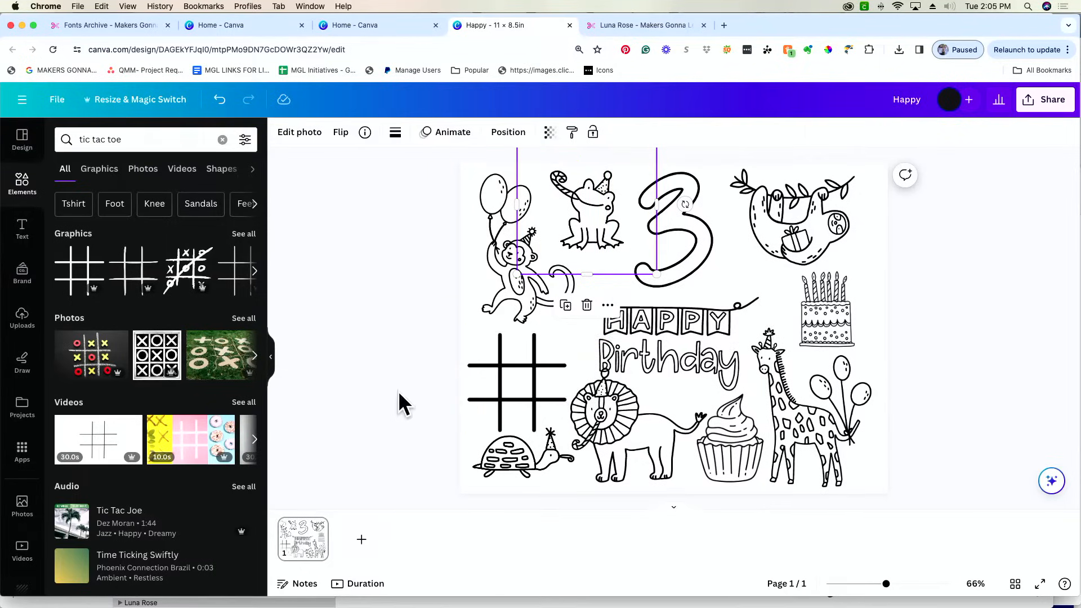
- Nudge the Happy Birthday title slightly up, closer to the large 3
{"action": "left_click", "coordinate": [353, 383]}
{"action": "left_click_drag", "start_coordinate": [695, 350], "coordinate": [695, 341]}
{"action": "left_click", "coordinate": [959, 434]}
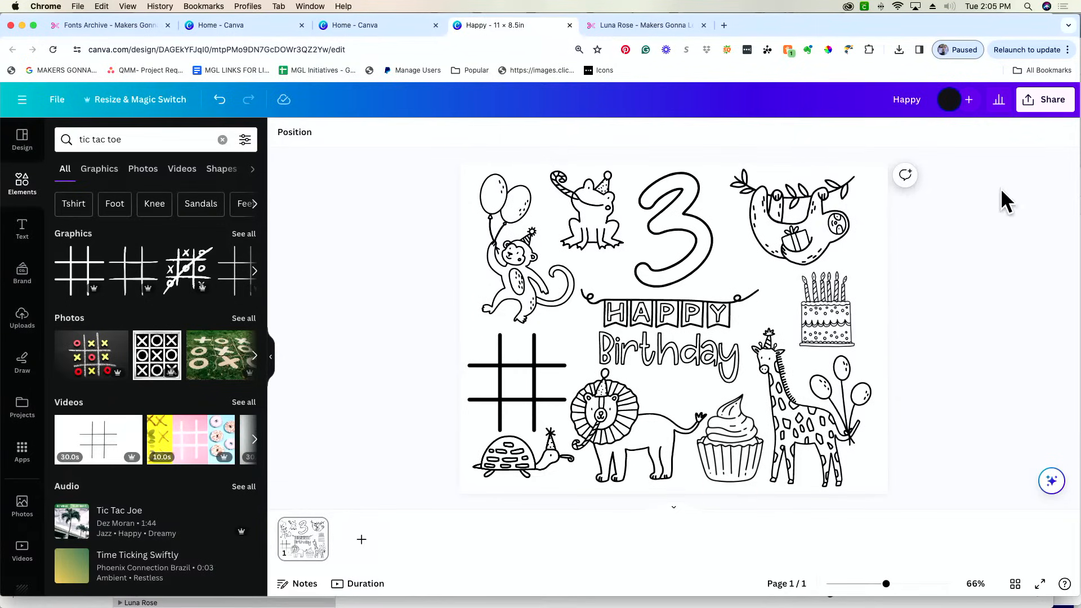
- Rename the design "Happy Birthday Coloring Book"
{"action": "left_click", "coordinate": [1050, 104]}
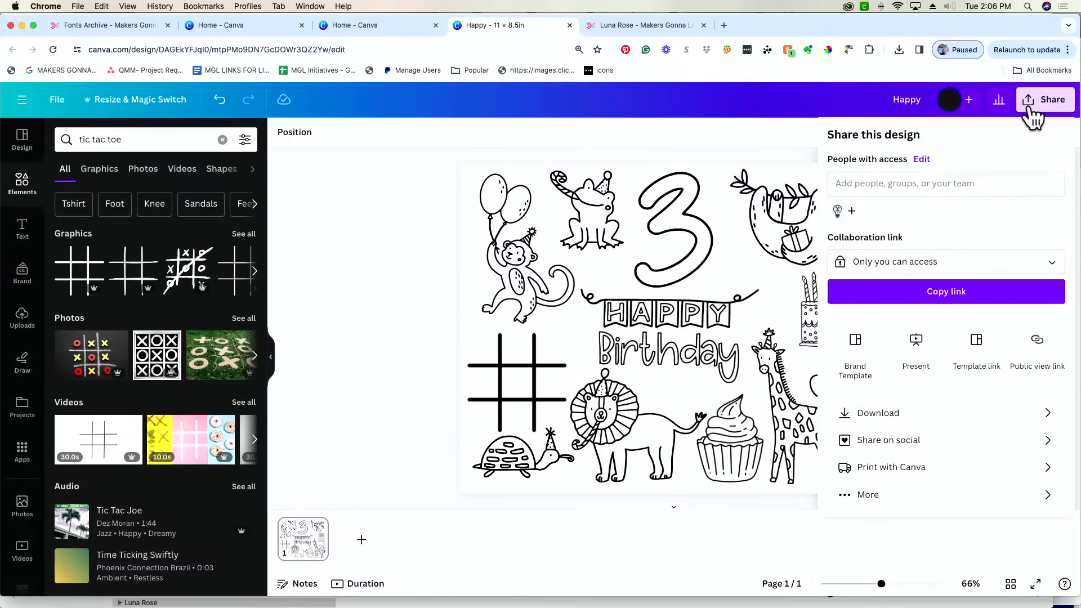
{"action": "left_click", "coordinate": [915, 413]}
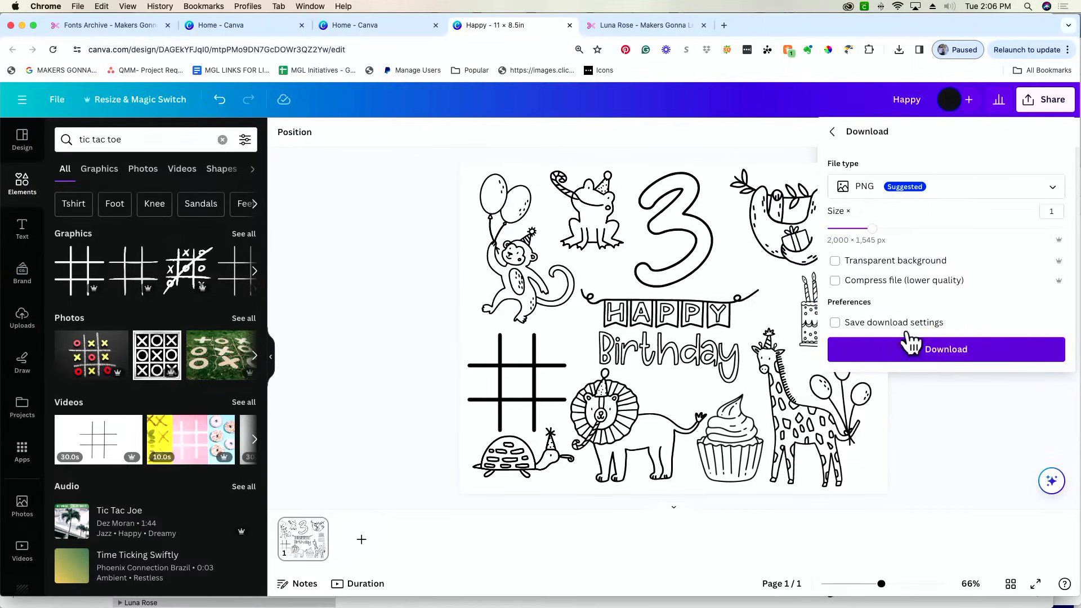
{"action": "left_click", "coordinate": [921, 99]}
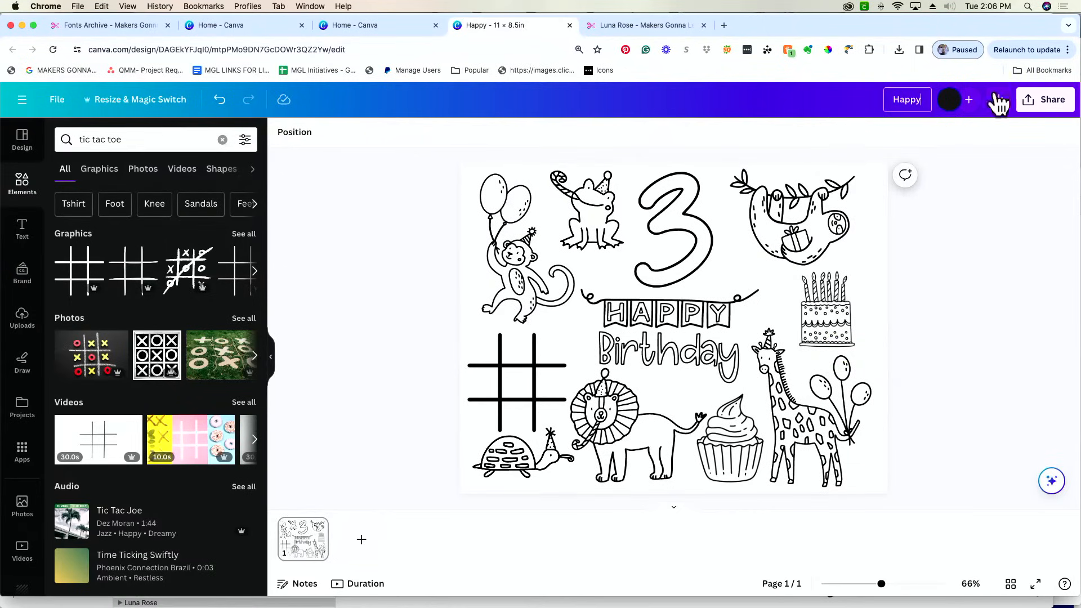
{"action": "type", "text": "mBirth"}
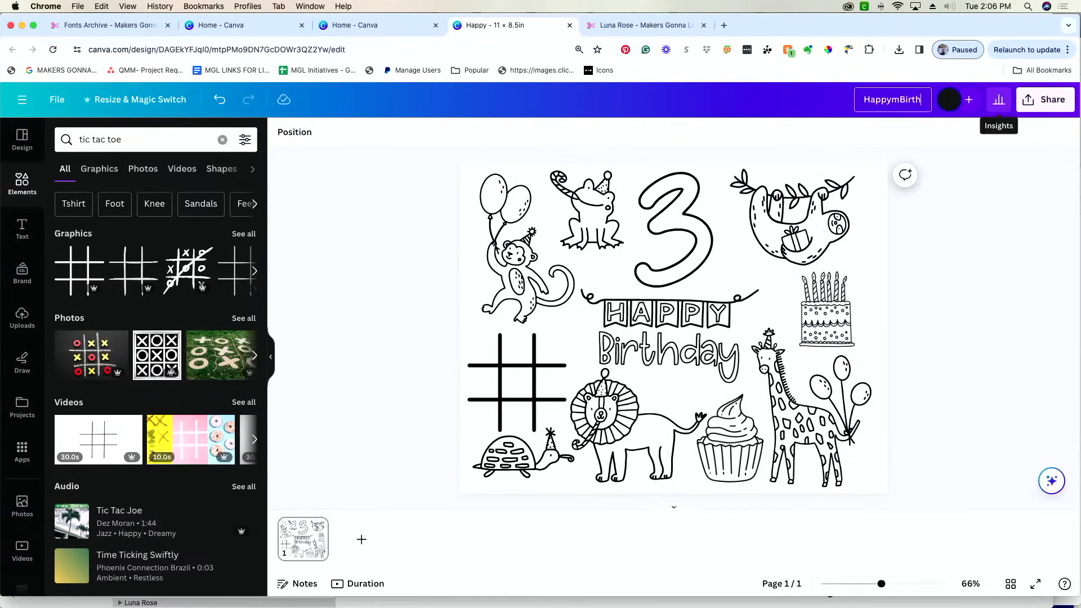
{"action": "type", "text": "day Coloring Book"}
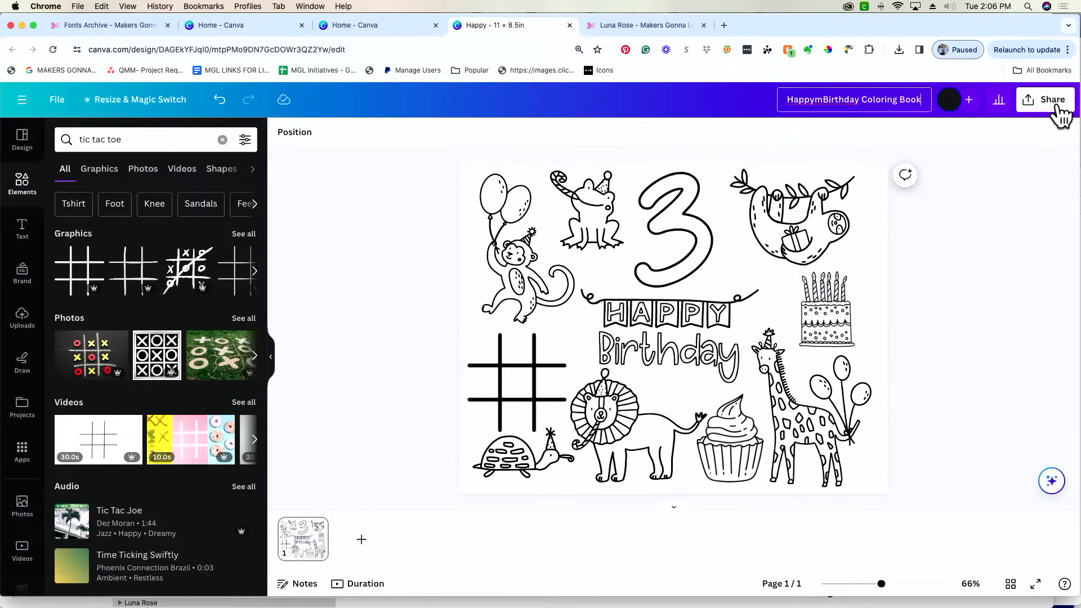
{"action": "left_click", "coordinate": [824, 99]}
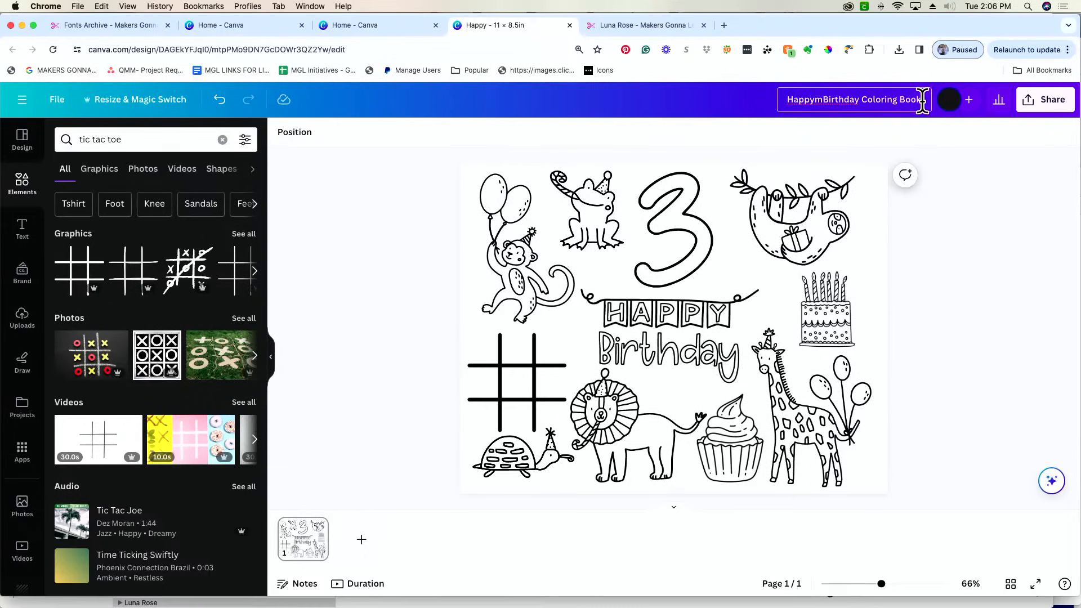
- Download the design as a PNG at size 1 without a transparent background or compression
{"action": "left_click", "coordinate": [1047, 102]}
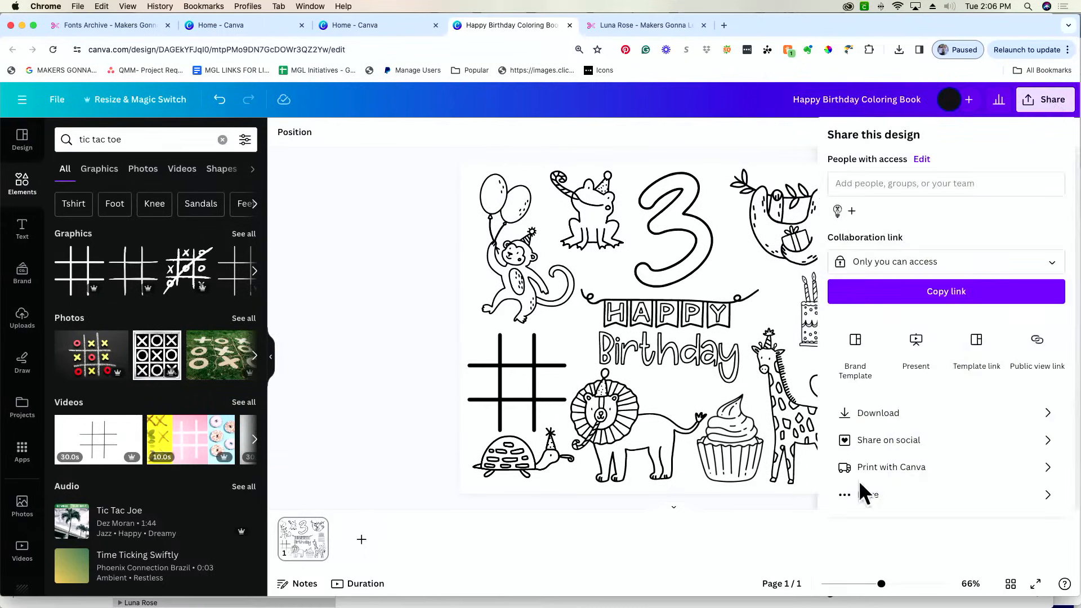
{"action": "left_click", "coordinate": [878, 413]}
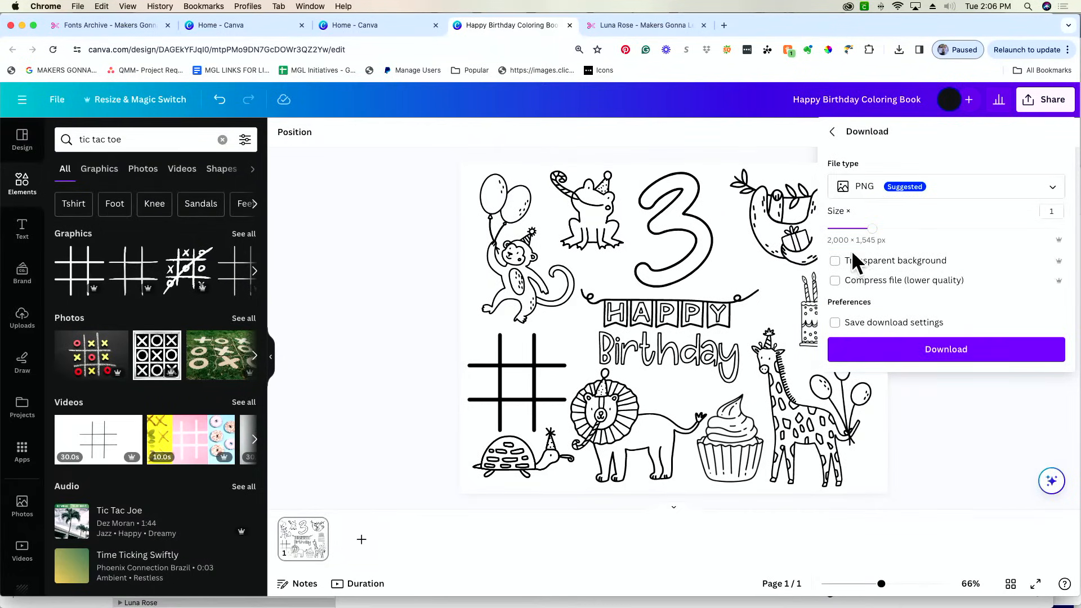
{"action": "left_click", "coordinate": [889, 352]}
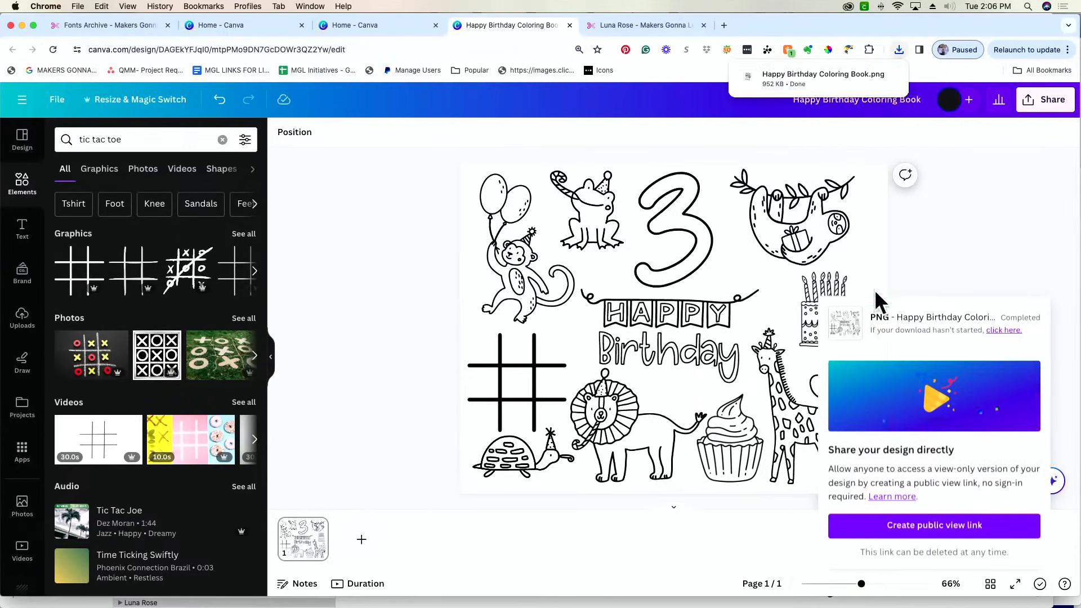
- Open the downloaded "Happy Birthday Coloring Book.png" in Preview and start printing it
{"action": "left_click", "coordinate": [796, 78]}
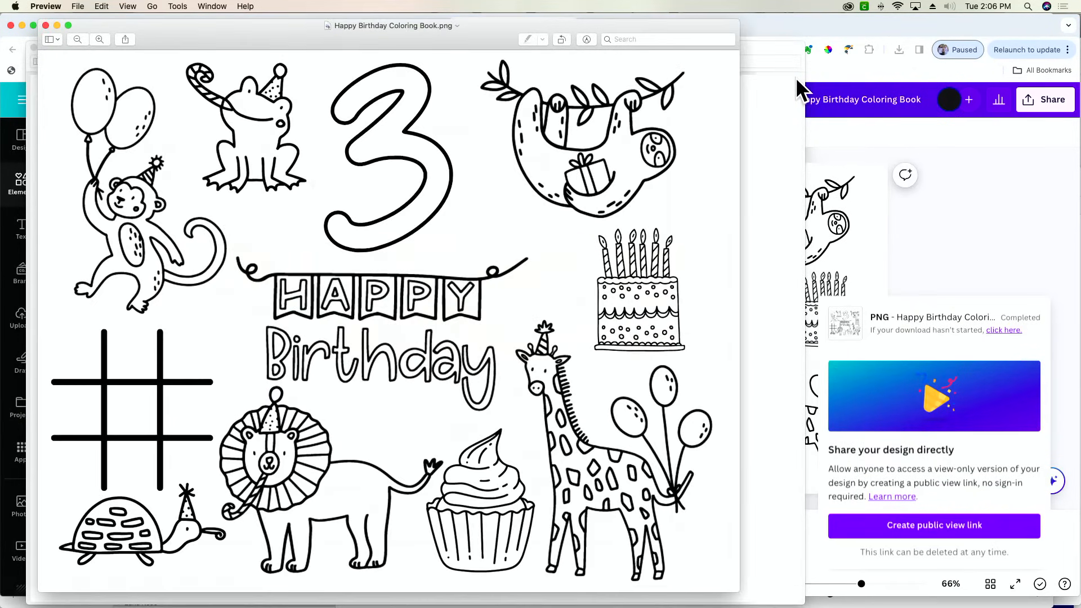
{"action": "left_click", "coordinate": [74, 6]}
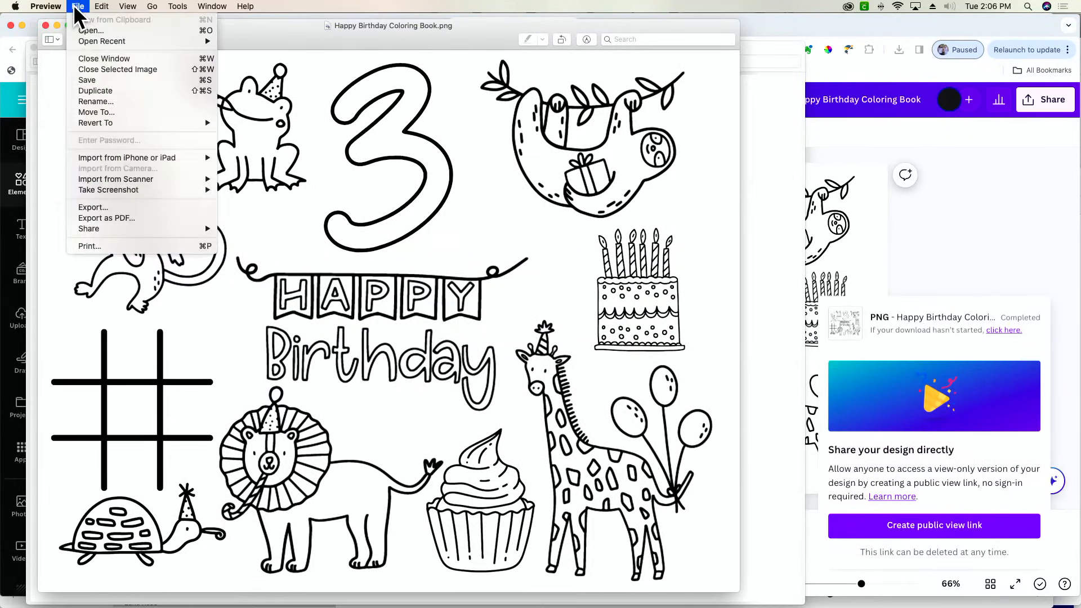
{"action": "left_click", "coordinate": [100, 245]}
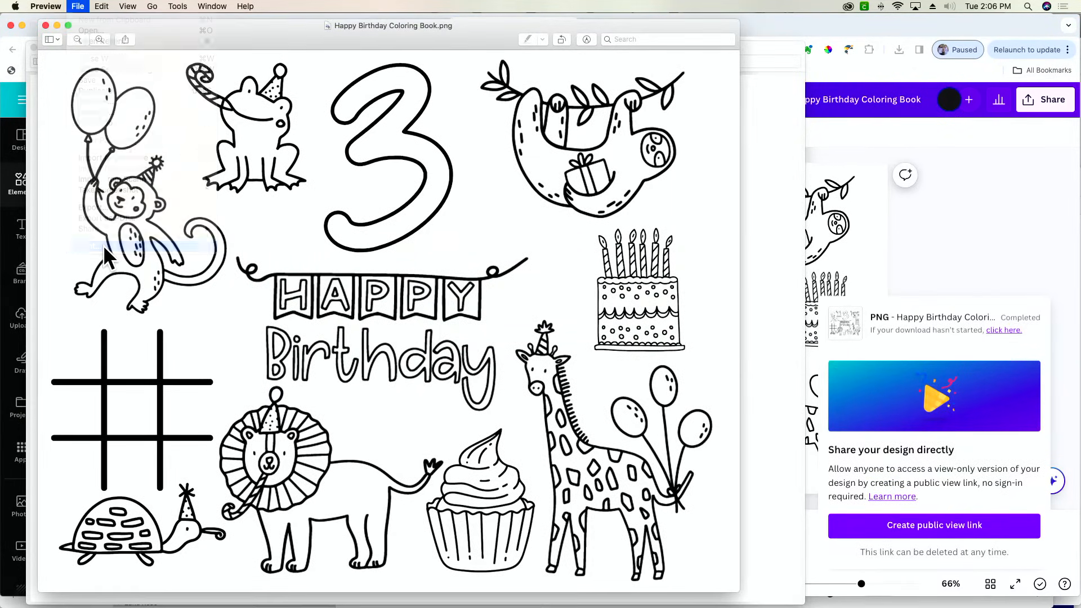